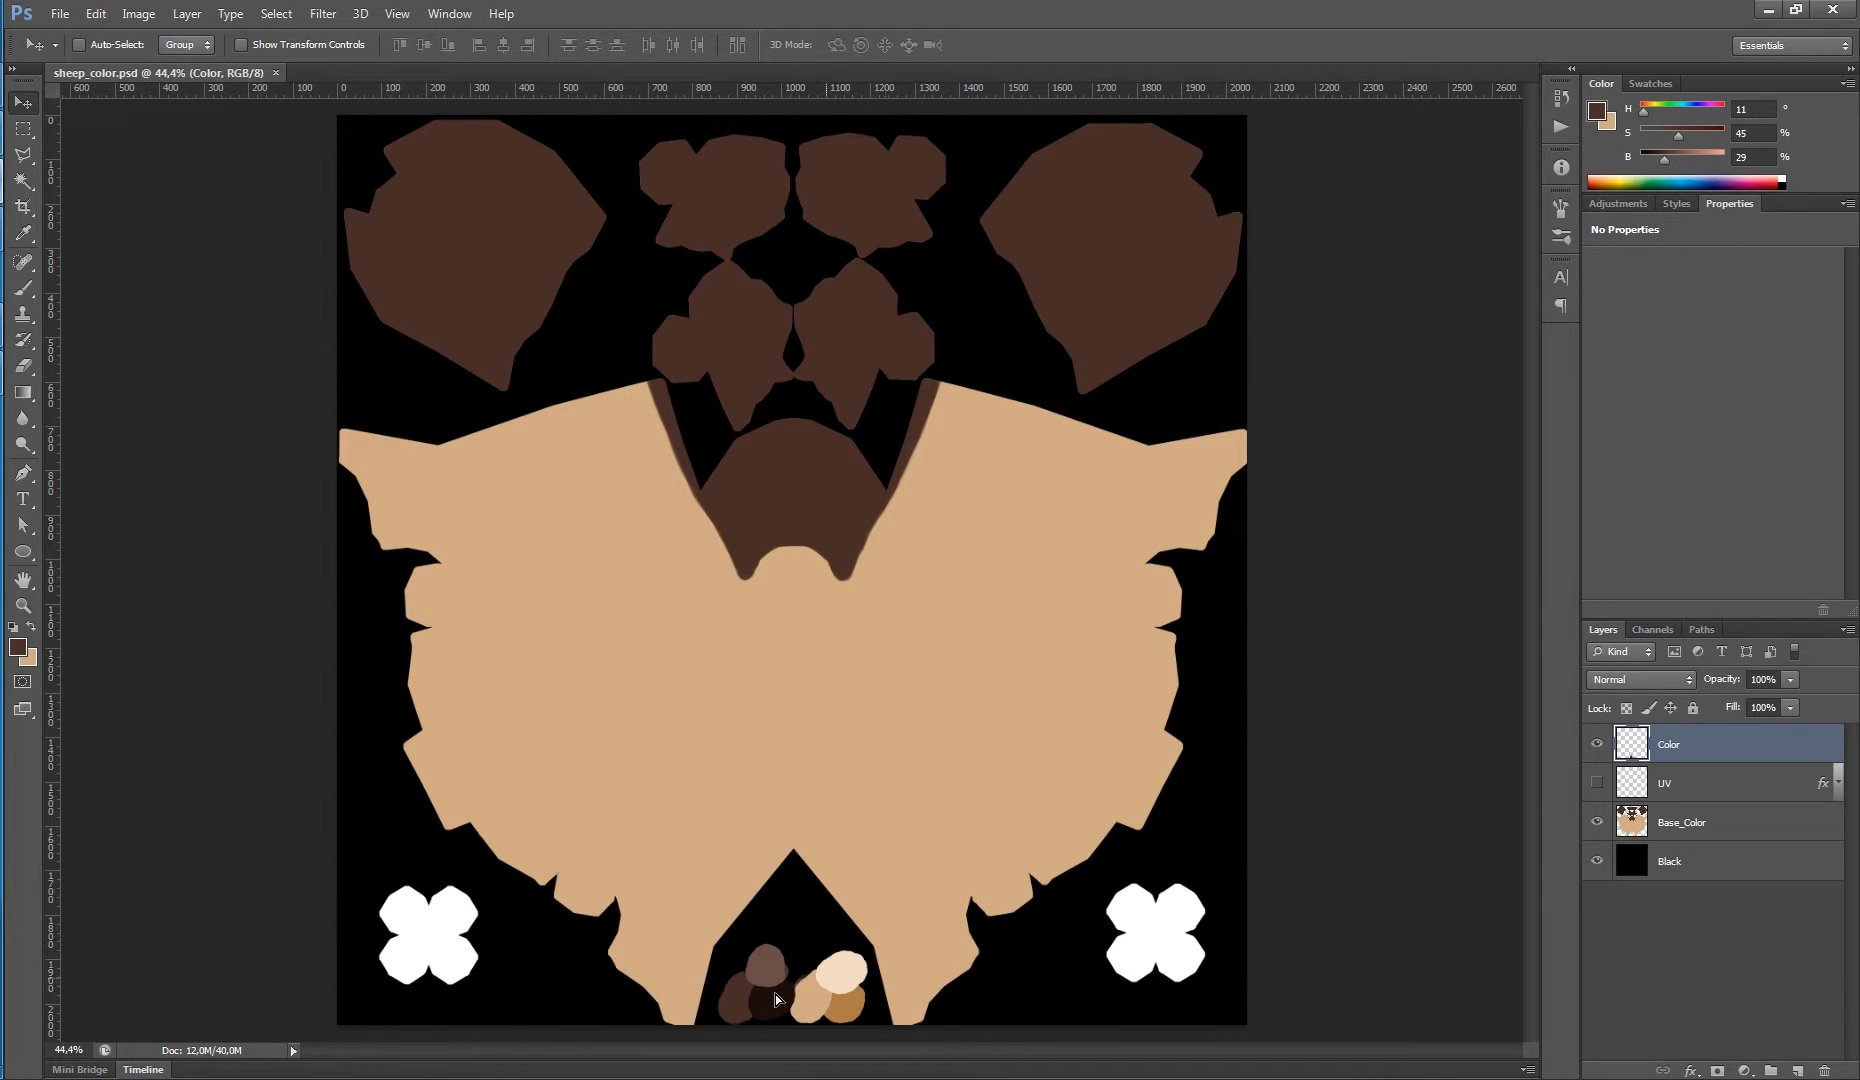
- Move the painted colour swatches on the Color layer beside the upper foot UV pieces and show the UV wireframe layer
{"action": "left_click_drag", "start_coordinate": [776, 998], "coordinate": [996, 275]}
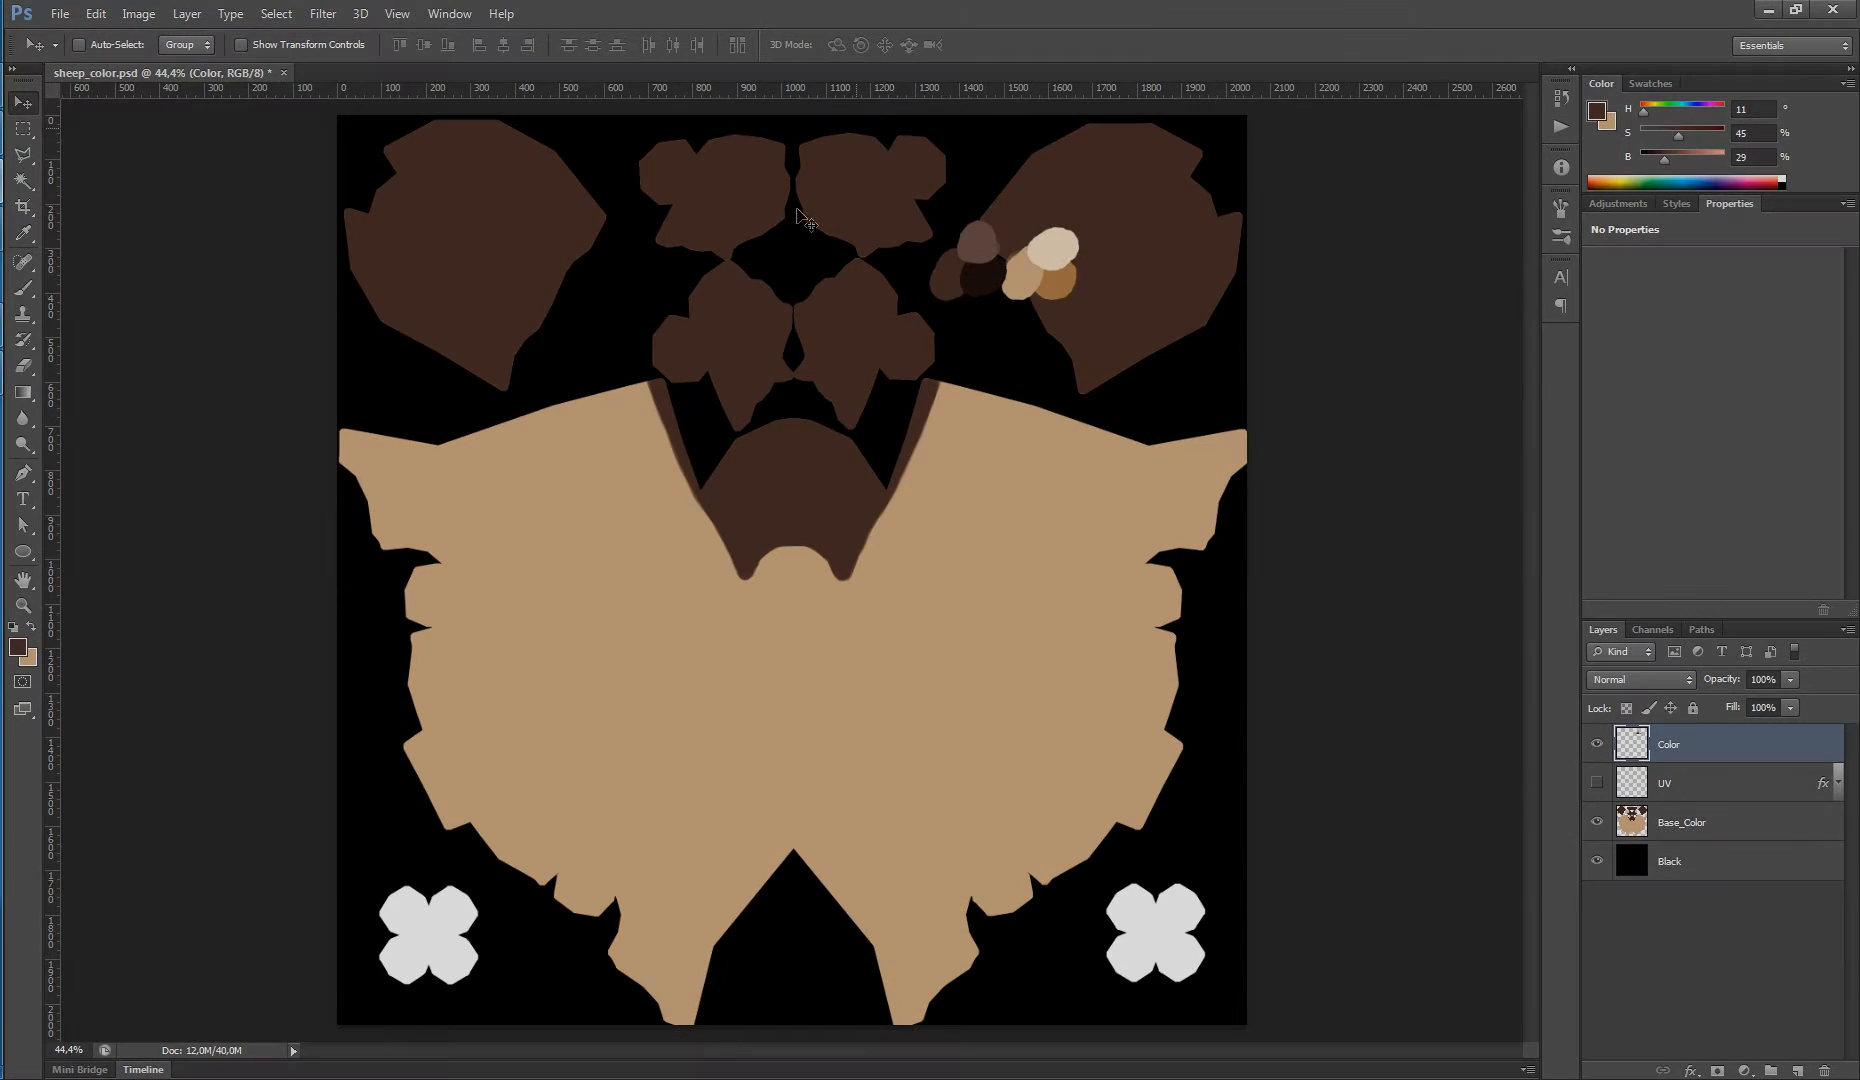
{"action": "left_click_drag", "start_coordinate": [875, 163], "coordinate": [911, 413]}
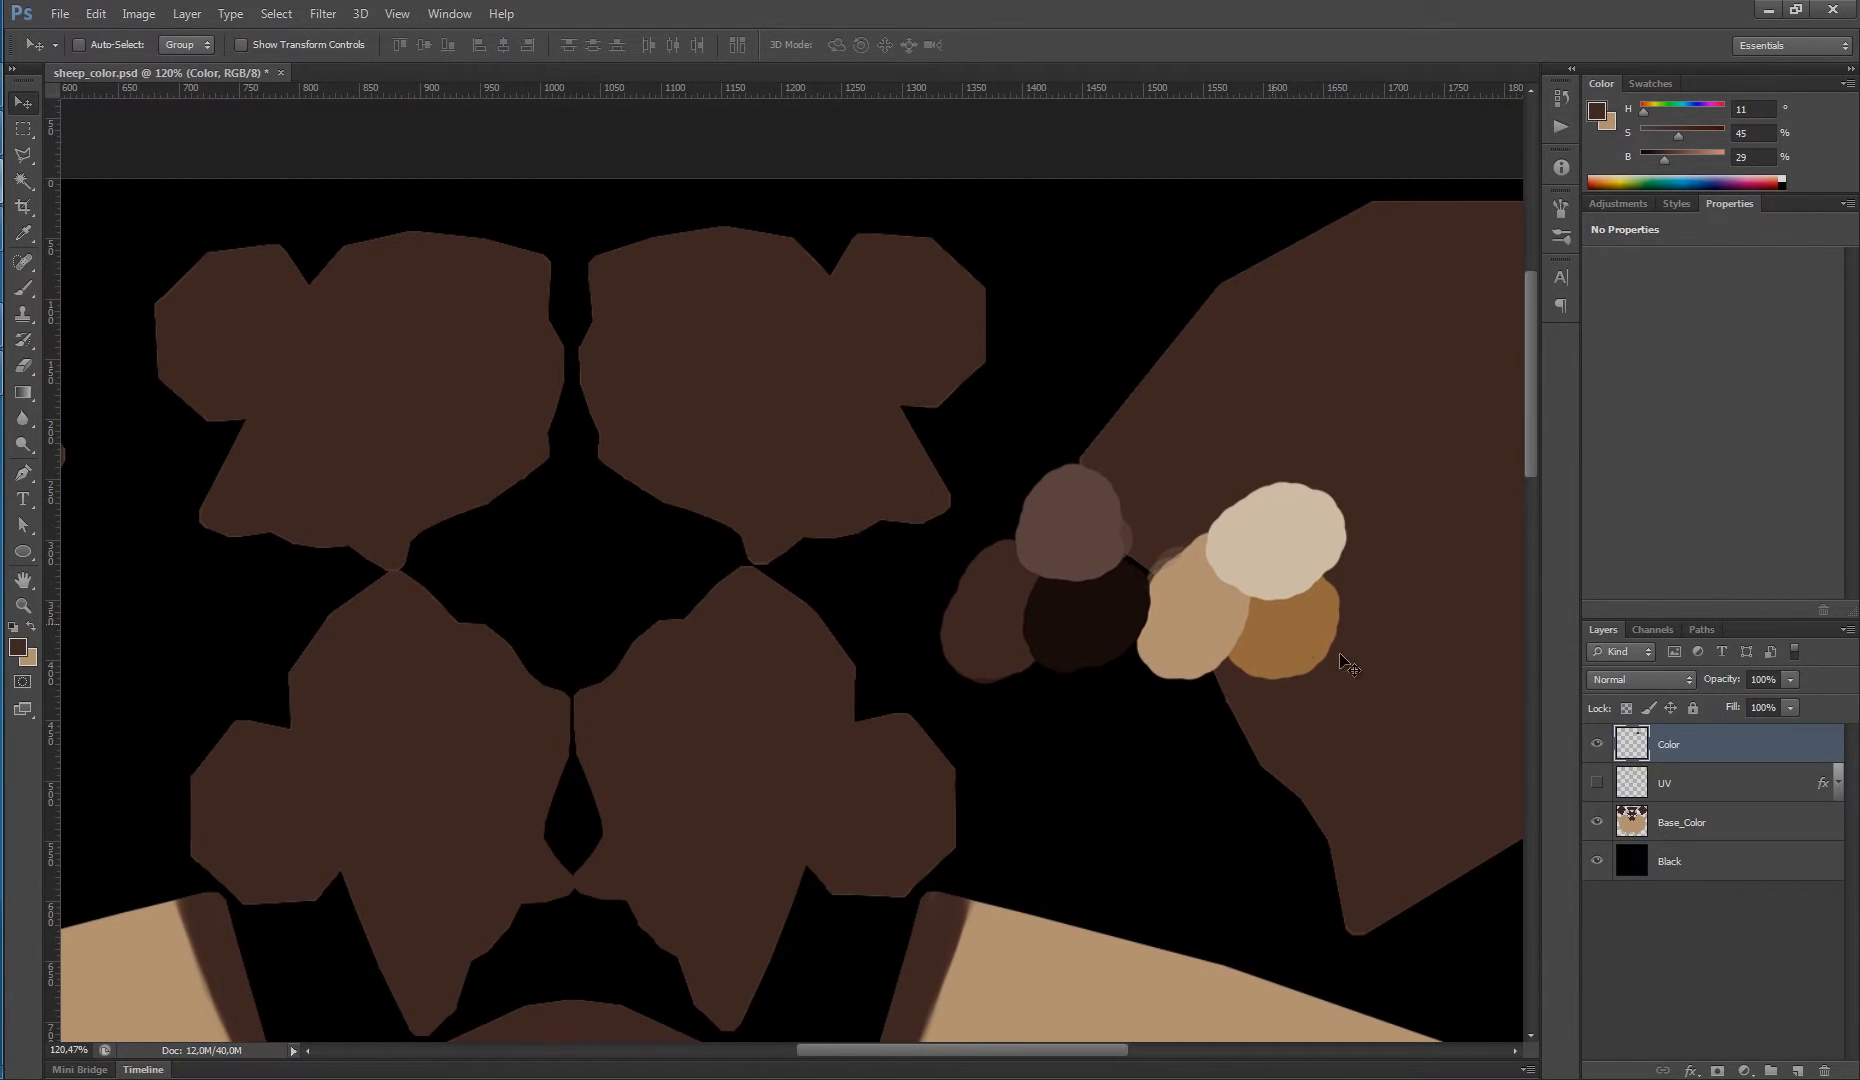
{"action": "left_click", "coordinate": [1597, 783]}
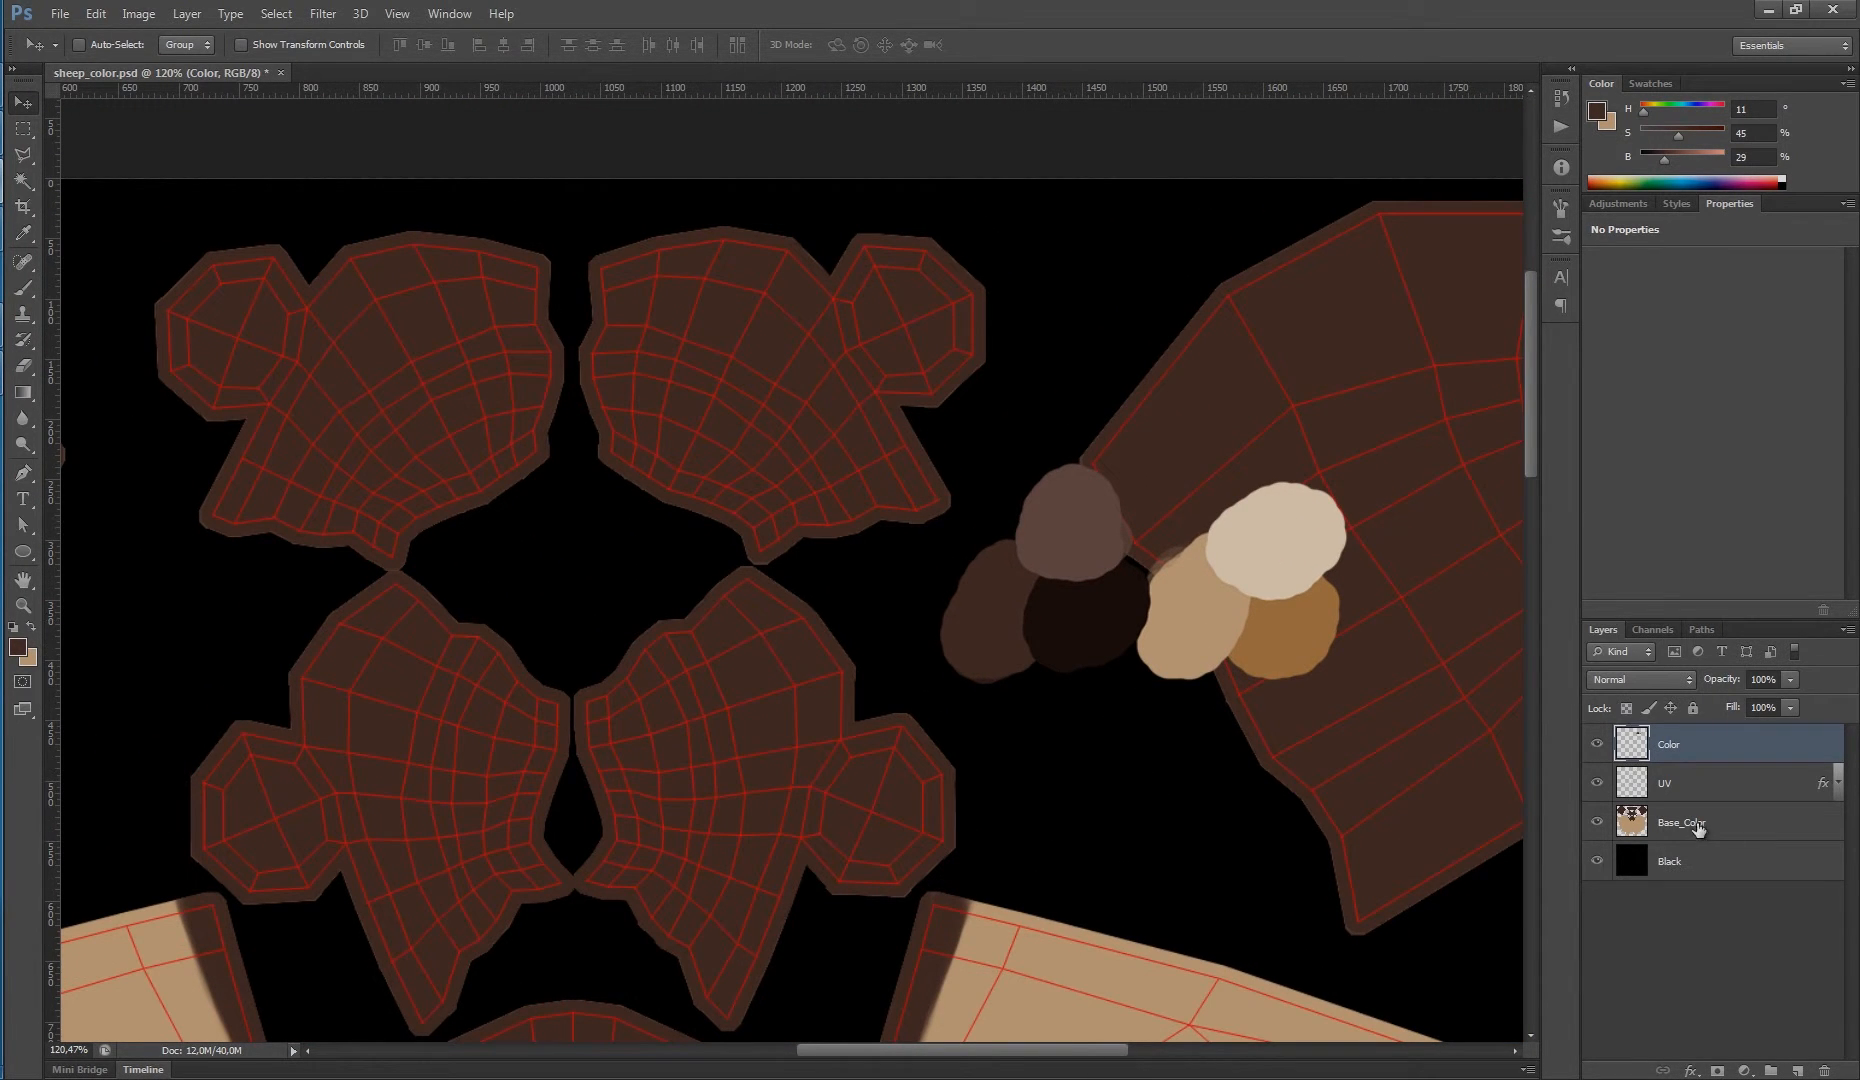
- Add a new empty layer directly above Base_Color for shading the feet
{"action": "left_click", "coordinate": [1697, 826]}
{"action": "left_click", "coordinate": [1797, 1070]}
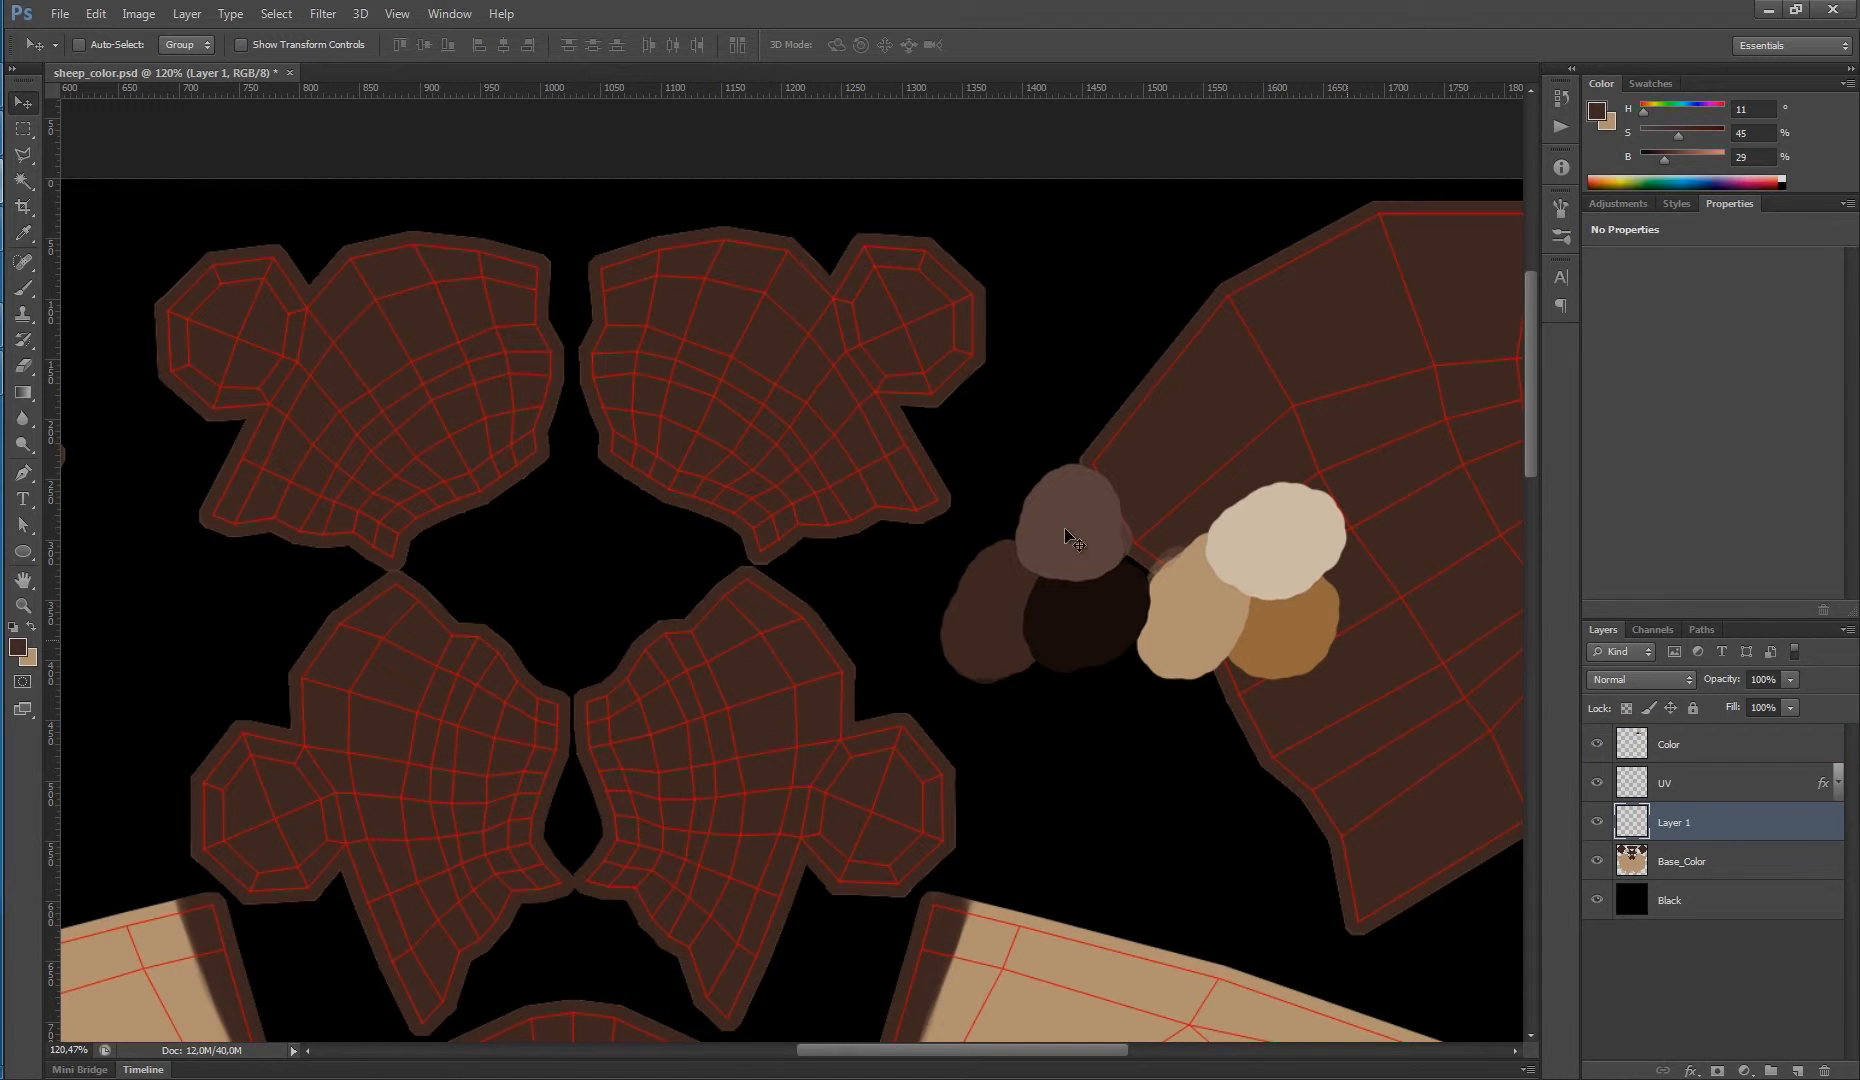
{"action": "left_click_drag", "start_coordinate": [969, 443], "coordinate": [1018, 448]}
{"action": "left_click_drag", "start_coordinate": [901, 409], "coordinate": [961, 467]}
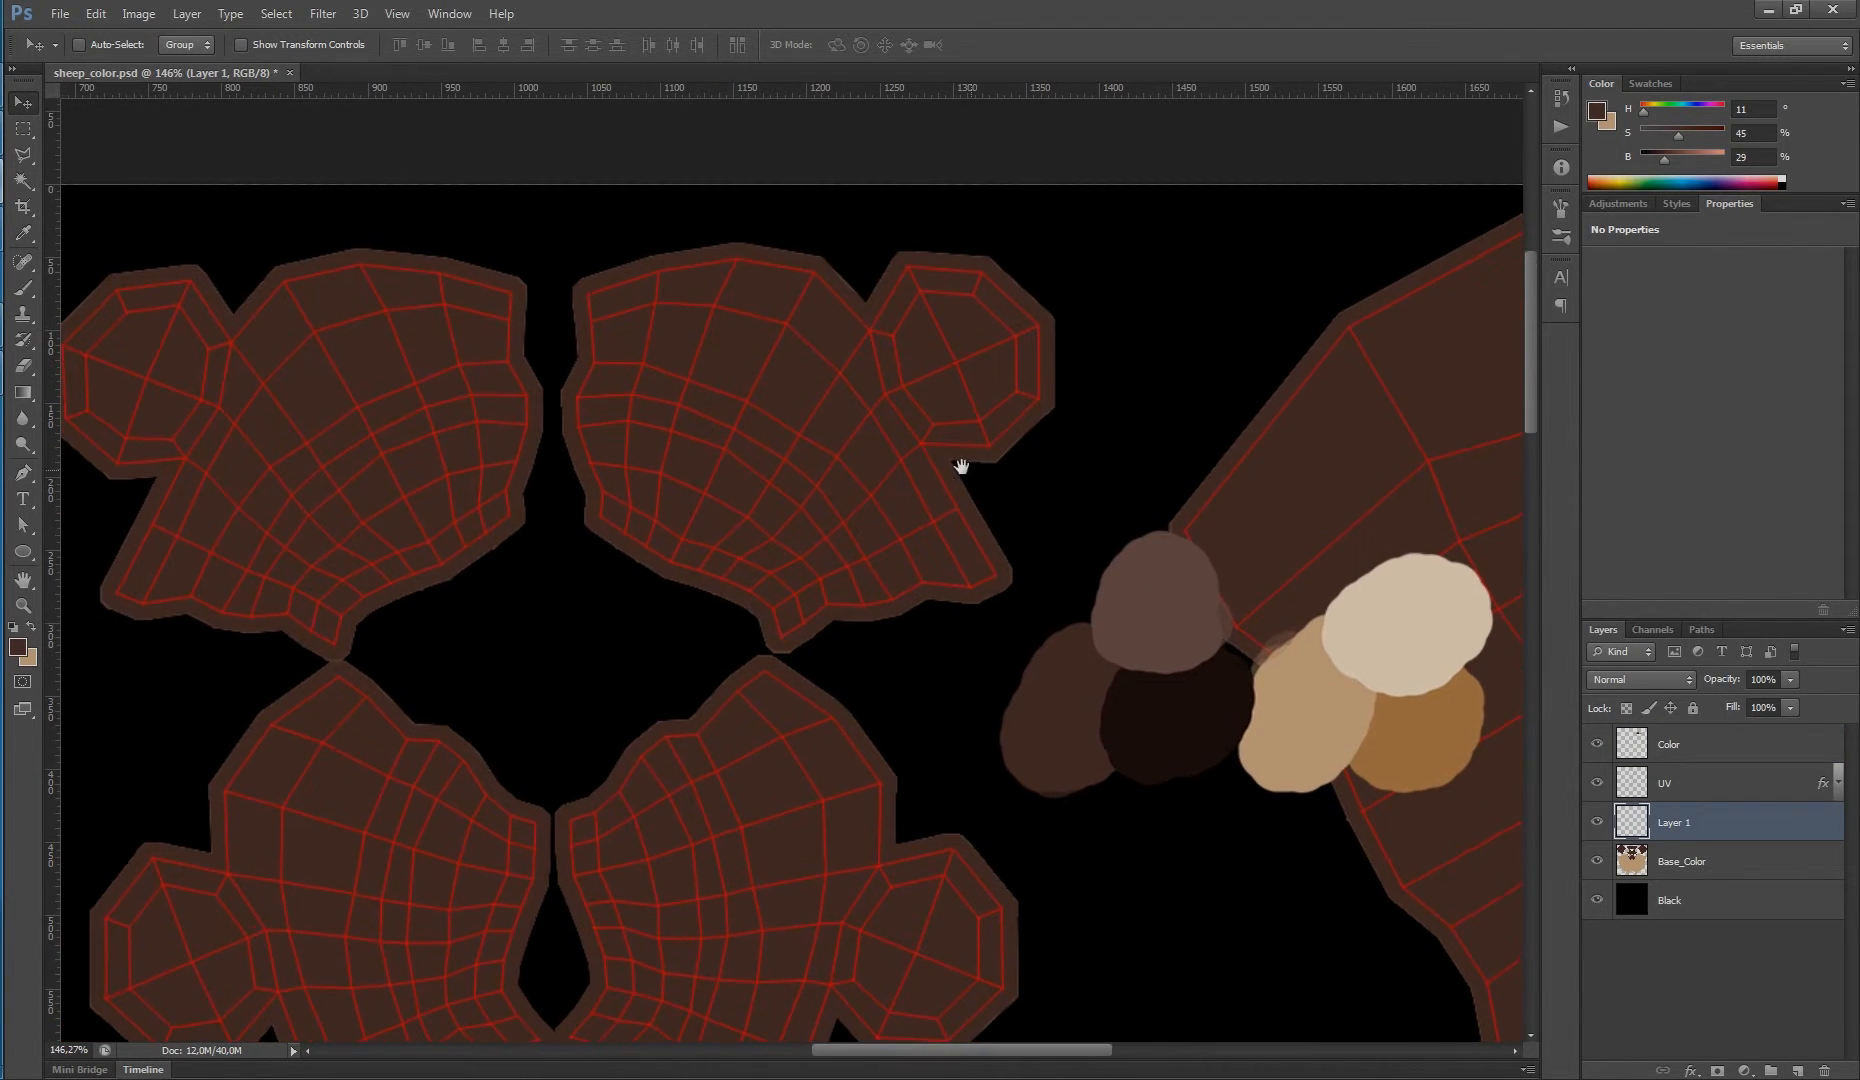
- Set up the Brush with the darkest brown swatch at 19% opacity and check the sheep model's feet in Maya
{"action": "key", "text": "b"}
{"action": "left_click", "coordinate": [1175, 706], "text": "alt"}
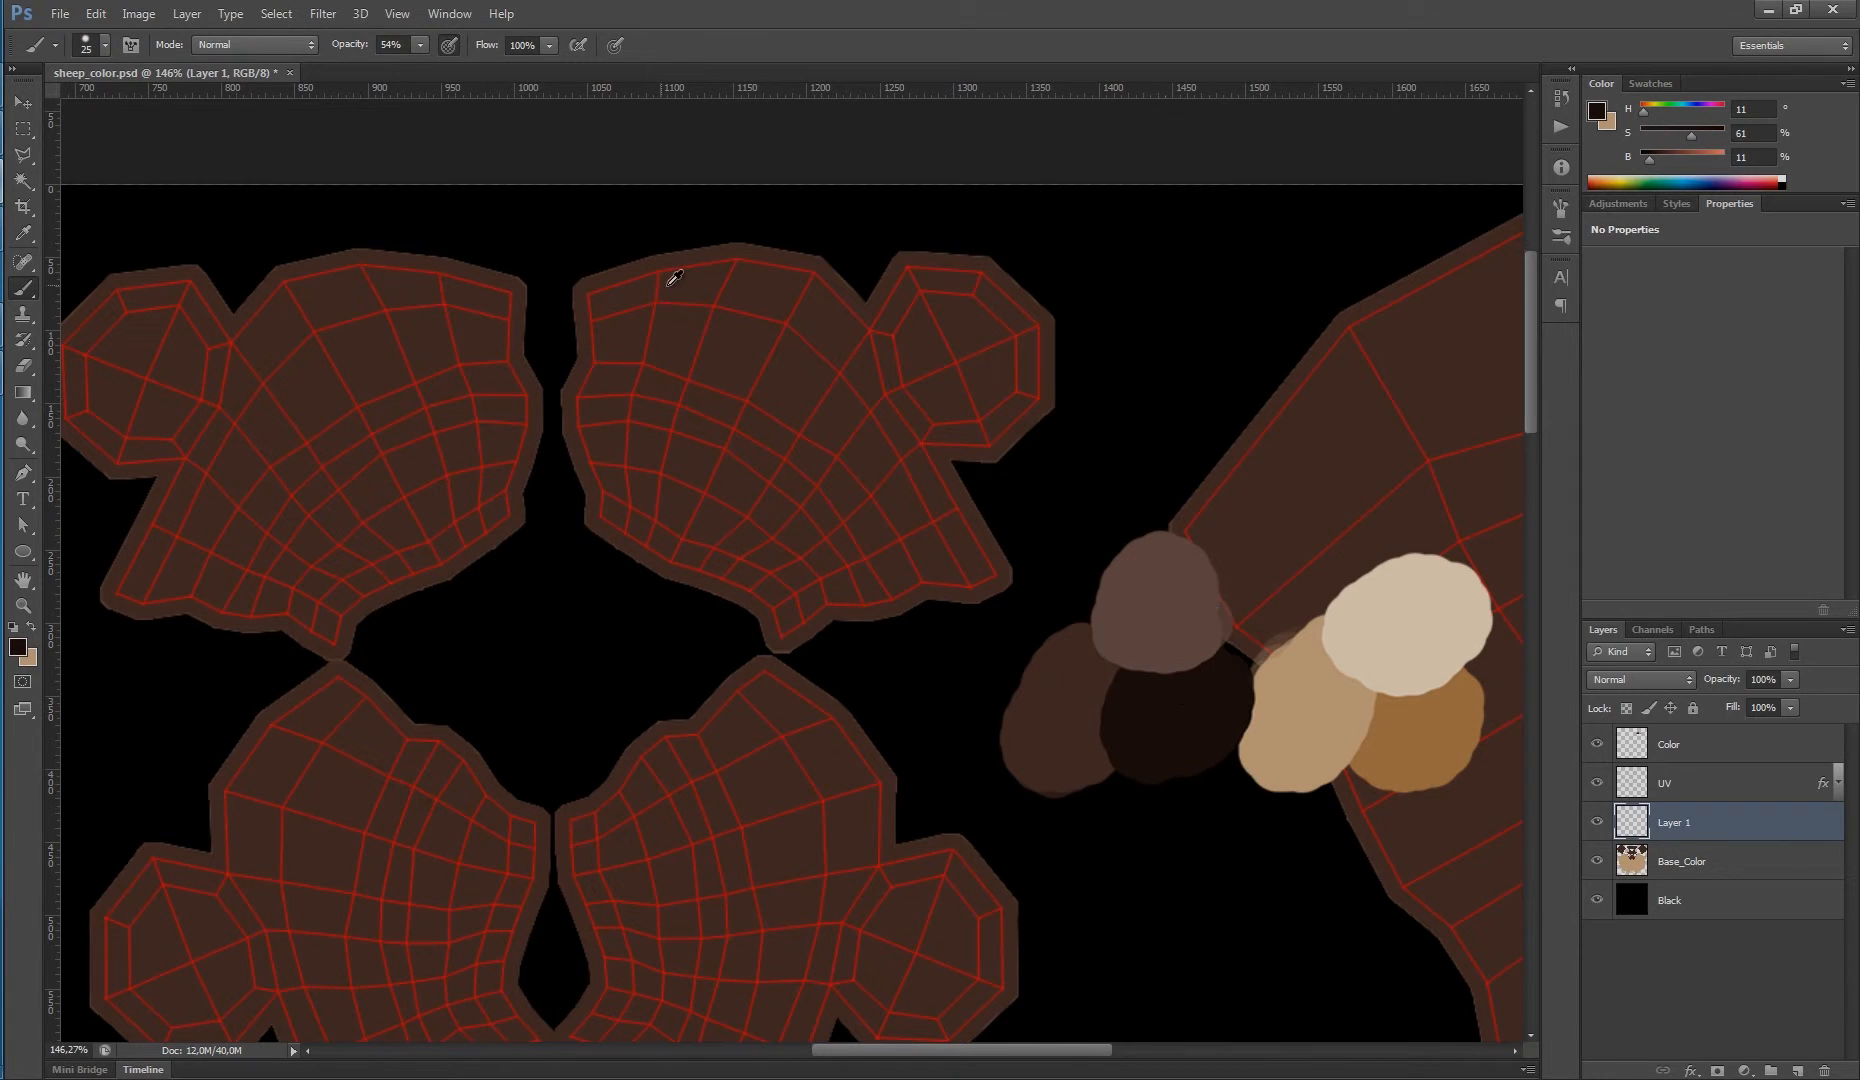
{"action": "left_click", "coordinate": [419, 49]}
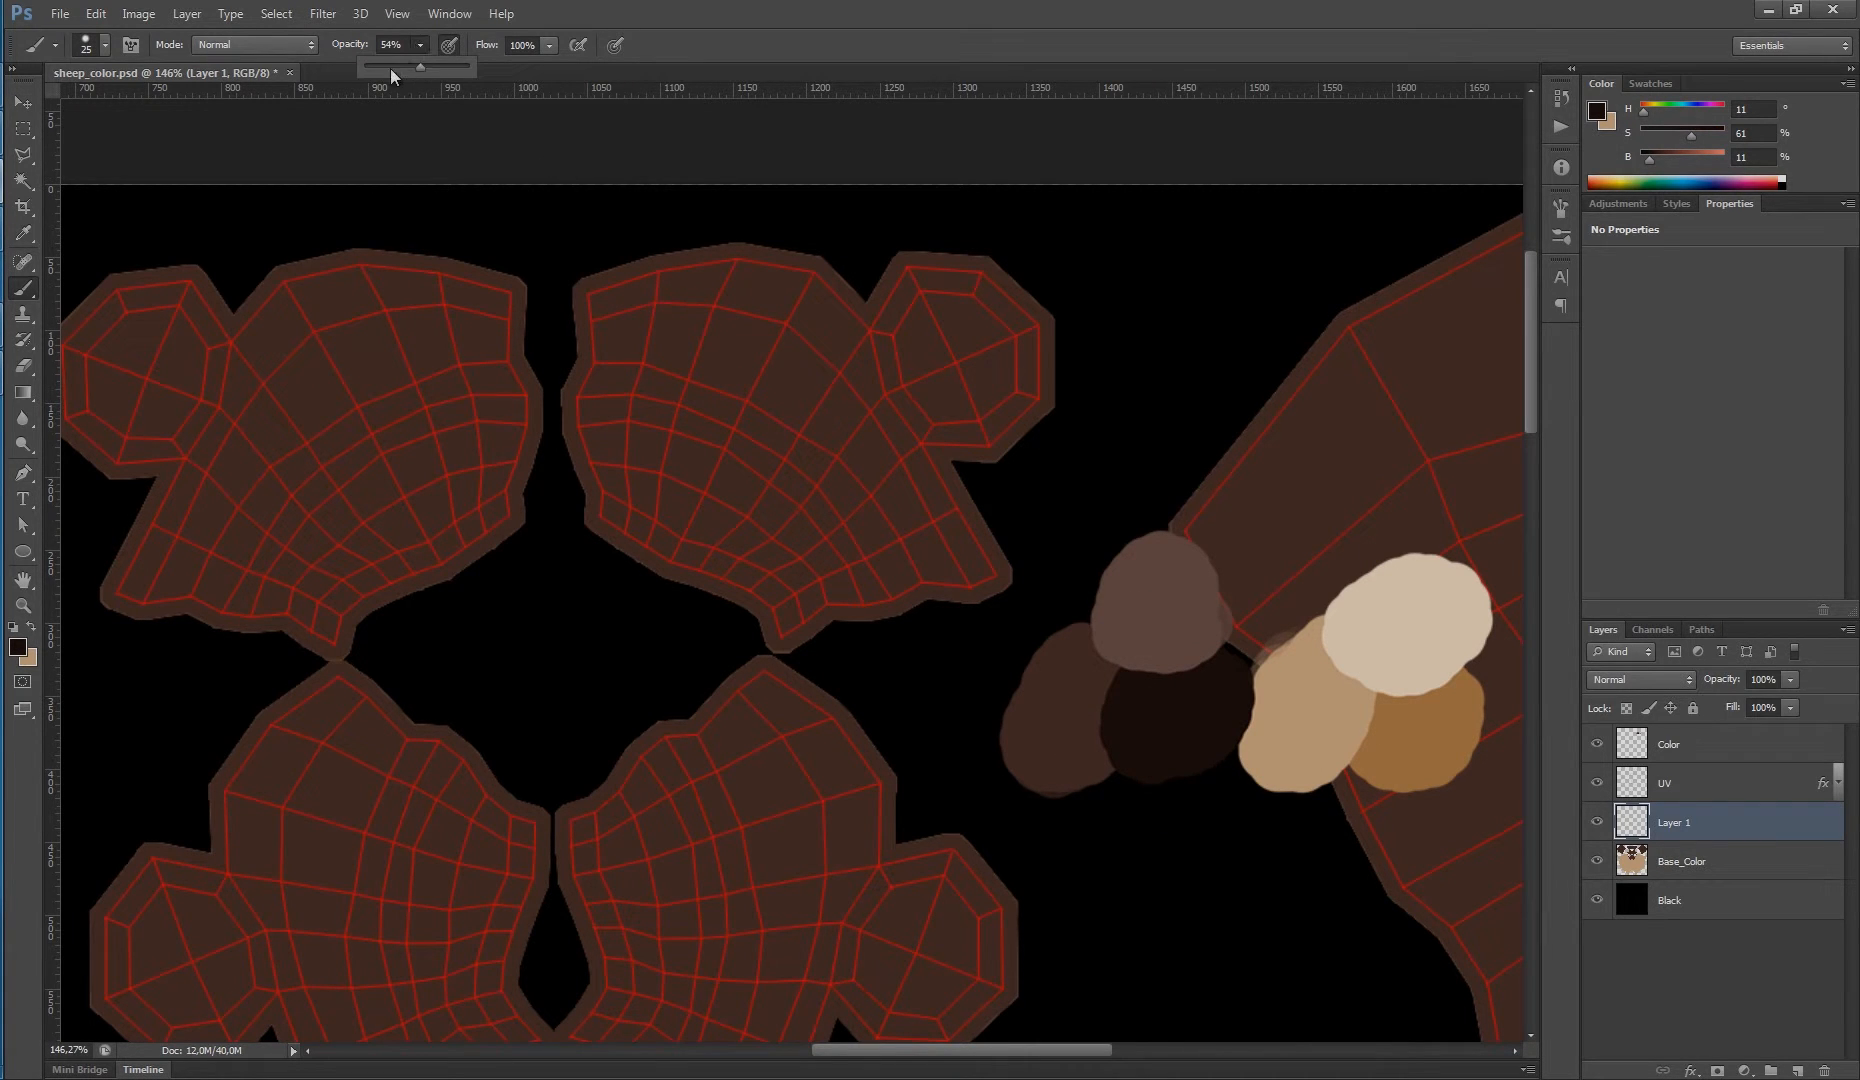
{"action": "left_click_drag", "start_coordinate": [655, 280], "coordinate": [730, 308]}
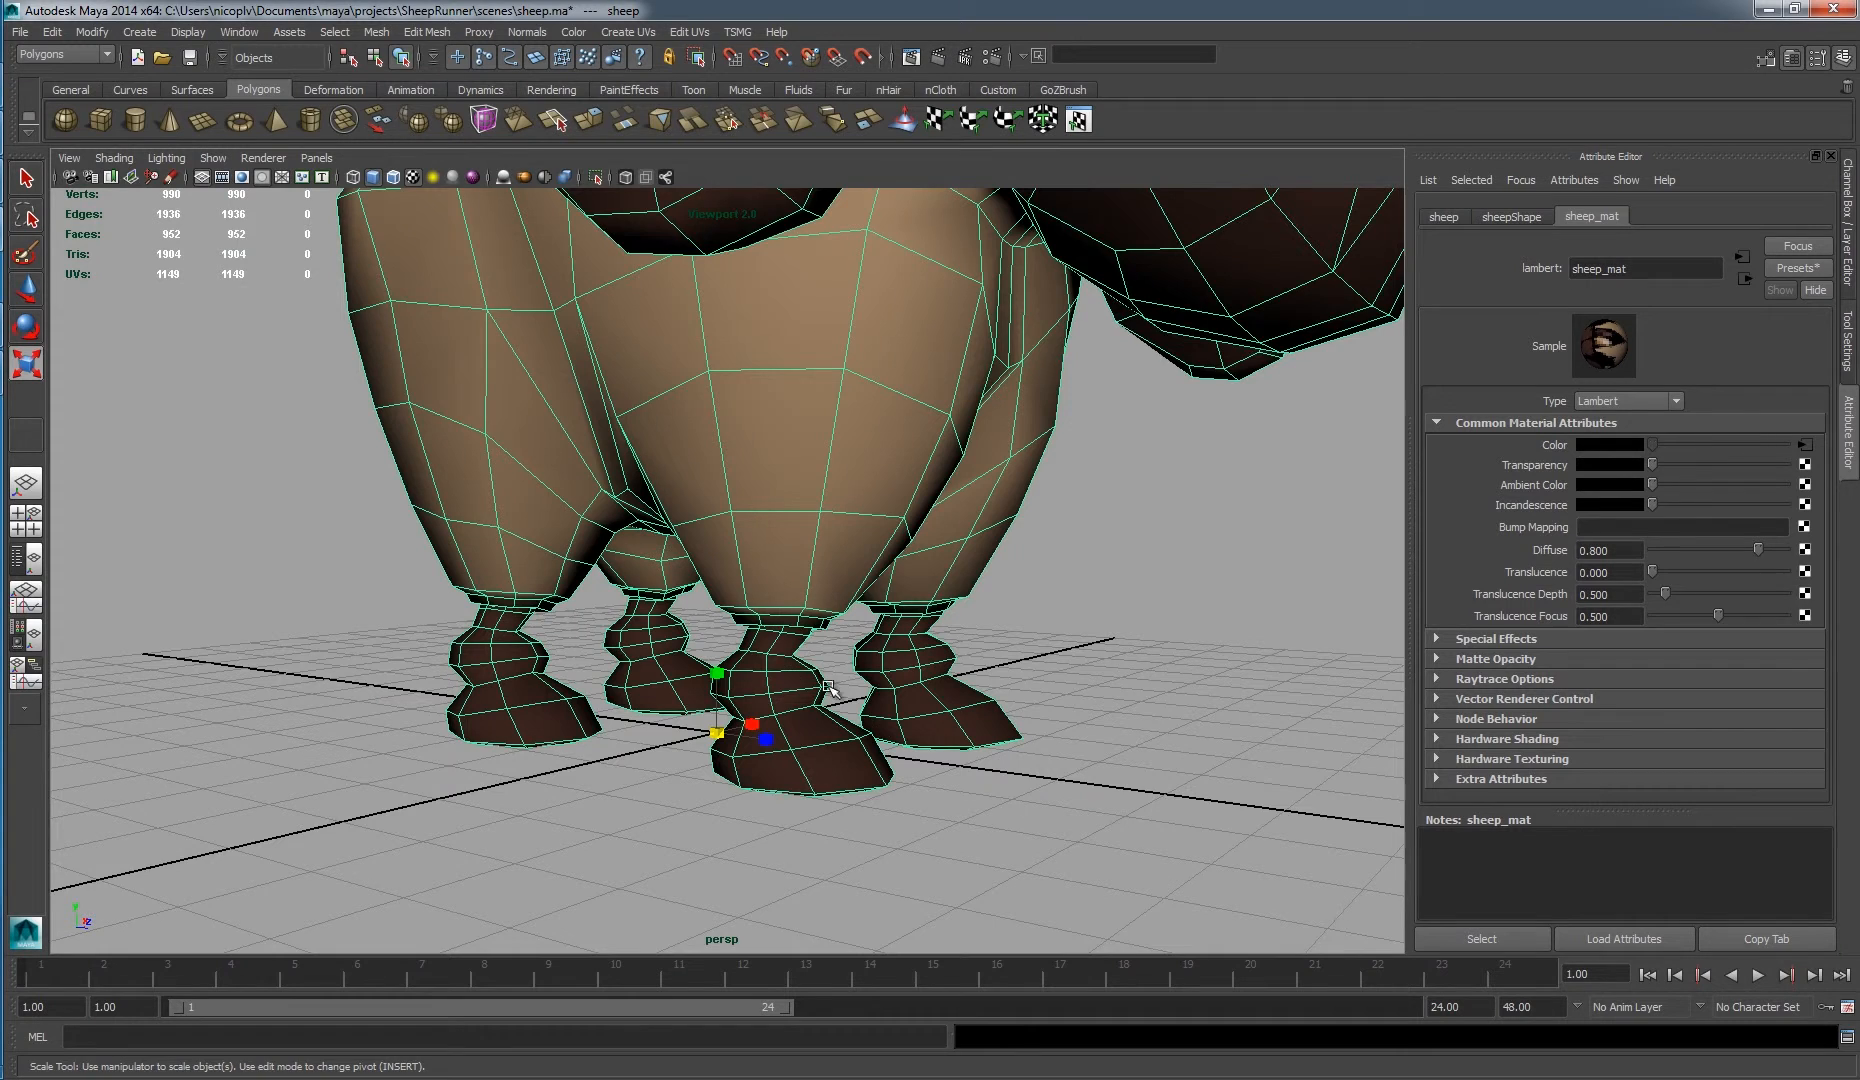
{"action": "scroll", "coordinate": [829, 688], "scroll_direction": "up", "scroll_amount": 4}
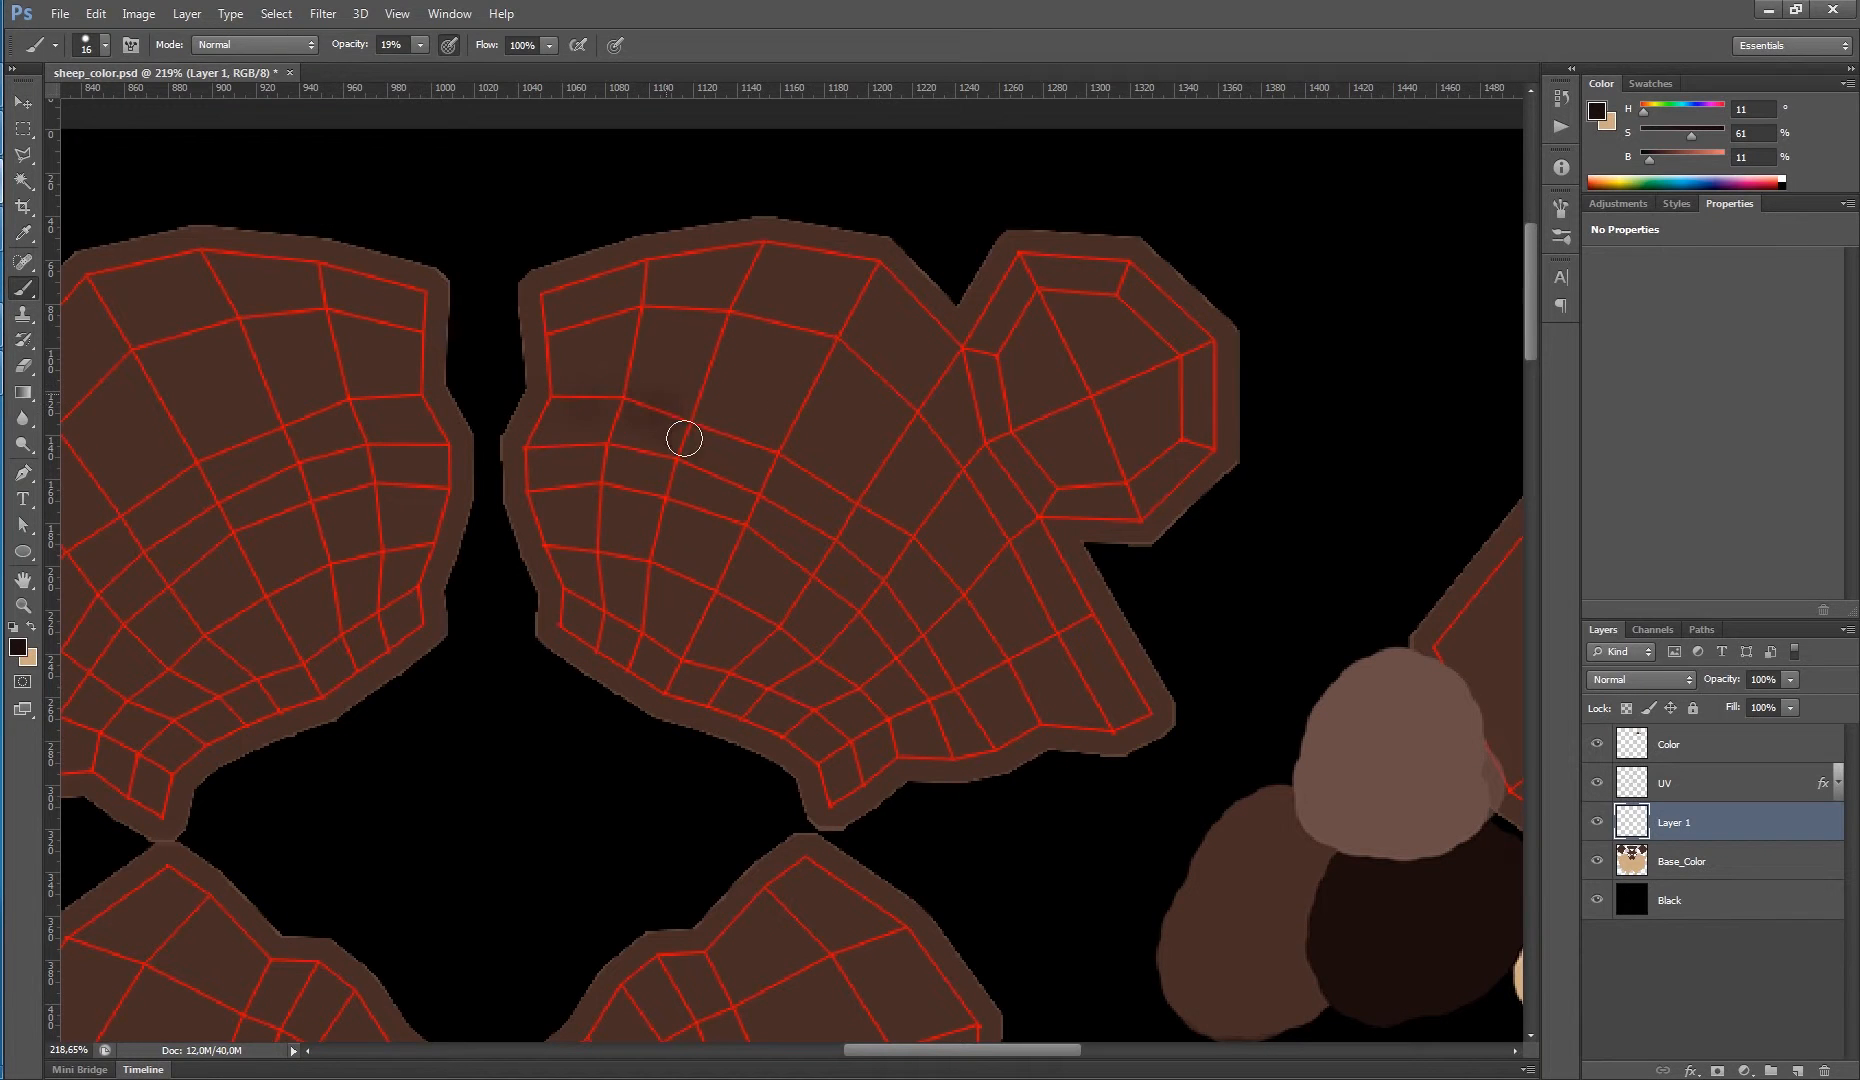
- In Photoshop, paint faint curved shadow bands along the right foot piece of the upper pair and soften them with a sampled brown
{"action": "mouse_move", "coordinate": [684, 438]}
{"action": "left_mouse_down"}
{"action": "mouse_move", "coordinate": [730, 443]}
{"action": "mouse_move", "coordinate": [796, 499]}
{"action": "mouse_move", "coordinate": [864, 486]}
{"action": "mouse_move", "coordinate": [966, 603]}
{"action": "mouse_move", "coordinate": [957, 667]}
{"action": "mouse_move", "coordinate": [1030, 715]}
{"action": "left_mouse_up"}
{"action": "mouse_move", "coordinate": [532, 441]}
{"action": "left_mouse_down"}
{"action": "mouse_move", "coordinate": [644, 409]}
{"action": "mouse_move", "coordinate": [716, 422]}
{"action": "mouse_move", "coordinate": [798, 522]}
{"action": "mouse_move", "coordinate": [874, 535]}
{"action": "mouse_move", "coordinate": [1008, 706]}
{"action": "left_mouse_up"}
{"action": "mouse_move", "coordinate": [555, 597]}
{"action": "left_mouse_down"}
{"action": "mouse_move", "coordinate": [734, 726]}
{"action": "mouse_move", "coordinate": [790, 714]}
{"action": "mouse_move", "coordinate": [821, 785]}
{"action": "mouse_move", "coordinate": [862, 789]}
{"action": "mouse_move", "coordinate": [807, 736]}
{"action": "mouse_move", "coordinate": [703, 718]}
{"action": "mouse_move", "coordinate": [566, 611]}
{"action": "mouse_move", "coordinate": [570, 648]}
{"action": "mouse_move", "coordinate": [771, 730]}
{"action": "mouse_move", "coordinate": [829, 790]}
{"action": "left_mouse_up"}
{"action": "right_click", "coordinate": [620, 554], "text": "alt"}
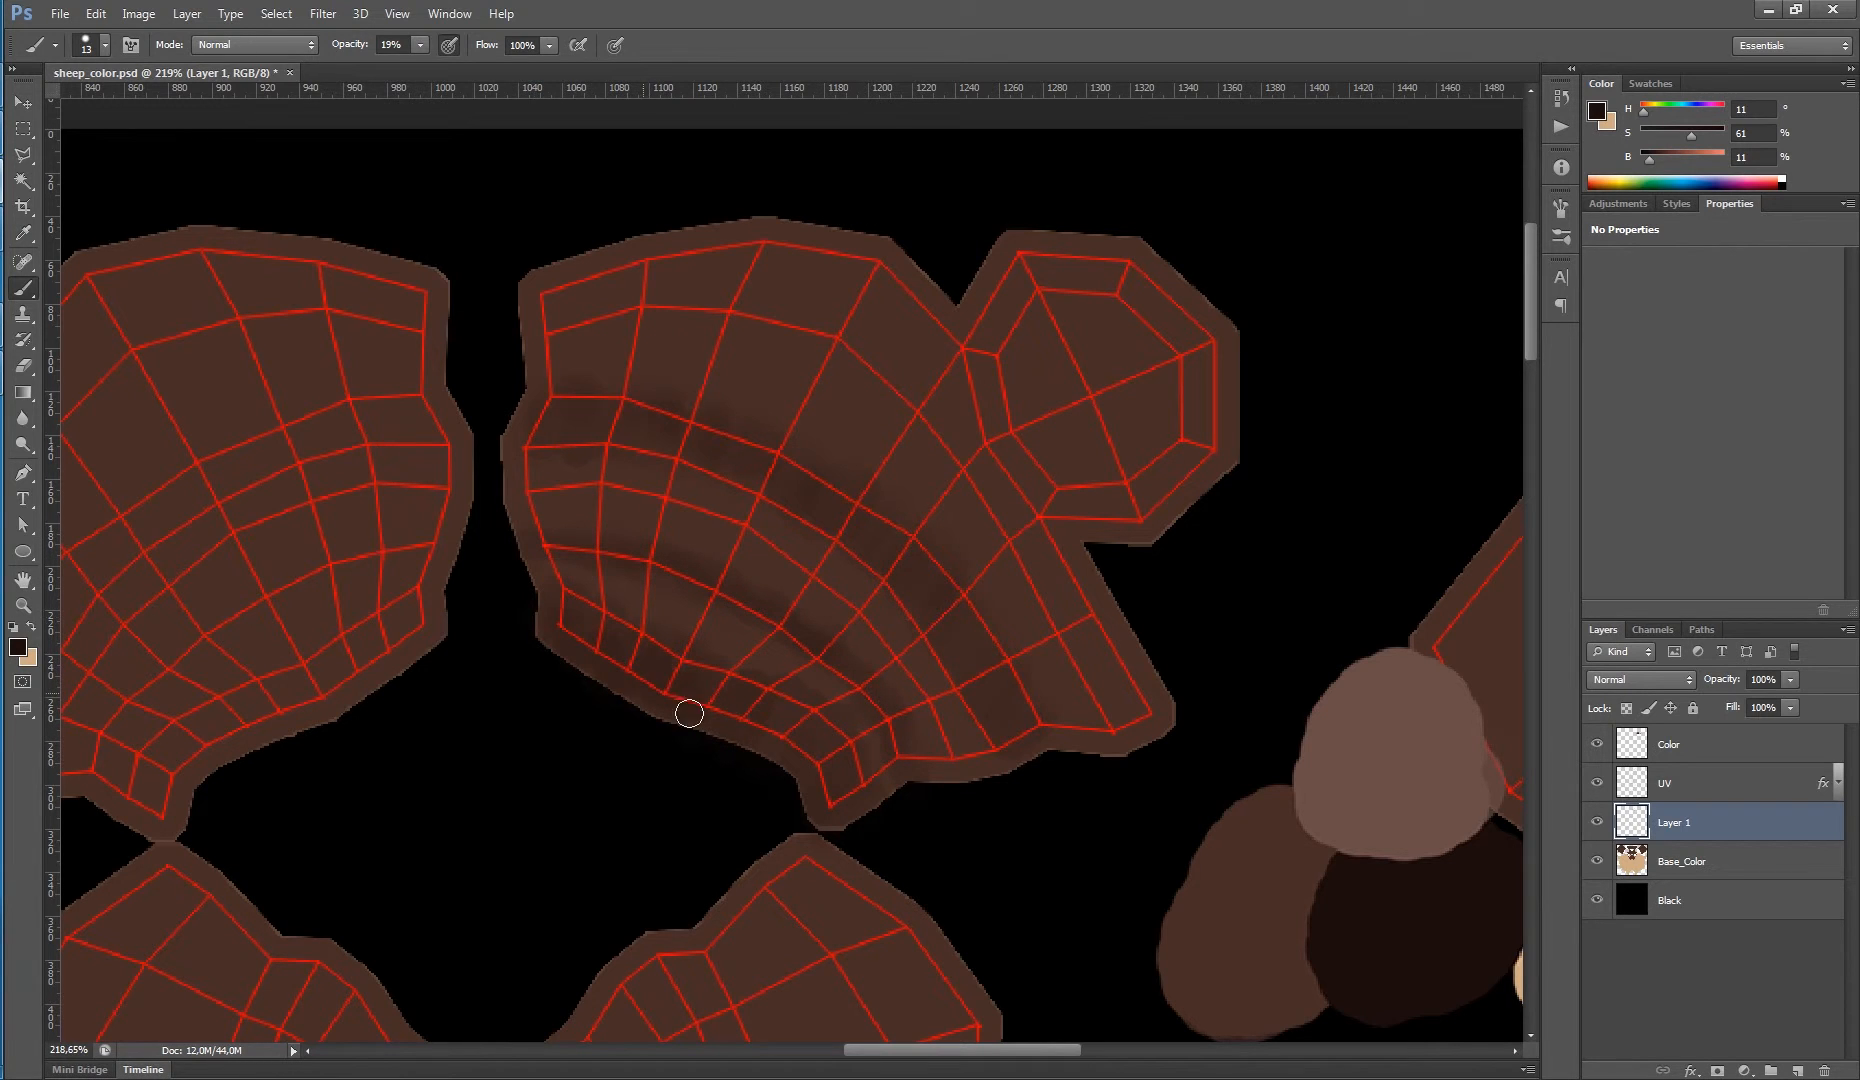
{"action": "left_click", "coordinate": [637, 645], "text": "alt"}
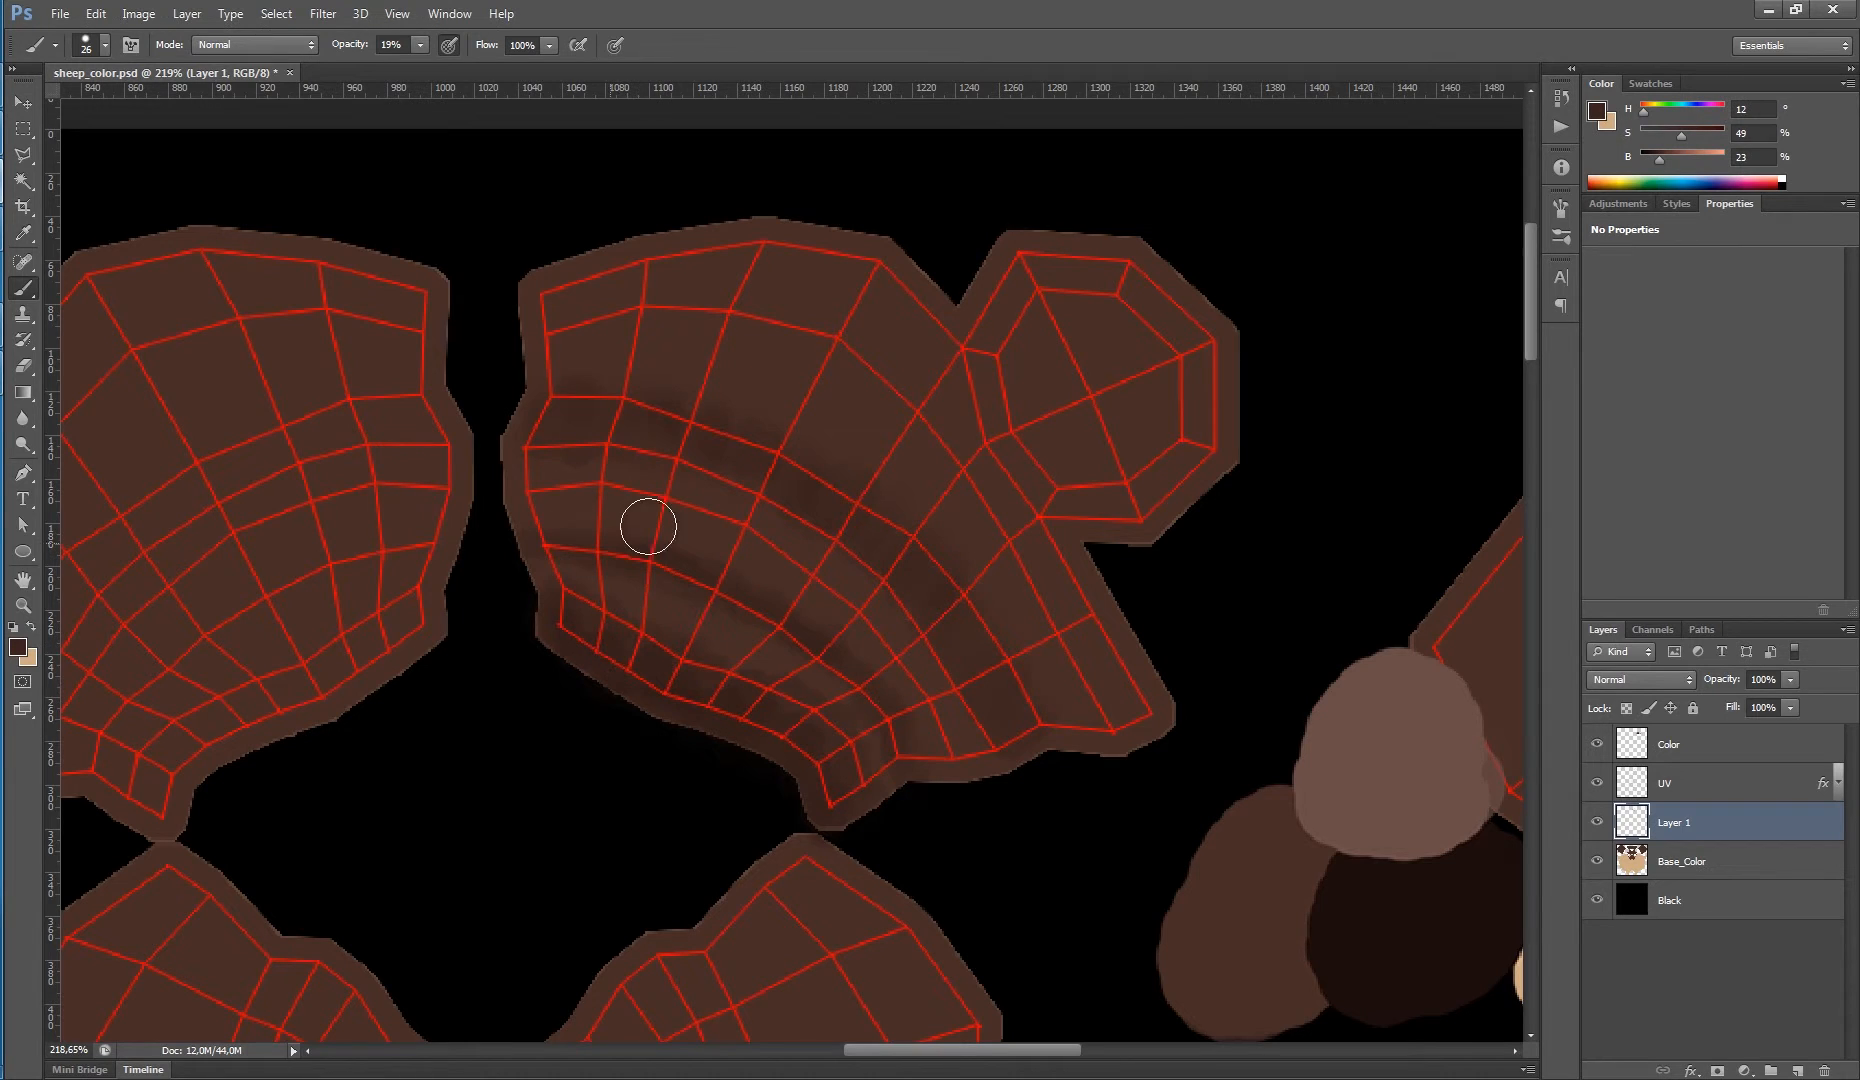
{"action": "right_click", "coordinate": [585, 420], "text": "alt"}
{"action": "left_click", "coordinate": [617, 473]}
{"action": "right_click", "coordinate": [702, 453], "text": "alt"}
- Set the brush opacity to 81% and deepen the foot piece's curved bands and lower edge with the darkest brown swatch
{"action": "left_click_drag", "start_coordinate": [418, 46], "coordinate": [459, 68]}
{"action": "left_click", "coordinate": [1430, 911], "text": "alt"}
{"action": "right_click", "coordinate": [553, 411], "text": "alt"}
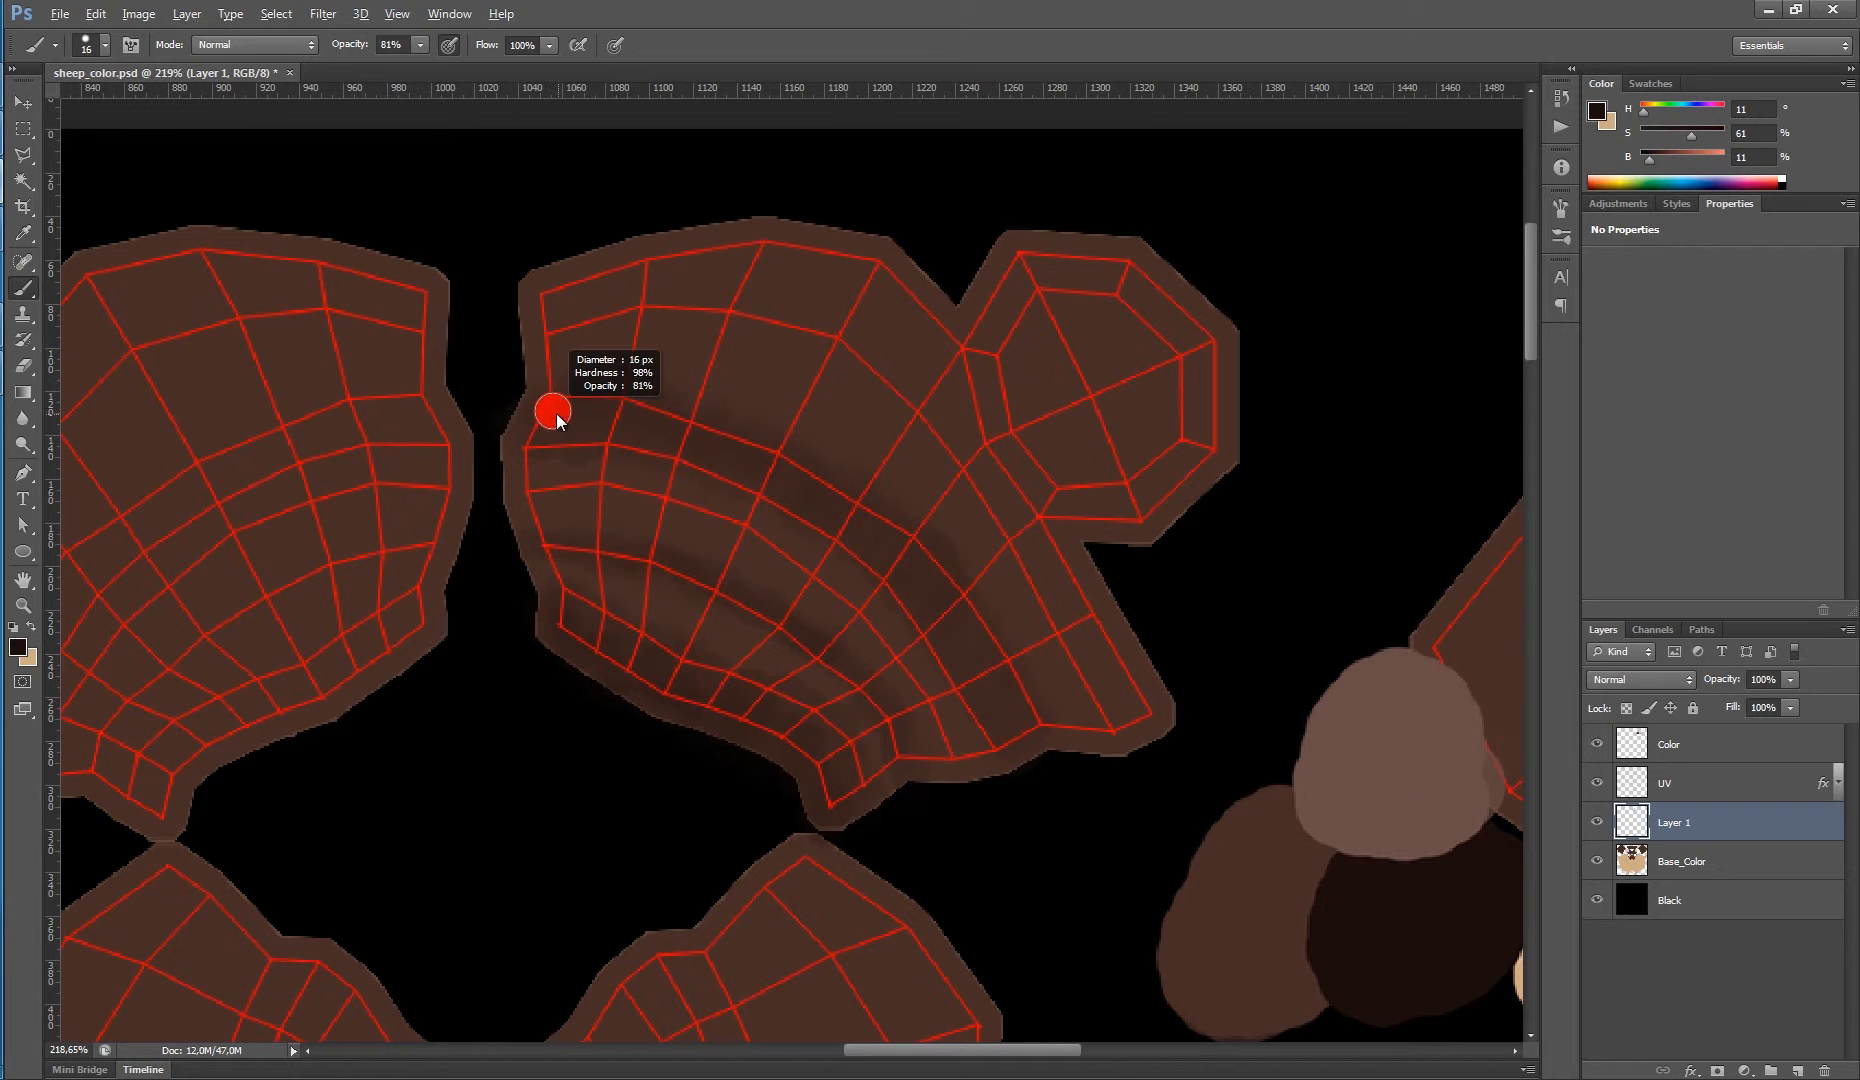
{"action": "mouse_move", "coordinate": [525, 410]}
{"action": "left_mouse_down"}
{"action": "mouse_move", "coordinate": [578, 405]}
{"action": "mouse_move", "coordinate": [855, 507]}
{"action": "left_mouse_up"}
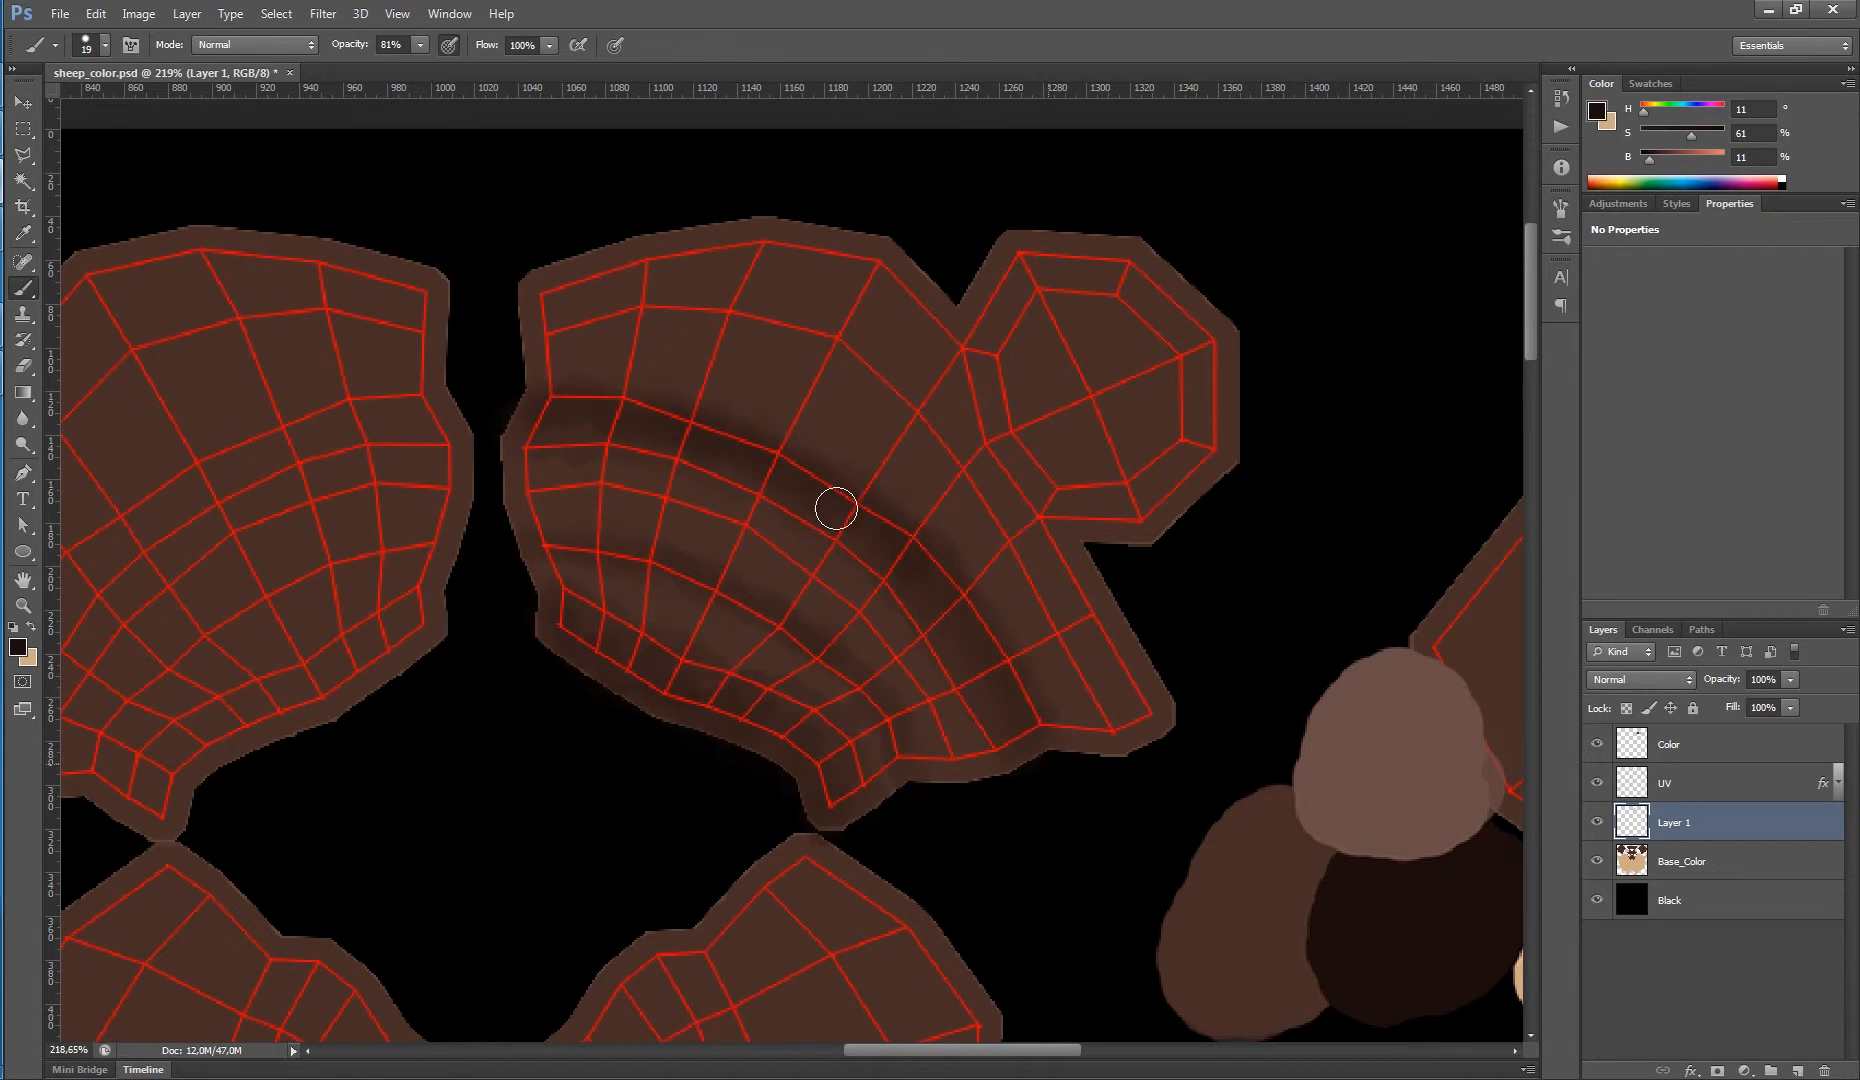
{"action": "right_click", "coordinate": [541, 553], "text": "alt"}
{"action": "right_click", "coordinate": [738, 732], "text": "alt"}
{"action": "mouse_move", "coordinate": [527, 636]}
{"action": "left_mouse_down"}
{"action": "mouse_move", "coordinate": [733, 744]}
{"action": "mouse_move", "coordinate": [826, 826]}
{"action": "left_mouse_up"}
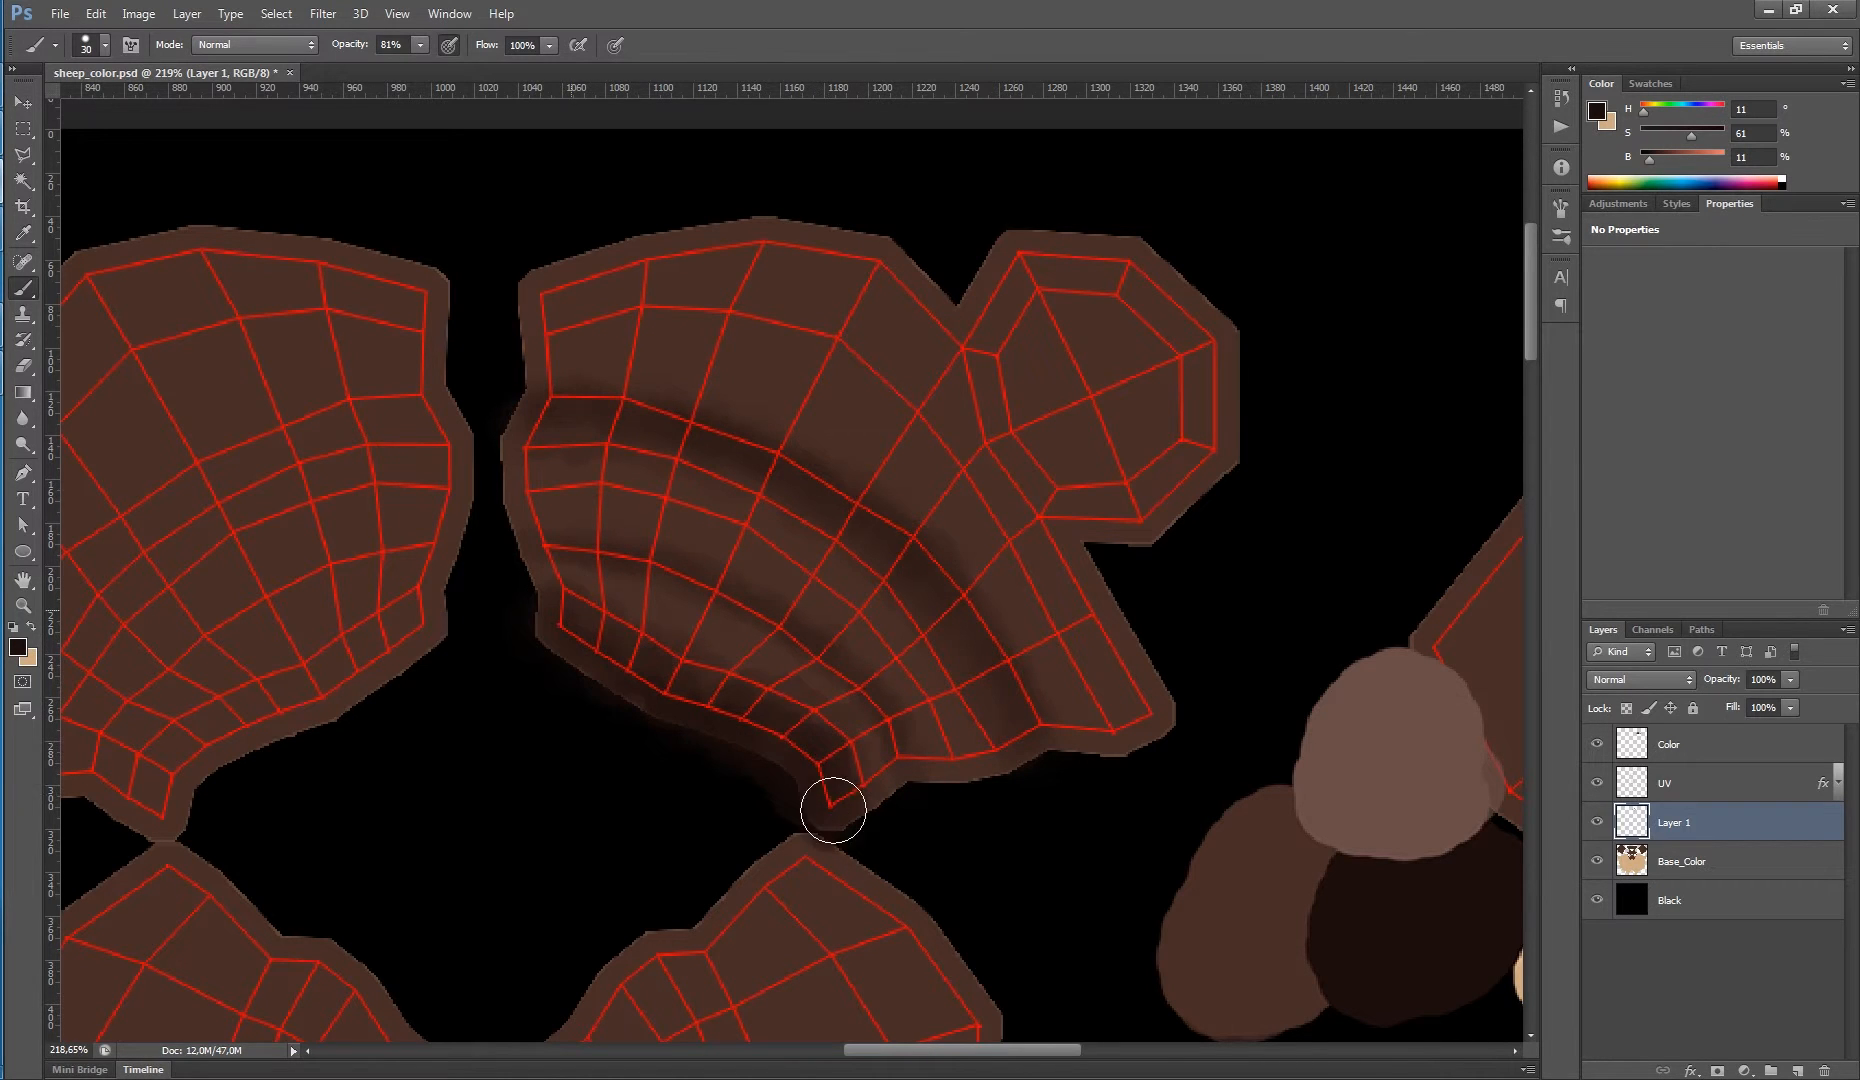
- Shade the foot piece's outer edges and cover its attached octagonal part with dark brown
{"action": "right_click", "coordinate": [905, 380], "text": "alt"}
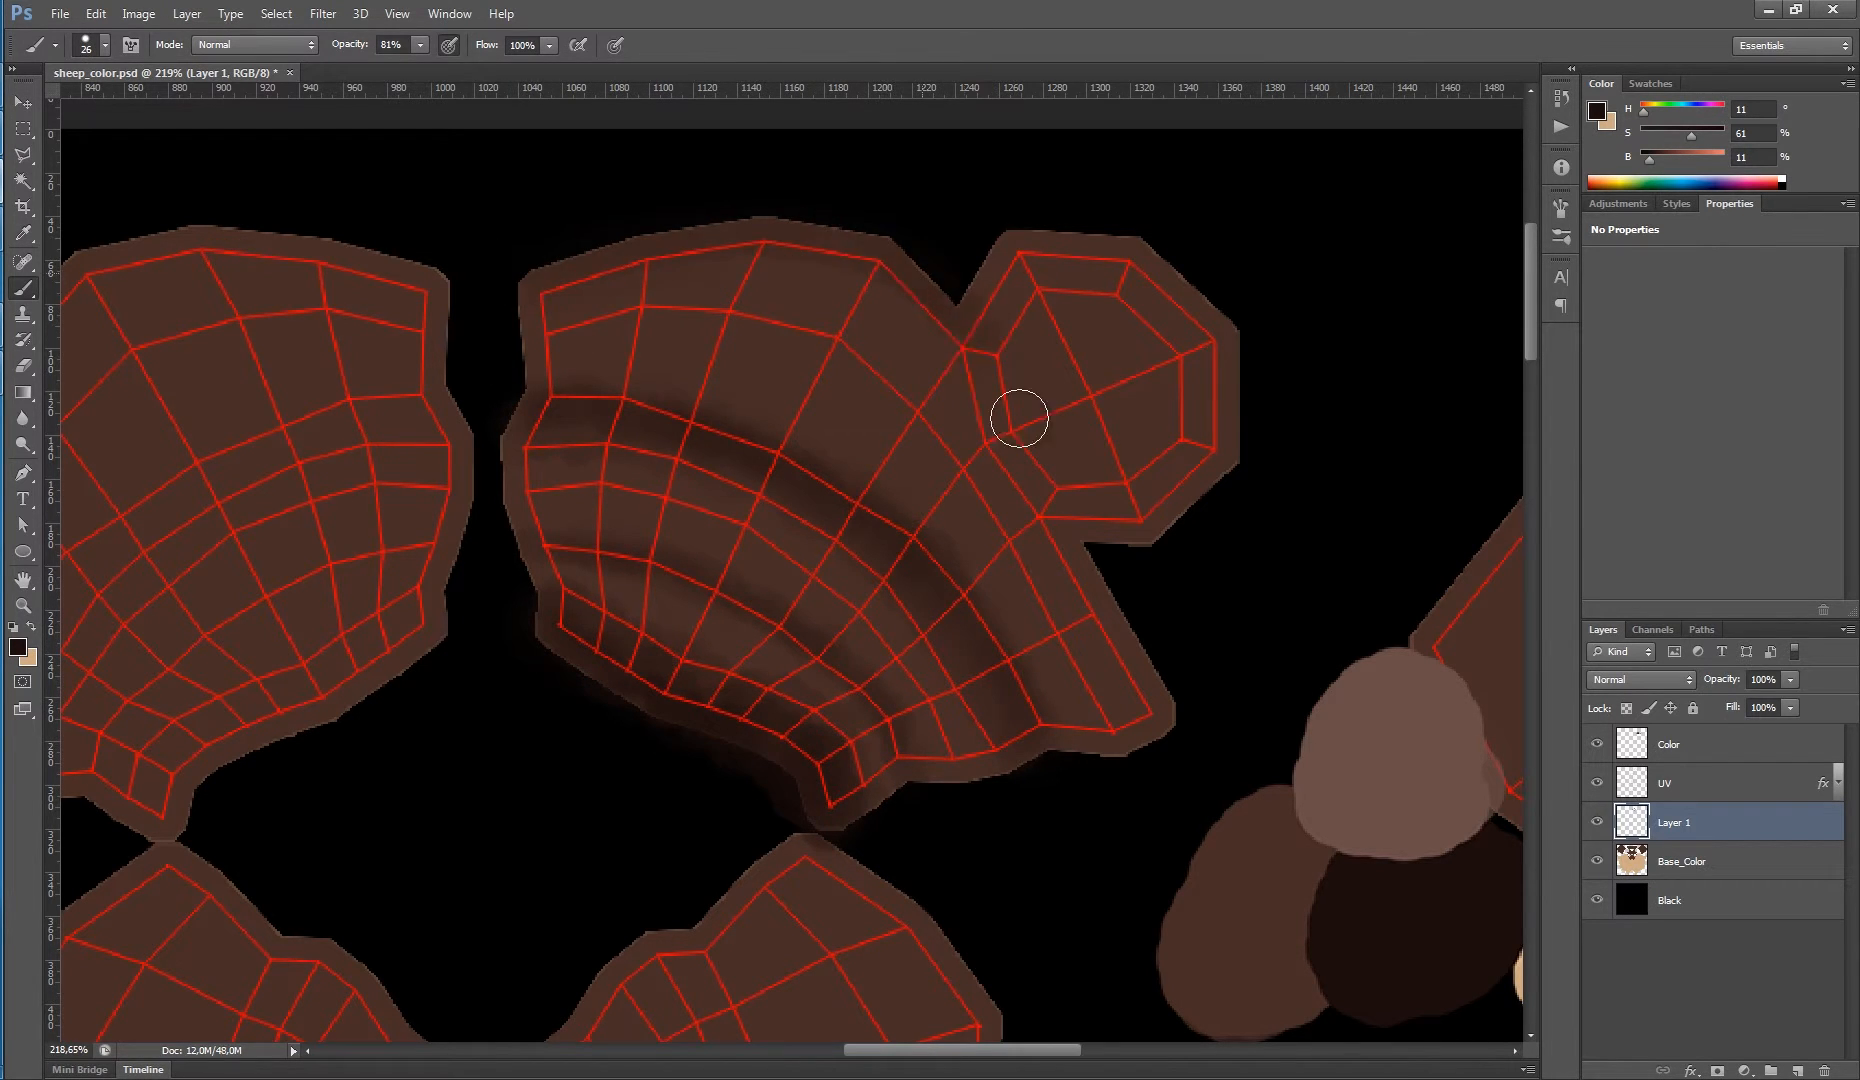
{"action": "left_click_drag", "start_coordinate": [1017, 411], "coordinate": [1005, 420]}
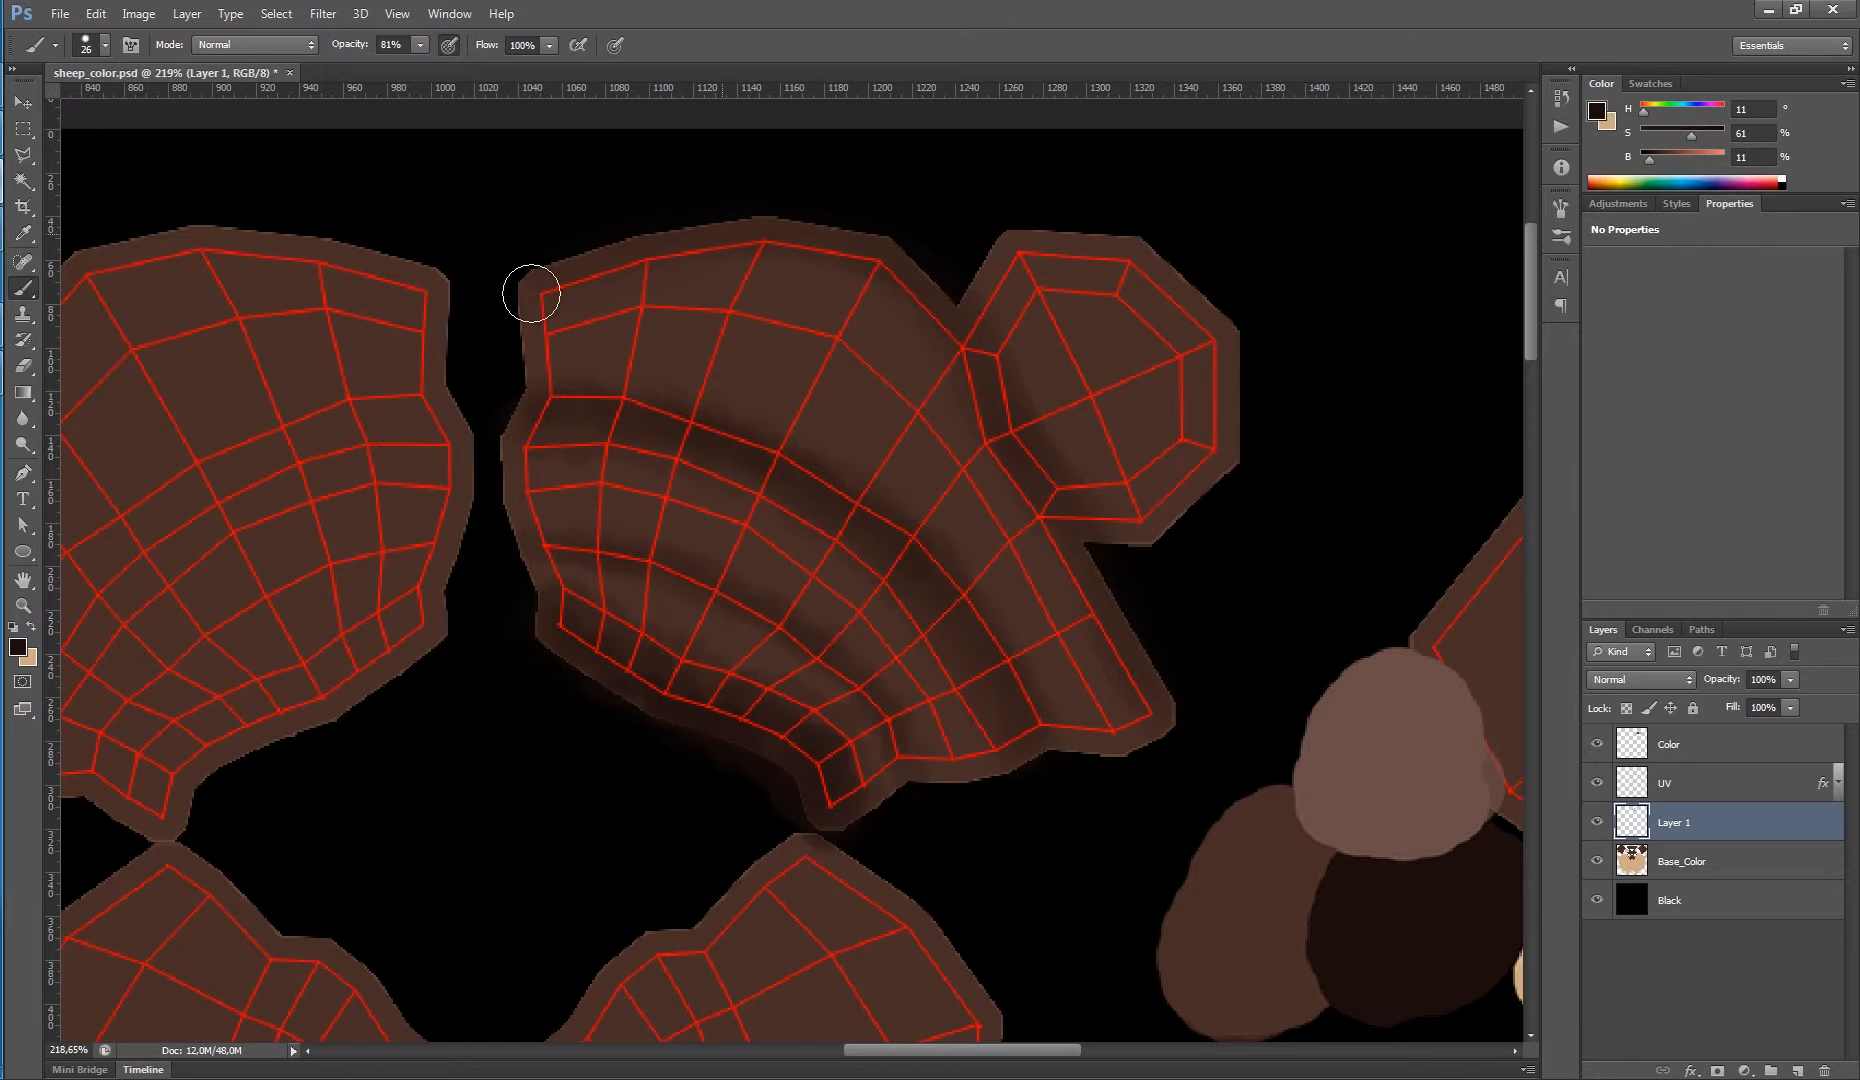
{"action": "mouse_move", "coordinate": [1045, 245]}
{"action": "left_mouse_down"}
{"action": "mouse_move", "coordinate": [1200, 399]}
{"action": "mouse_move", "coordinate": [1215, 470]}
{"action": "left_mouse_up"}
{"action": "right_click", "coordinate": [1195, 311], "text": "alt"}
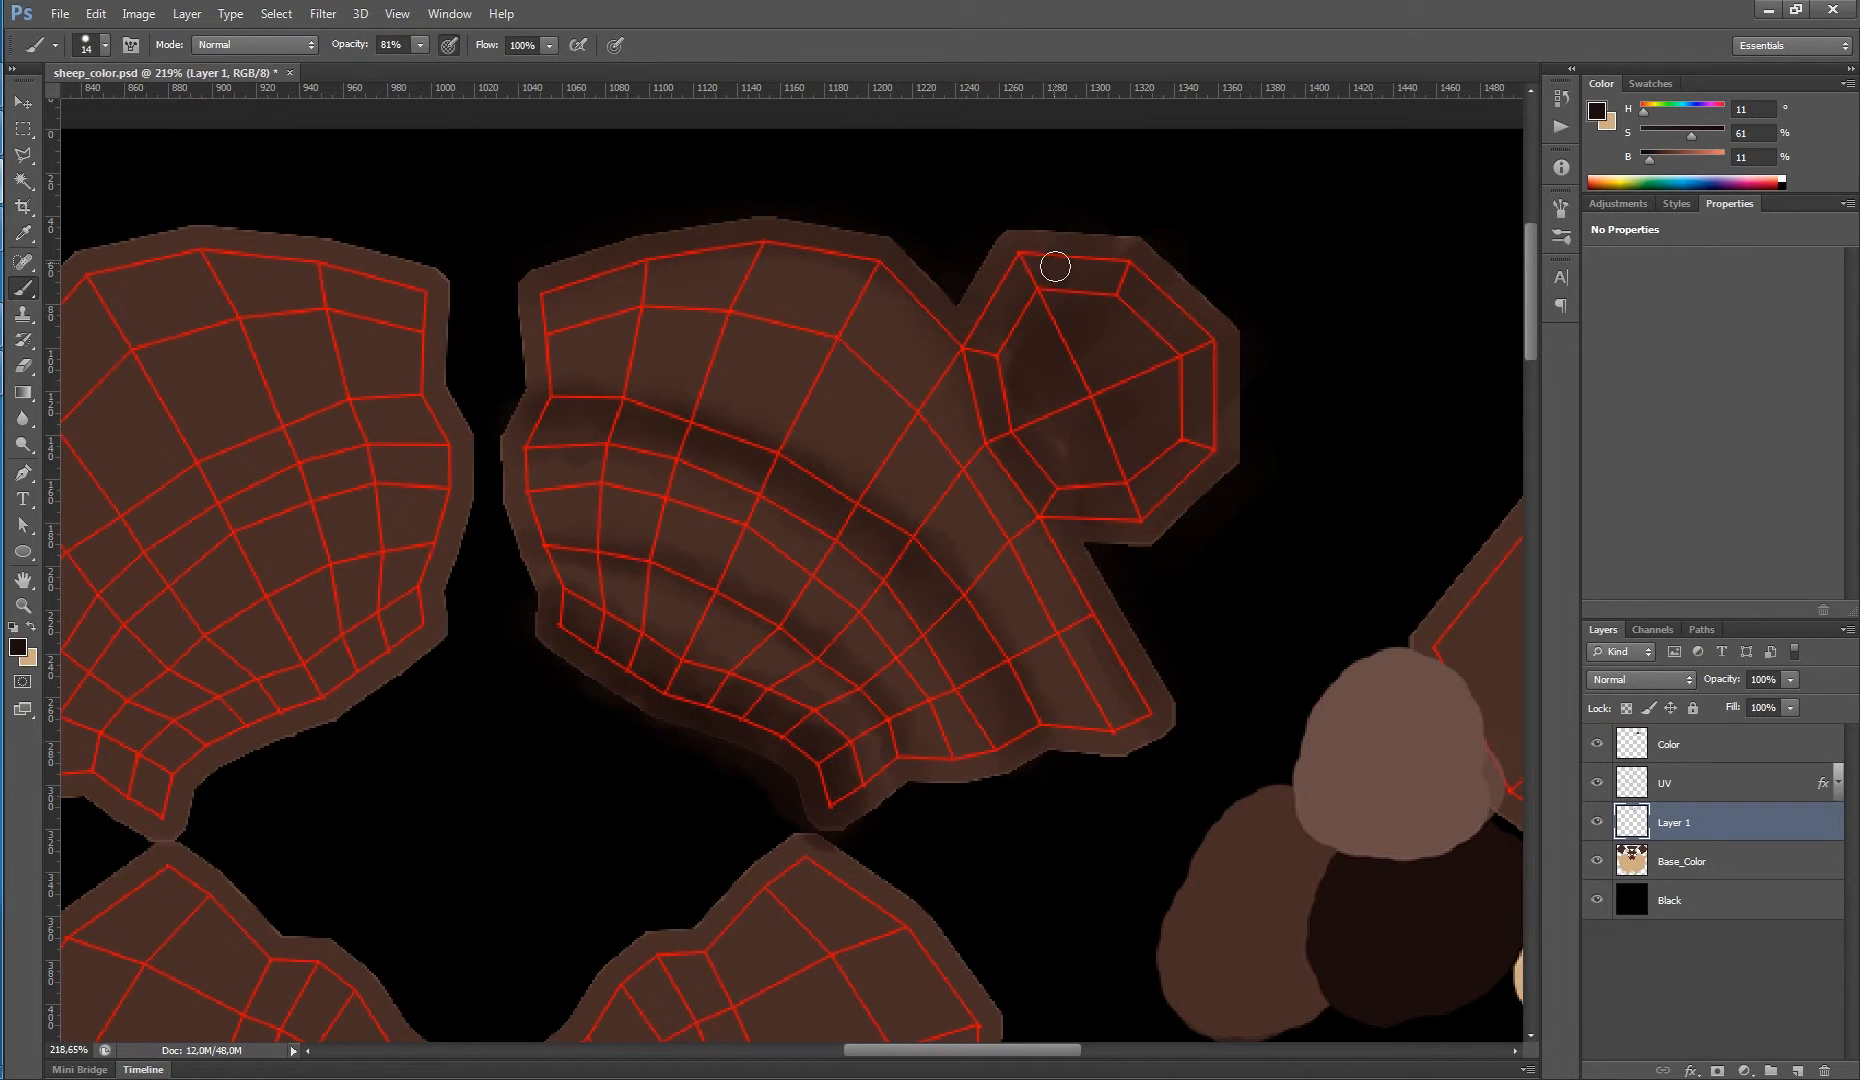
{"action": "mouse_move", "coordinate": [1054, 266]}
{"action": "left_mouse_down"}
{"action": "mouse_move", "coordinate": [1107, 266]}
{"action": "mouse_move", "coordinate": [1199, 346]}
{"action": "mouse_move", "coordinate": [1204, 415]}
{"action": "mouse_move", "coordinate": [1134, 476]}
{"action": "left_mouse_up"}
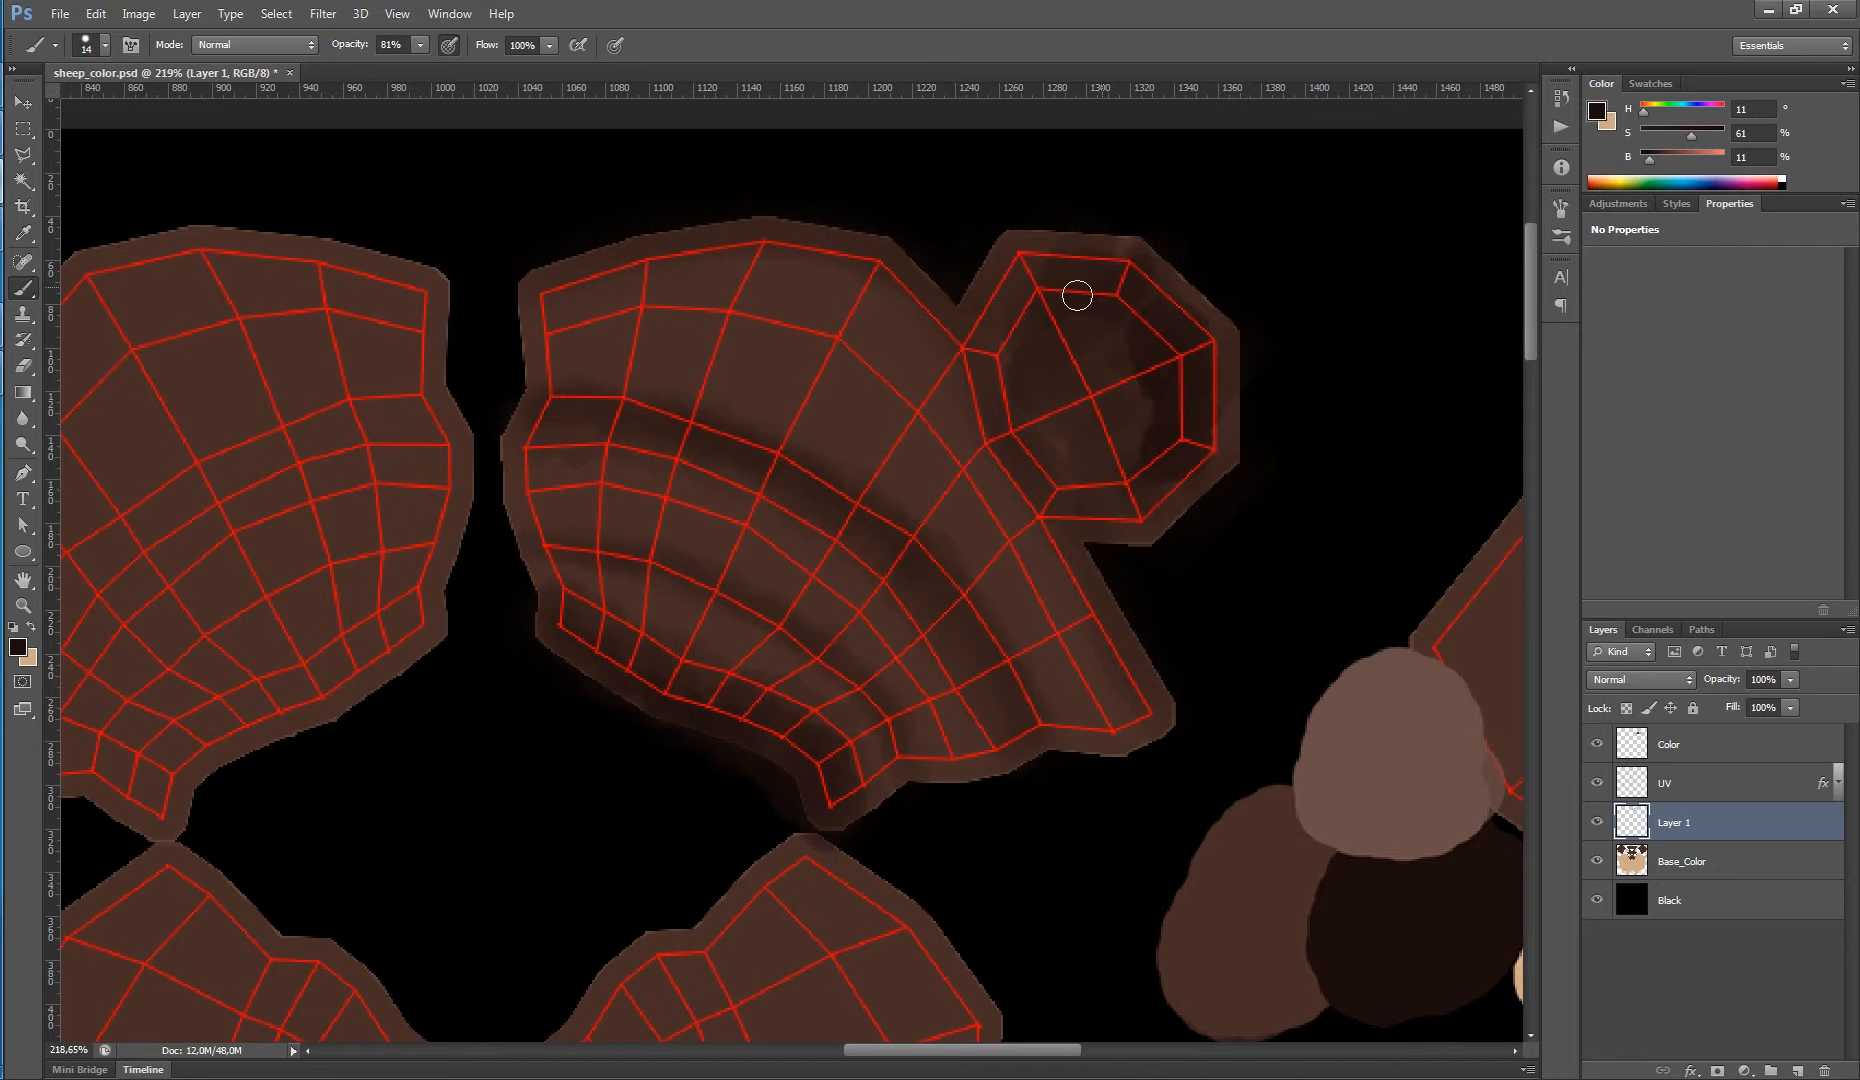
{"action": "mouse_move", "coordinate": [997, 336]}
{"action": "left_mouse_down"}
{"action": "mouse_move", "coordinate": [1060, 508]}
{"action": "mouse_move", "coordinate": [1143, 497]}
{"action": "mouse_move", "coordinate": [1173, 415]}
{"action": "mouse_move", "coordinate": [1100, 450]}
{"action": "mouse_move", "coordinate": [1056, 412]}
{"action": "mouse_move", "coordinate": [1055, 335]}
{"action": "mouse_move", "coordinate": [1013, 283]}
{"action": "left_mouse_up"}
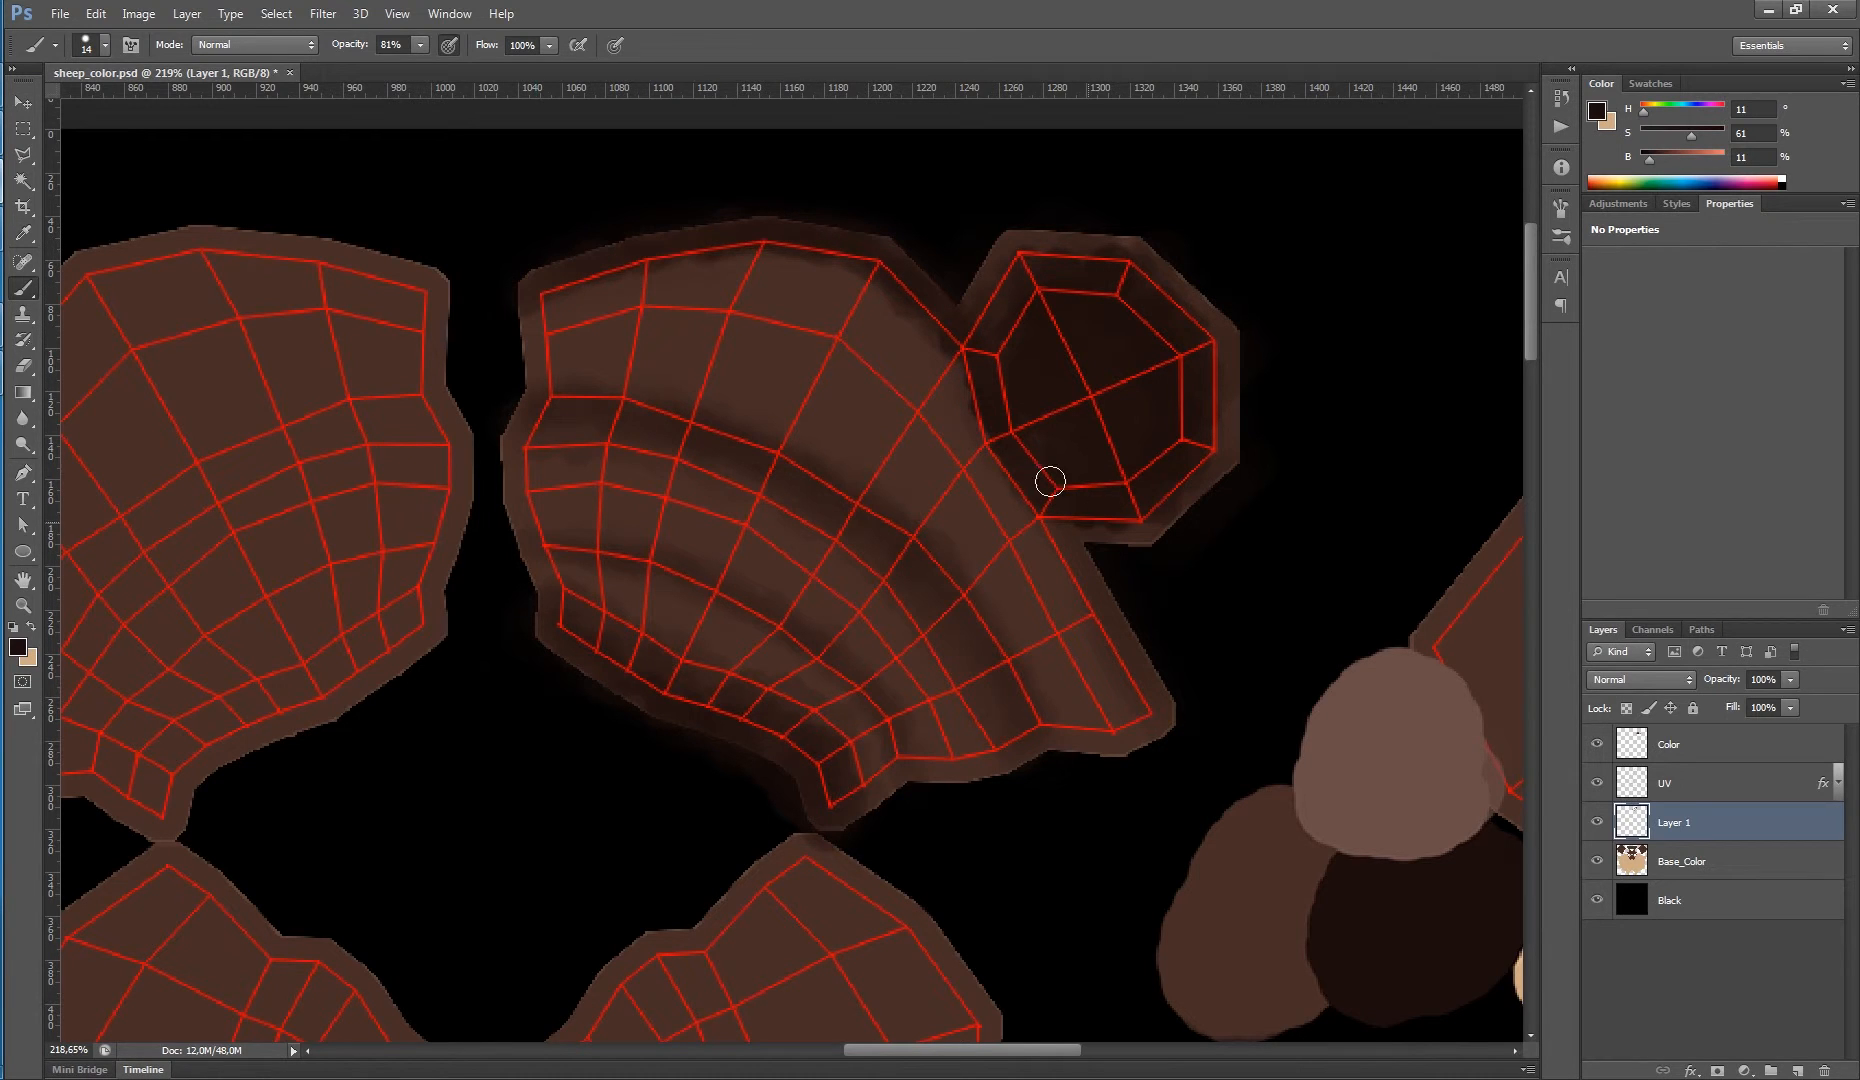
{"action": "mouse_move", "coordinate": [1045, 515]}
{"action": "left_mouse_down"}
{"action": "mouse_move", "coordinate": [1131, 682]}
{"action": "mouse_move", "coordinate": [1162, 711]}
{"action": "left_mouse_up"}
- Sample browns from the foot piece and blend the edges of its dark shading into the base colour
{"action": "right_click", "coordinate": [827, 299], "text": "alt"}
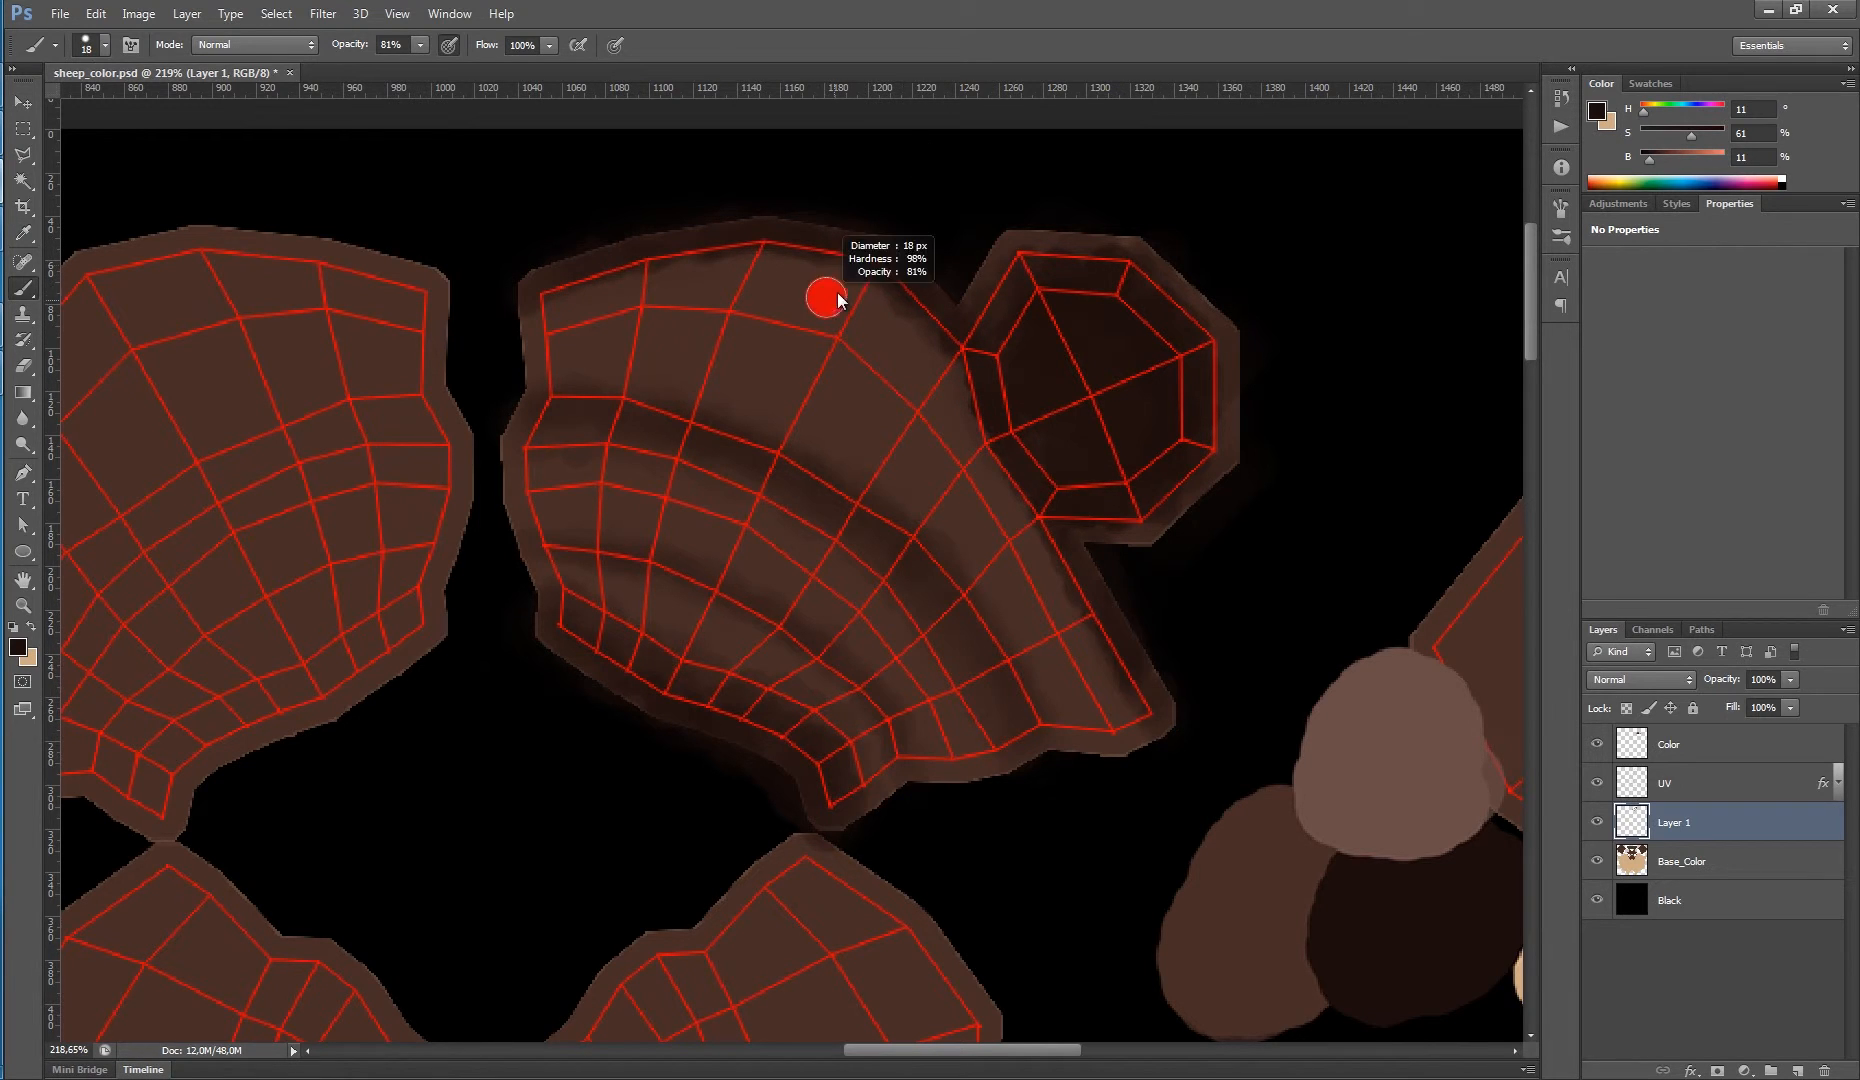
{"action": "left_click", "coordinate": [697, 295], "text": "alt"}
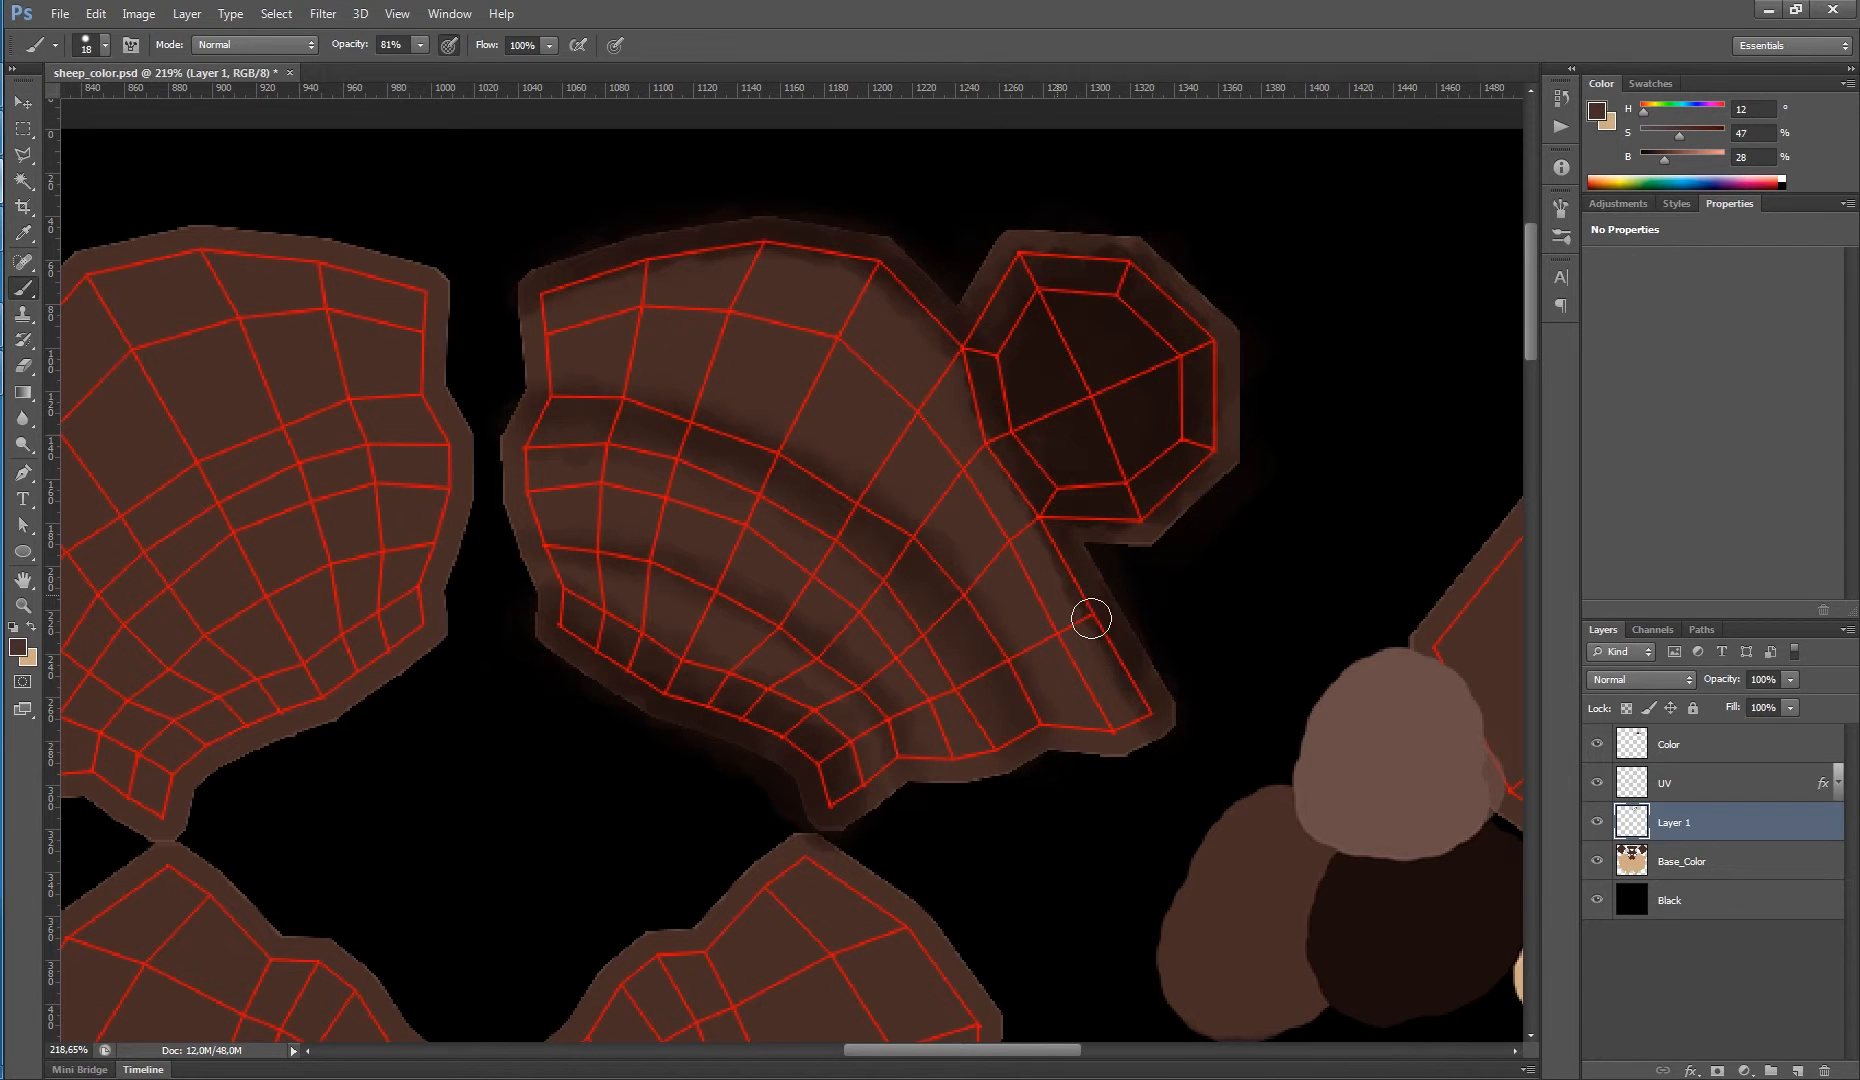
{"action": "left_click", "coordinate": [855, 479], "text": "alt"}
{"action": "right_click", "coordinate": [745, 305], "text": "alt"}
- Hide the UV wireframe and smooth the shading transitions across the foot piece with sampled browns and a 14 px brush
{"action": "left_click", "coordinate": [1596, 783]}
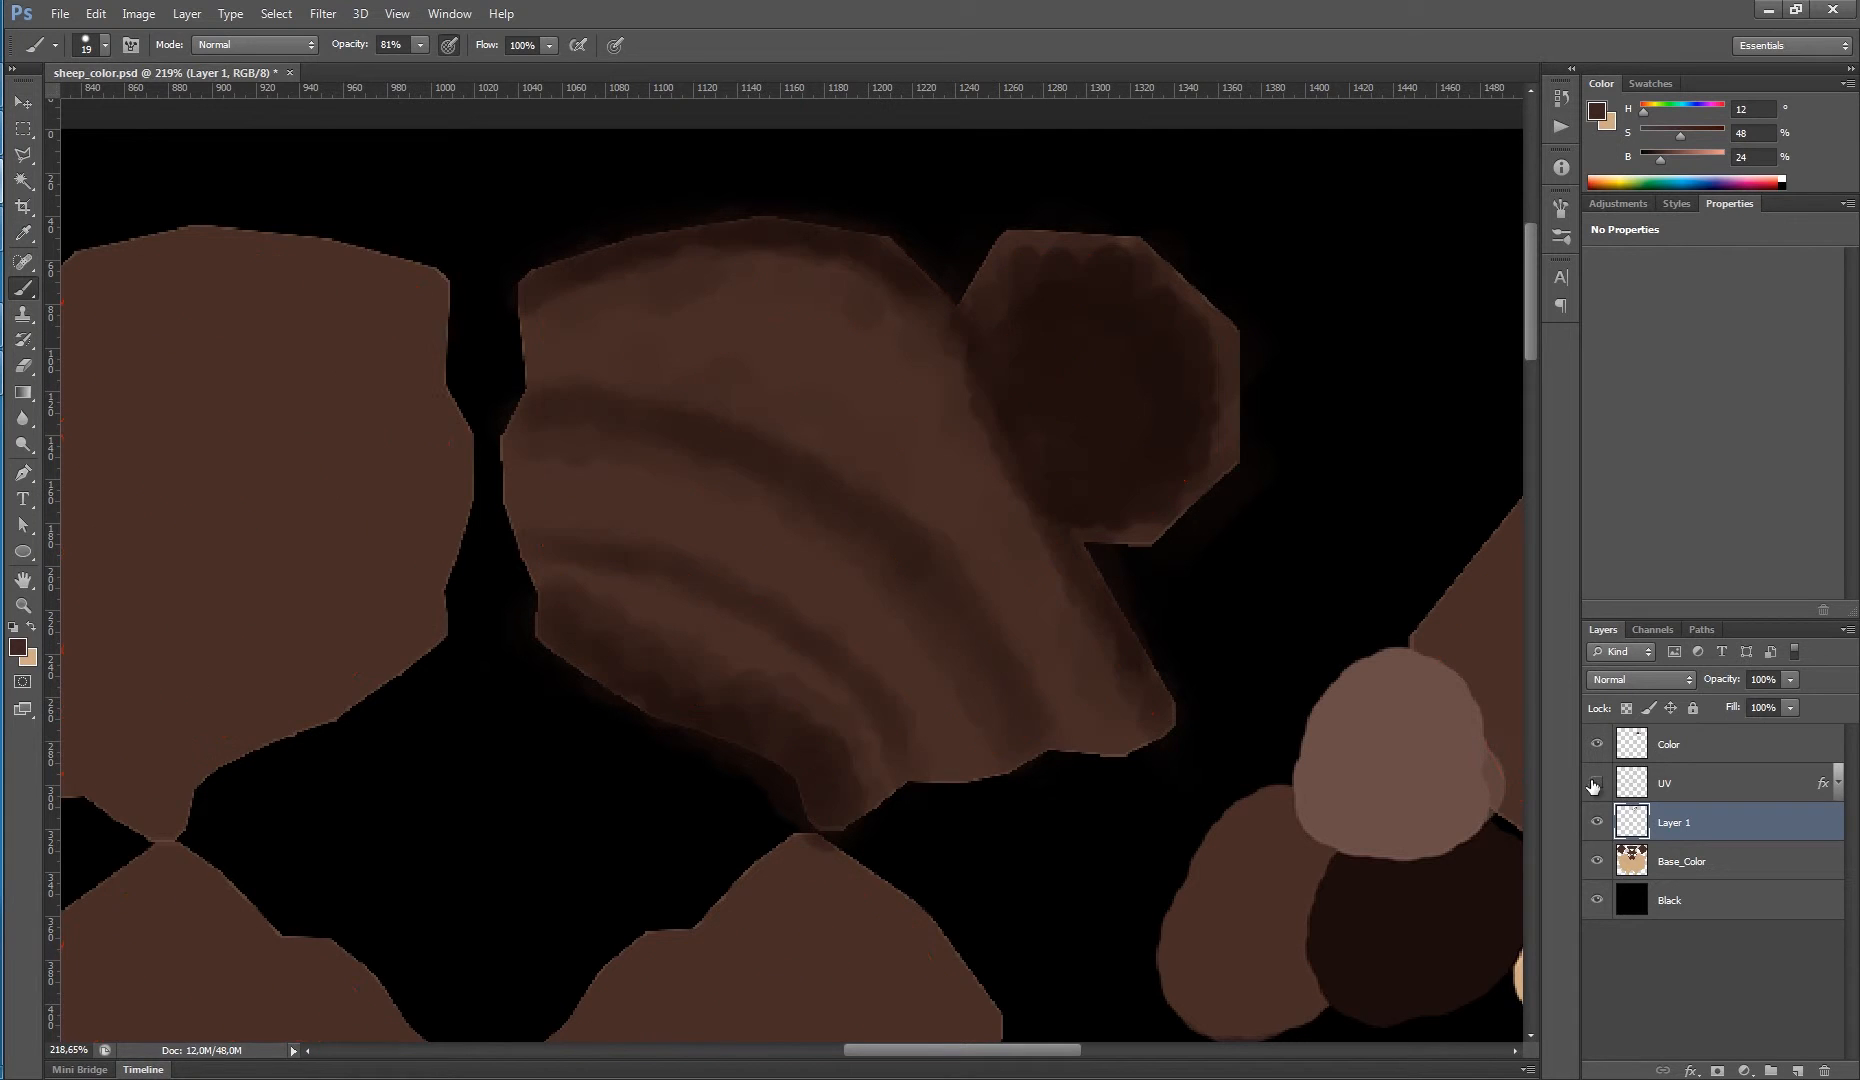
{"action": "left_click_drag", "start_coordinate": [780, 304], "coordinate": [818, 303]}
{"action": "left_click", "coordinate": [712, 240], "text": "alt"}
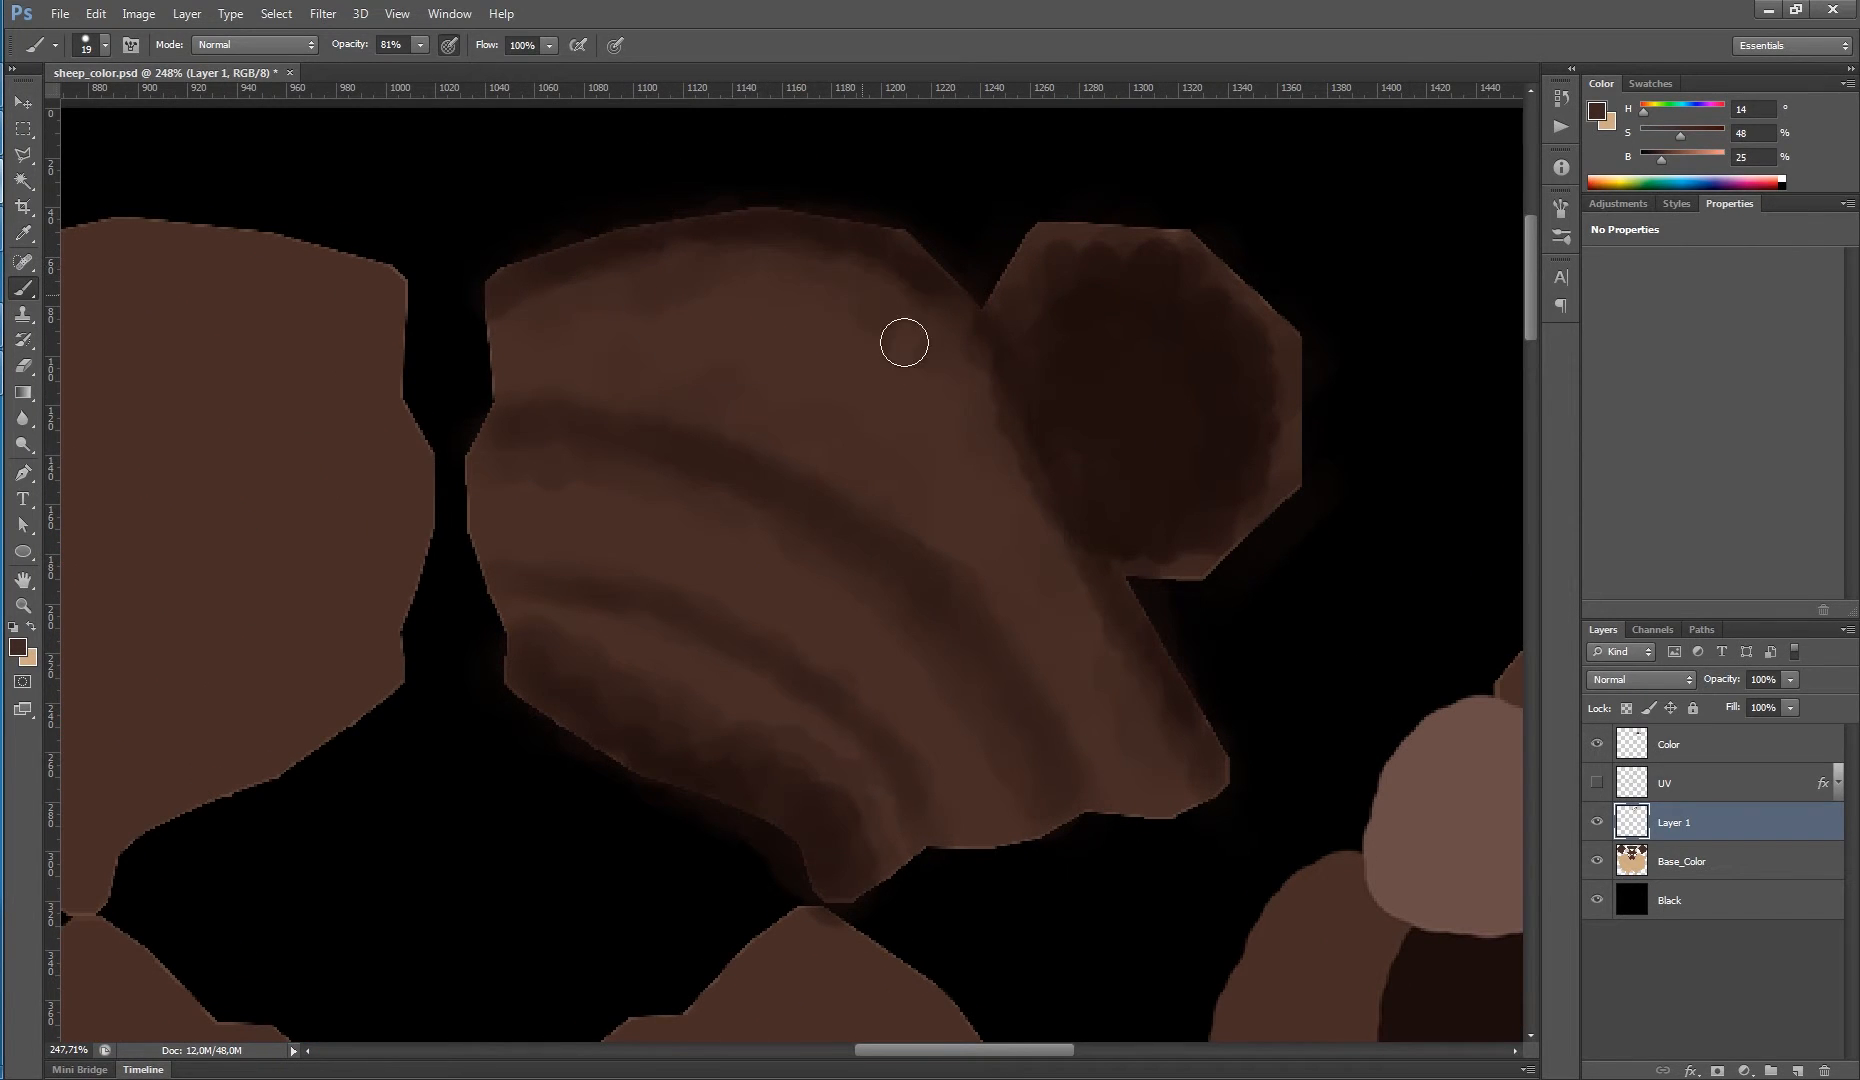
{"action": "left_click", "coordinate": [704, 274], "text": "alt"}
{"action": "key", "text": "bracketleft"}
{"action": "left_click", "coordinate": [605, 315], "text": "alt"}
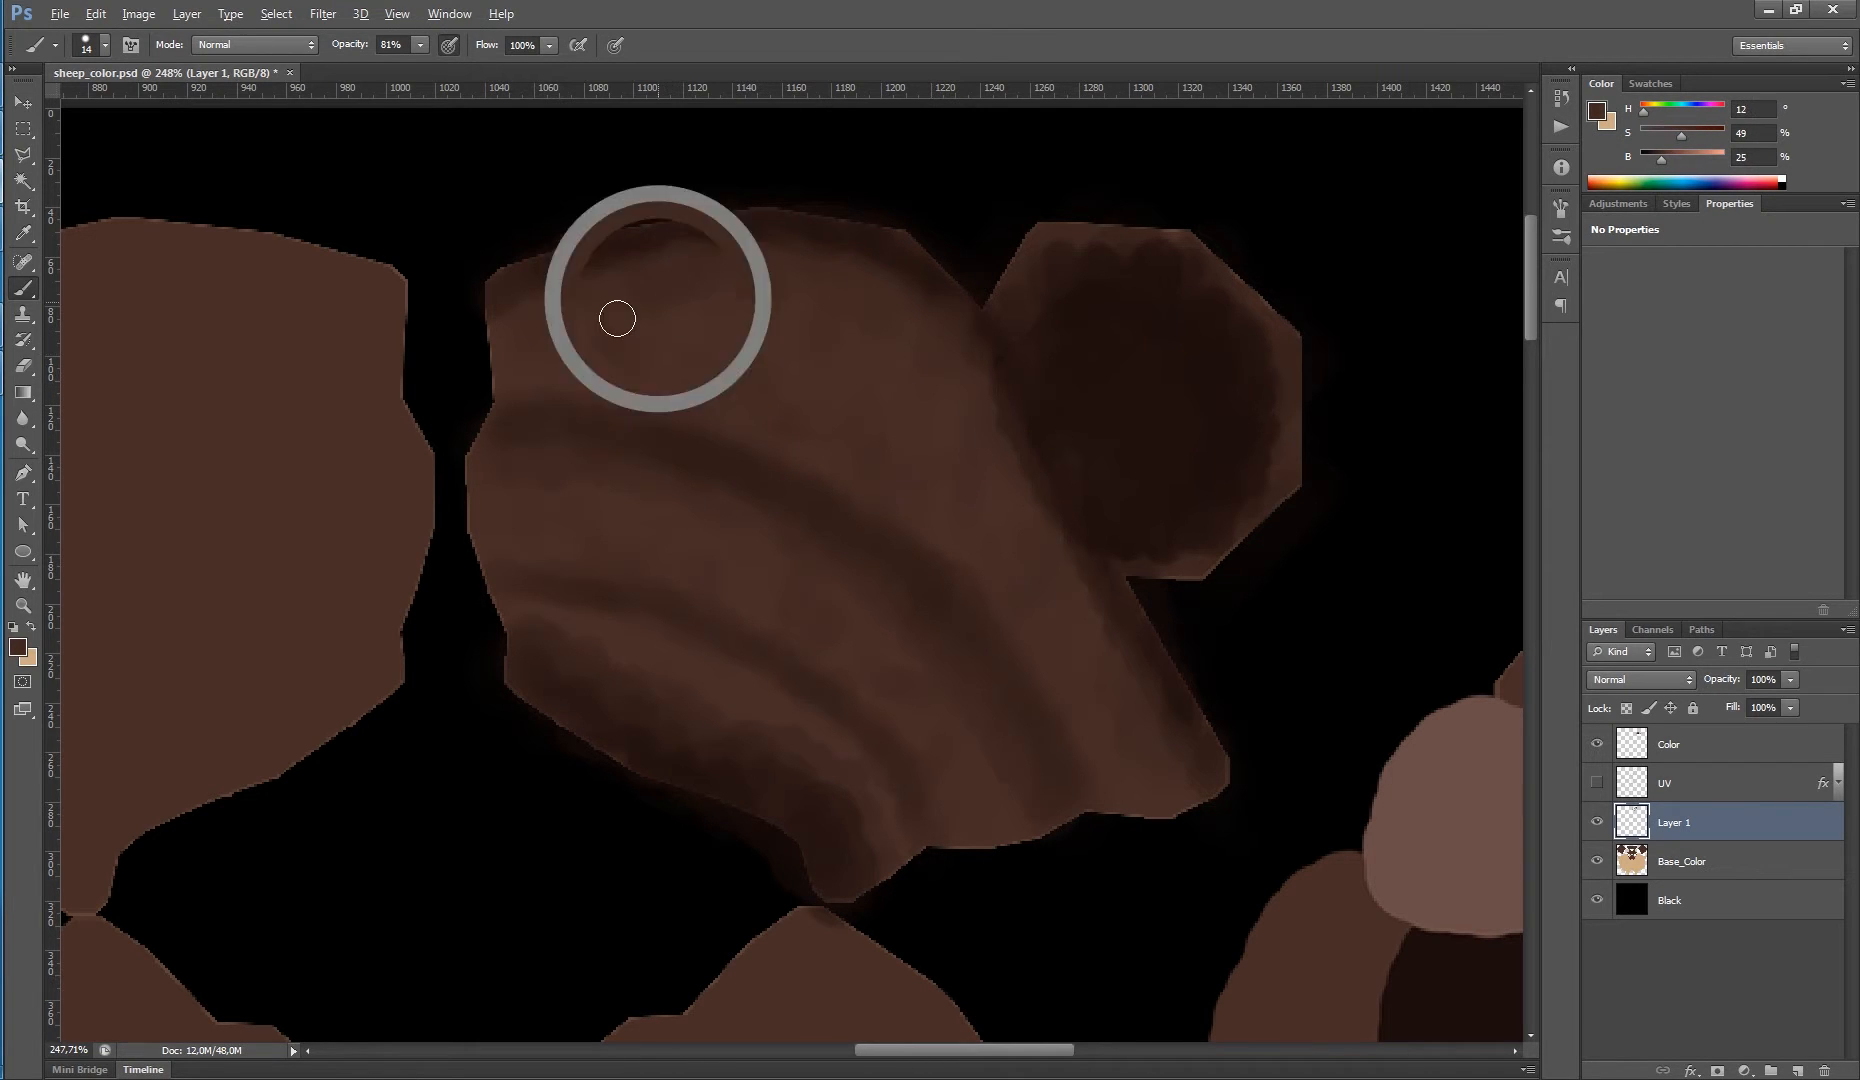
{"action": "left_click", "coordinate": [944, 761], "text": "alt"}
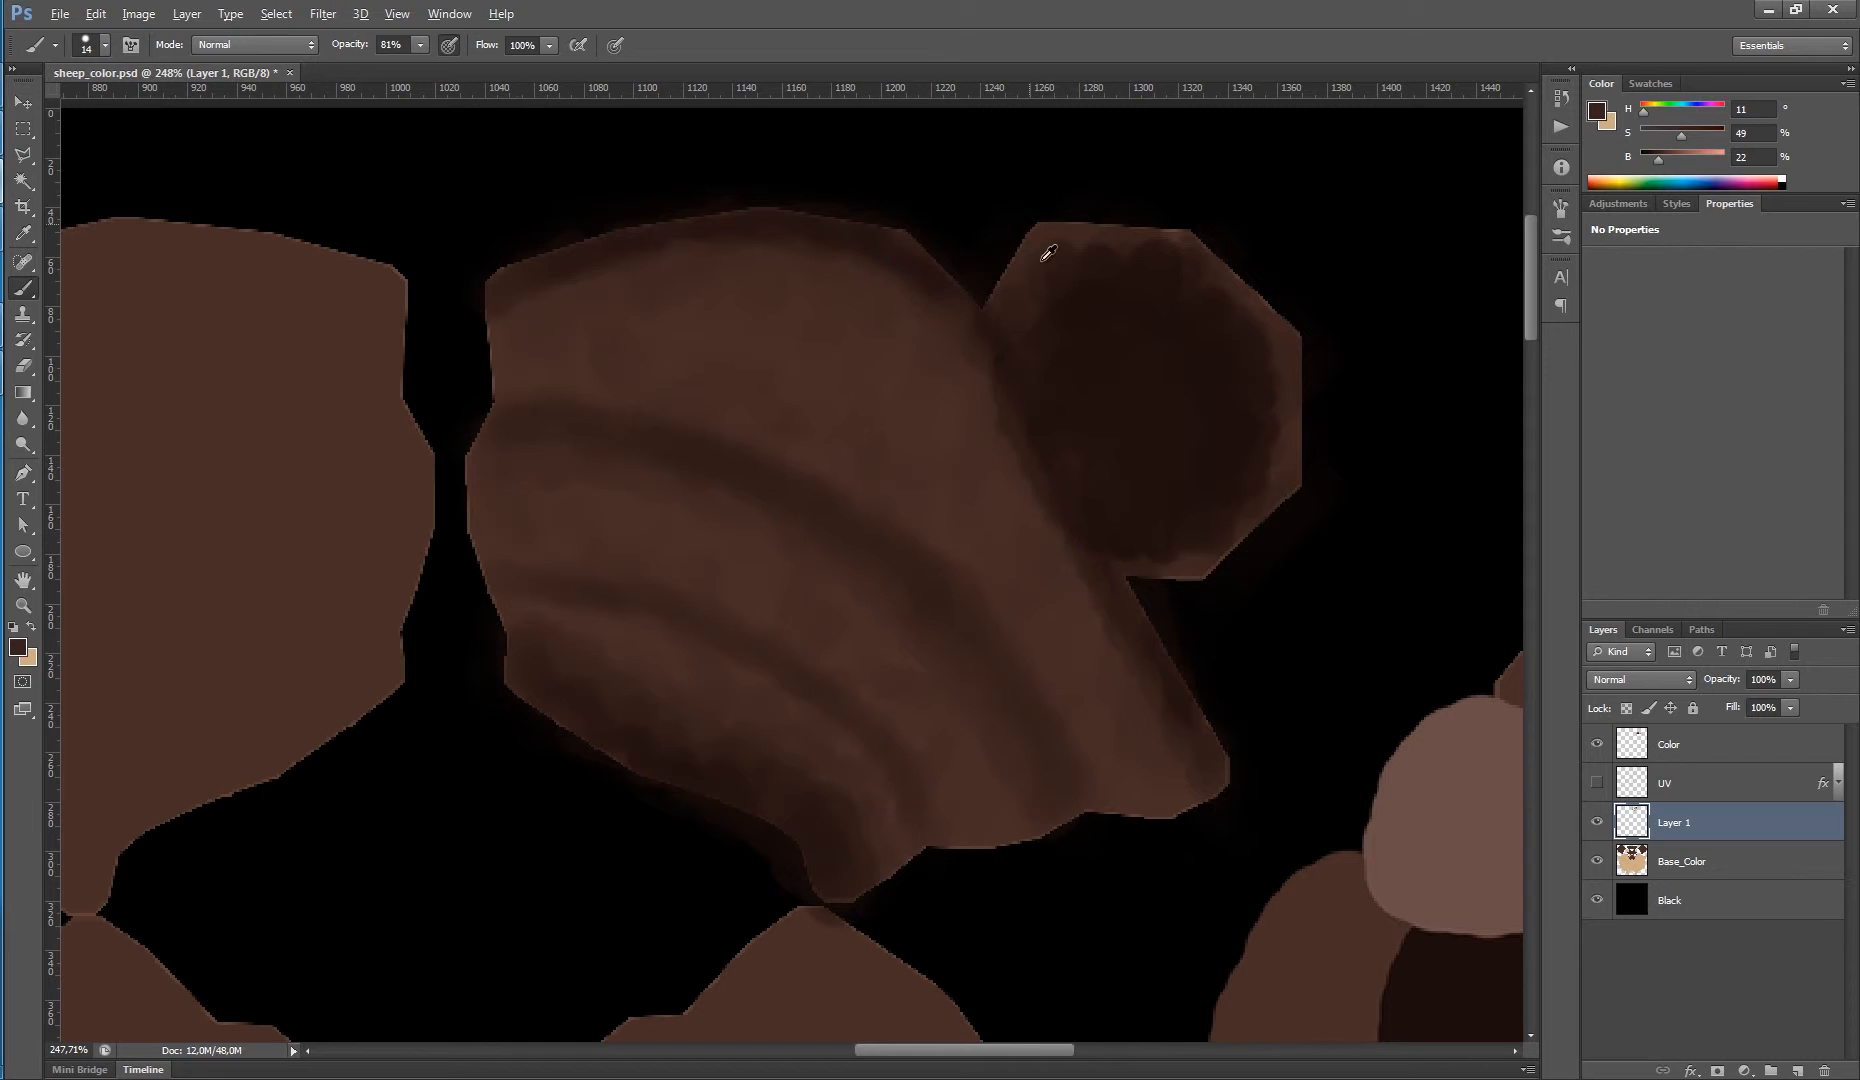
- Darken the outer rim of the octagonal part, blend its join with the foot, and save the file
{"action": "left_click", "coordinate": [864, 240], "text": "alt"}
{"action": "mouse_move", "coordinate": [1121, 212]}
{"action": "left_mouse_down"}
{"action": "mouse_move", "coordinate": [1253, 304]}
{"action": "mouse_move", "coordinate": [1312, 388]}
{"action": "mouse_move", "coordinate": [1280, 355]}
{"action": "mouse_move", "coordinate": [1265, 534]}
{"action": "mouse_move", "coordinate": [1176, 574]}
{"action": "left_mouse_up"}
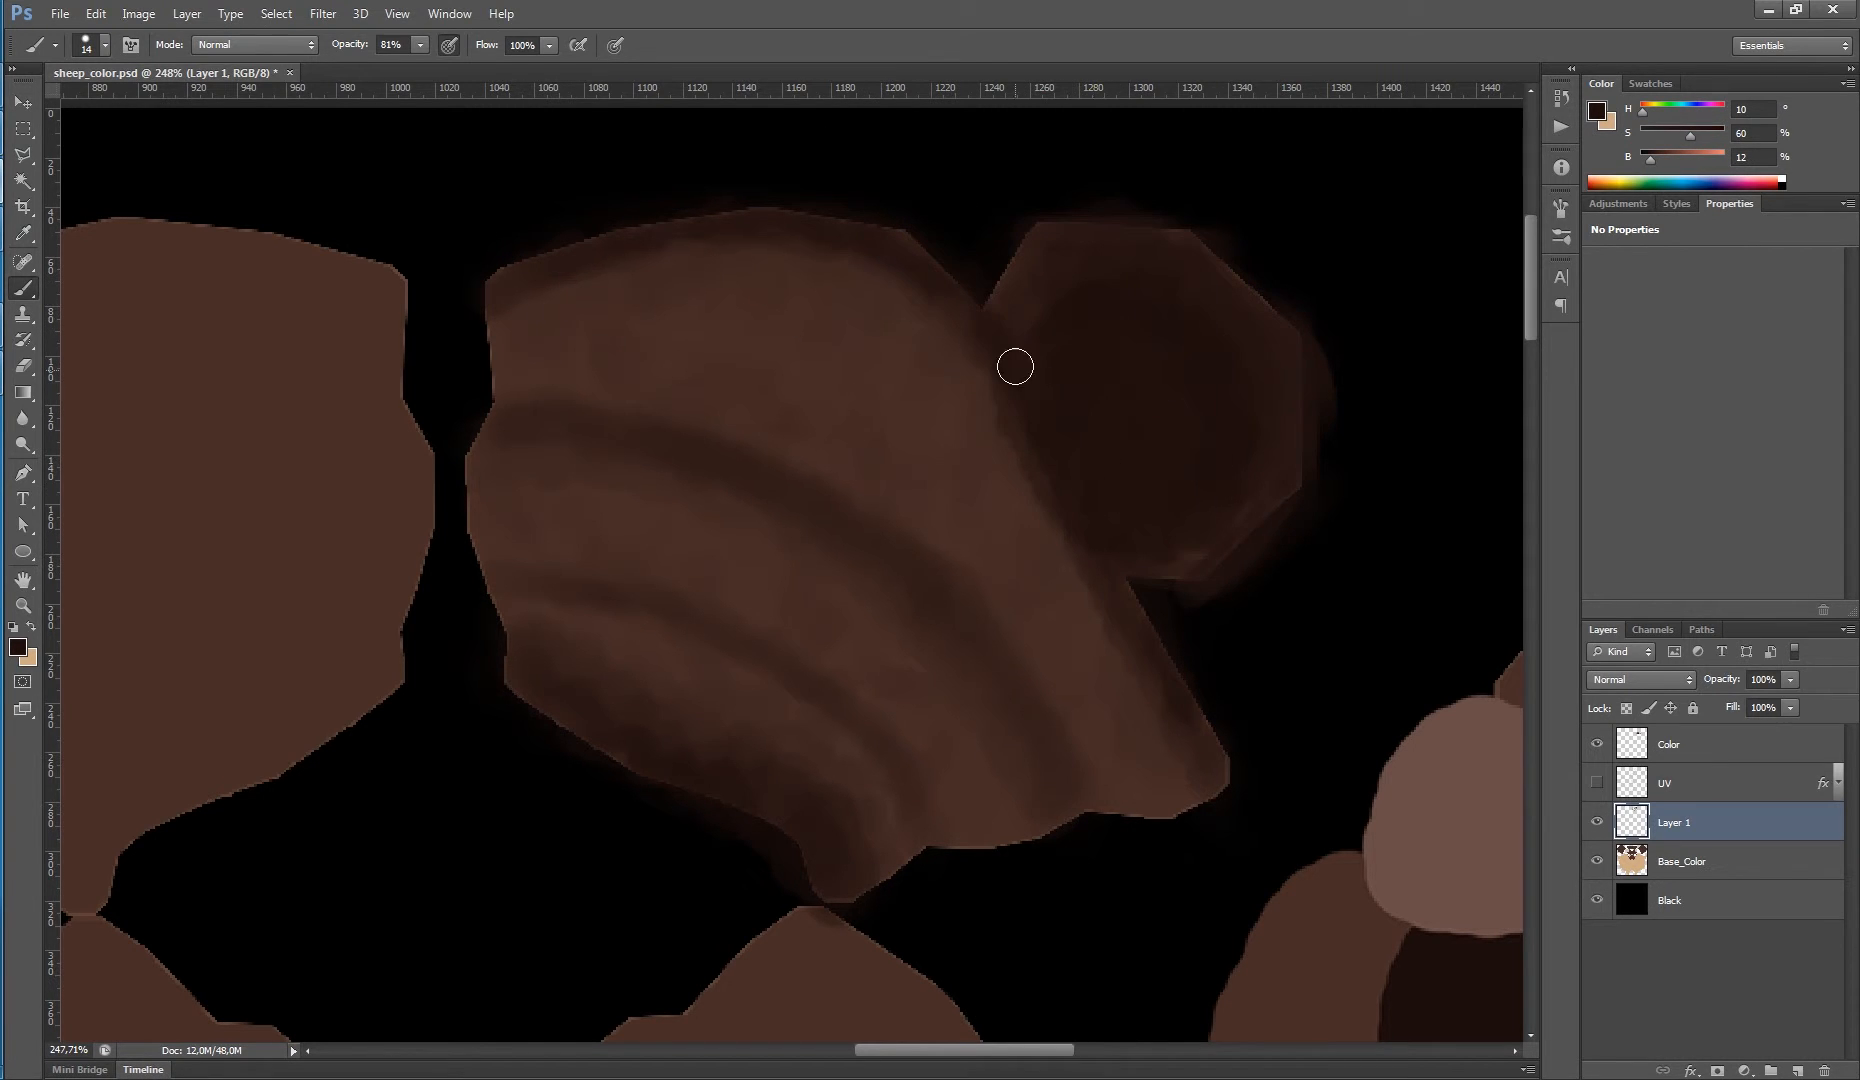
{"action": "left_click", "coordinate": [975, 391], "text": "alt"}
{"action": "key", "text": "ctrl+s"}
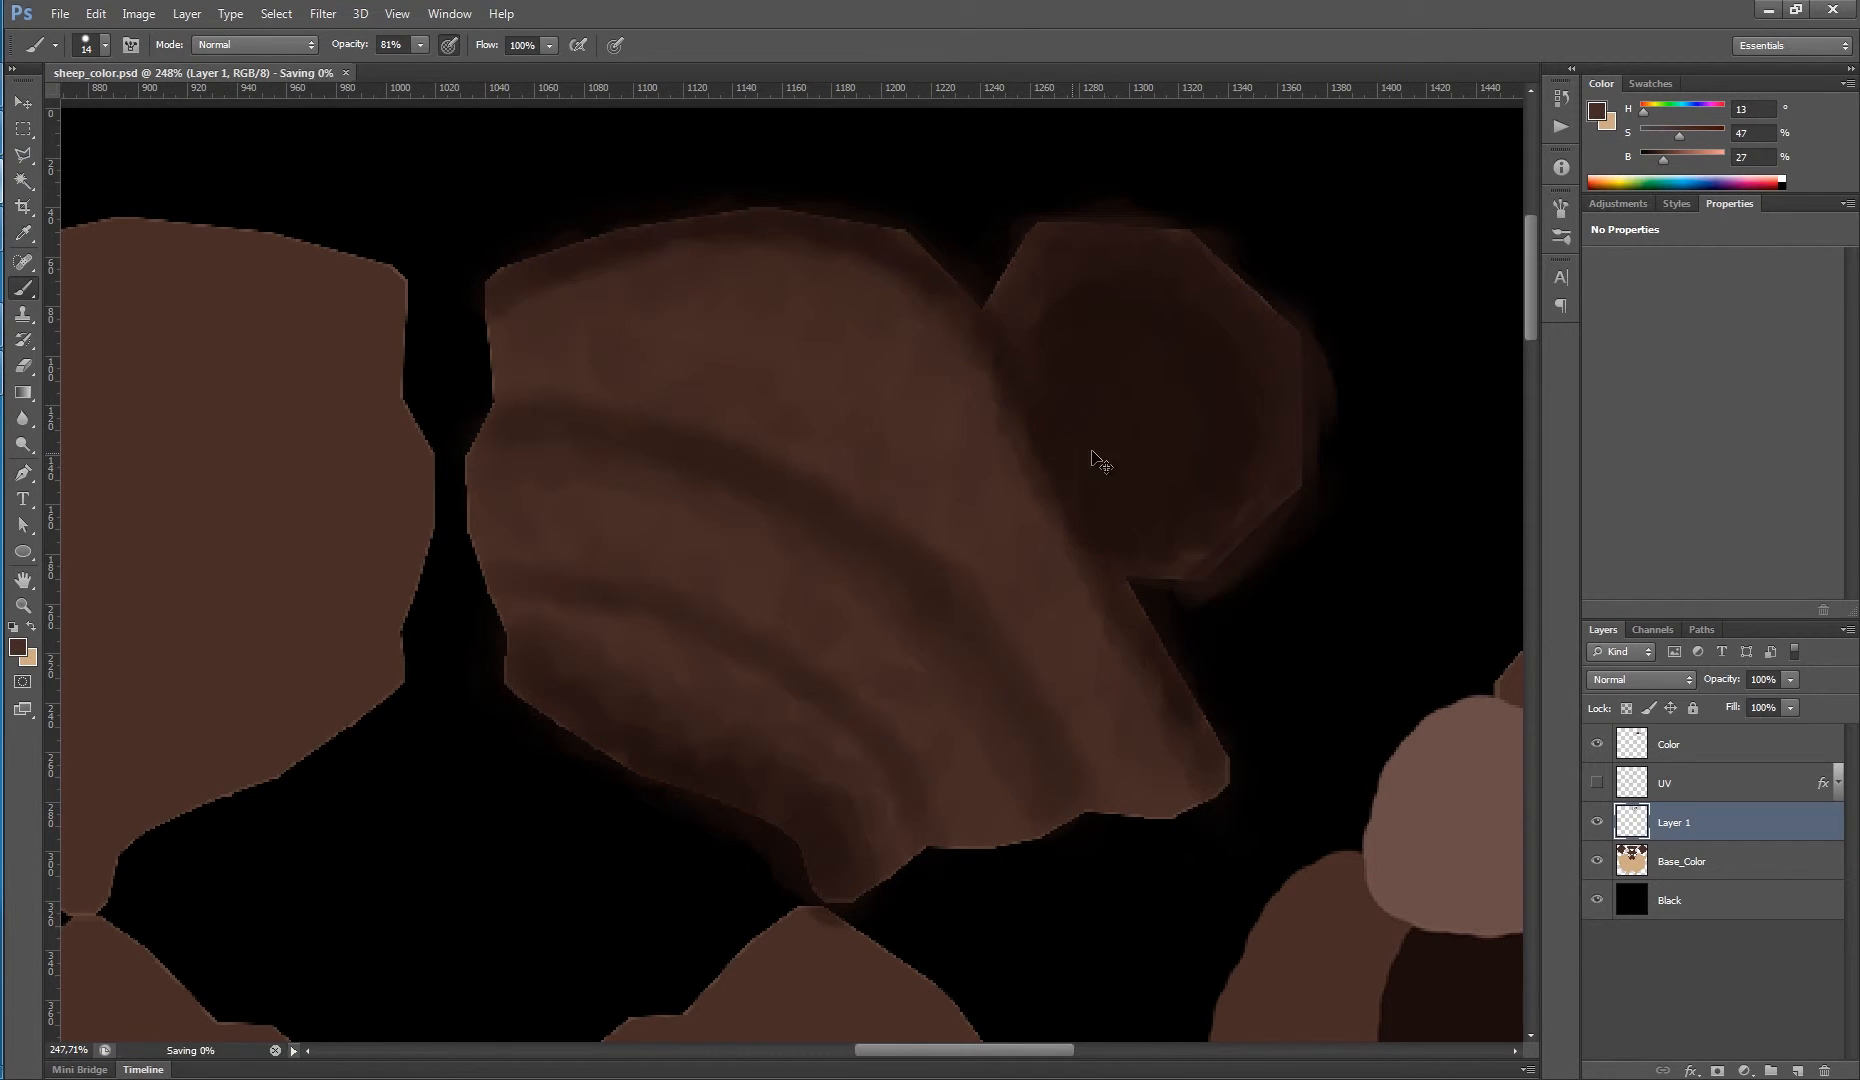
{"action": "mouse_move", "coordinate": [1019, 411]}
{"action": "left_mouse_down"}
{"action": "mouse_move", "coordinate": [926, 409]}
{"action": "mouse_move", "coordinate": [998, 420]}
{"action": "left_mouse_up"}
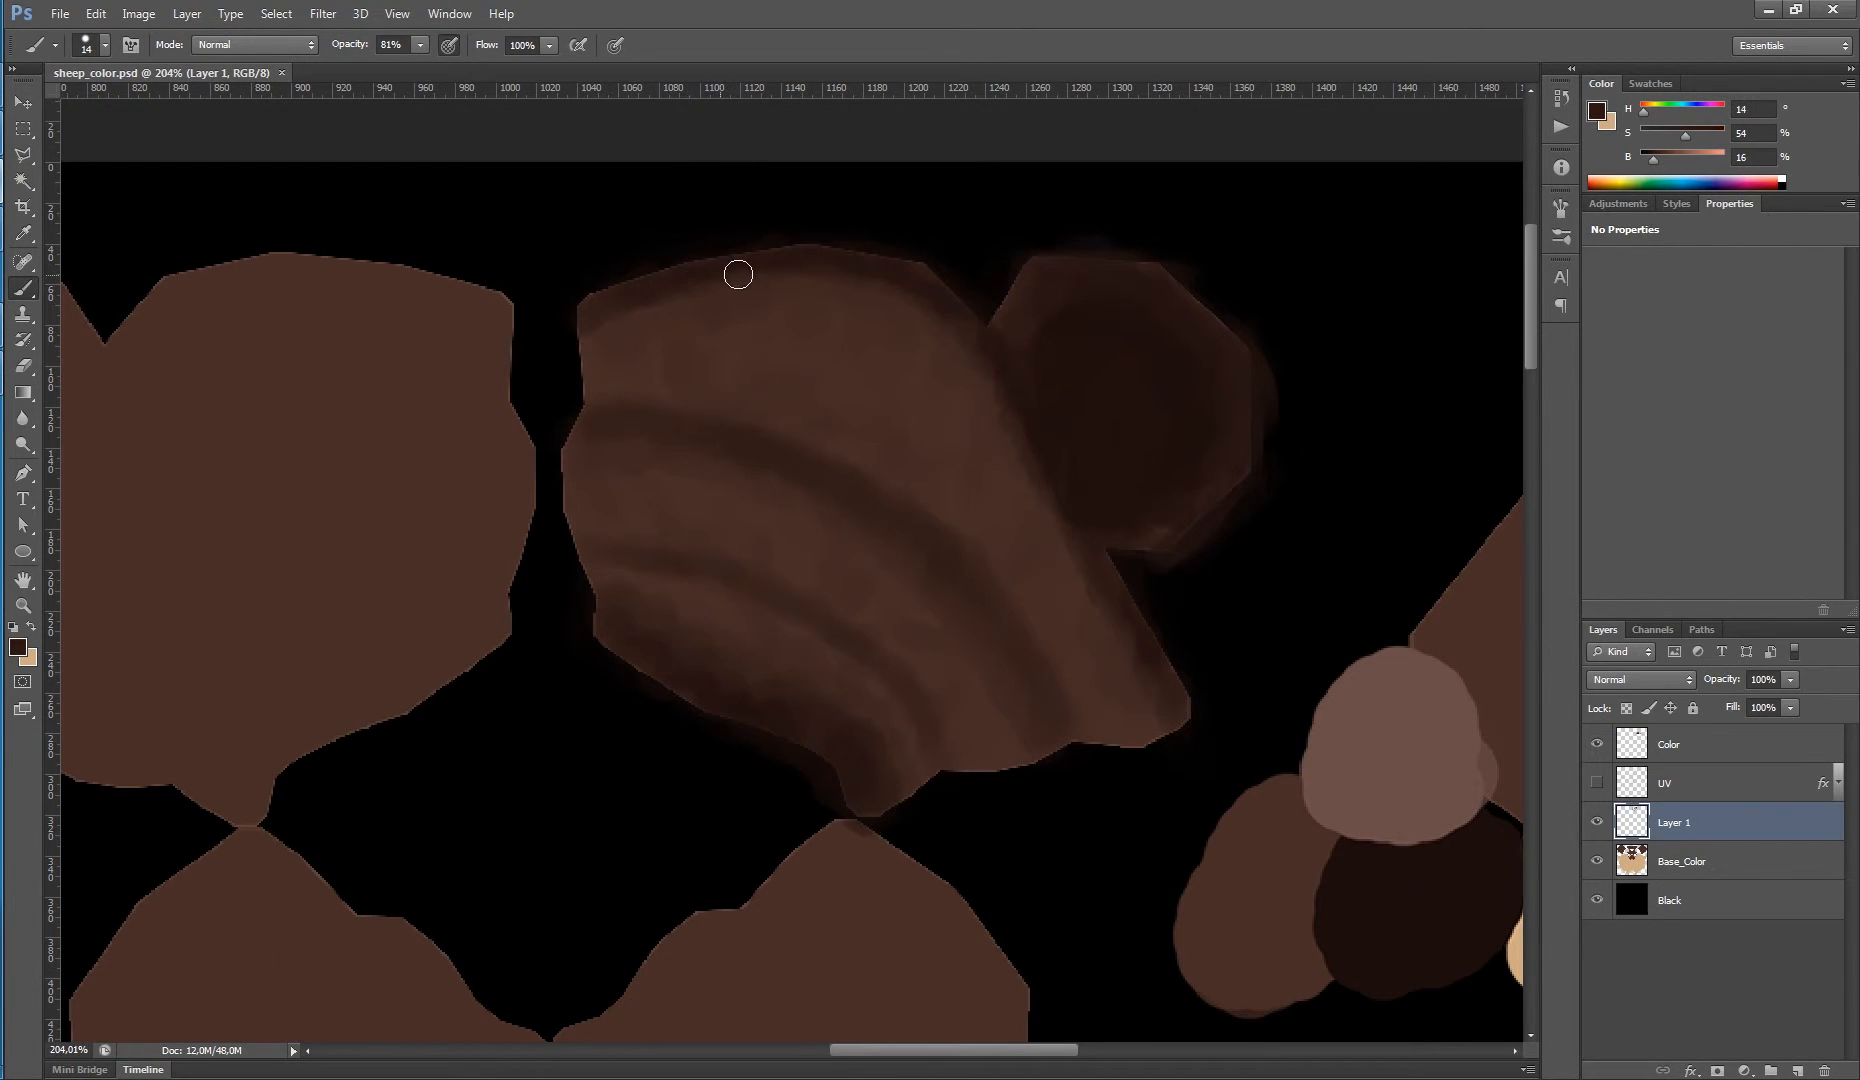
- Choose a highlight colour from the light brown swatch with 19% saturation and 61% brightness, and add a layer above Layer 1
{"action": "left_click", "coordinate": [1430, 748], "text": "alt"}
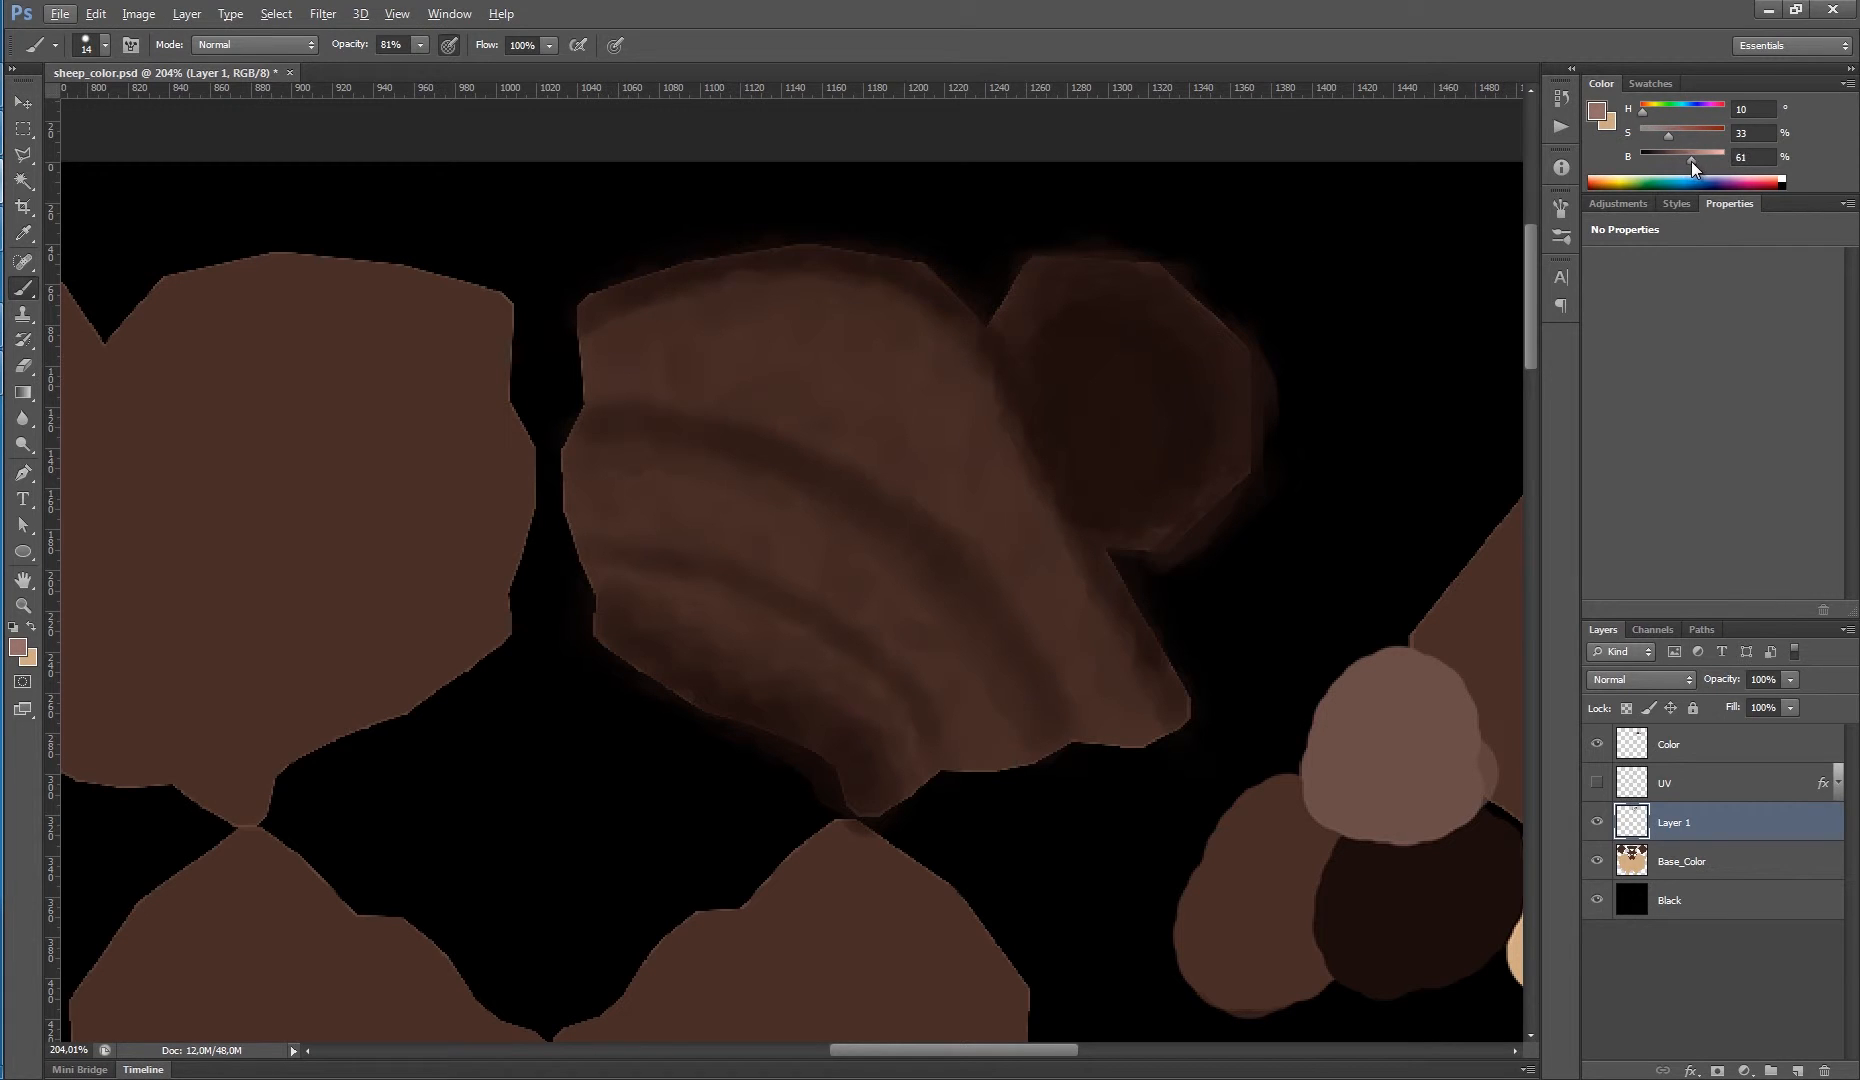
{"action": "left_click", "coordinate": [1657, 137]}
{"action": "left_click", "coordinate": [1797, 1070]}
- Show the UV wireframe and paint thin curved highlights on the foot piece's two ridges with a 6 px brush
{"action": "right_click", "coordinate": [756, 552], "text": "alt"}
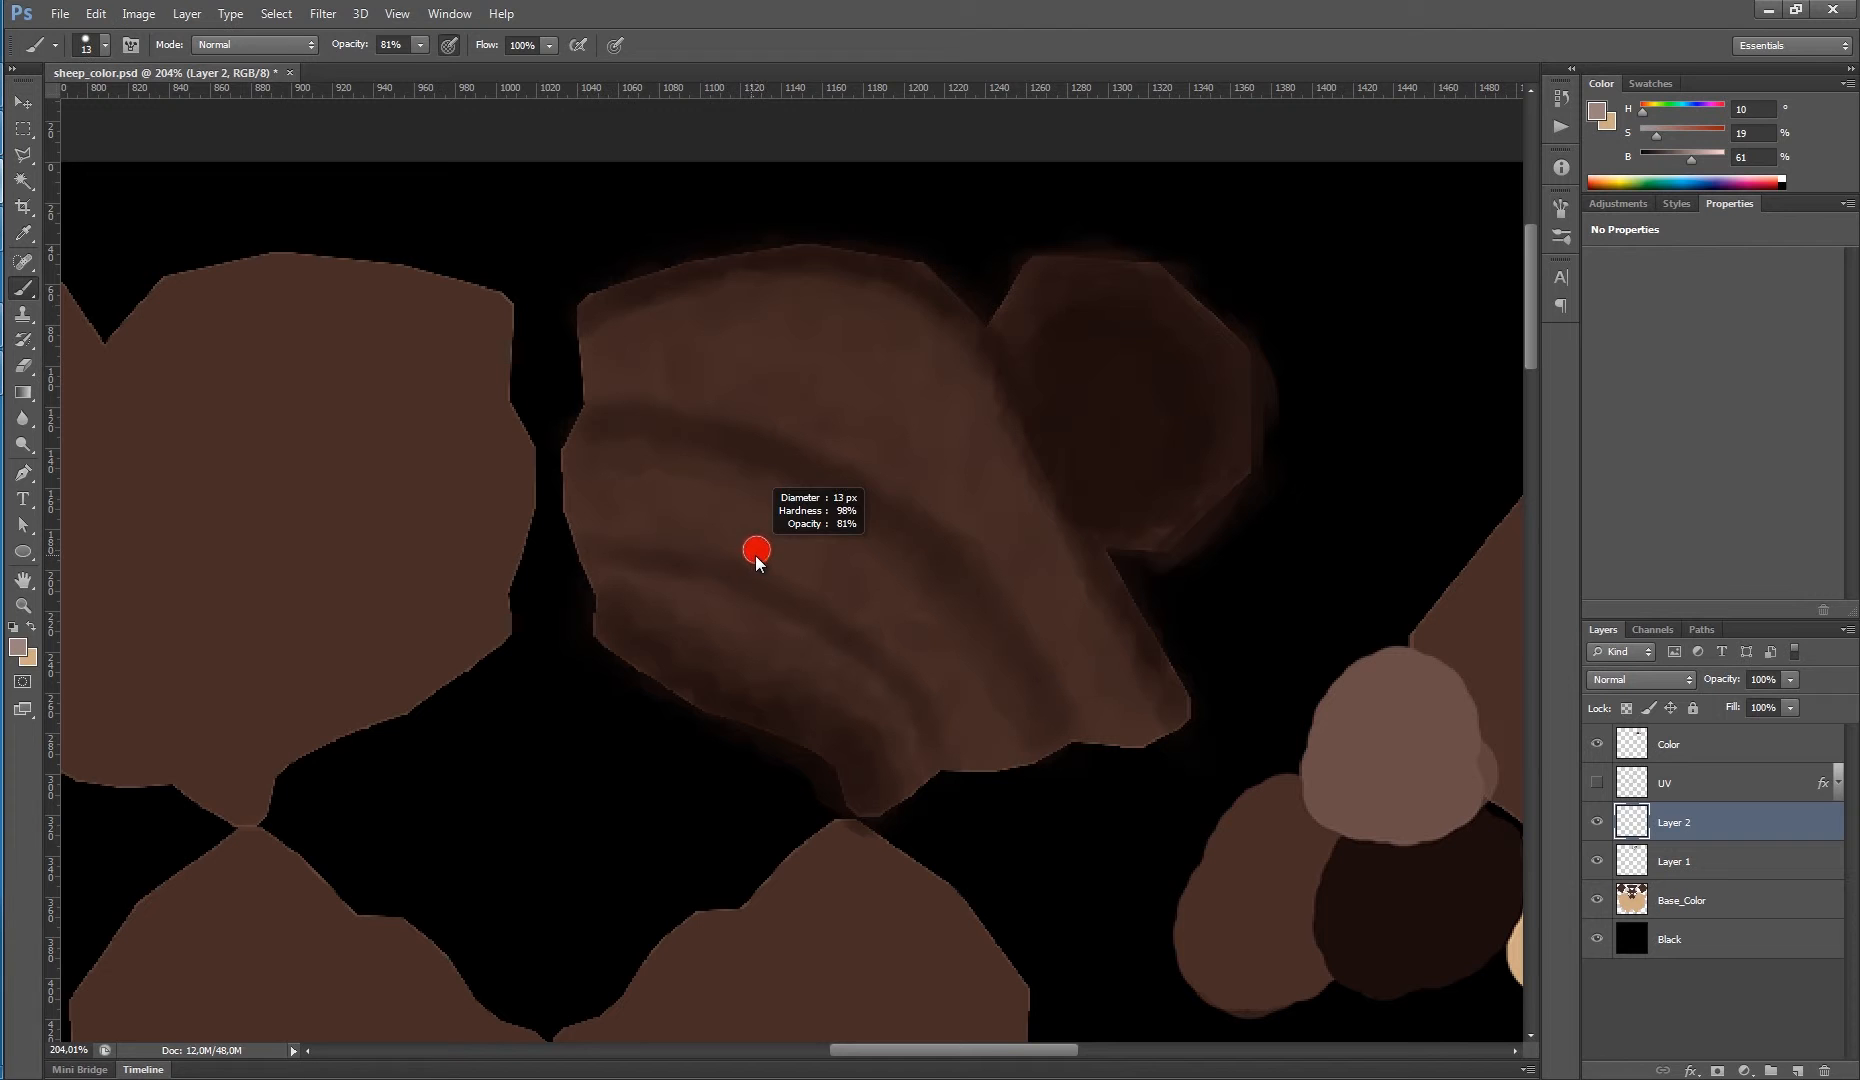
{"action": "scroll", "coordinate": [735, 513], "scroll_direction": "up", "scroll_amount": 1}
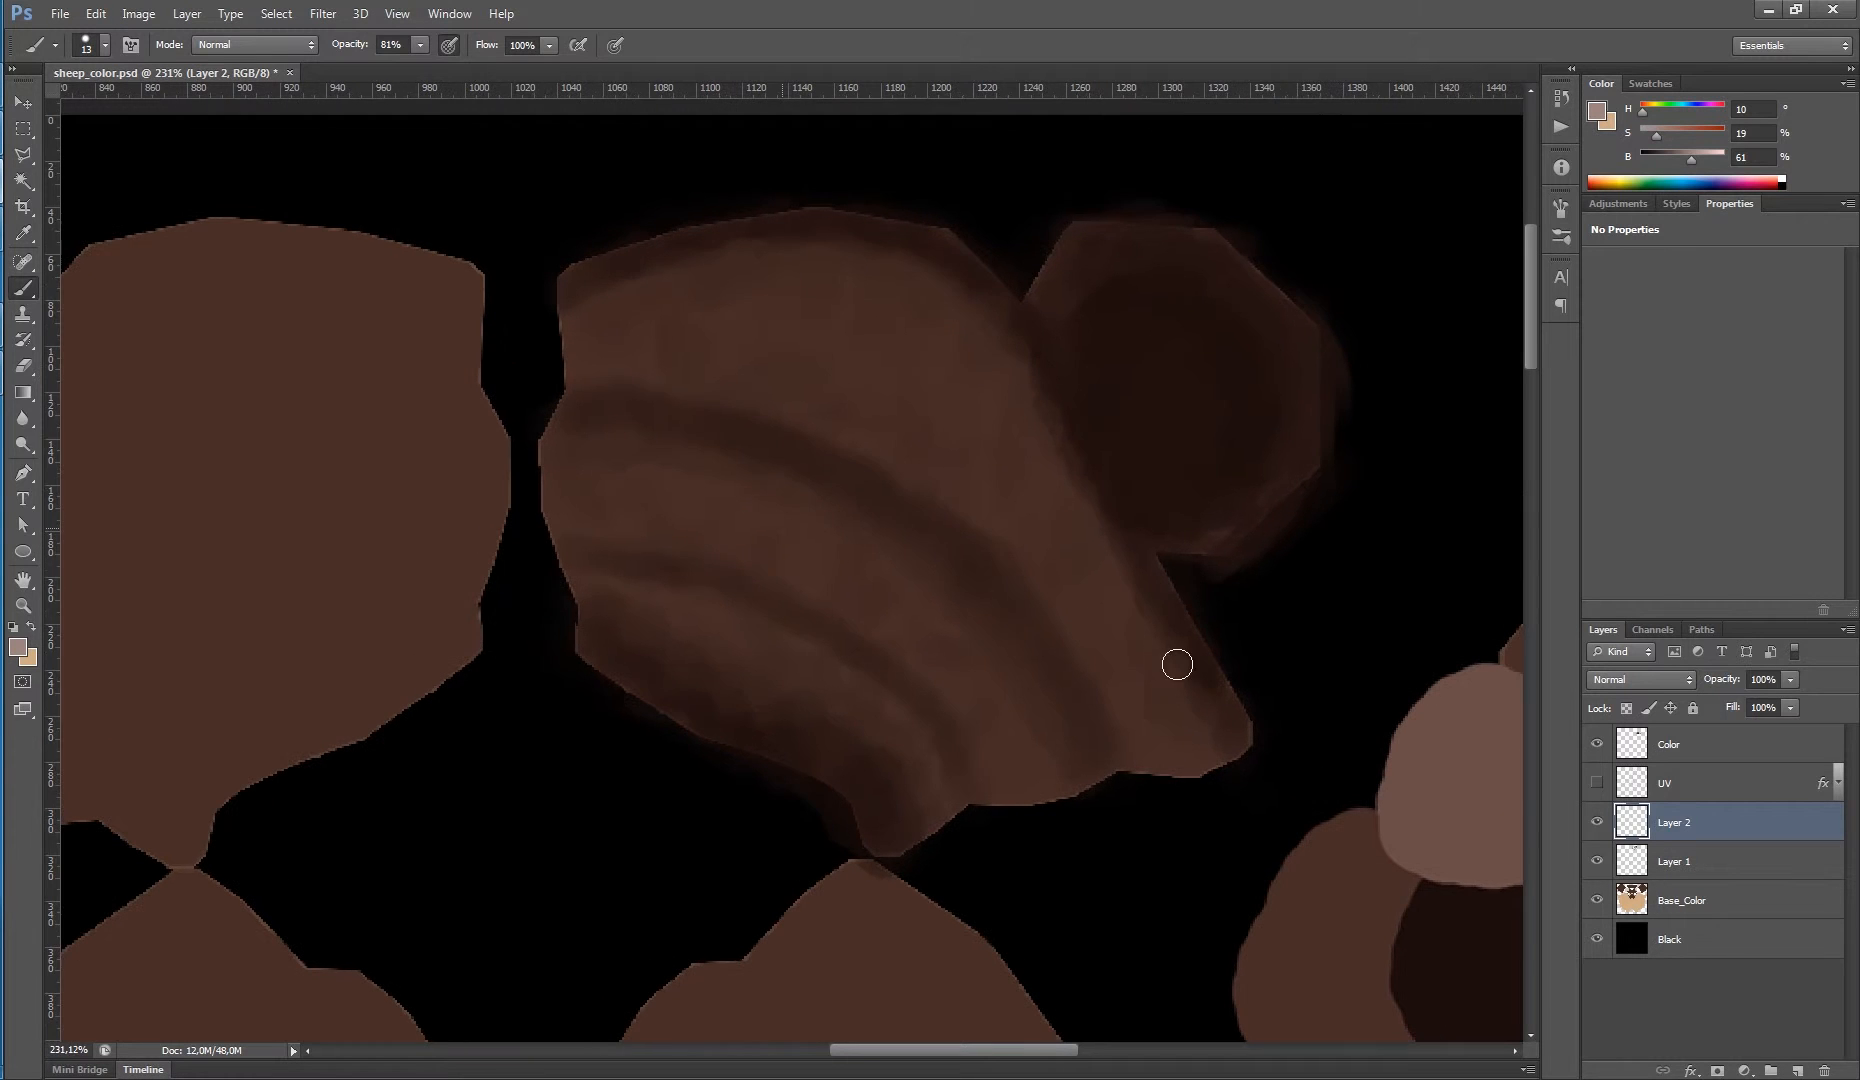
{"action": "left_click", "coordinate": [1597, 782]}
{"action": "right_click", "coordinate": [745, 518], "text": "alt"}
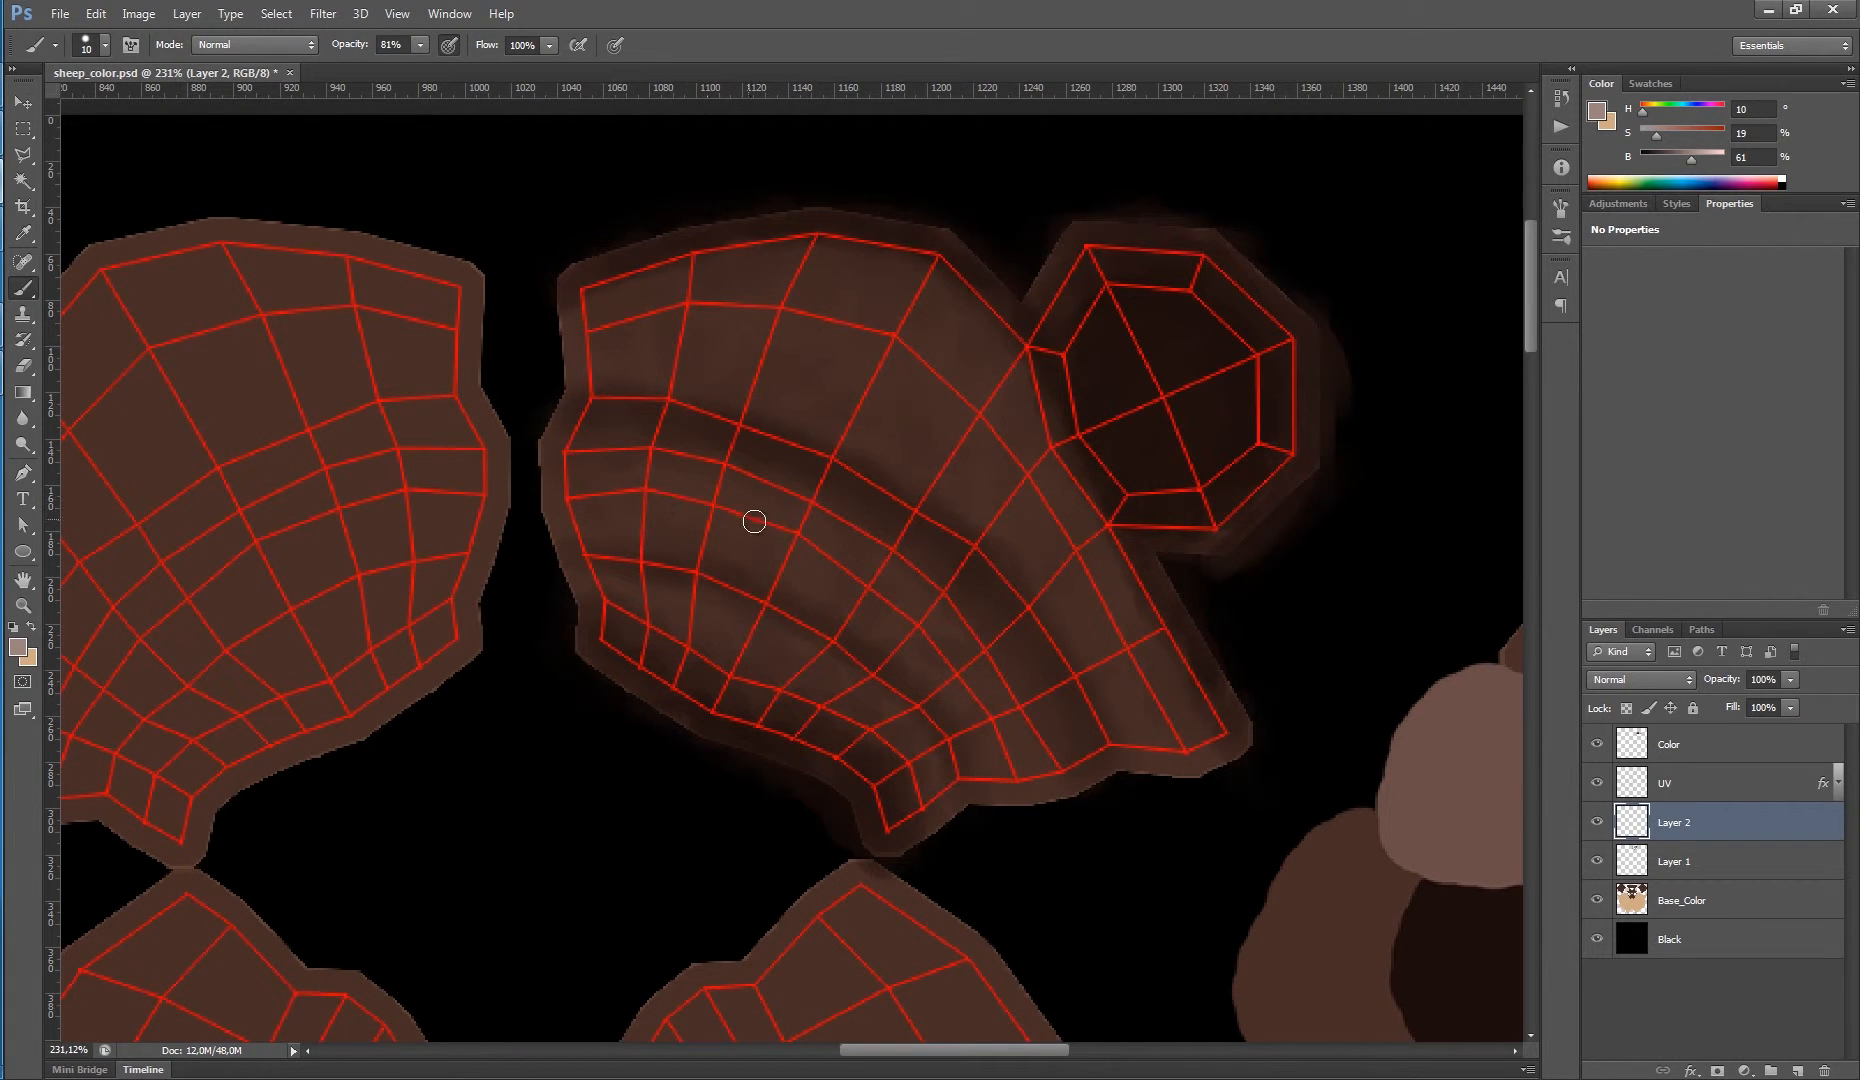
{"action": "right_click", "coordinate": [740, 520], "text": "alt"}
{"action": "left_click_drag", "start_coordinate": [810, 537], "coordinate": [854, 578]}
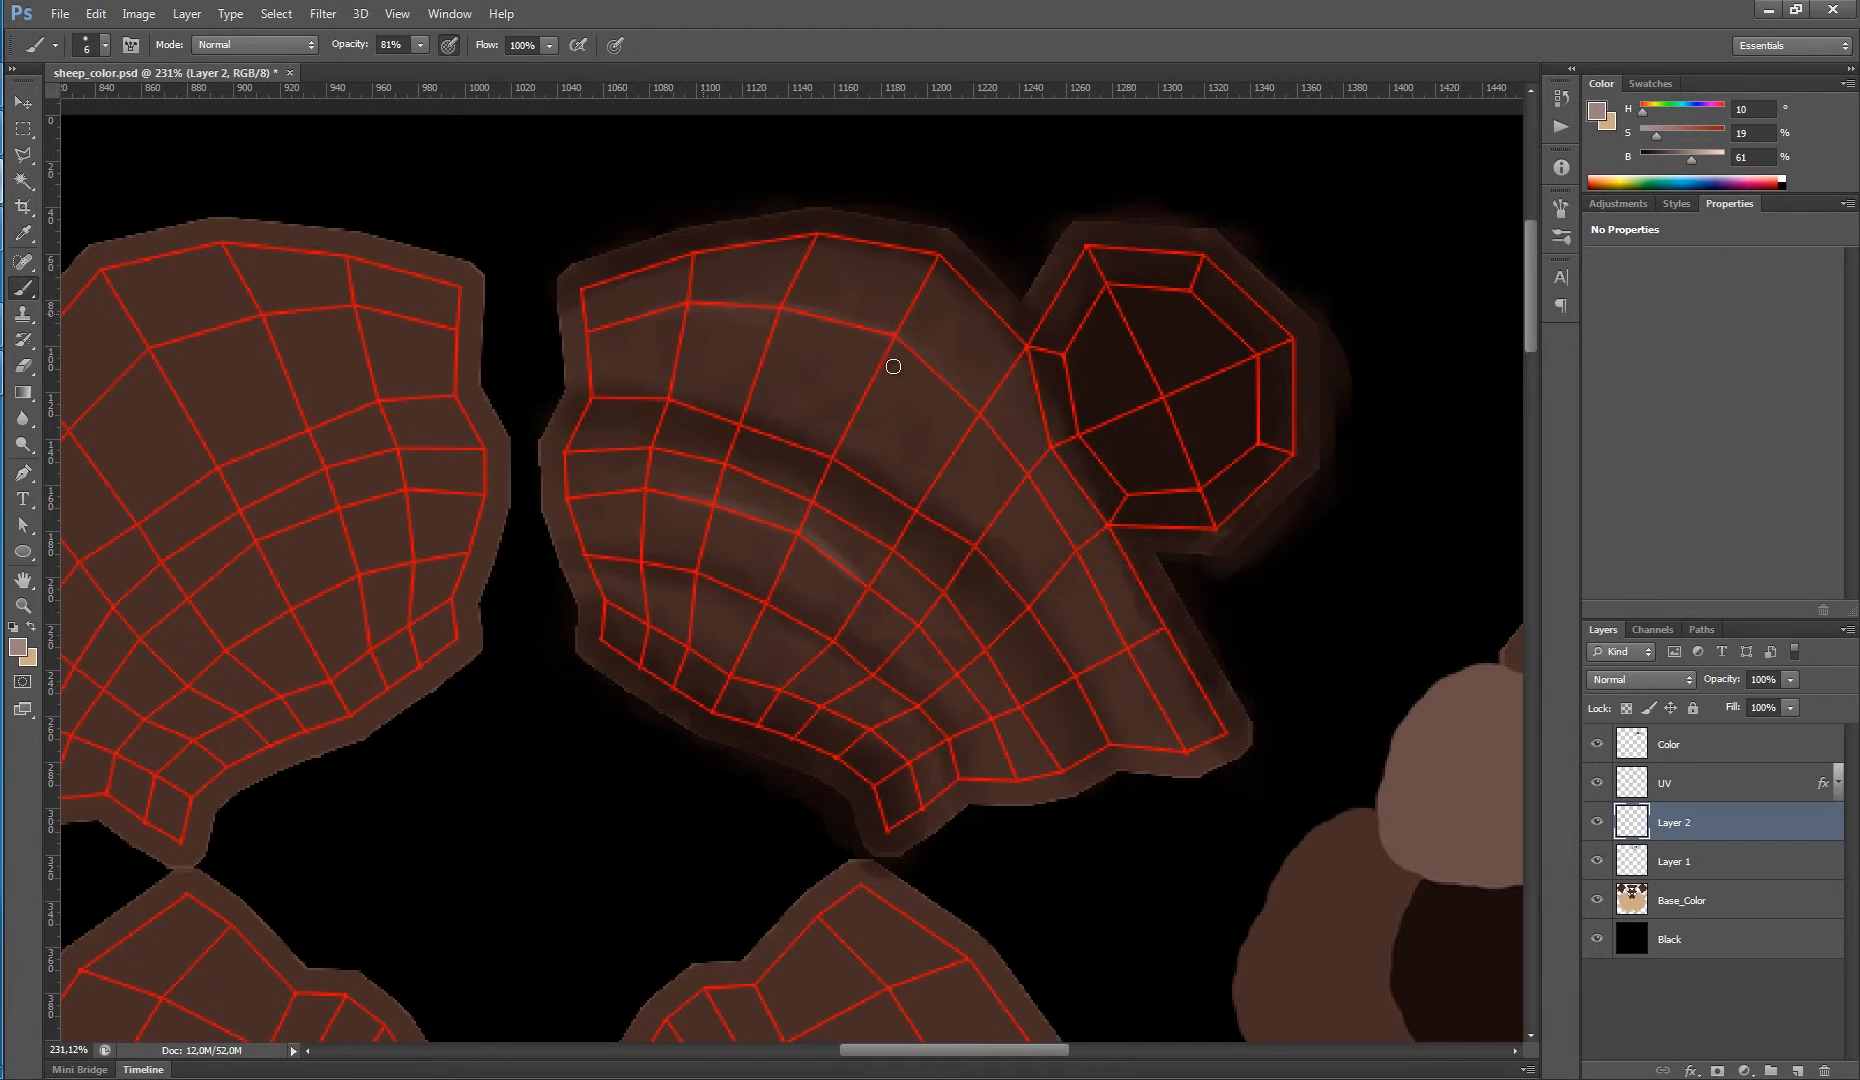
{"action": "left_click_drag", "start_coordinate": [907, 357], "coordinate": [952, 398]}
- Hide the UV wireframe and thicken the foot piece's highlights with short, irregular strokes
{"action": "left_click", "coordinate": [1597, 783]}
{"action": "scroll", "coordinate": [700, 300], "scroll_direction": "up", "scroll_amount": 1}
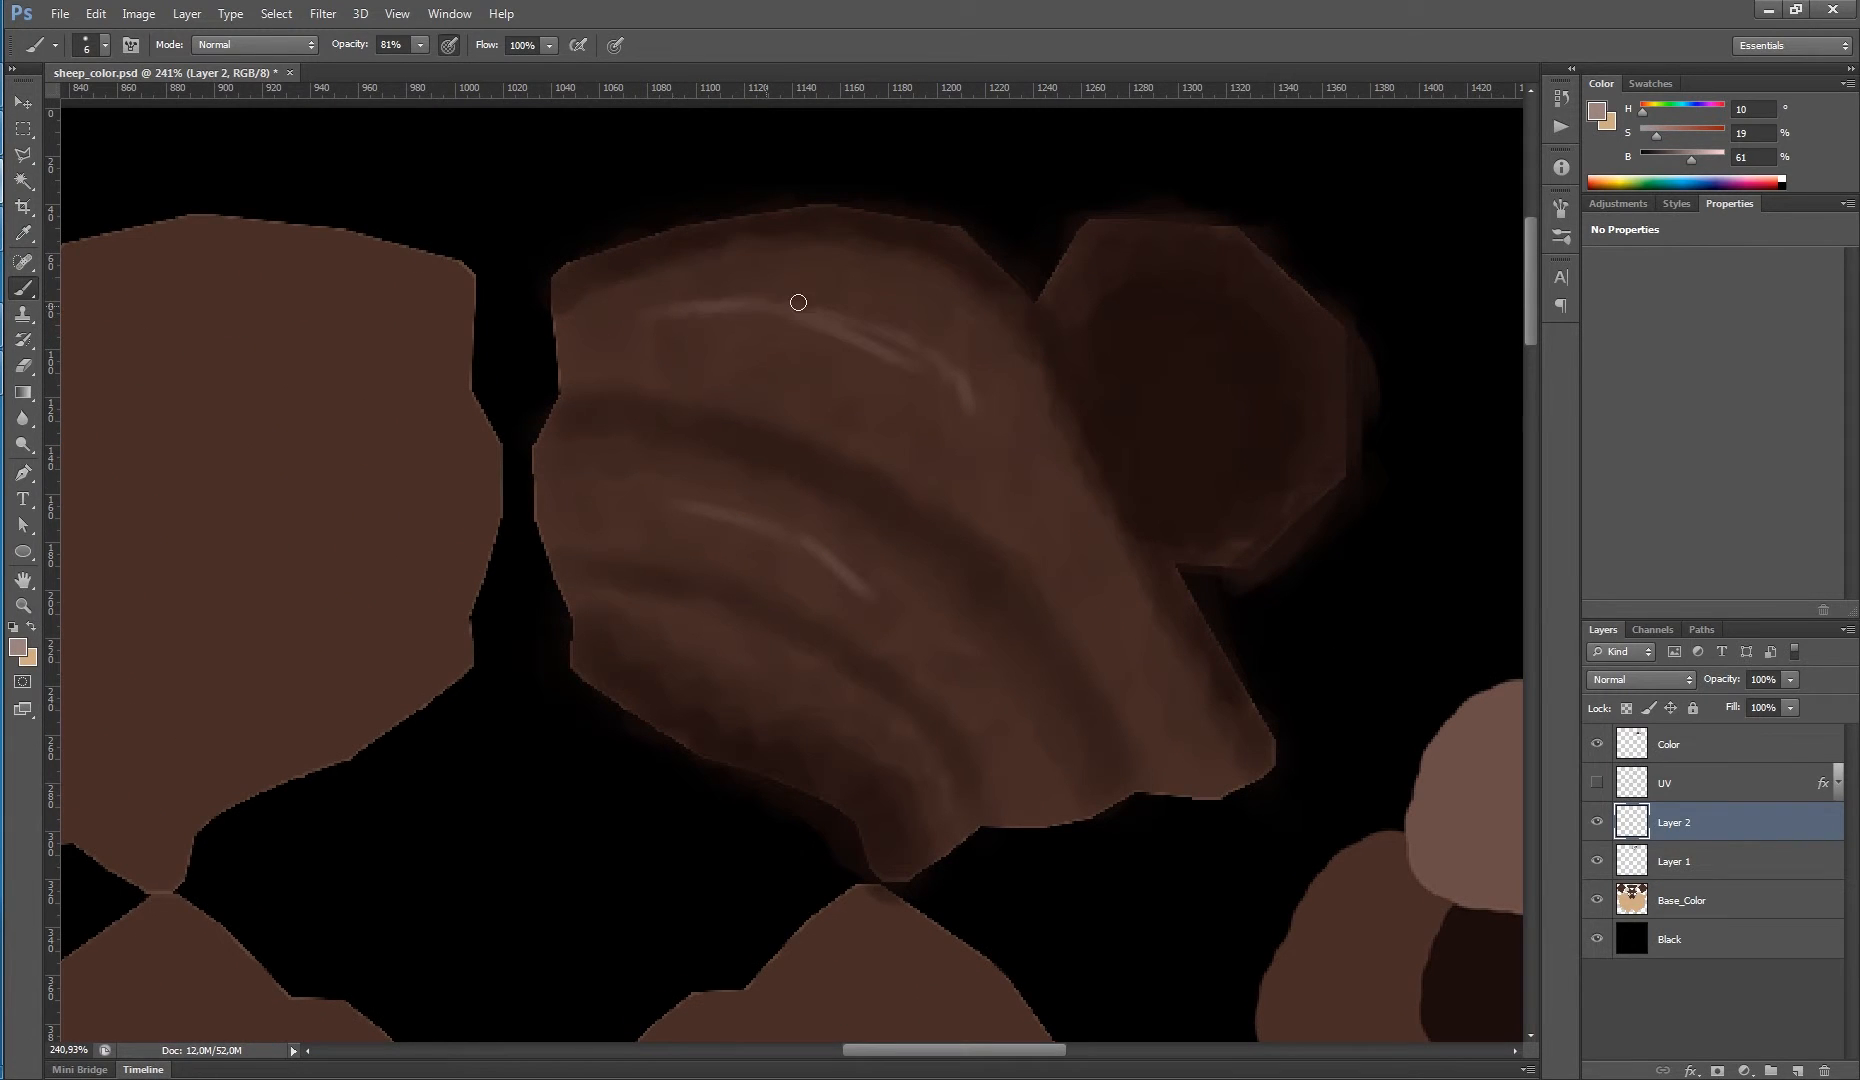
{"action": "mouse_move", "coordinate": [774, 316]}
{"action": "left_mouse_down"}
{"action": "mouse_move", "coordinate": [899, 342]}
{"action": "mouse_move", "coordinate": [880, 341]}
{"action": "mouse_move", "coordinate": [964, 391]}
{"action": "left_mouse_up"}
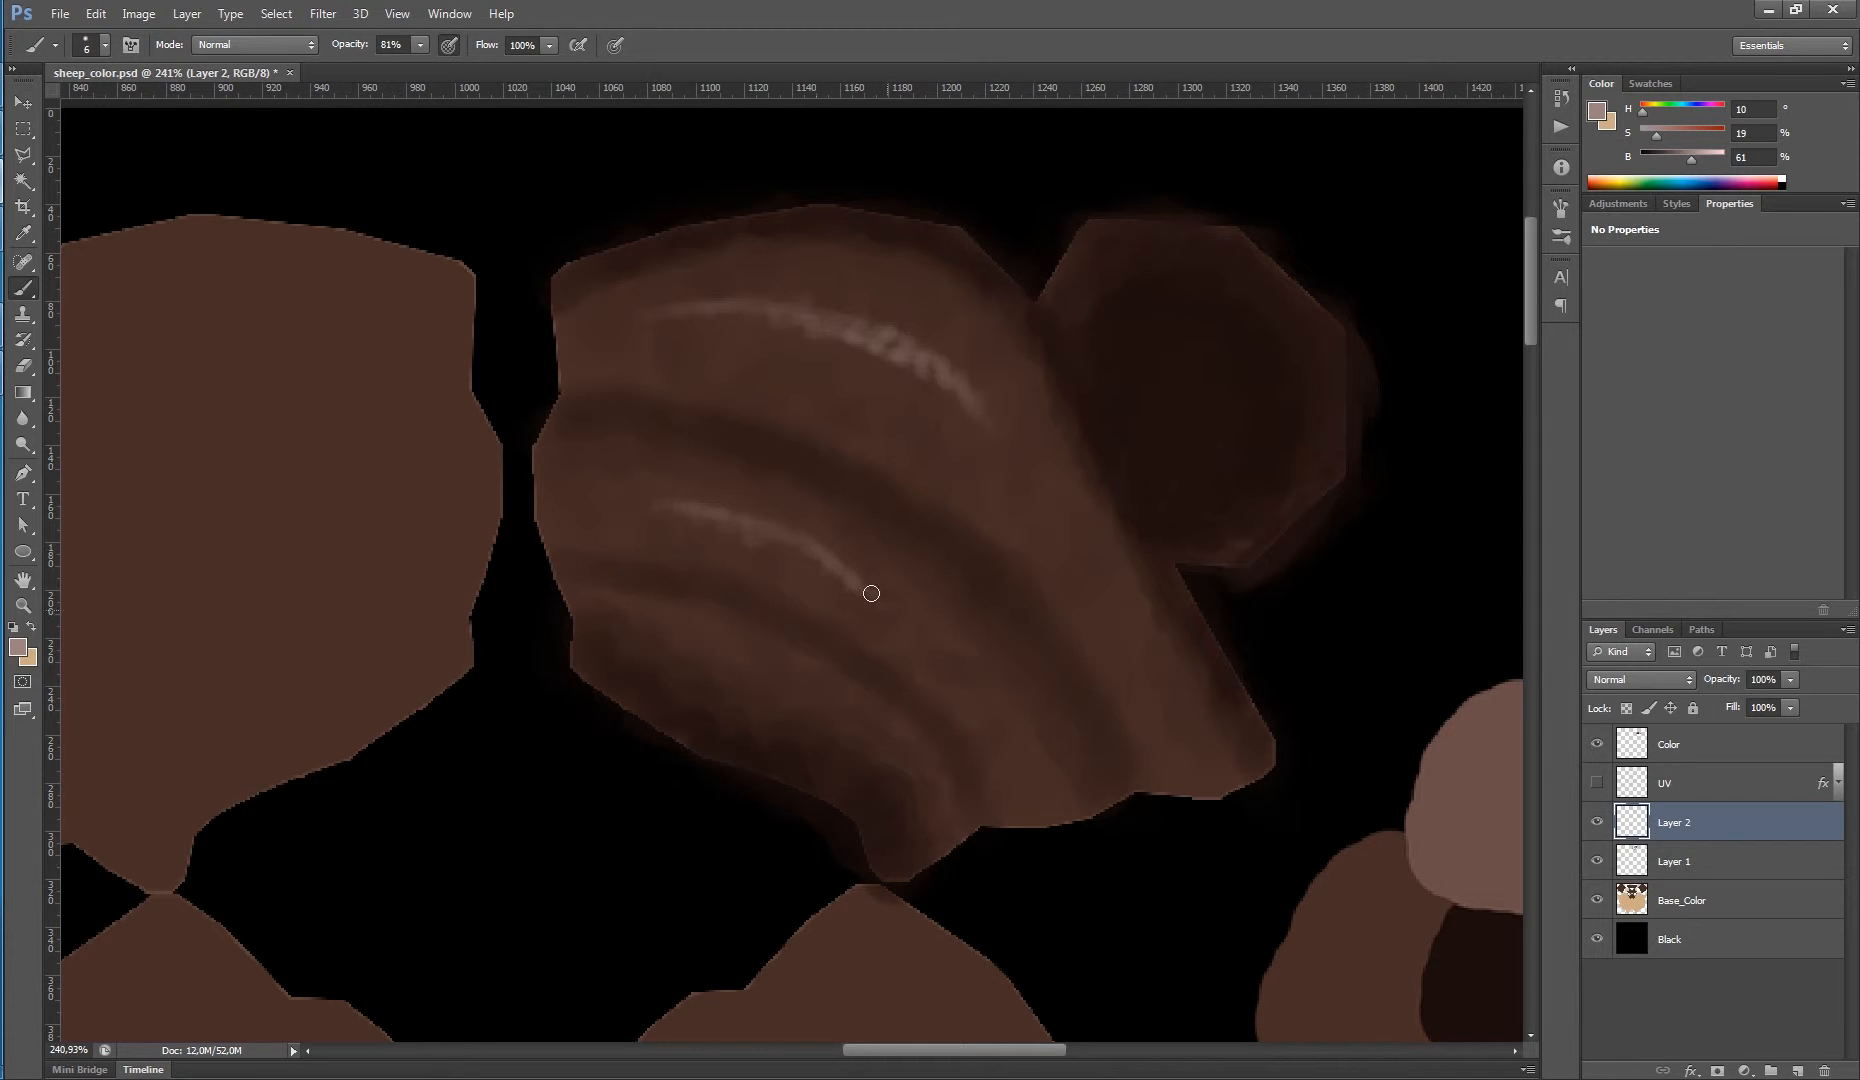
- Thicken the curved highlight on the foot piece's lower ridge and extend it along the curve with the 6 px brush
{"action": "left_click_drag", "start_coordinate": [636, 505], "coordinate": [864, 569]}
{"action": "scroll", "coordinate": [807, 532], "scroll_direction": "up", "scroll_amount": 3}
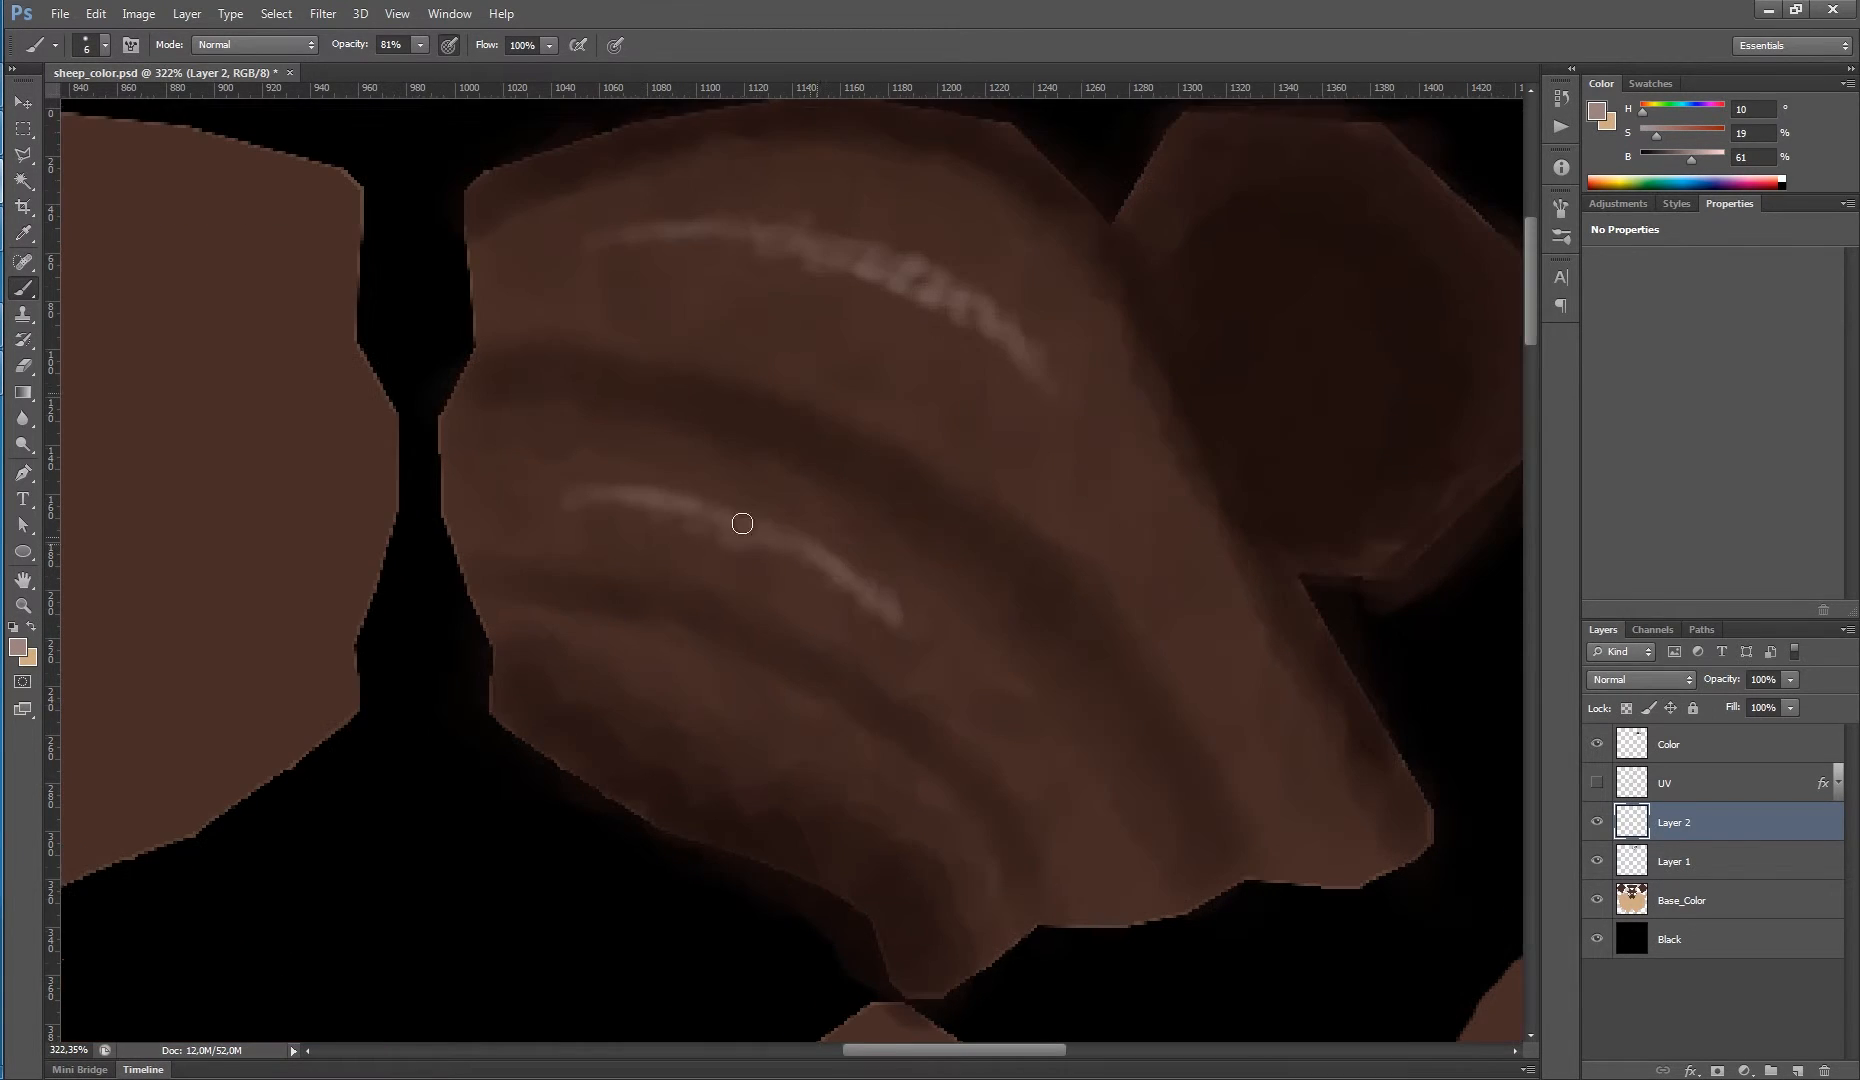
{"action": "mouse_move", "coordinate": [927, 651]}
{"action": "left_mouse_down"}
{"action": "mouse_move", "coordinate": [990, 655]}
{"action": "mouse_move", "coordinate": [756, 536]}
{"action": "left_mouse_up"}
- Soften the ends and edges of both ridge highlights with browns sampled from around them, using a 27 px brush
{"action": "left_click", "coordinate": [938, 672], "text": "alt"}
{"action": "left_click_drag", "start_coordinate": [627, 525], "coordinate": [608, 532]}
{"action": "left_click", "coordinate": [580, 542], "text": "alt"}
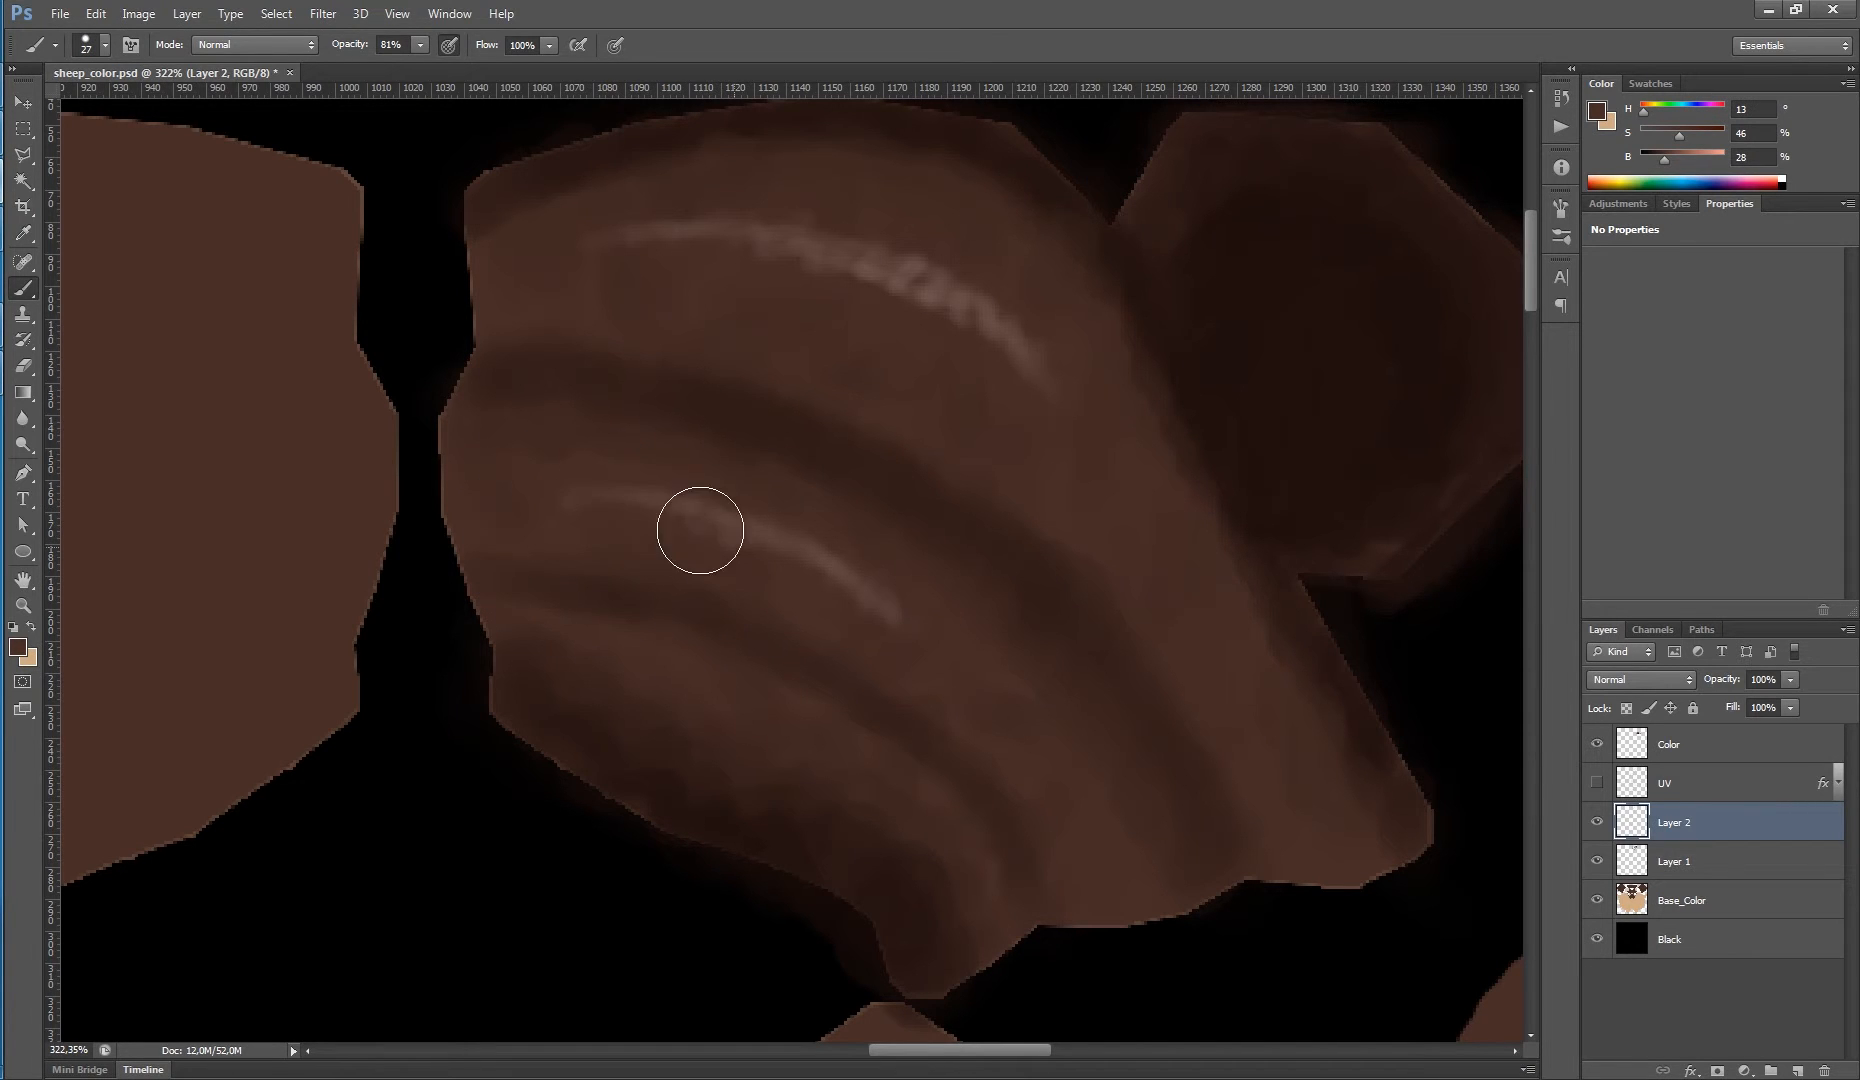
{"action": "left_click", "coordinate": [687, 281], "text": "alt"}
{"action": "mouse_move", "coordinate": [687, 281]}
{"action": "left_mouse_down"}
{"action": "mouse_move", "coordinate": [628, 233]}
{"action": "mouse_move", "coordinate": [878, 295]}
{"action": "mouse_move", "coordinate": [573, 241]}
{"action": "left_mouse_up"}
{"action": "left_click", "coordinate": [1062, 414], "text": "alt"}
{"action": "left_click", "coordinate": [937, 228], "text": "alt"}
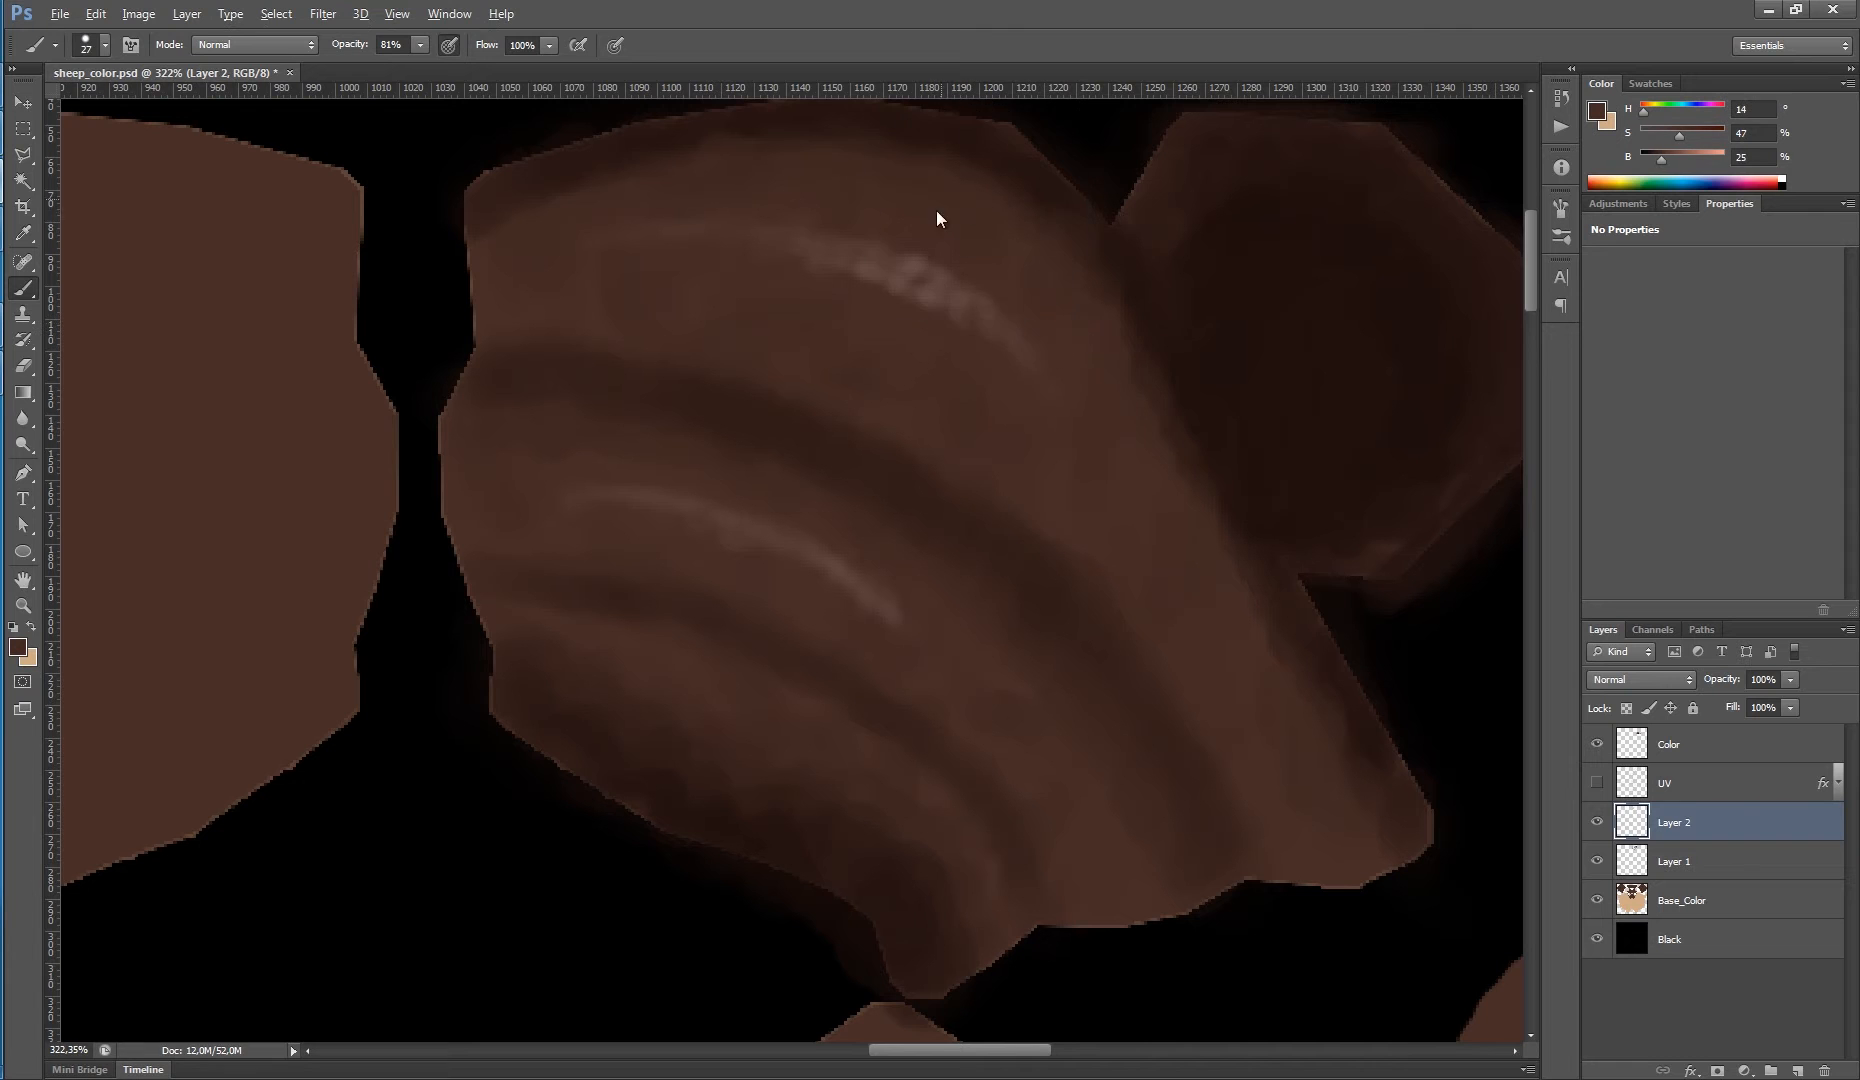
{"action": "mouse_move", "coordinate": [1010, 409]}
{"action": "left_mouse_down"}
{"action": "mouse_move", "coordinate": [957, 412]}
{"action": "mouse_move", "coordinate": [985, 433]}
{"action": "left_mouse_up"}
- Sample black and paint thin, irregular dark lines along the foot piece's two creases with a 3 px brush
{"action": "left_click", "coordinate": [1412, 652], "text": "alt"}
{"action": "right_click", "coordinate": [959, 553], "text": "alt"}
{"action": "left_click_drag", "start_coordinate": [955, 554], "coordinate": [930, 559]}
{"action": "left_click_drag", "start_coordinate": [558, 395], "coordinate": [542, 386]}
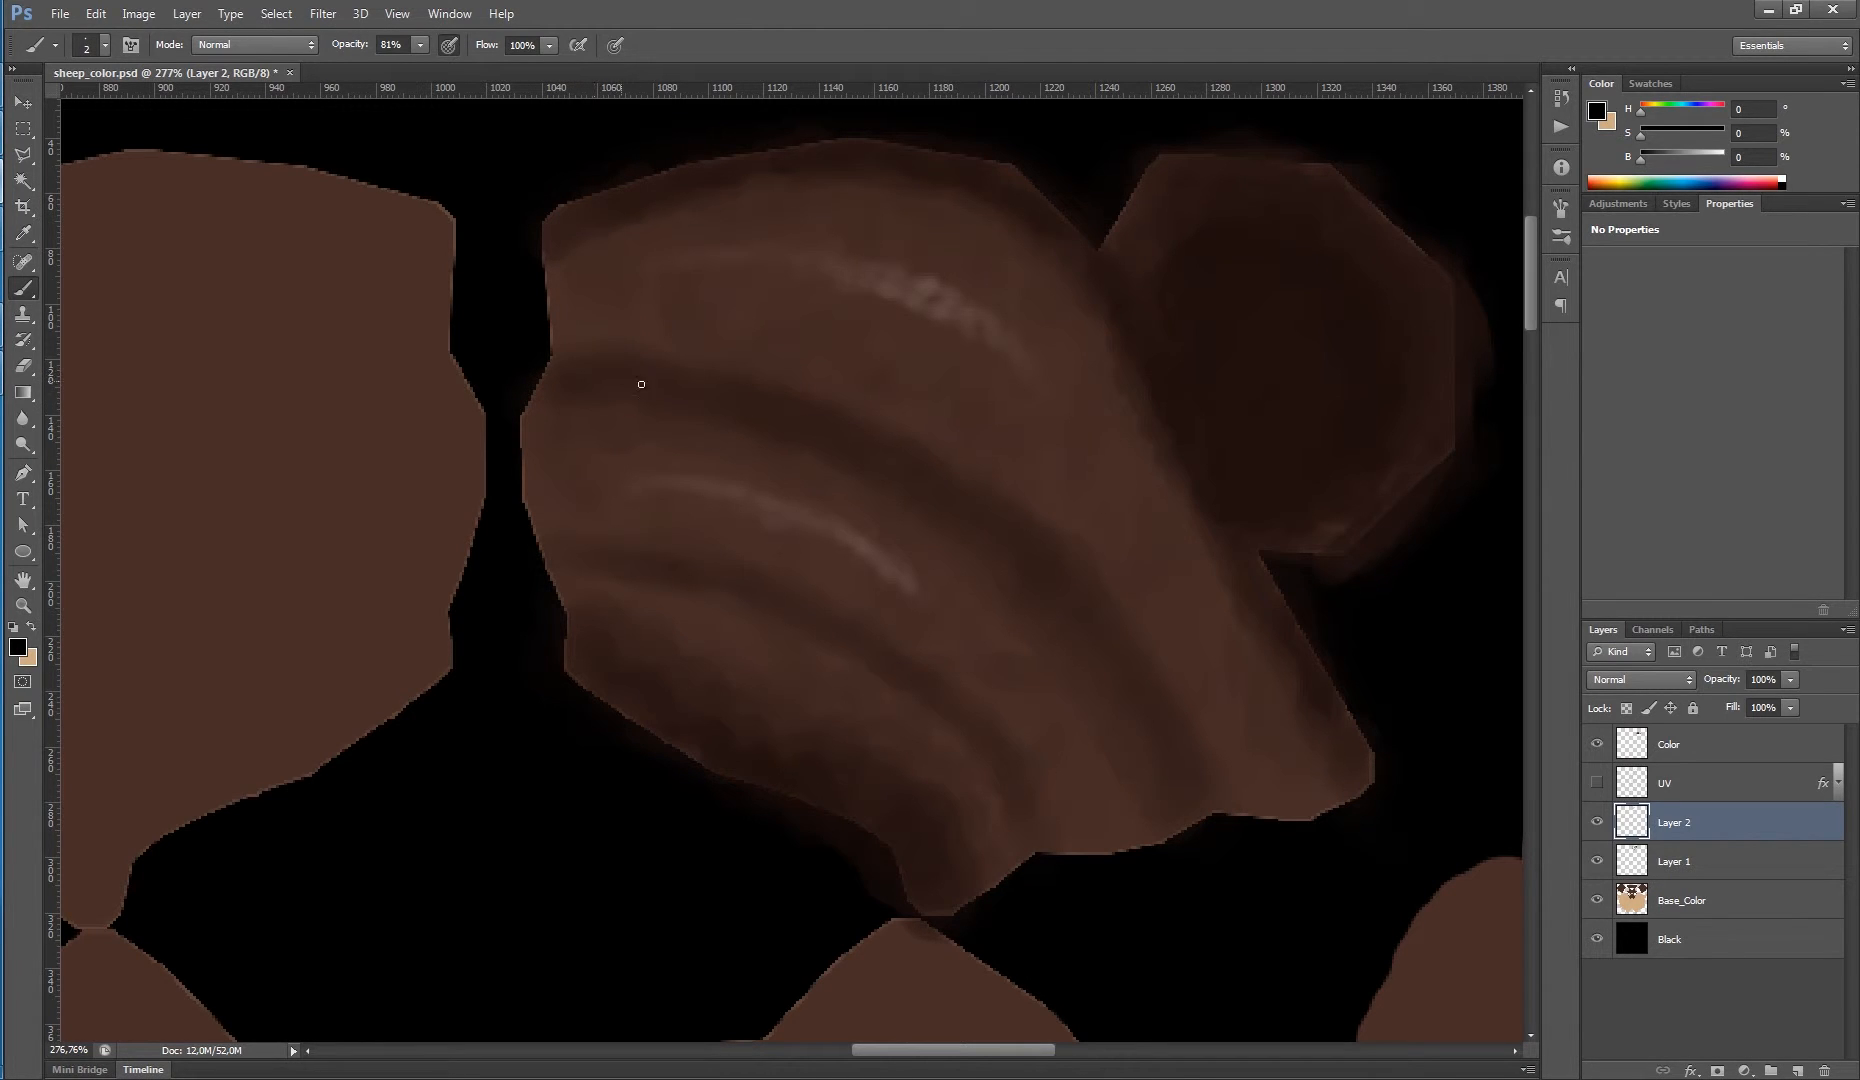
{"action": "key", "text": "bracketright"}
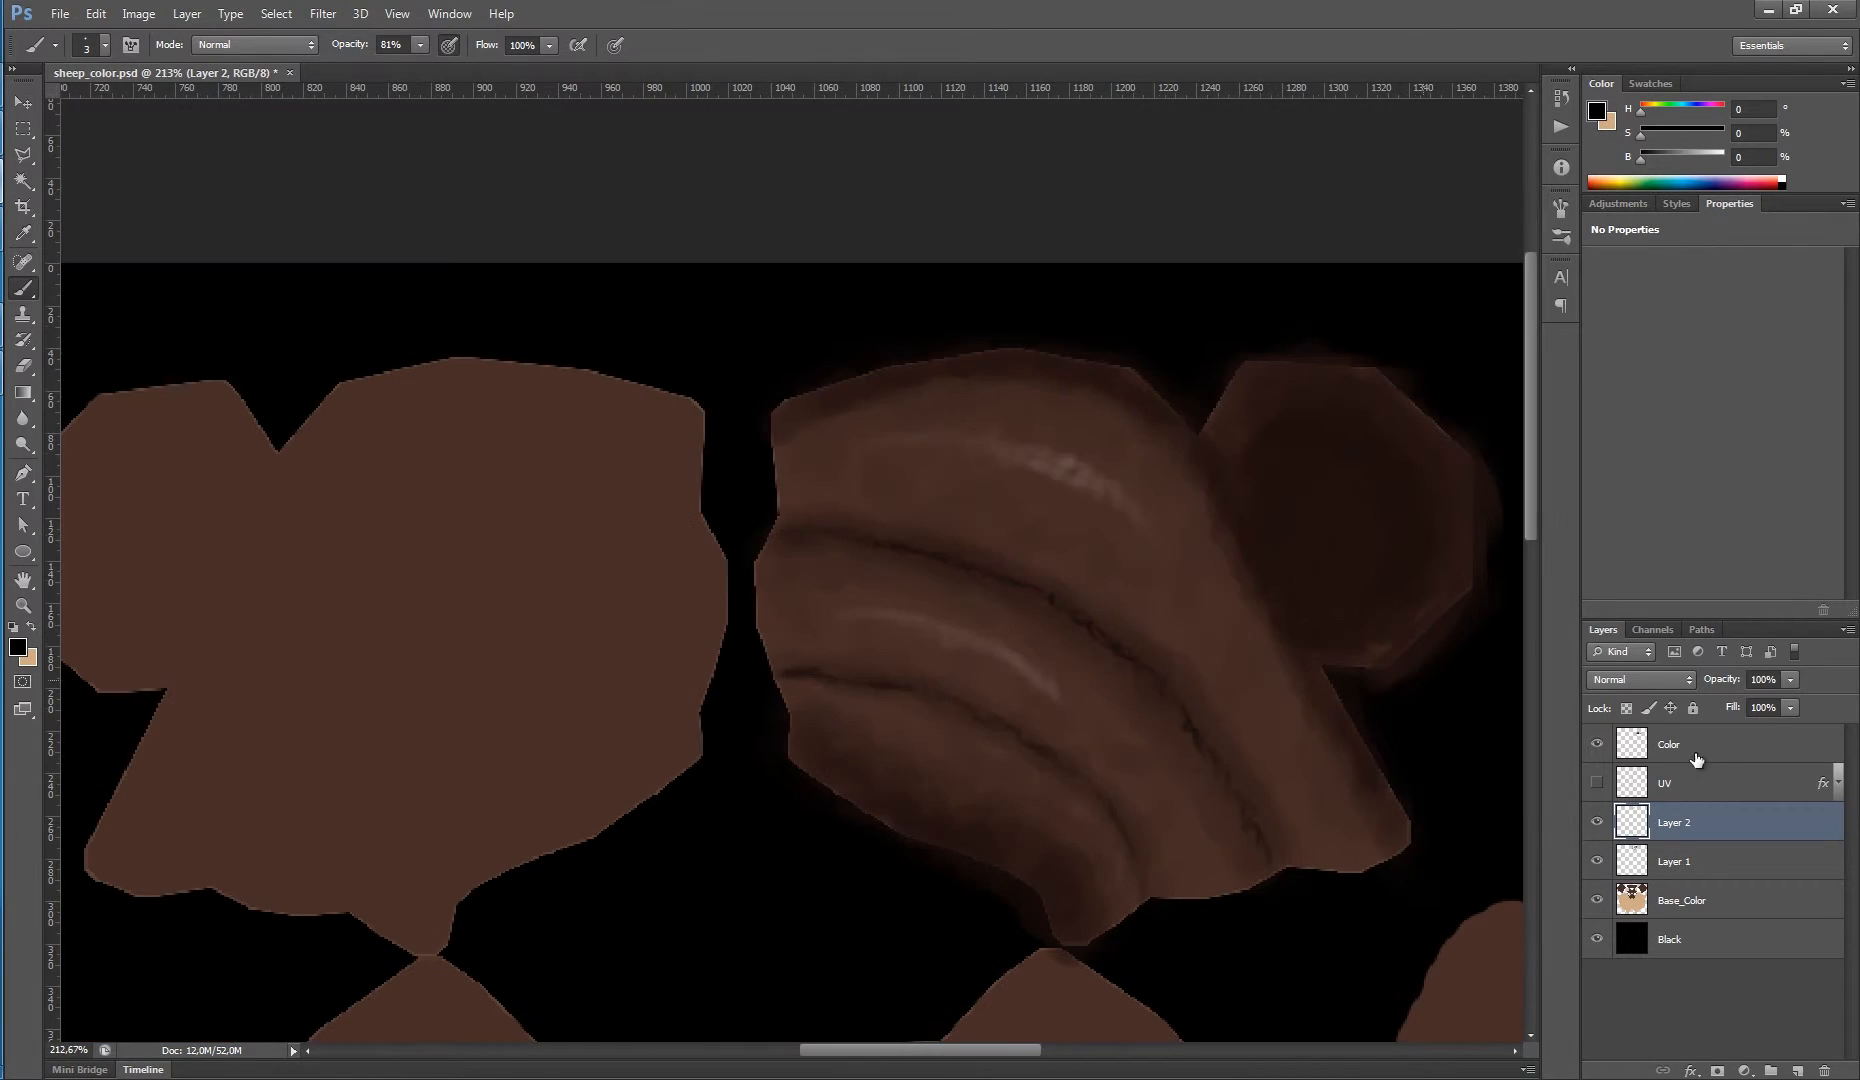
- Soften the highlights and crease lines by reducing Layer 2's opacity to 62%
{"action": "left_click", "coordinate": [1790, 679]}
{"action": "left_click", "coordinate": [1750, 704]}
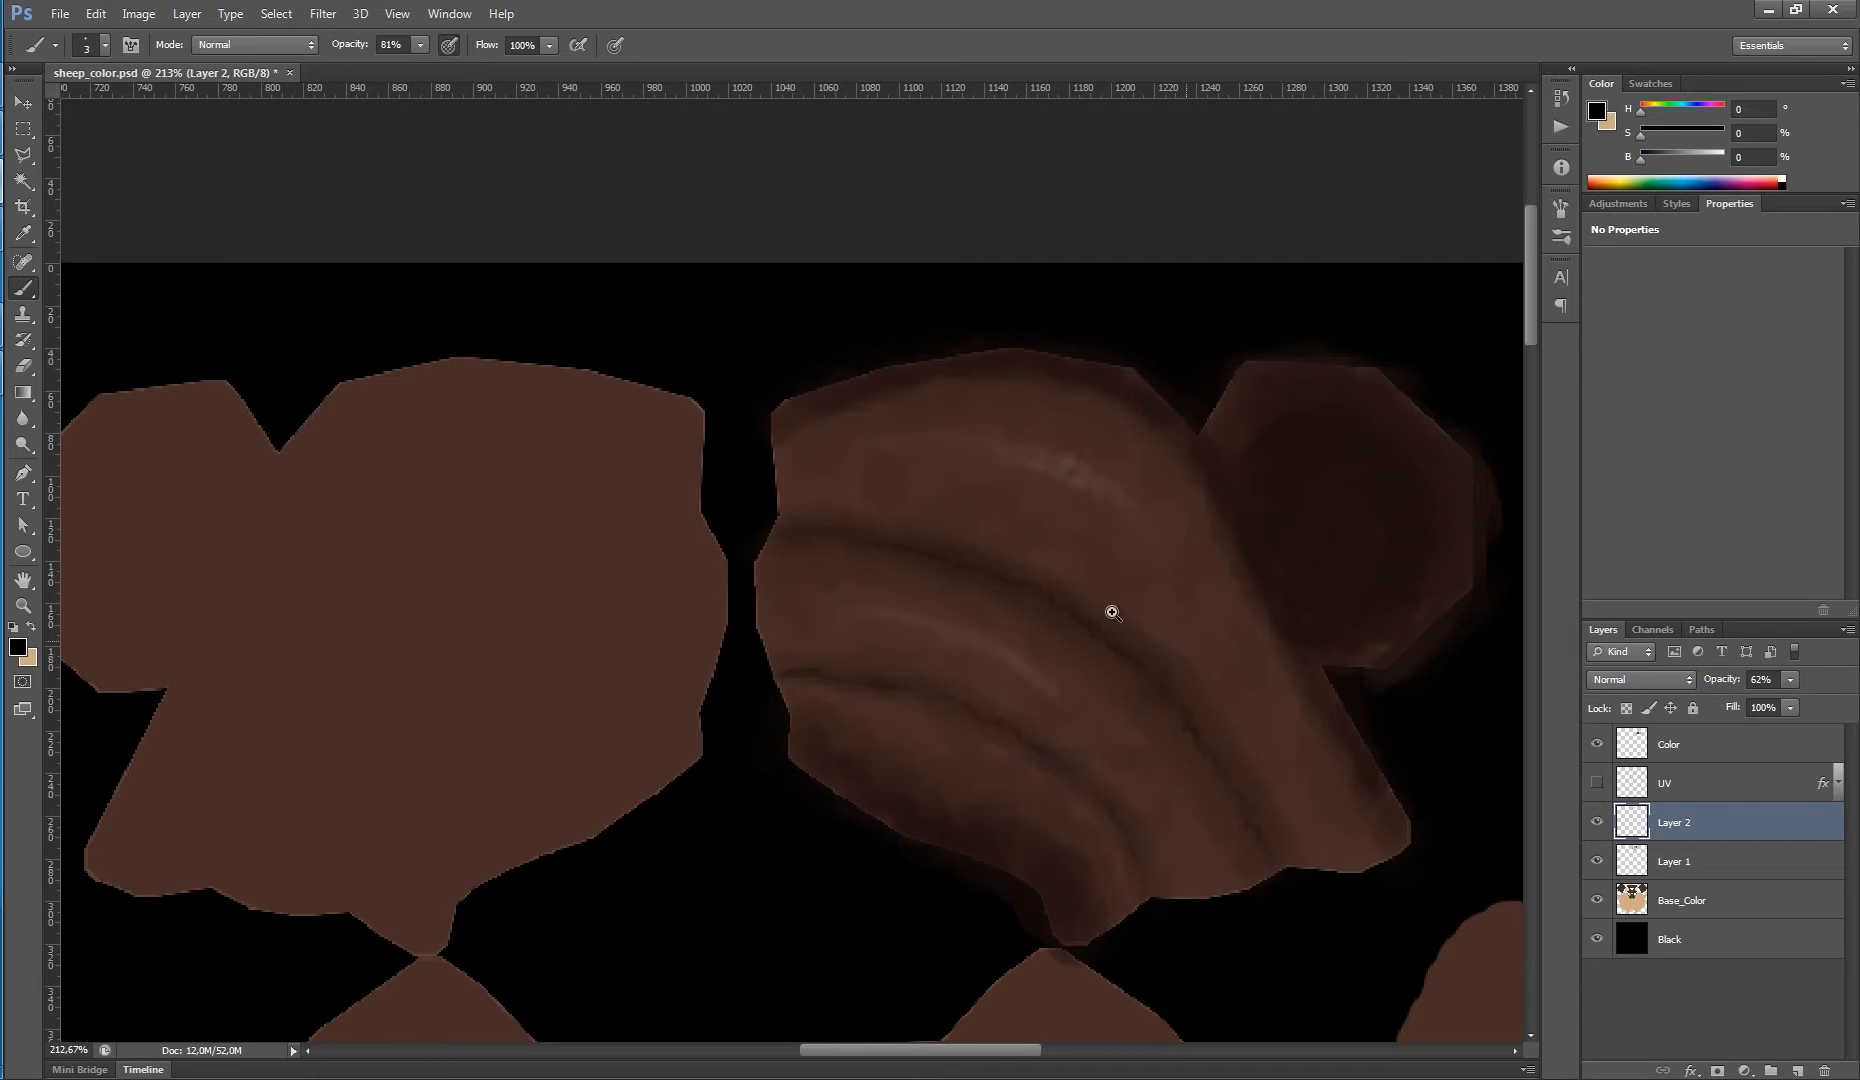
{"action": "left_click_drag", "start_coordinate": [1112, 612], "coordinate": [650, 445]}
{"action": "left_click_drag", "start_coordinate": [1096, 565], "coordinate": [1189, 548]}
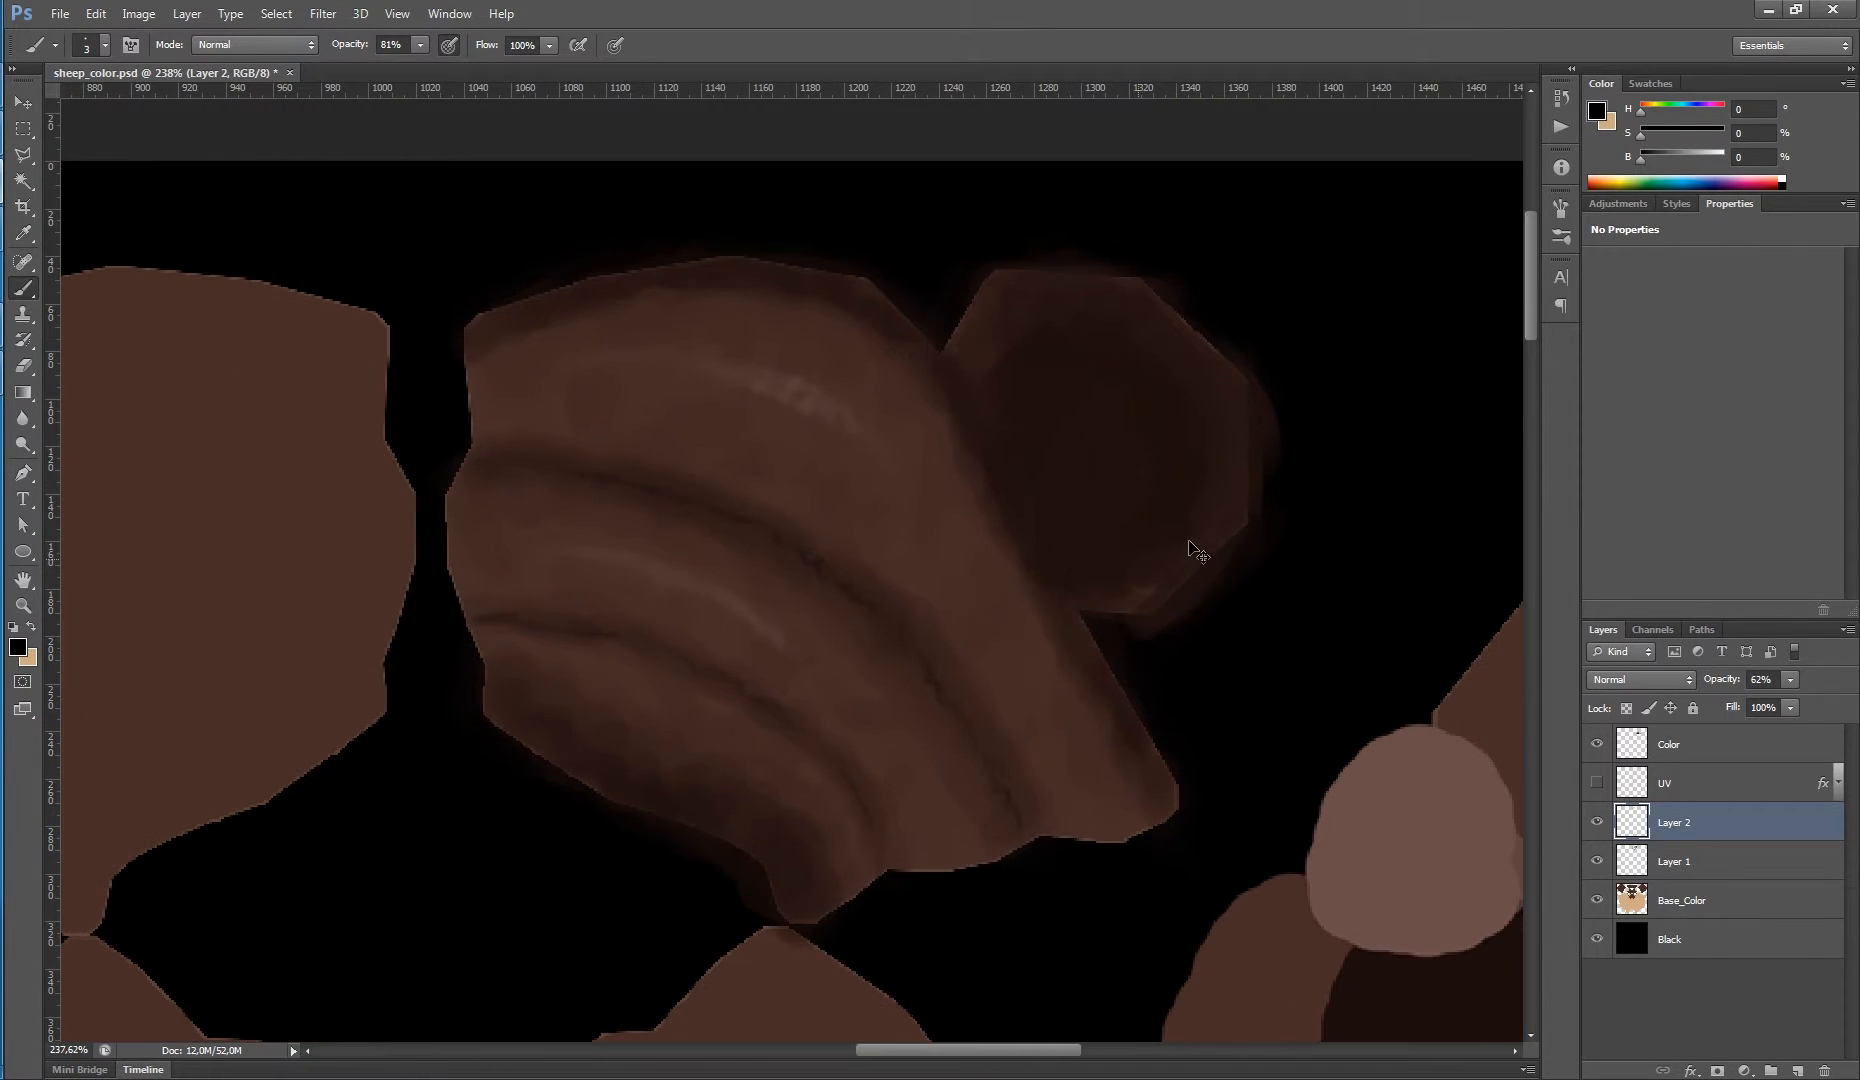
- Add a layer above Layer 2 and shade below the upper crease with a sampled dark brown and a 12 px brush
{"action": "left_click", "coordinate": [1033, 472], "text": "alt"}
{"action": "left_click", "coordinate": [1797, 1071]}
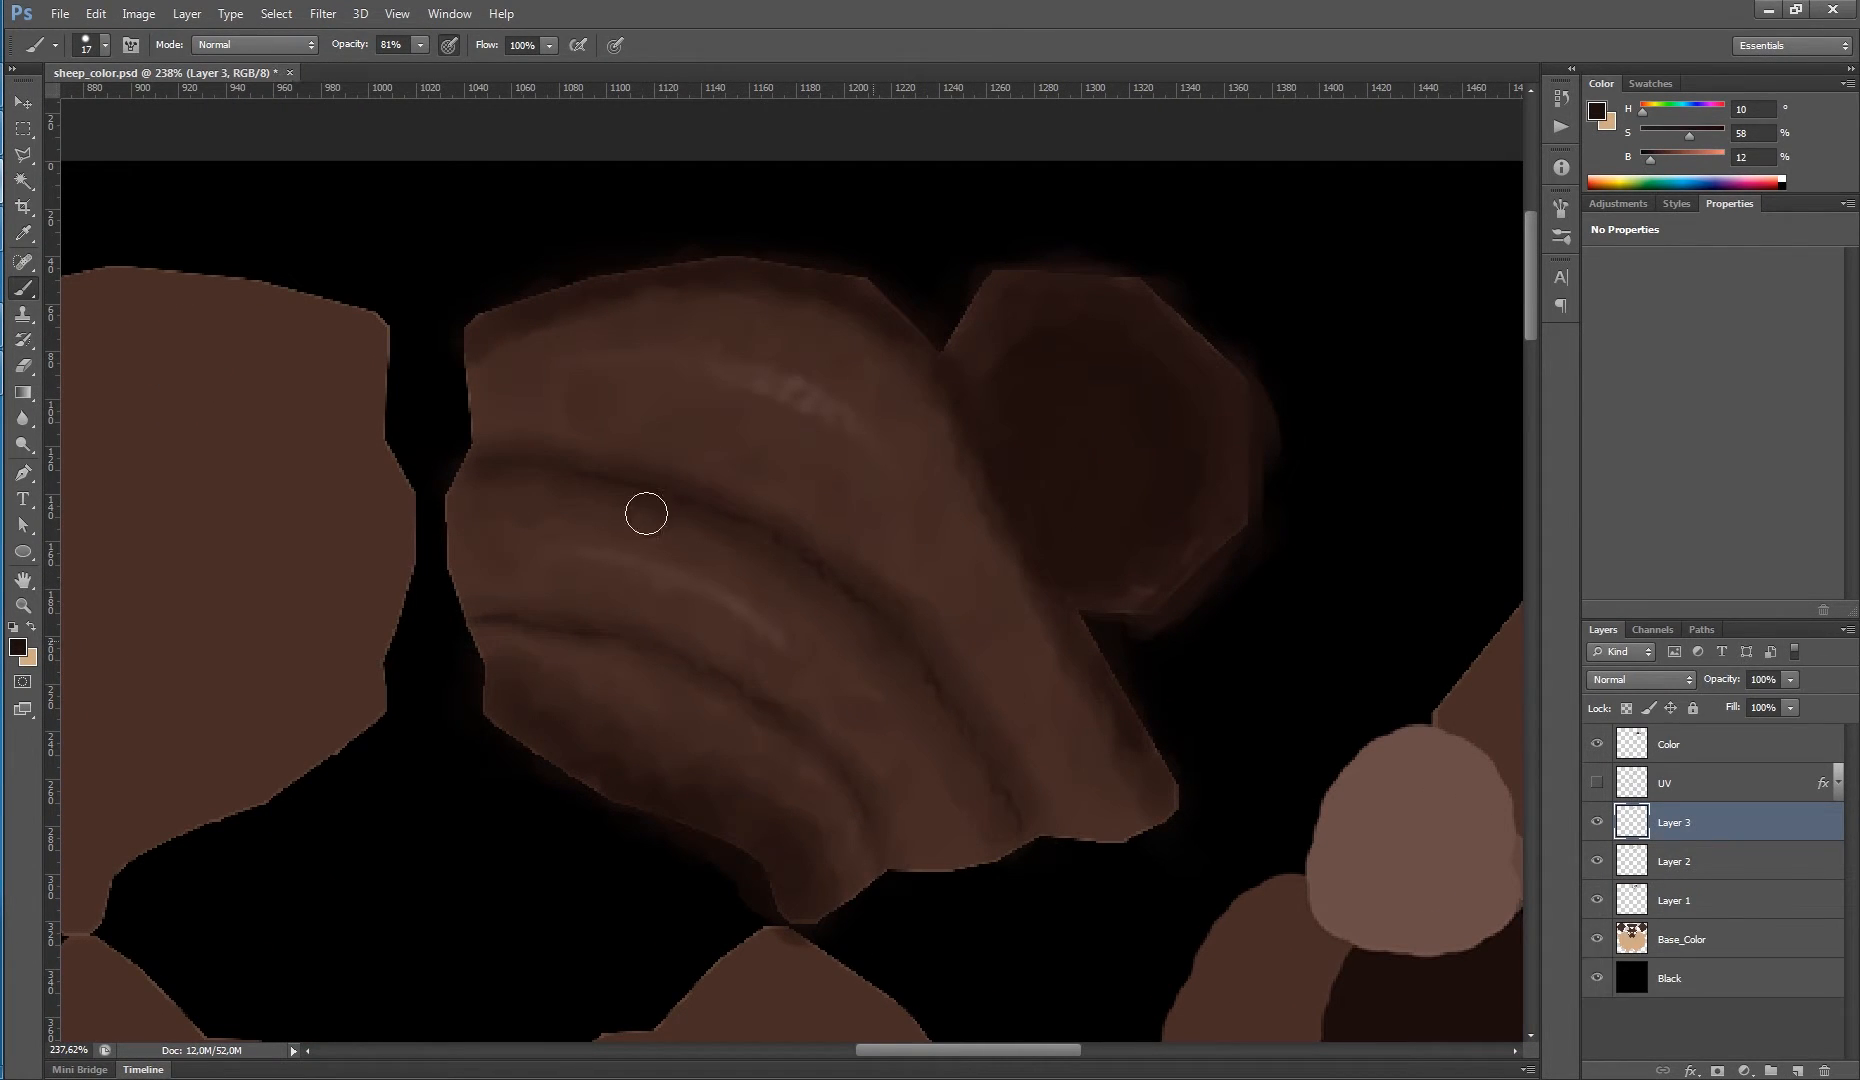
{"action": "left_click_drag", "start_coordinate": [588, 370], "coordinate": [598, 380]}
{"action": "left_click_drag", "start_coordinate": [503, 439], "coordinate": [476, 515]}
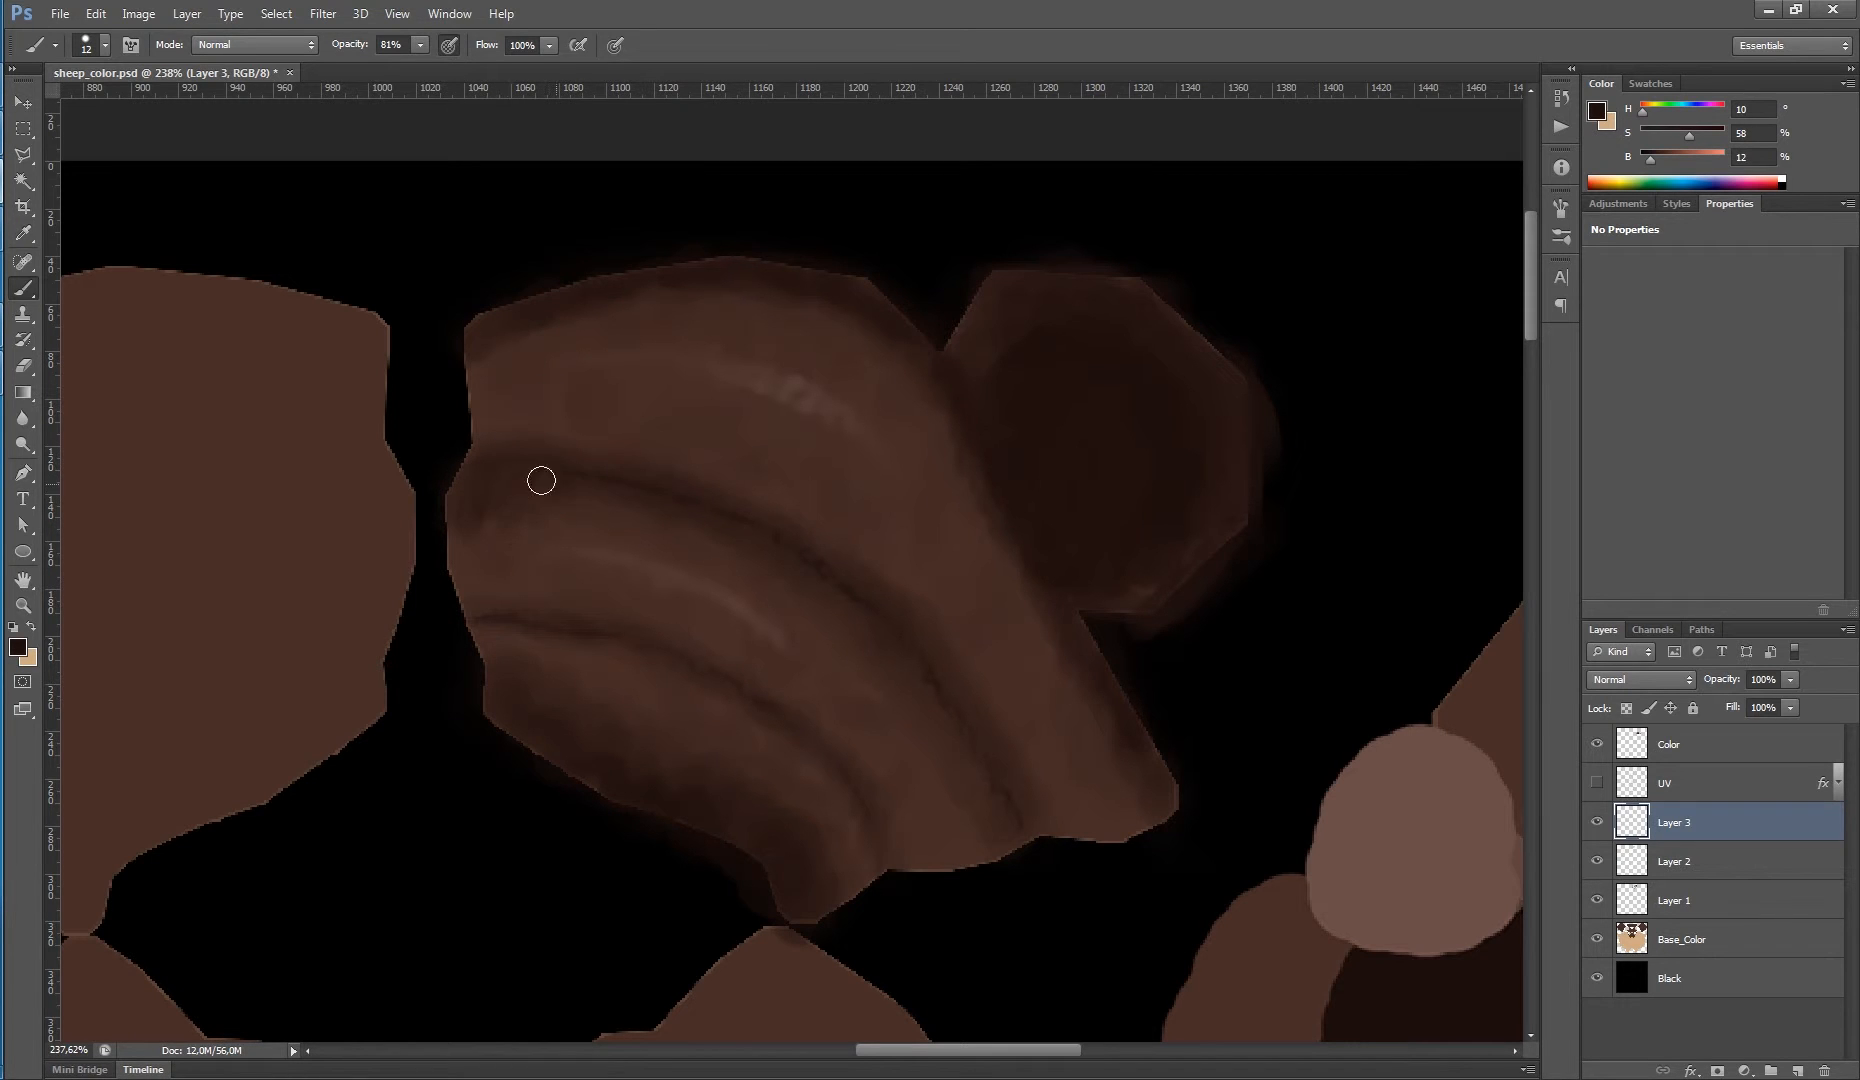
{"action": "left_click_drag", "start_coordinate": [541, 481], "coordinate": [600, 518]}
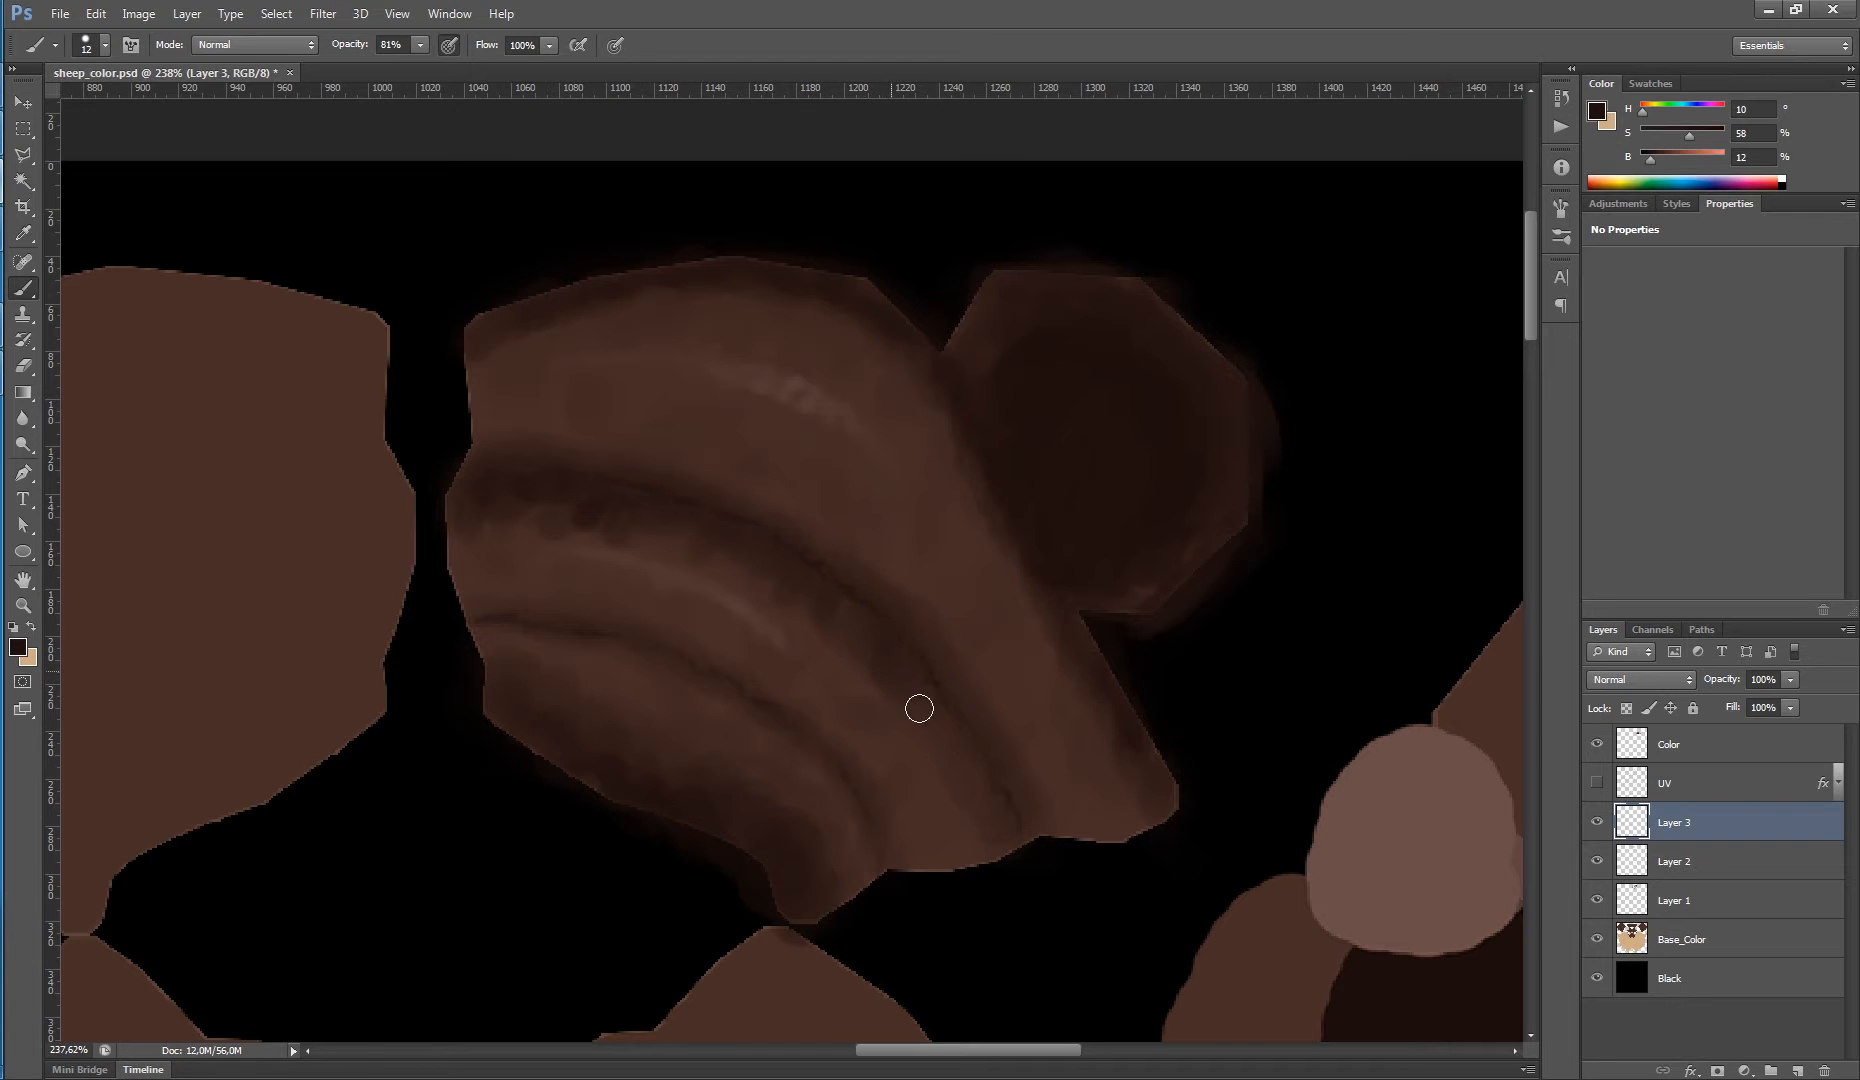
{"action": "mouse_move", "coordinate": [919, 709]}
{"action": "left_mouse_down"}
{"action": "mouse_move", "coordinate": [870, 767]}
{"action": "mouse_move", "coordinate": [898, 821]}
{"action": "mouse_move", "coordinate": [982, 835]}
{"action": "mouse_move", "coordinate": [991, 802]}
{"action": "mouse_move", "coordinate": [945, 825]}
{"action": "mouse_move", "coordinate": [933, 773]}
{"action": "mouse_move", "coordinate": [962, 809]}
{"action": "left_mouse_up"}
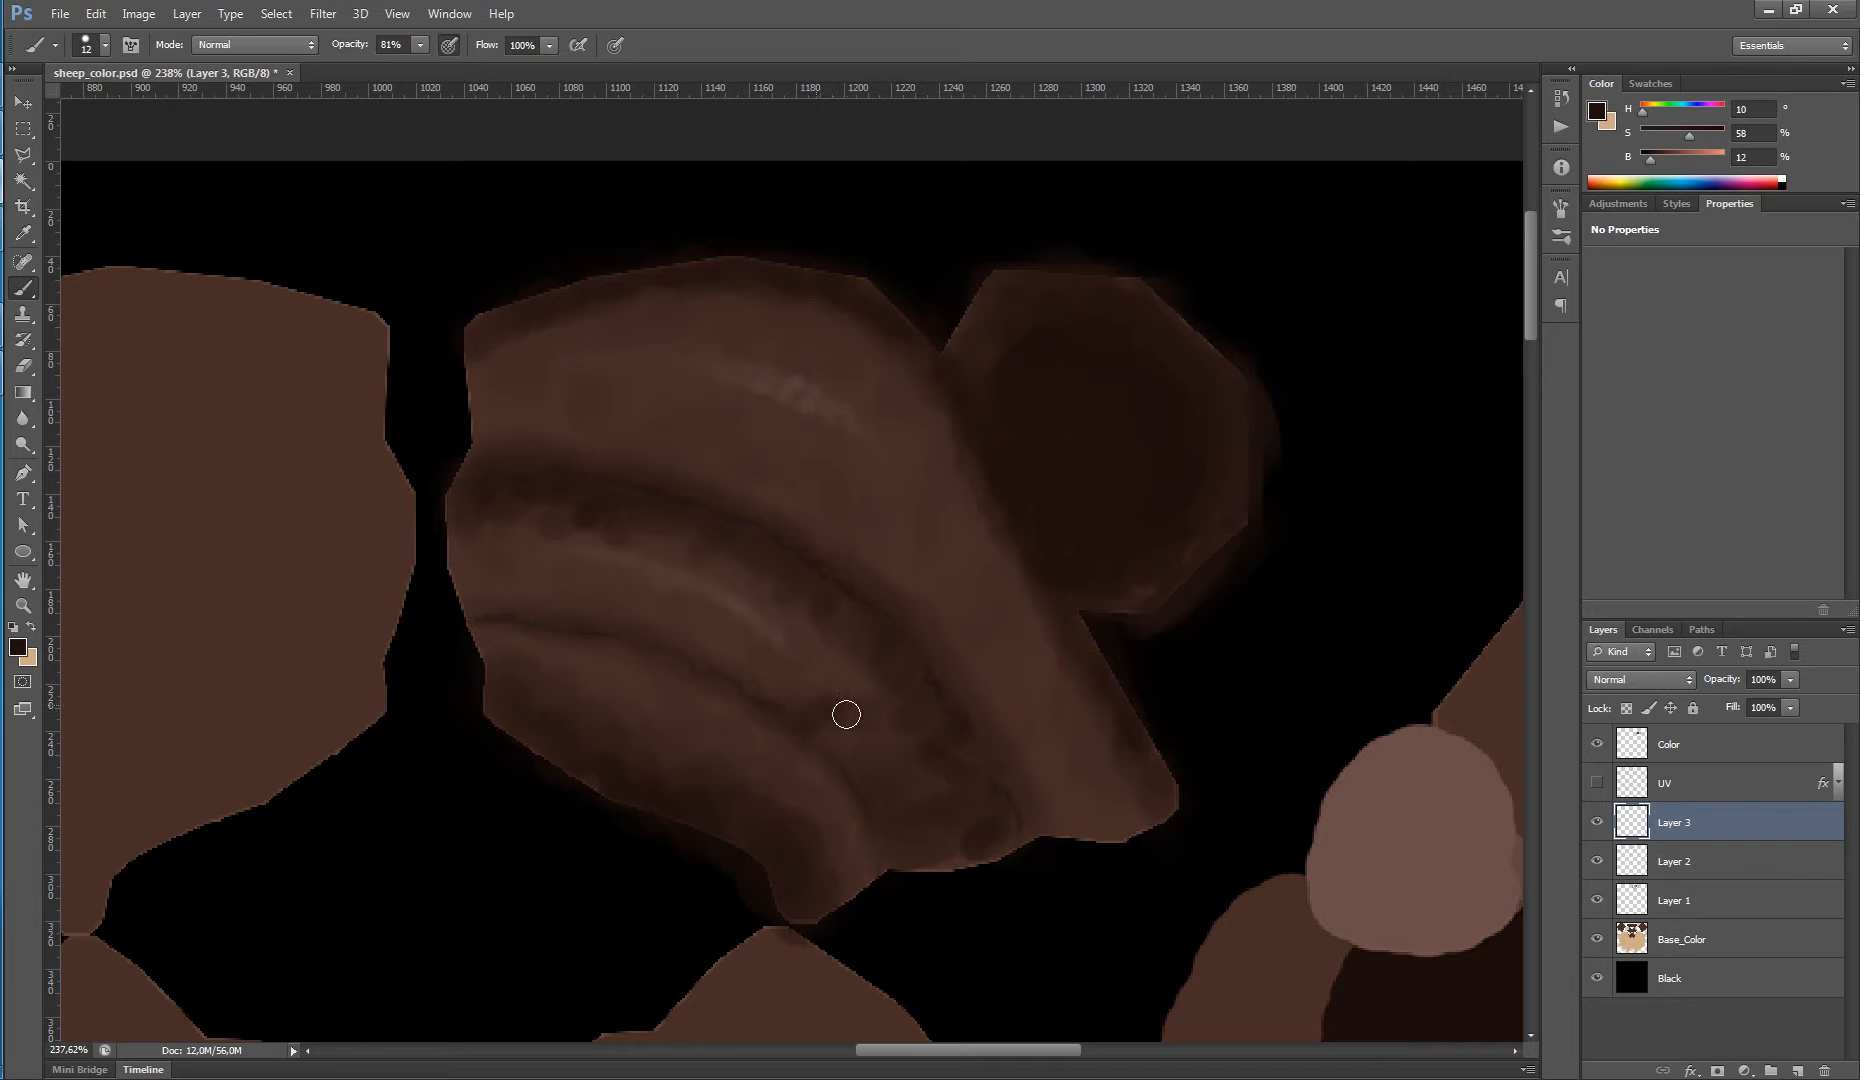
- Shade the lower ends of the ridges, the foot piece's side edges and its pointed corners with the same dark brown
{"action": "mouse_move", "coordinate": [846, 714]}
{"action": "left_mouse_down"}
{"action": "mouse_move", "coordinate": [918, 812]}
{"action": "mouse_move", "coordinate": [913, 767]}
{"action": "mouse_move", "coordinate": [929, 798]}
{"action": "mouse_move", "coordinate": [889, 826]}
{"action": "mouse_move", "coordinate": [922, 763]}
{"action": "left_mouse_up"}
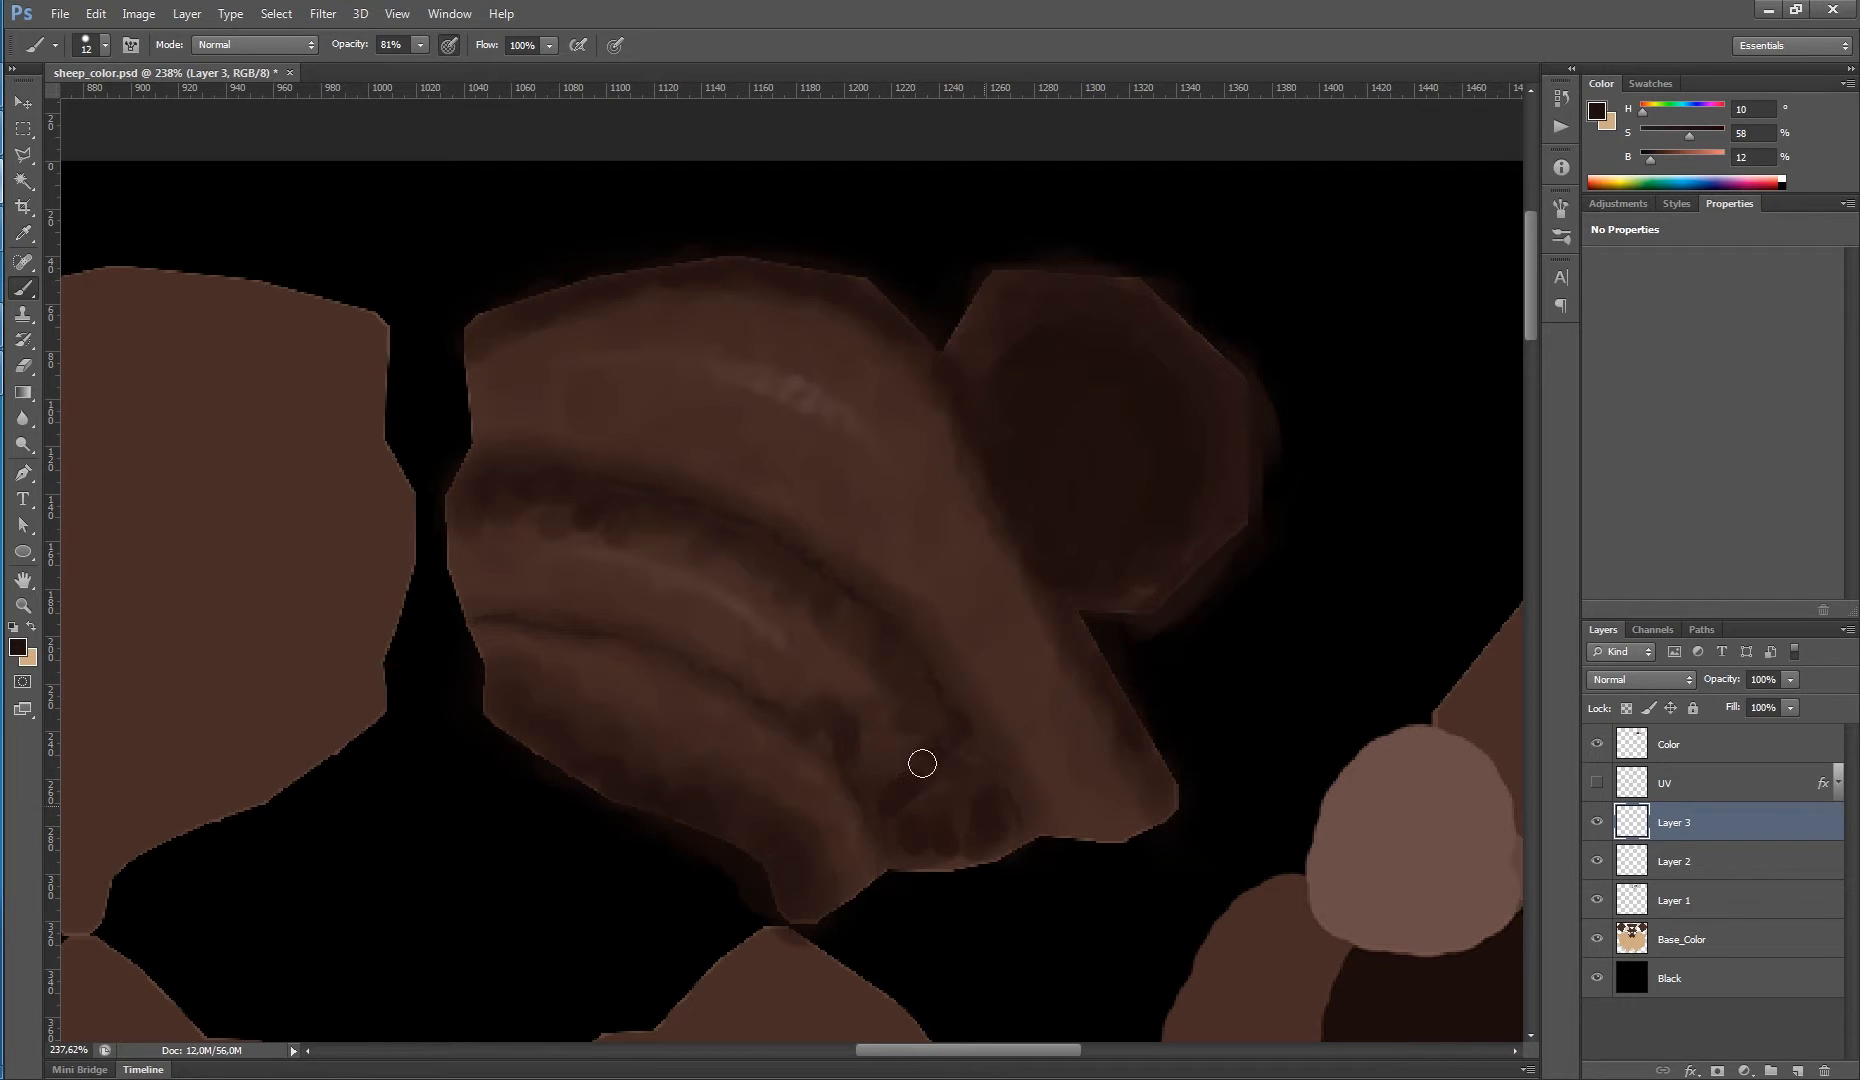
{"action": "left_click_drag", "start_coordinate": [494, 546], "coordinate": [465, 525]}
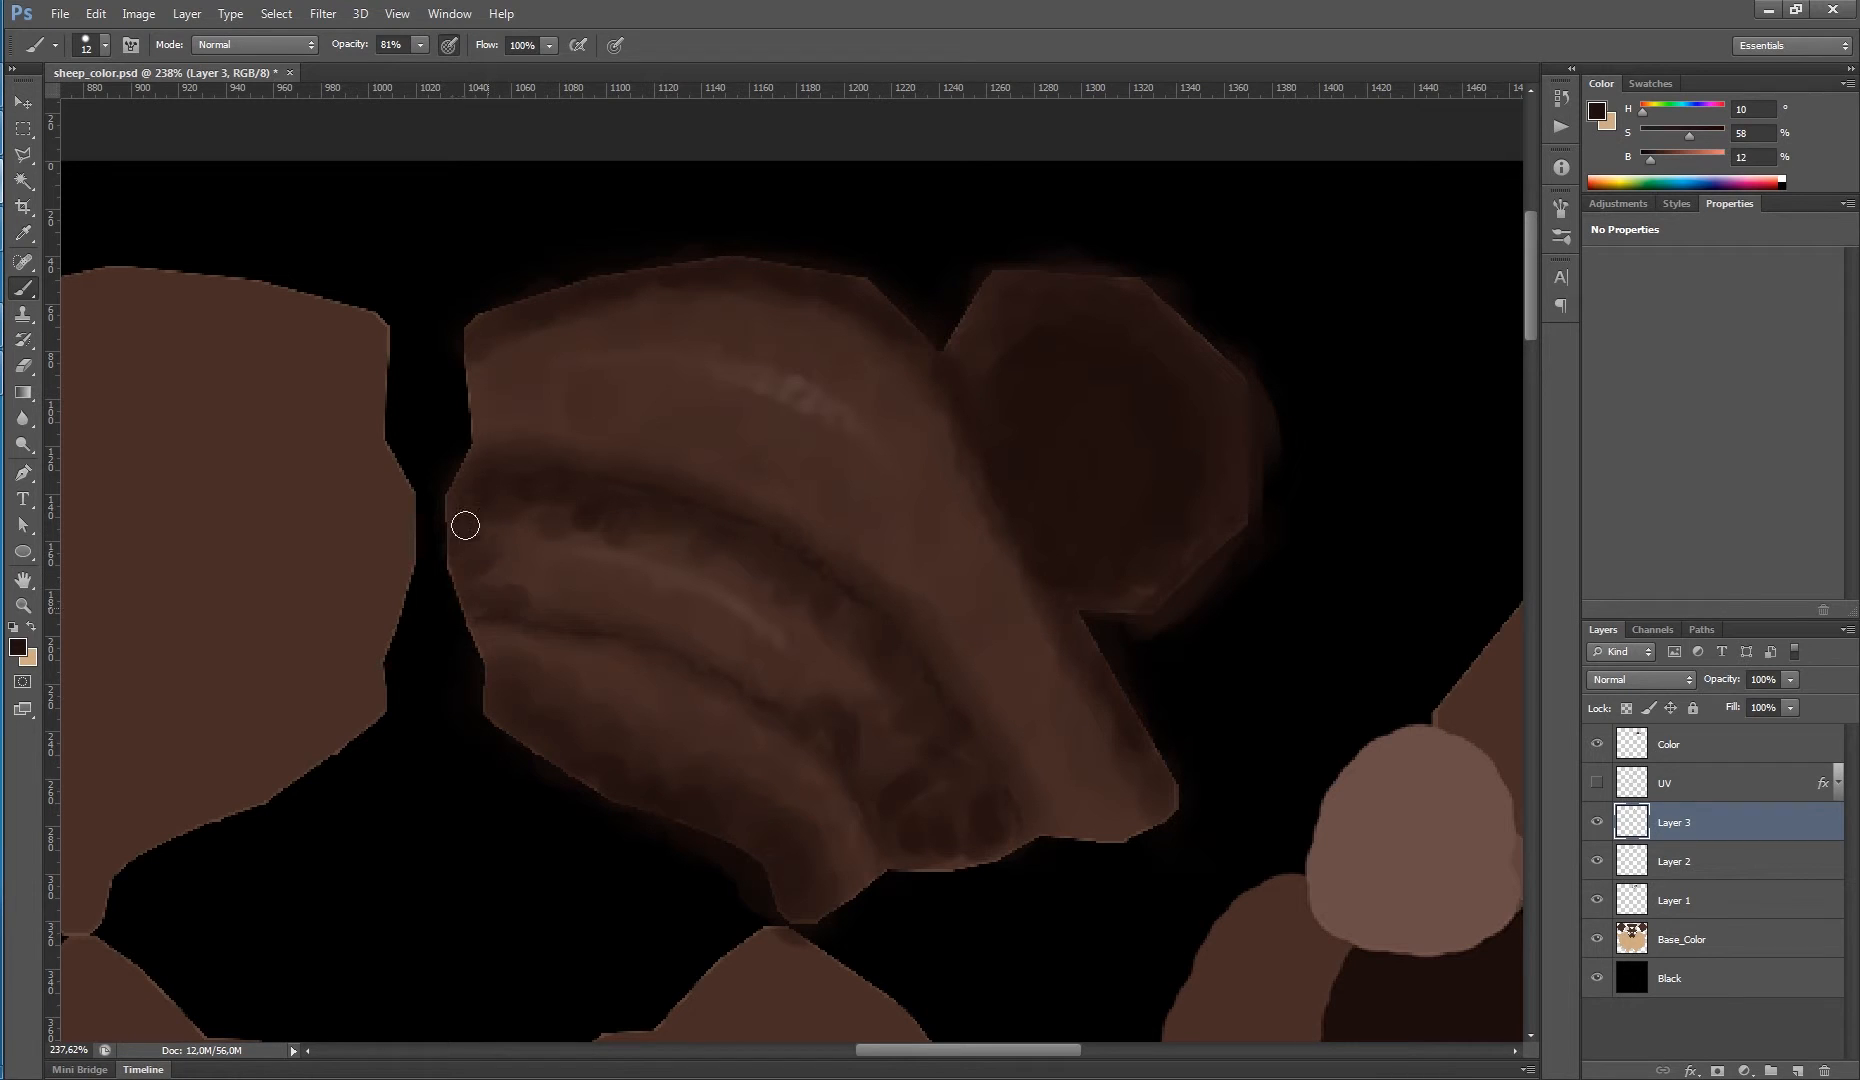
{"action": "mouse_move", "coordinate": [846, 828]}
{"action": "left_mouse_down"}
{"action": "mouse_move", "coordinate": [765, 771]}
{"action": "mouse_move", "coordinate": [780, 810]}
{"action": "mouse_move", "coordinate": [867, 894]}
{"action": "left_mouse_up"}
{"action": "left_click_drag", "start_coordinate": [499, 628], "coordinate": [522, 632]}
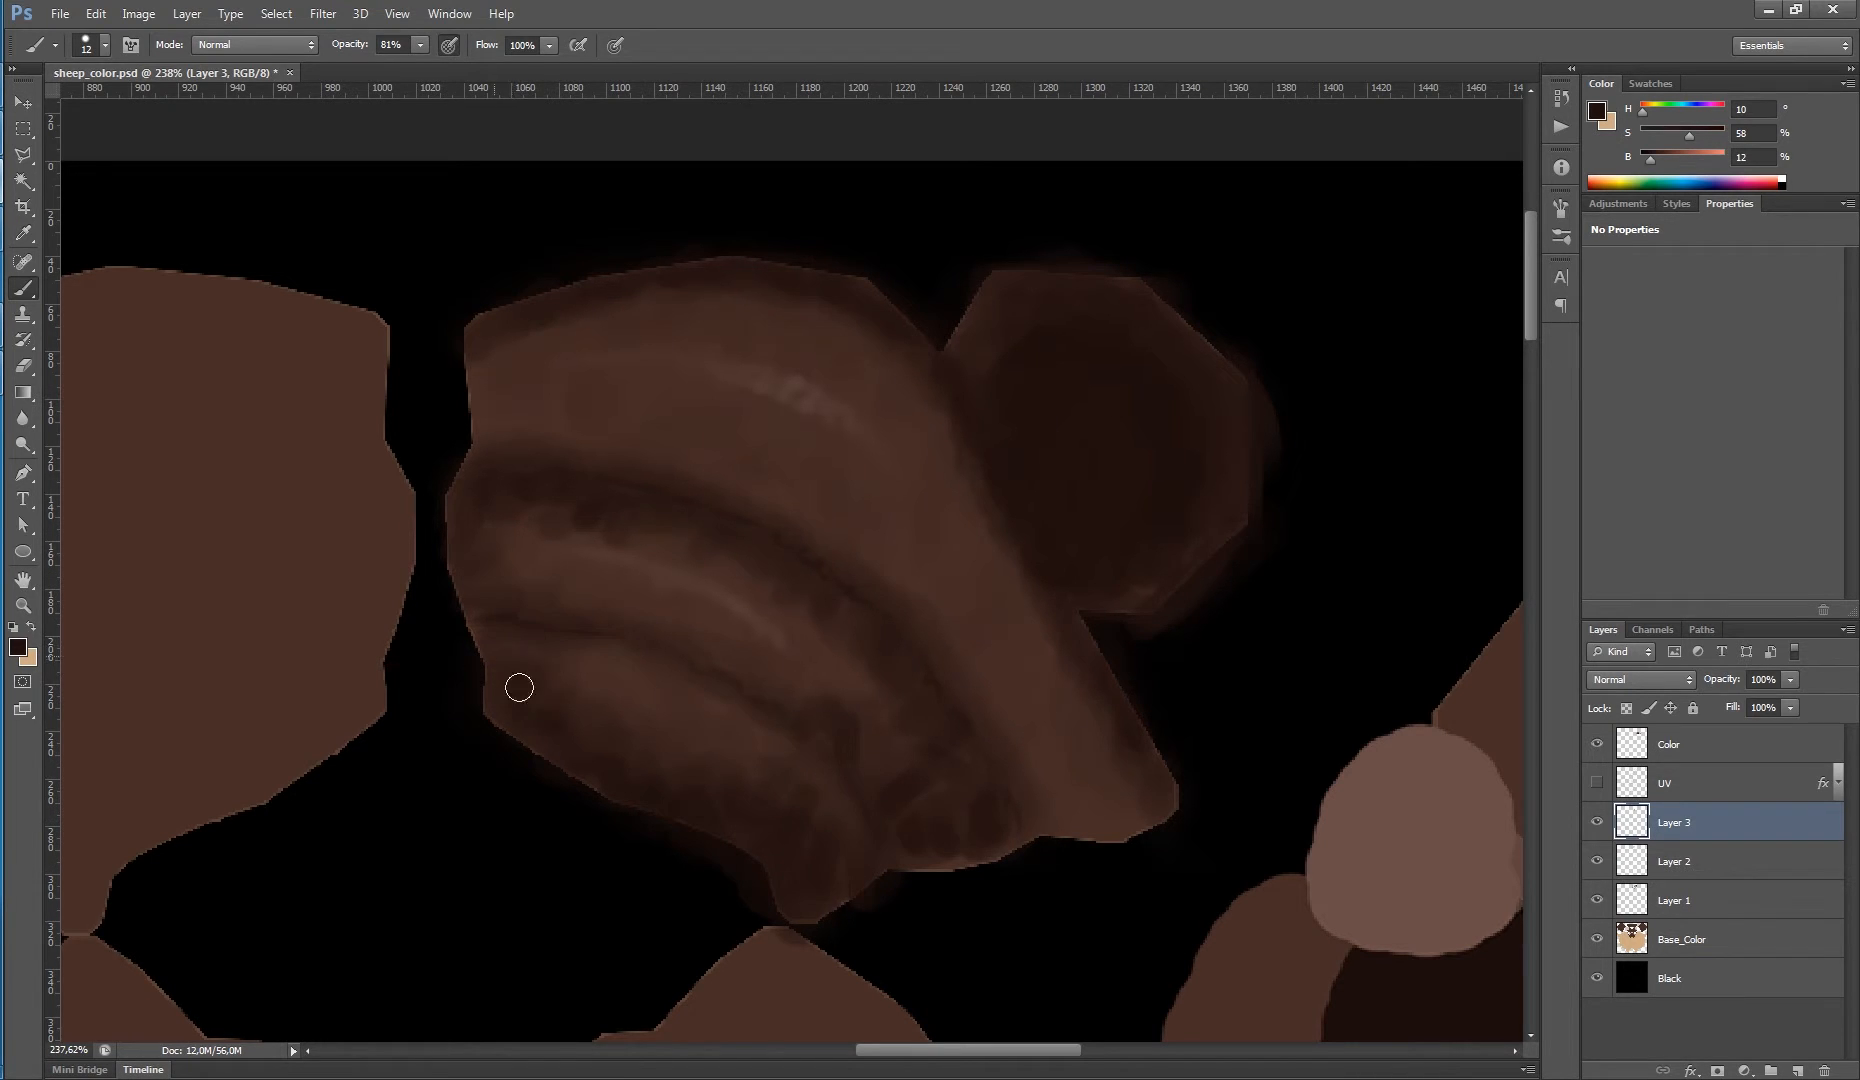
{"action": "mouse_move", "coordinate": [535, 492]}
{"action": "left_mouse_down"}
{"action": "mouse_move", "coordinate": [514, 334]}
{"action": "mouse_move", "coordinate": [506, 383]}
{"action": "mouse_move", "coordinate": [530, 426]}
{"action": "mouse_move", "coordinate": [552, 345]}
{"action": "left_mouse_up"}
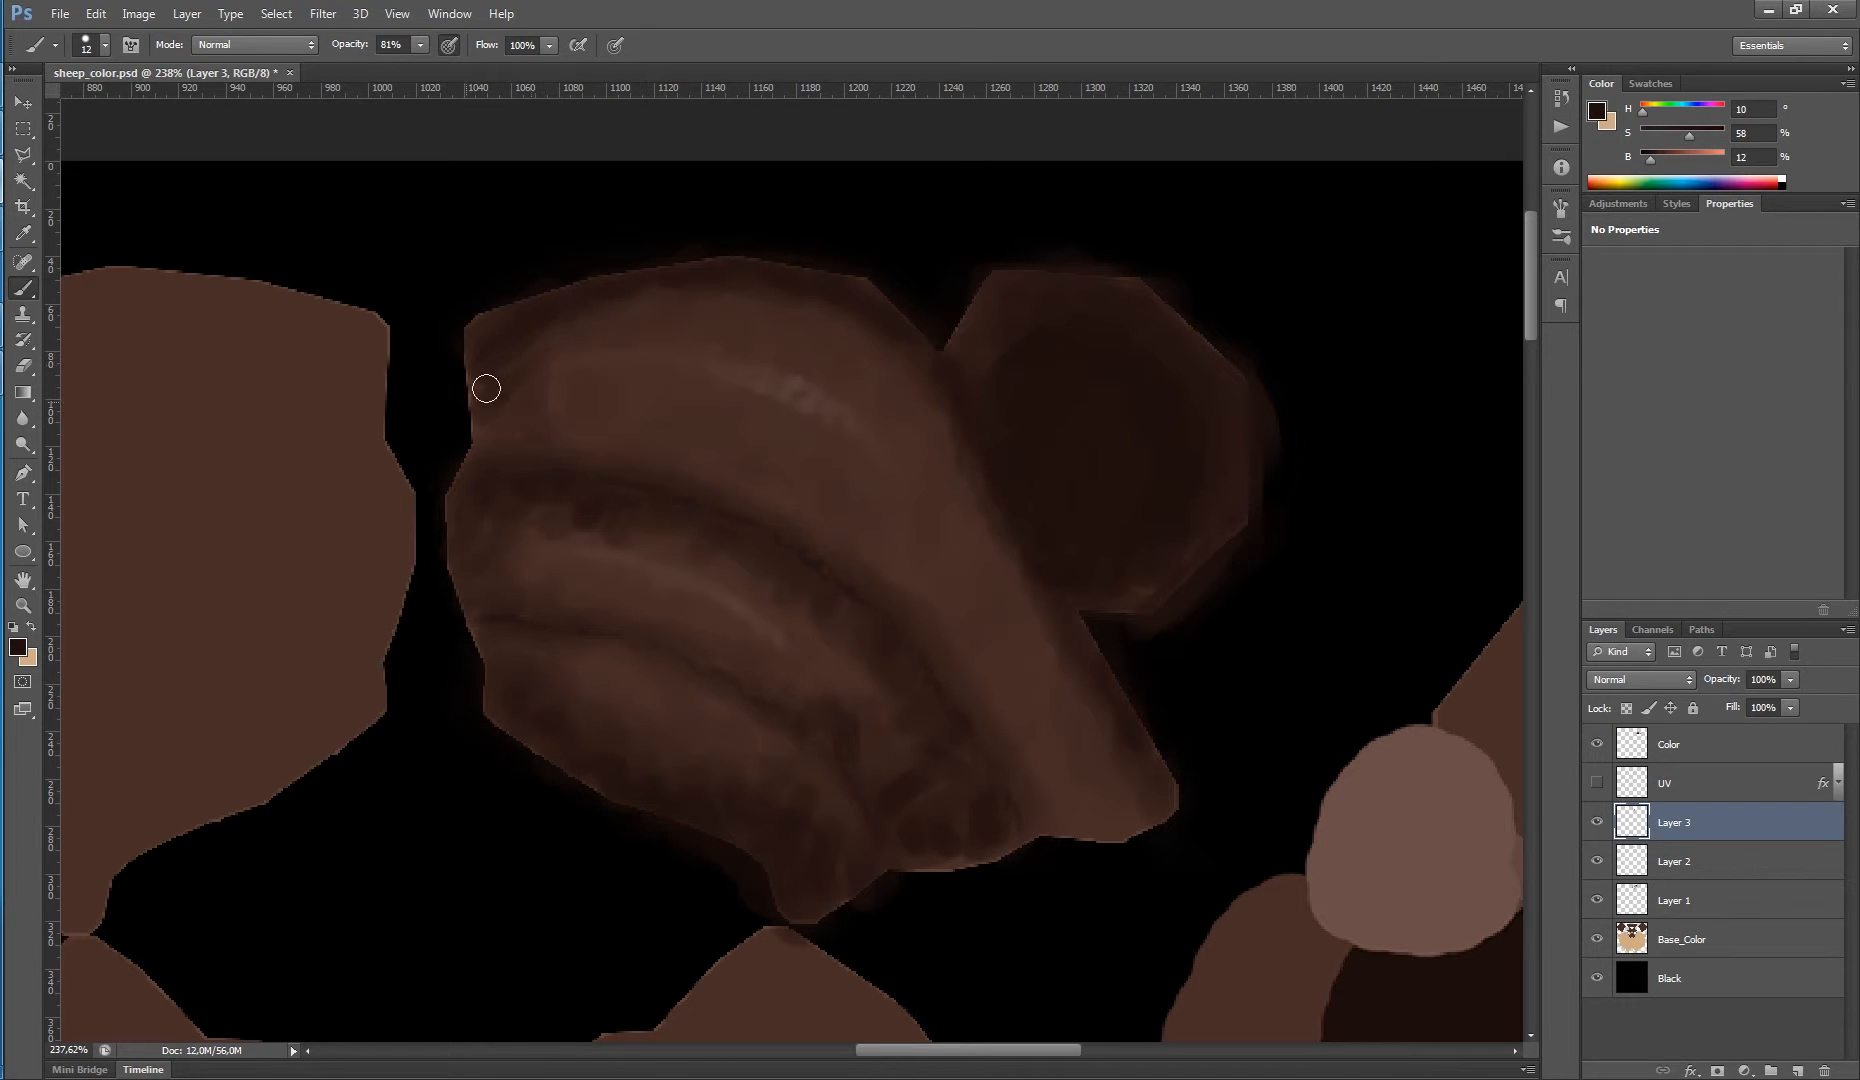
{"action": "mouse_move", "coordinate": [1047, 642]}
{"action": "left_mouse_down"}
{"action": "mouse_move", "coordinate": [1045, 696]}
{"action": "mouse_move", "coordinate": [1112, 809]}
{"action": "left_mouse_up"}
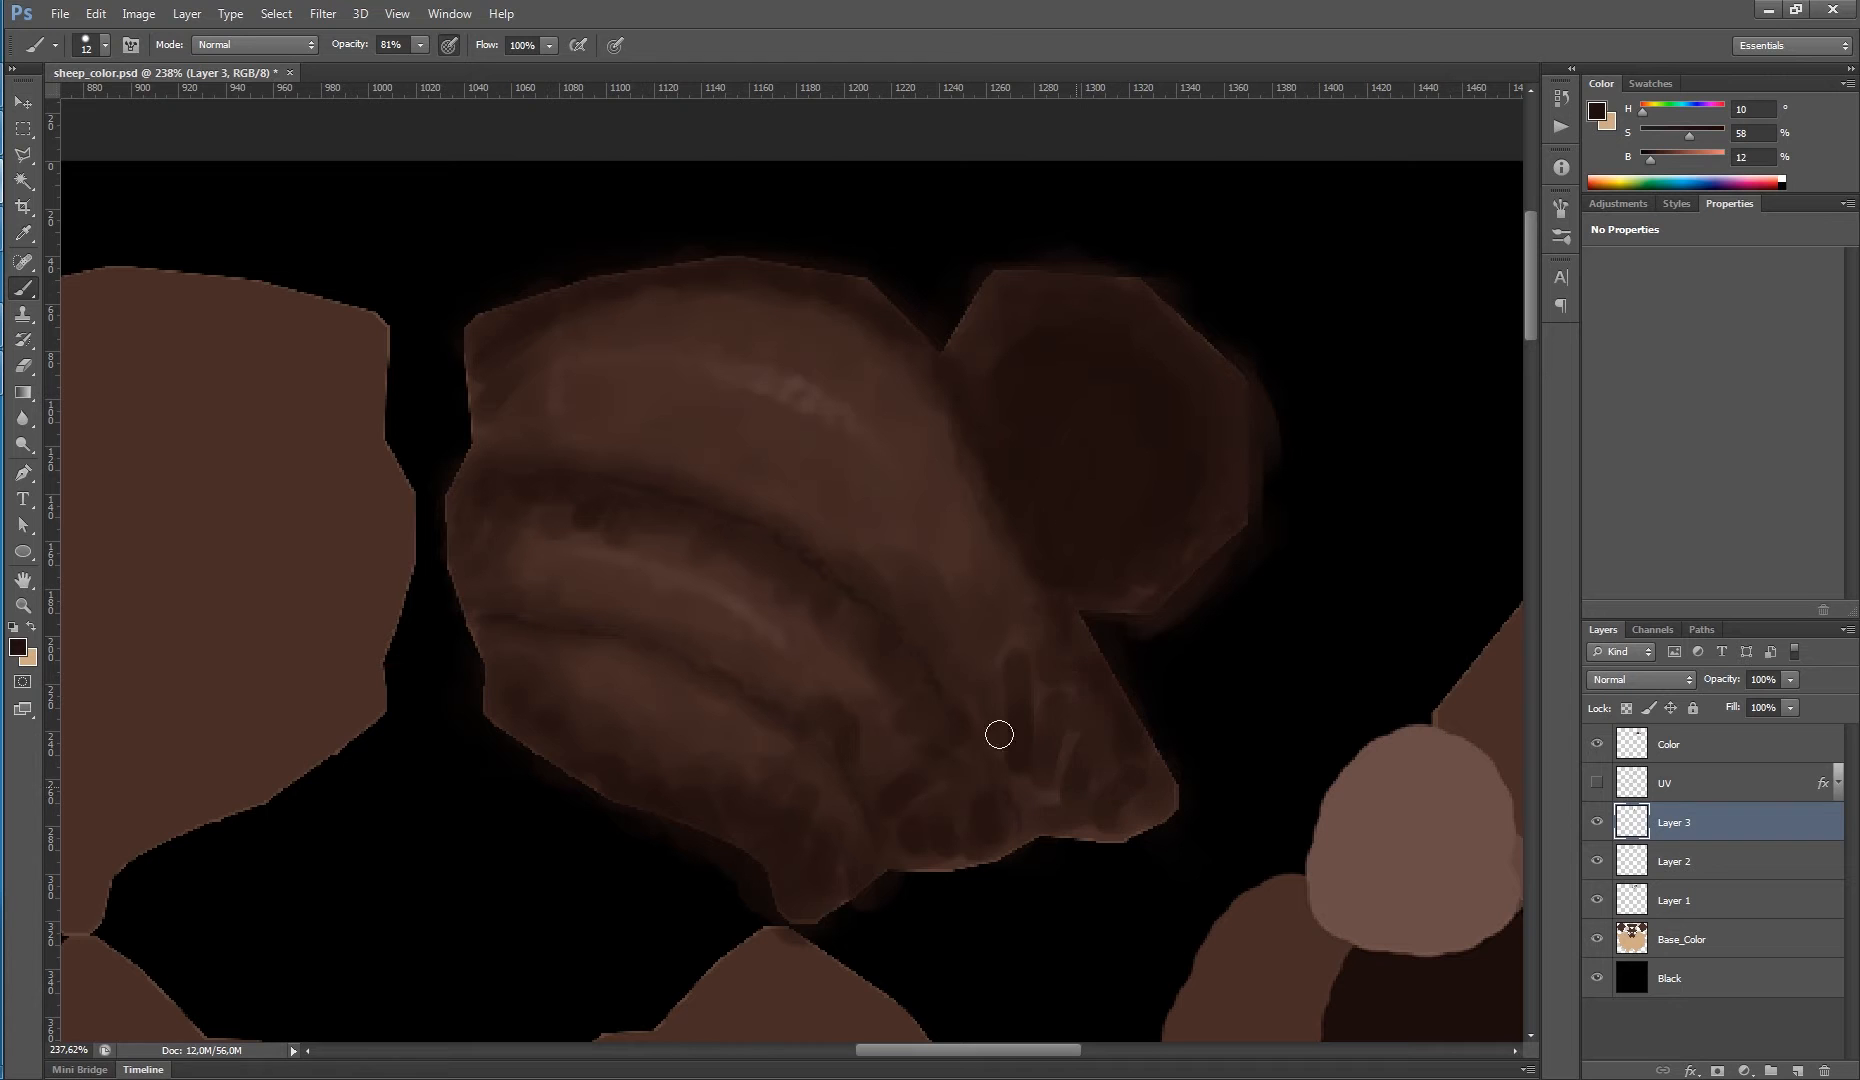
{"action": "left_click_drag", "start_coordinate": [968, 626], "coordinate": [986, 664]}
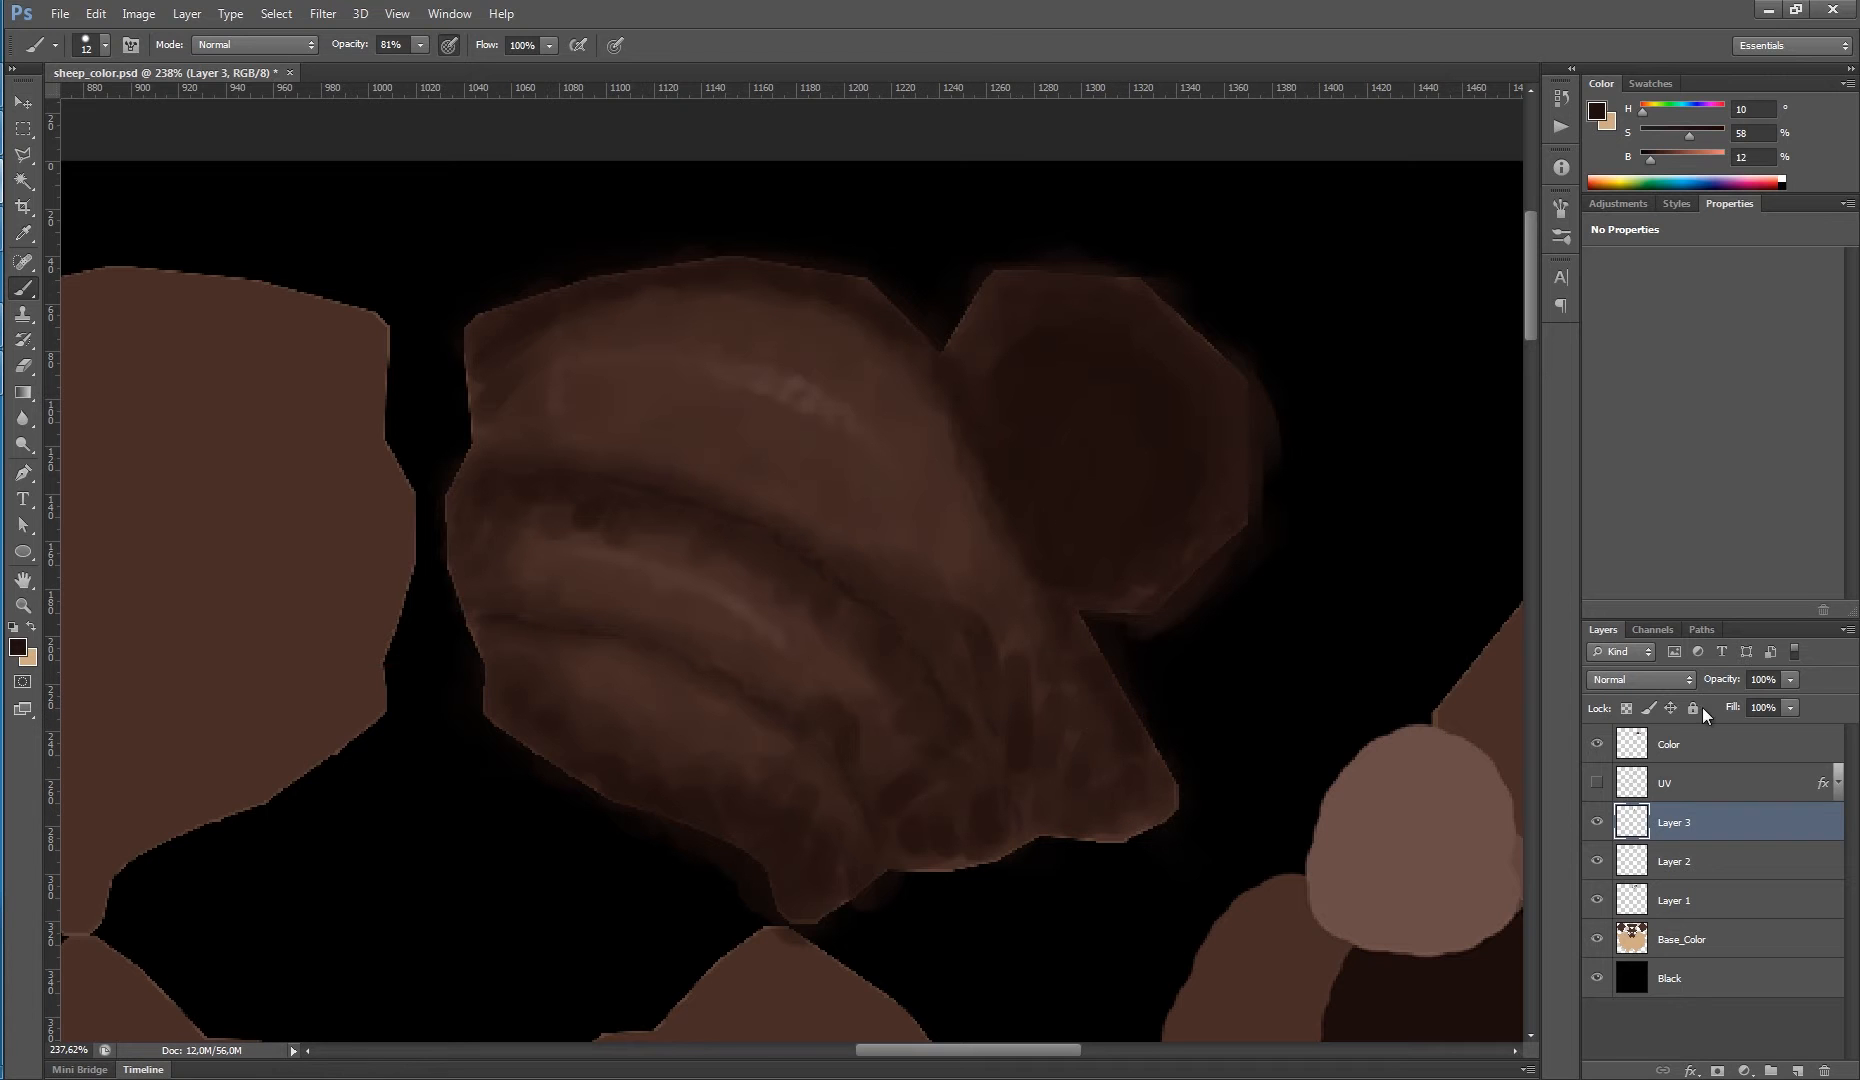
- Reduce Layer 3's opacity to 58%
{"action": "left_click_drag", "start_coordinate": [1790, 687], "coordinate": [1752, 703]}
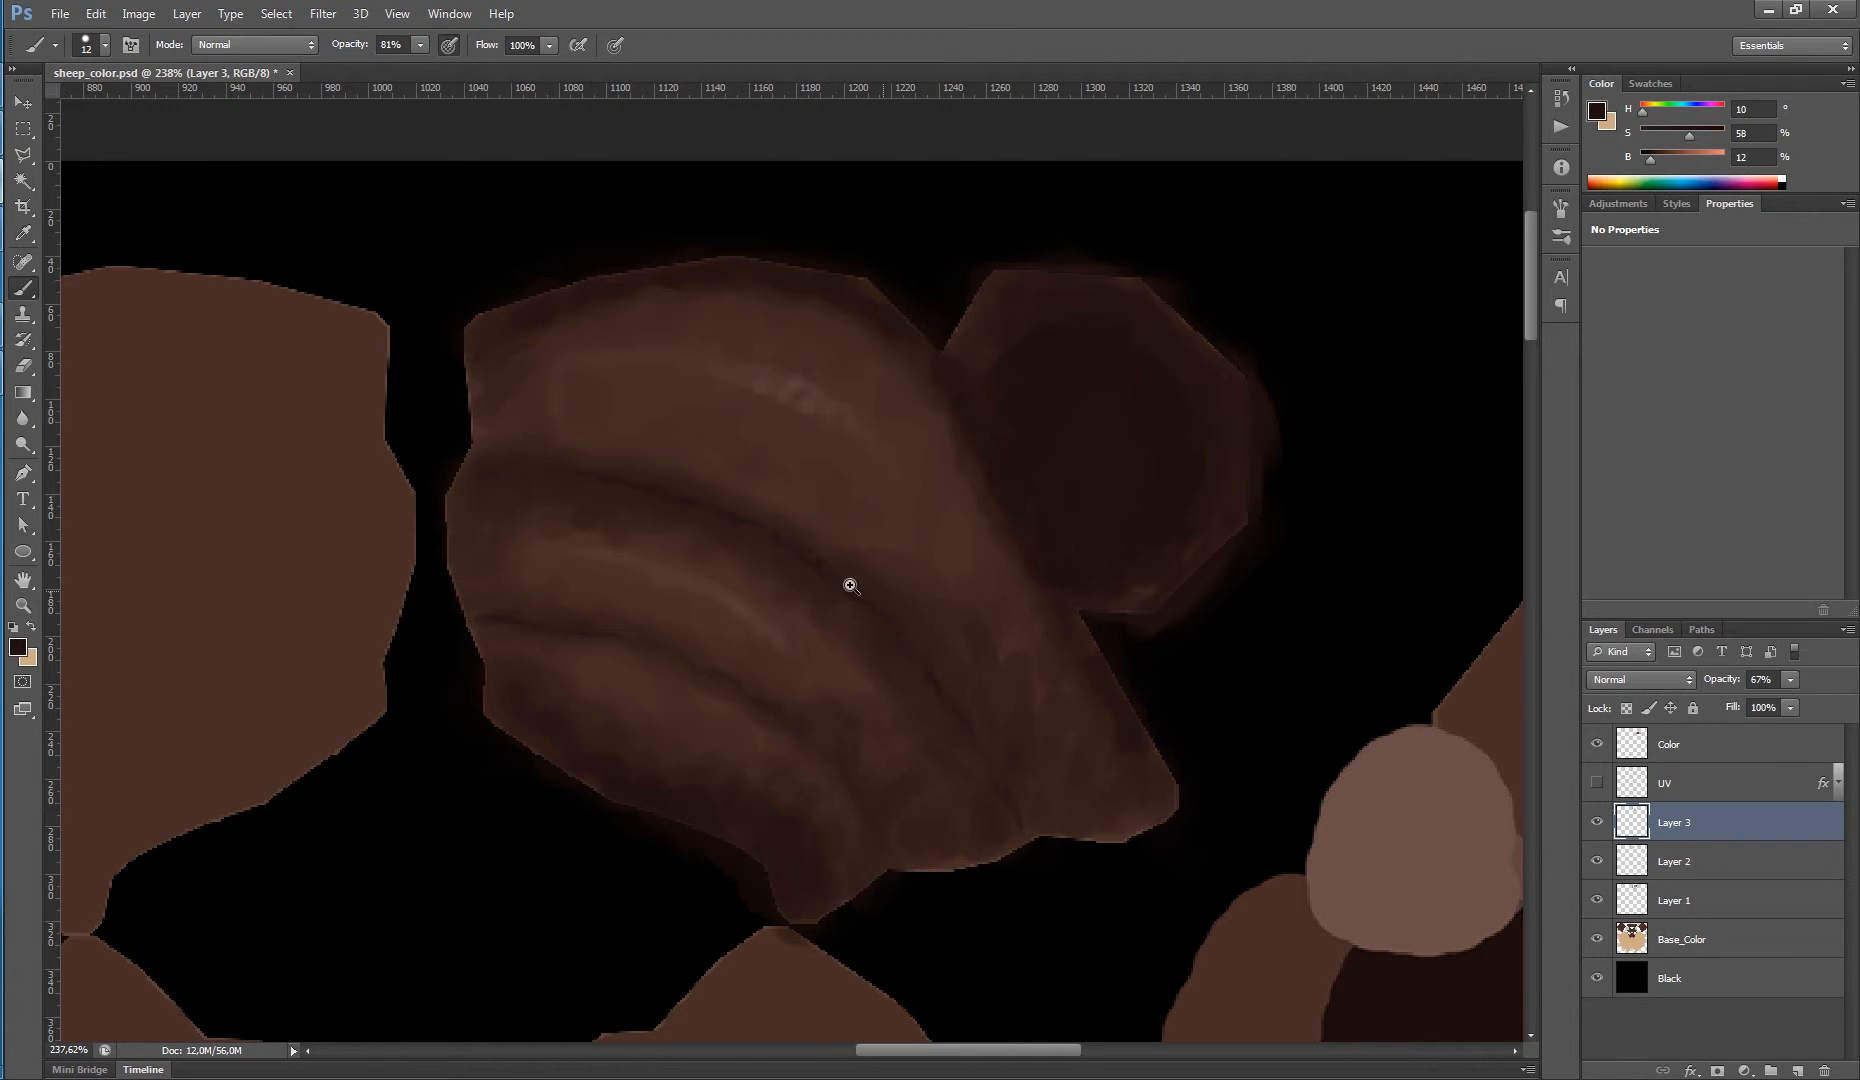
{"action": "key", "text": "ctrl+space"}
{"action": "mouse_move", "coordinate": [851, 581]}
{"action": "left_mouse_down"}
{"action": "mouse_move", "coordinate": [777, 588]}
{"action": "mouse_move", "coordinate": [895, 606]}
{"action": "left_mouse_up"}
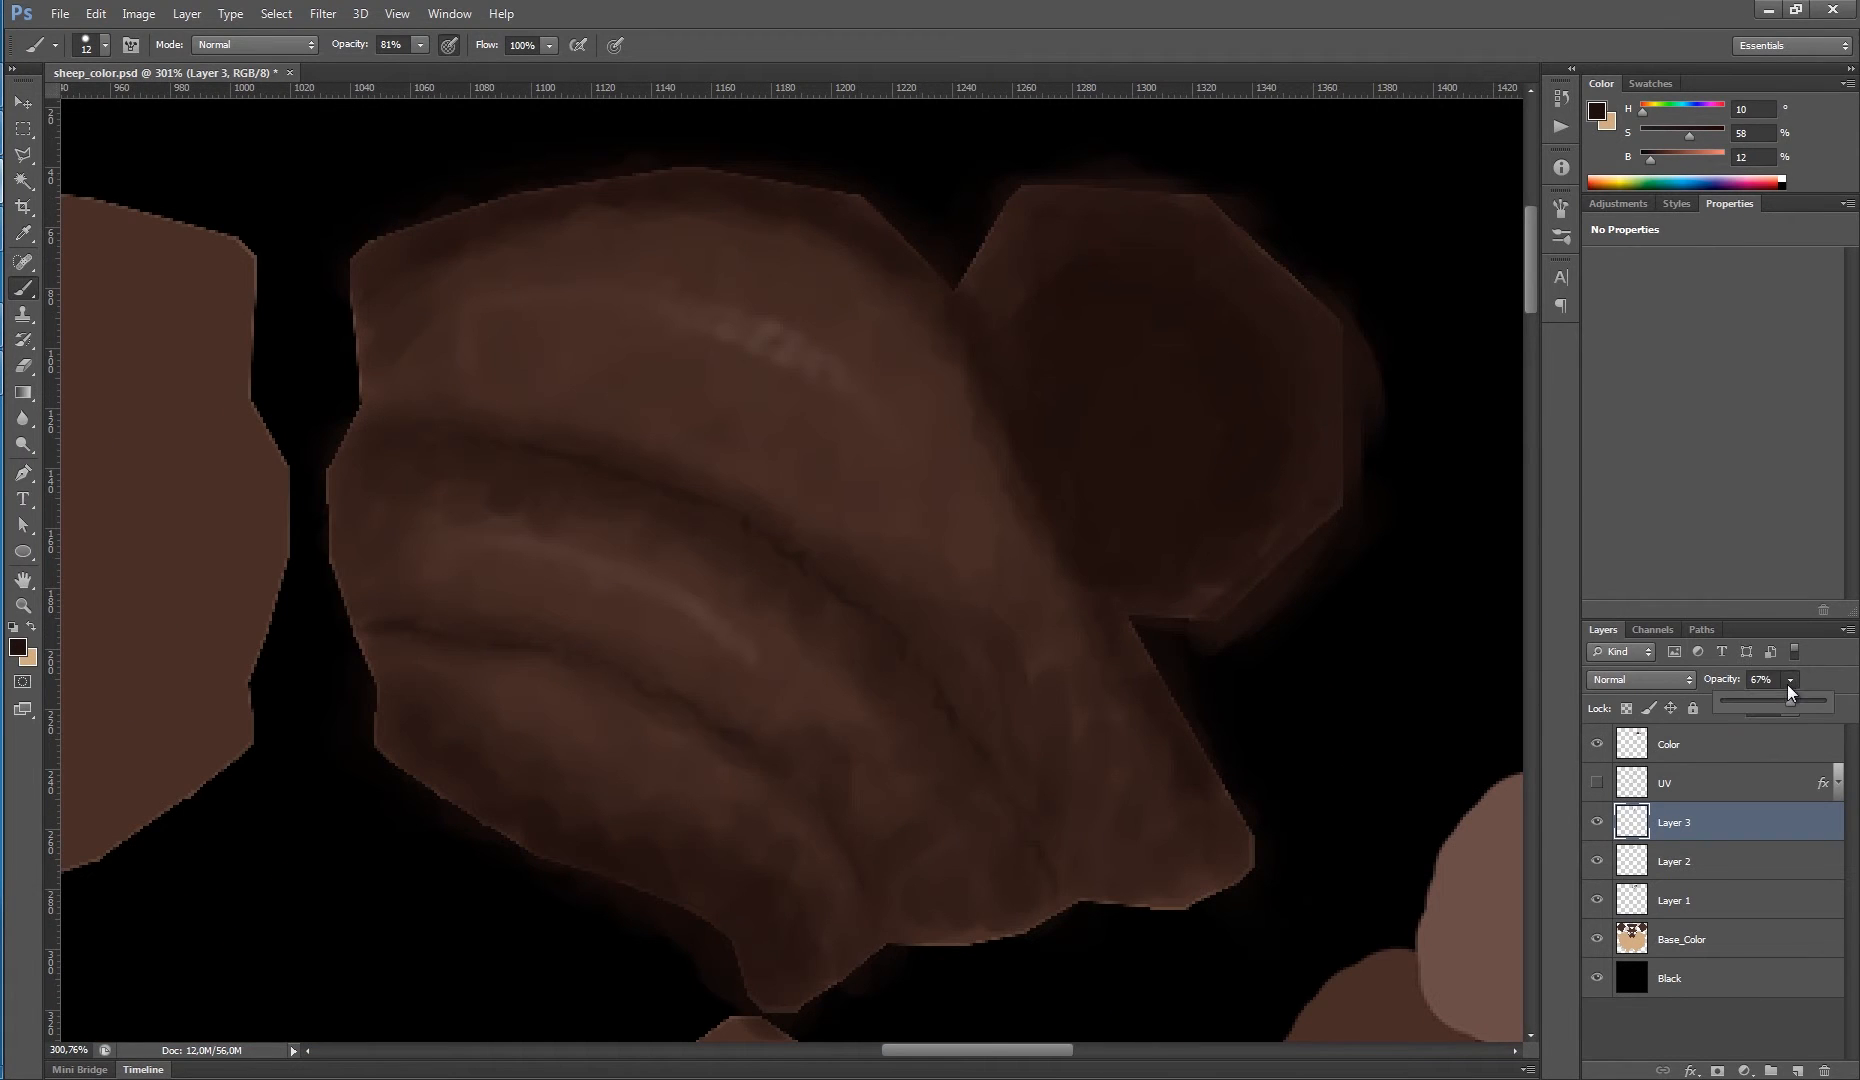
{"action": "left_click", "coordinate": [1780, 700]}
{"action": "key", "text": "ctrl+space"}
{"action": "mouse_move", "coordinate": [1035, 643]}
{"action": "left_mouse_down"}
{"action": "mouse_move", "coordinate": [922, 606]}
{"action": "mouse_move", "coordinate": [1005, 637]}
{"action": "left_mouse_up"}
- Set Layer 3's blend mode to Multiply and its opacity to 42%
{"action": "left_click", "coordinate": [1635, 680]}
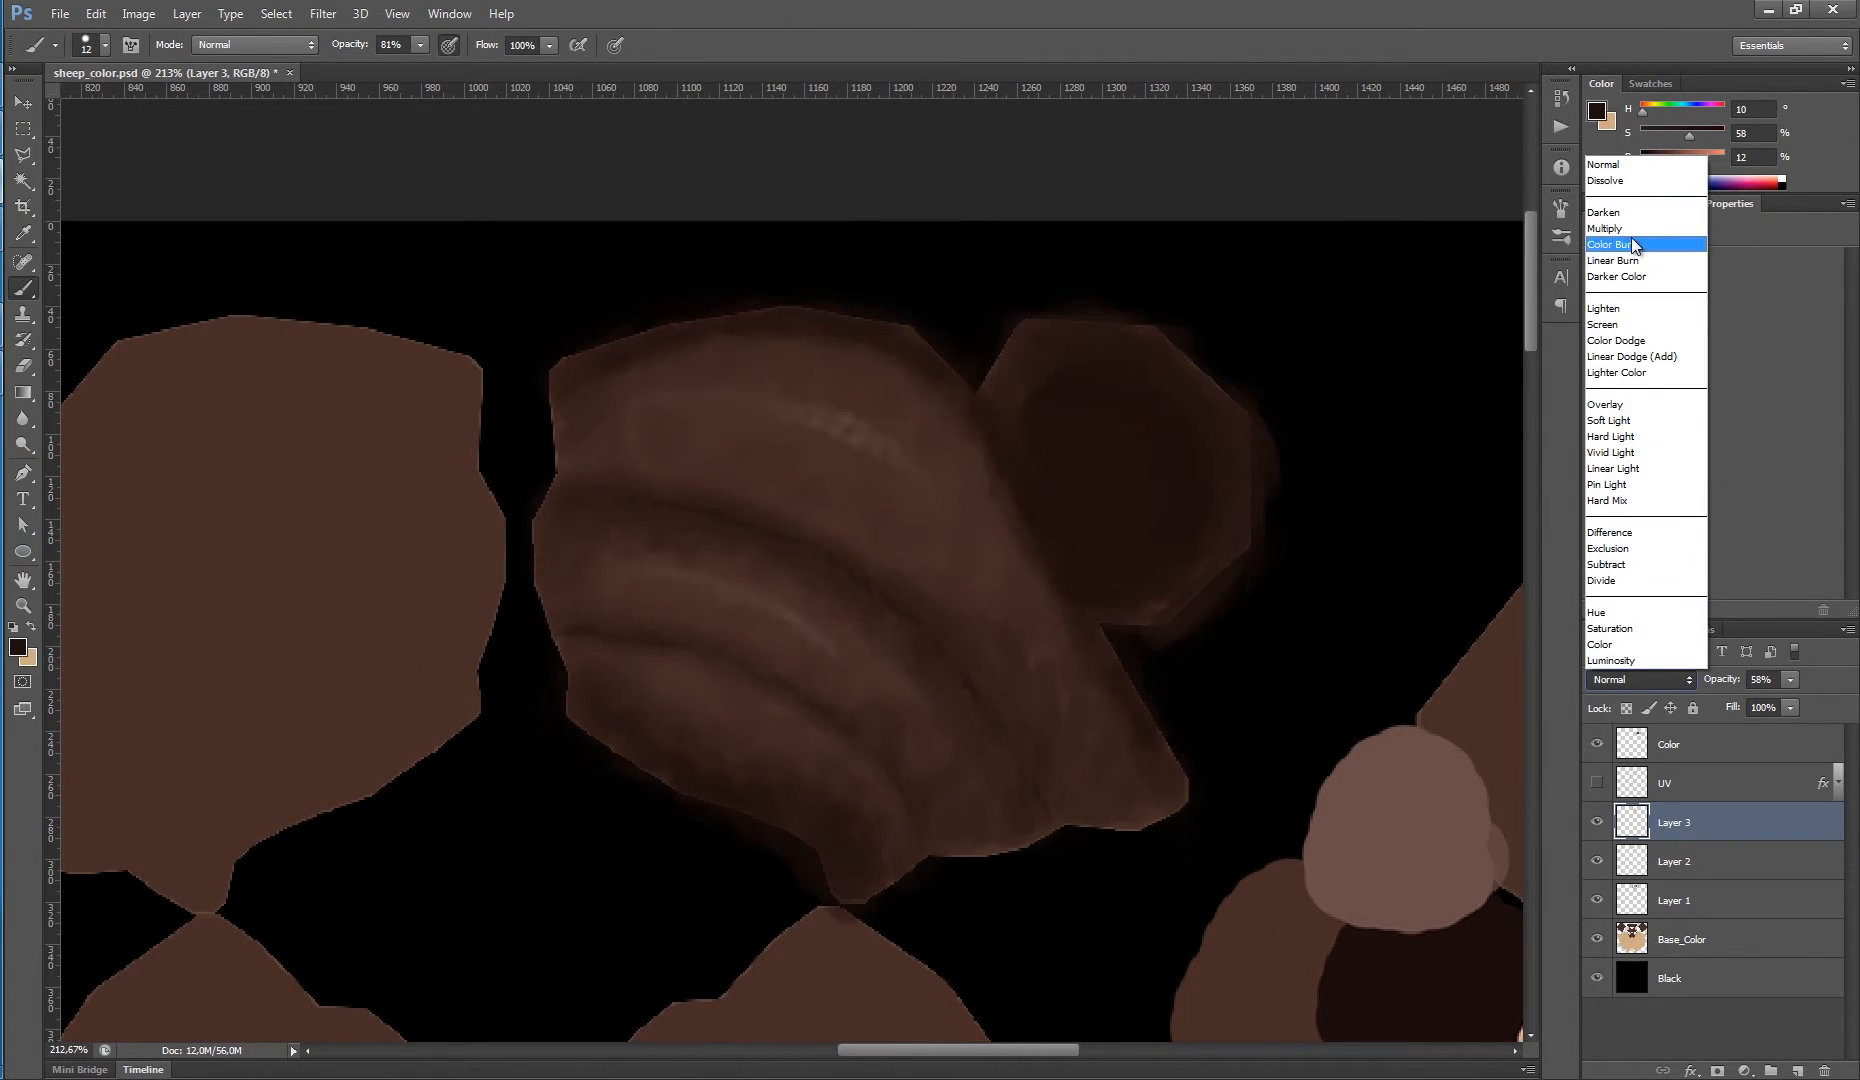
{"action": "left_click", "coordinate": [1625, 242]}
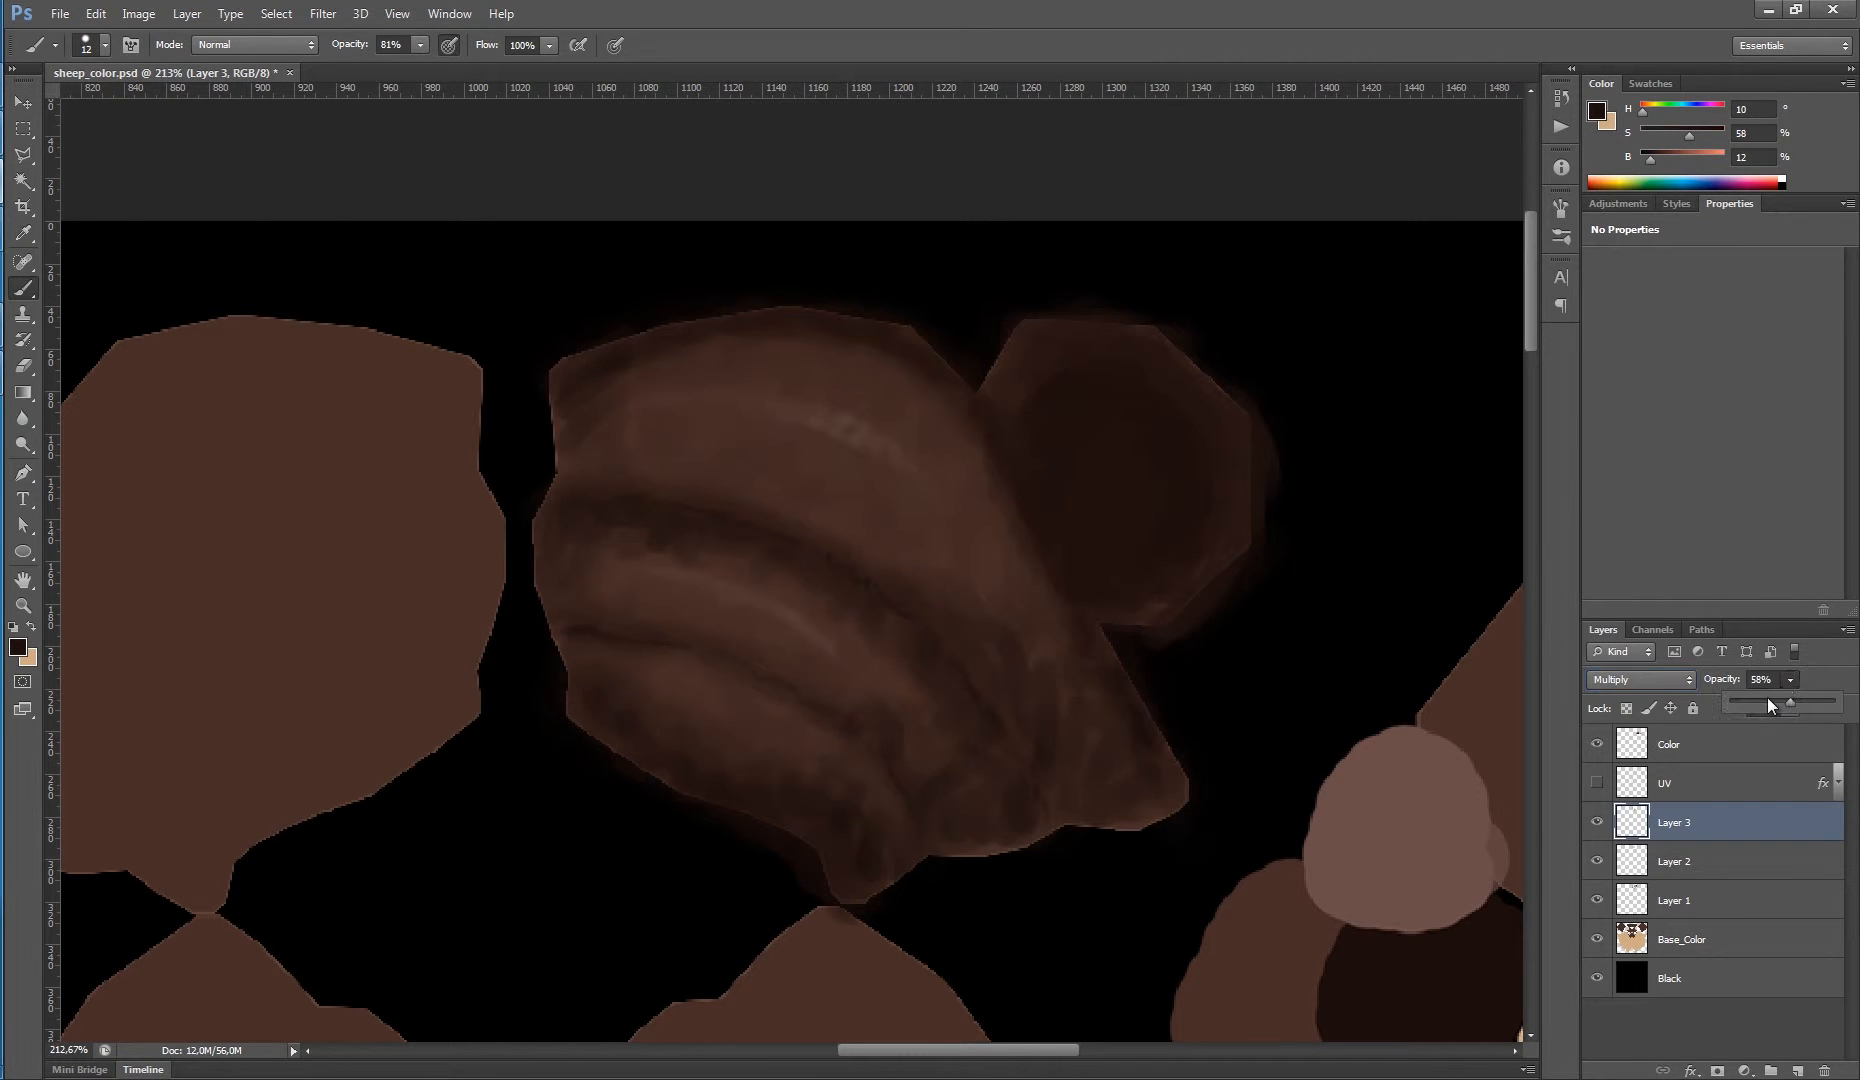
{"action": "left_click_drag", "start_coordinate": [1767, 703], "coordinate": [1767, 709]}
{"action": "key", "text": "ctrl+space"}
{"action": "left_click_drag", "start_coordinate": [1158, 610], "coordinate": [1080, 627]}
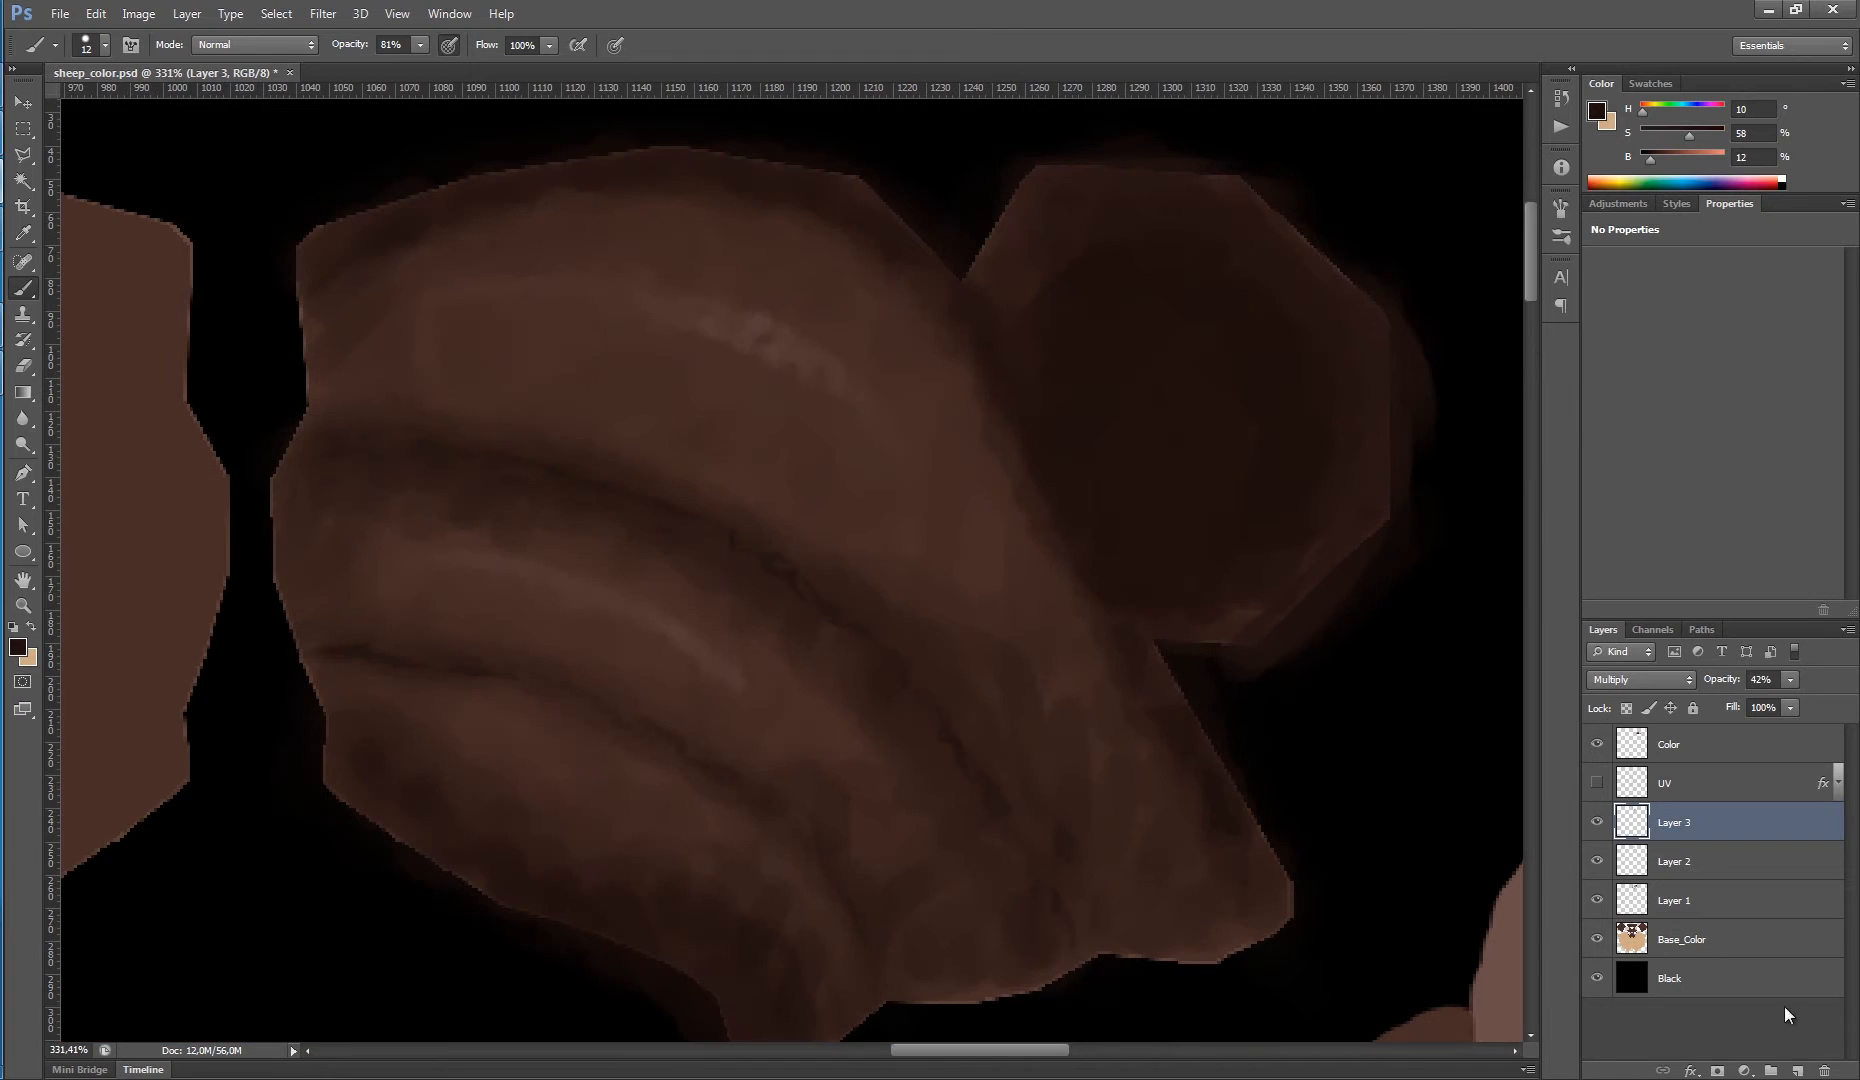
- Add a layer above Layer 3 and blend a soft shadow above the upper crease with sampled browns and a 20 px brush
{"action": "left_click", "coordinate": [1795, 1071]}
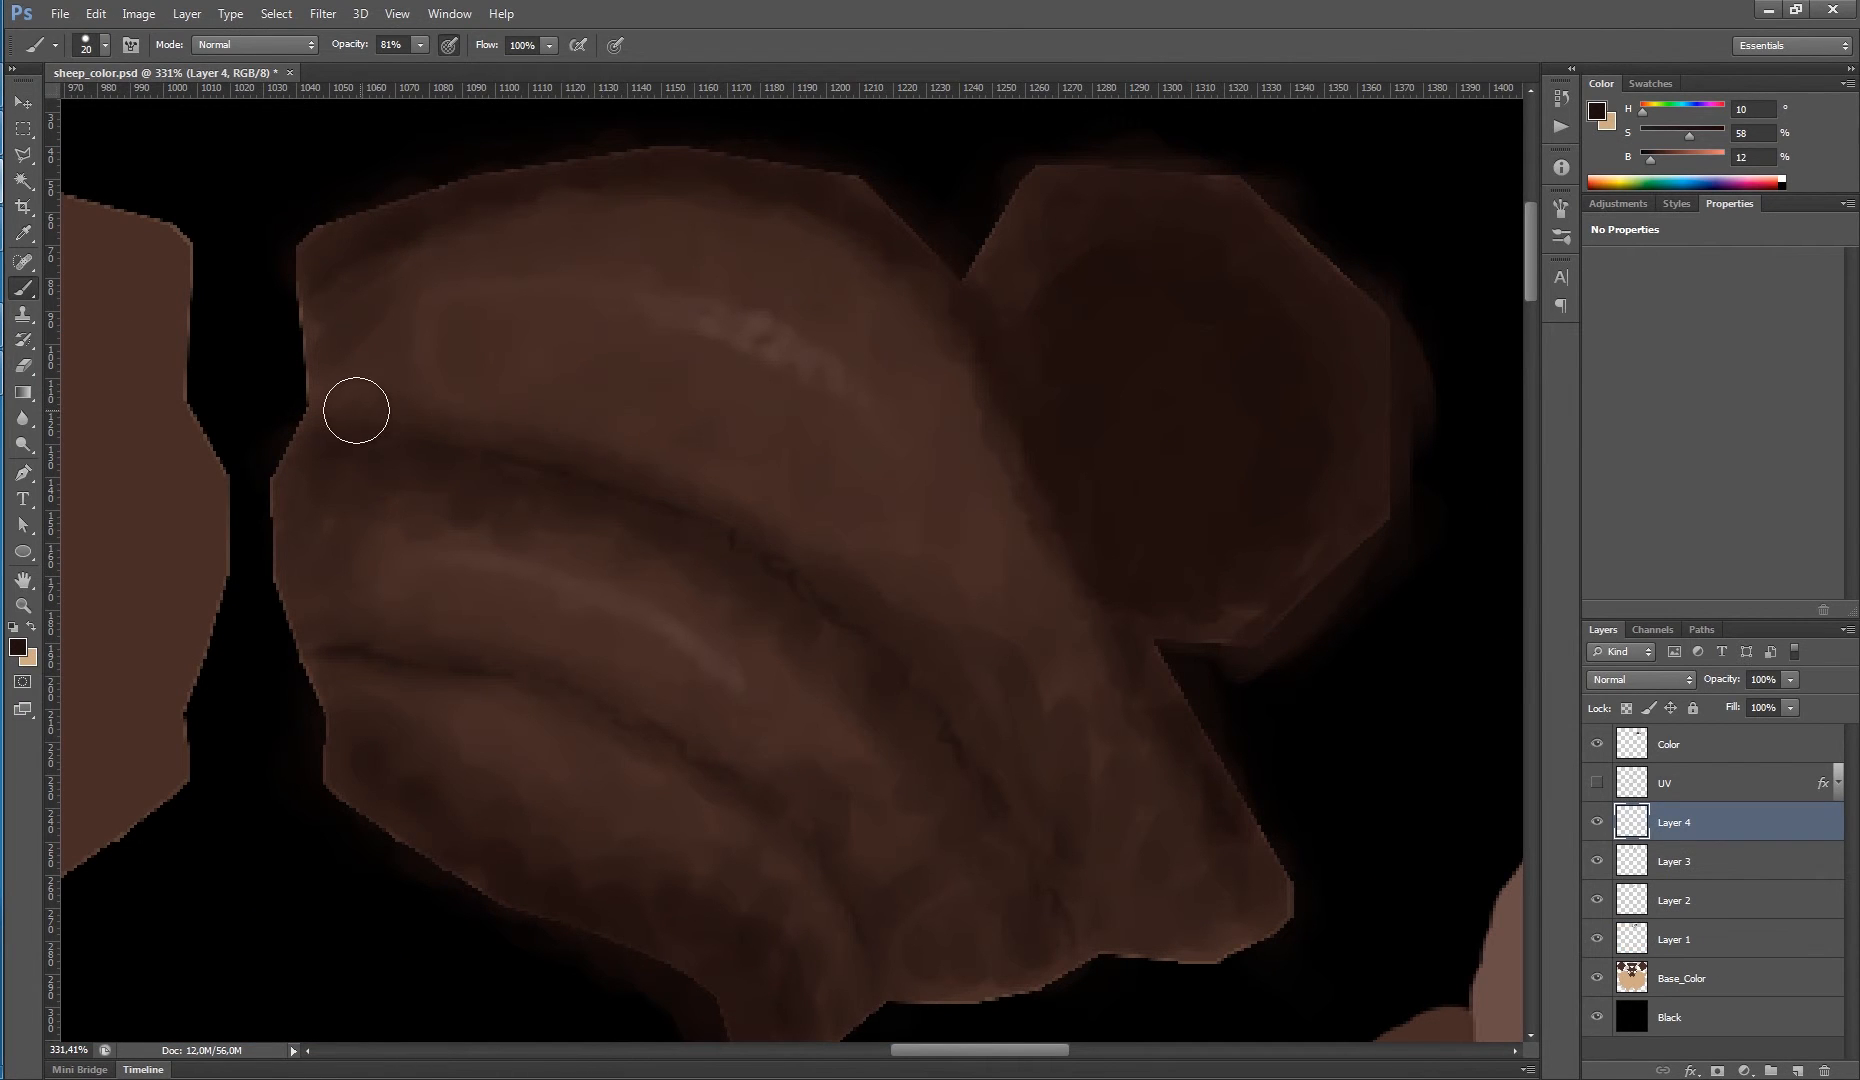
{"action": "left_click_drag", "start_coordinate": [448, 357], "coordinate": [556, 390]}
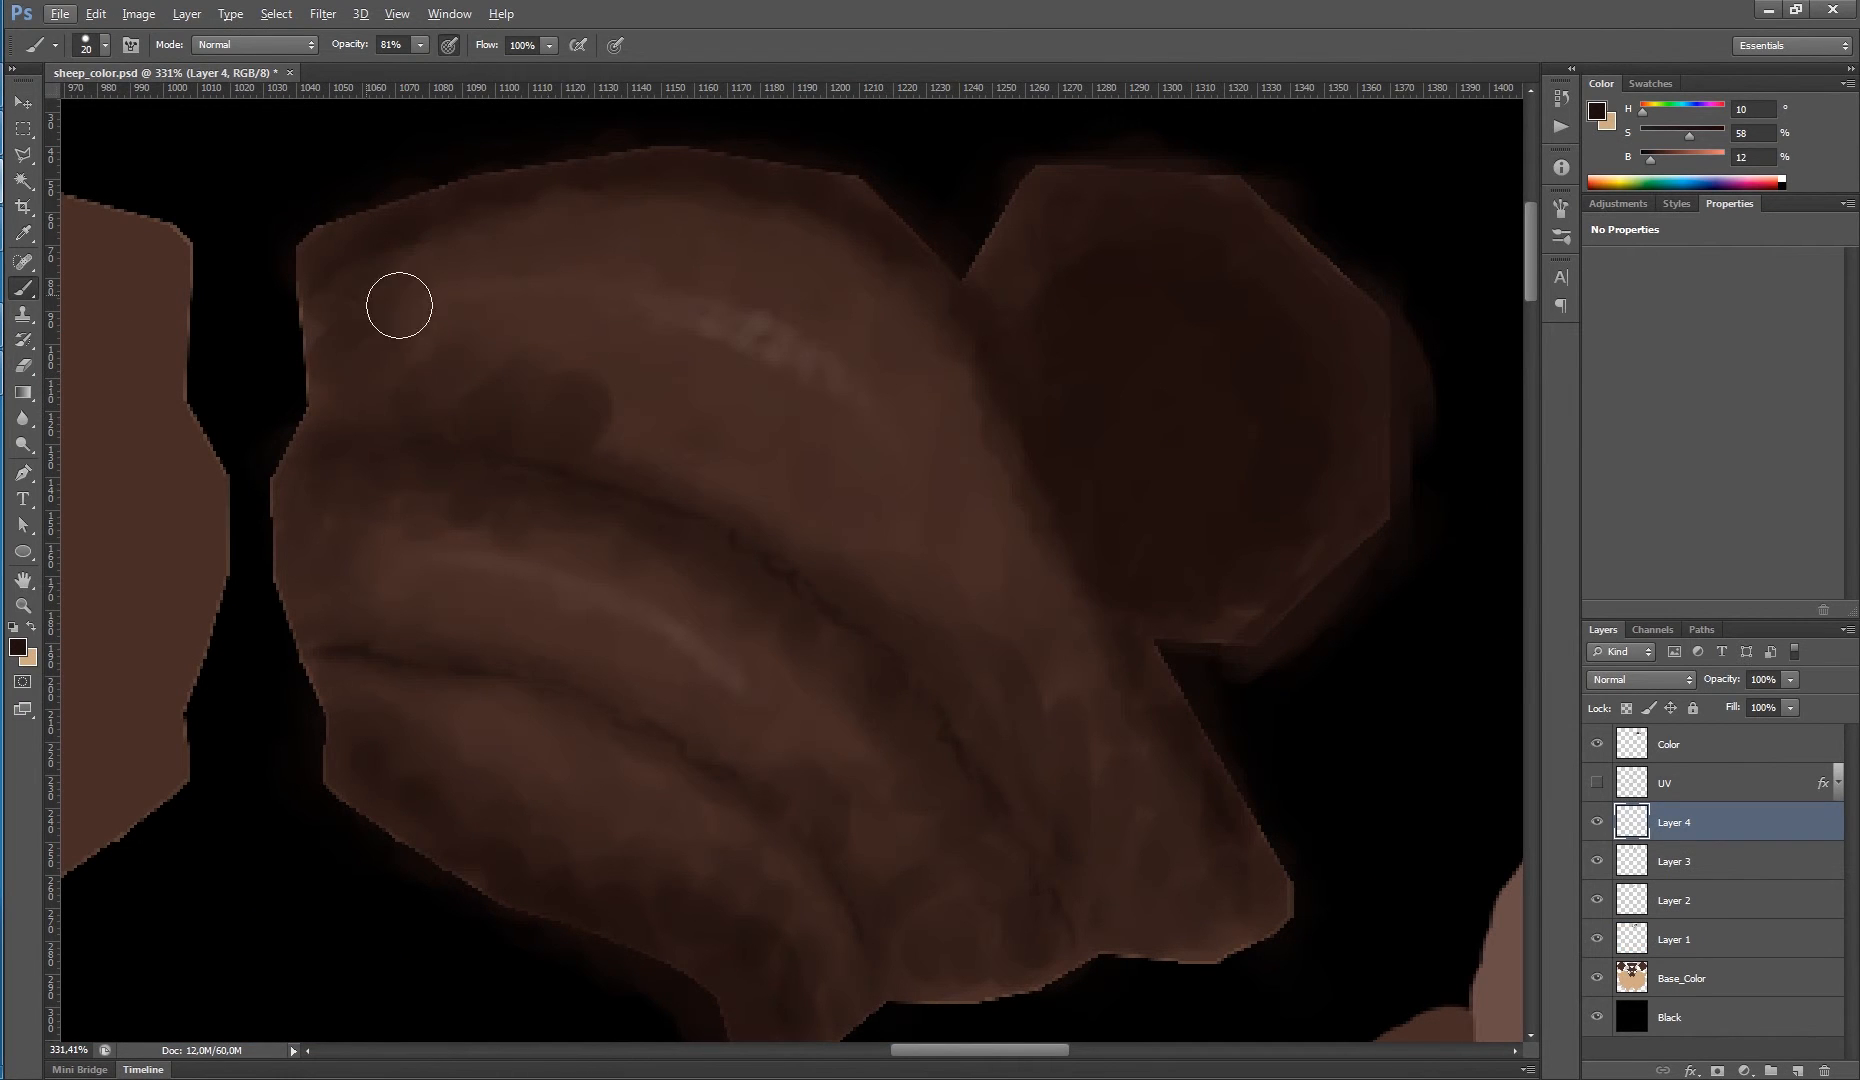
{"action": "left_click", "coordinate": [533, 323], "text": "alt"}
{"action": "left_click", "coordinate": [579, 410], "text": "alt"}
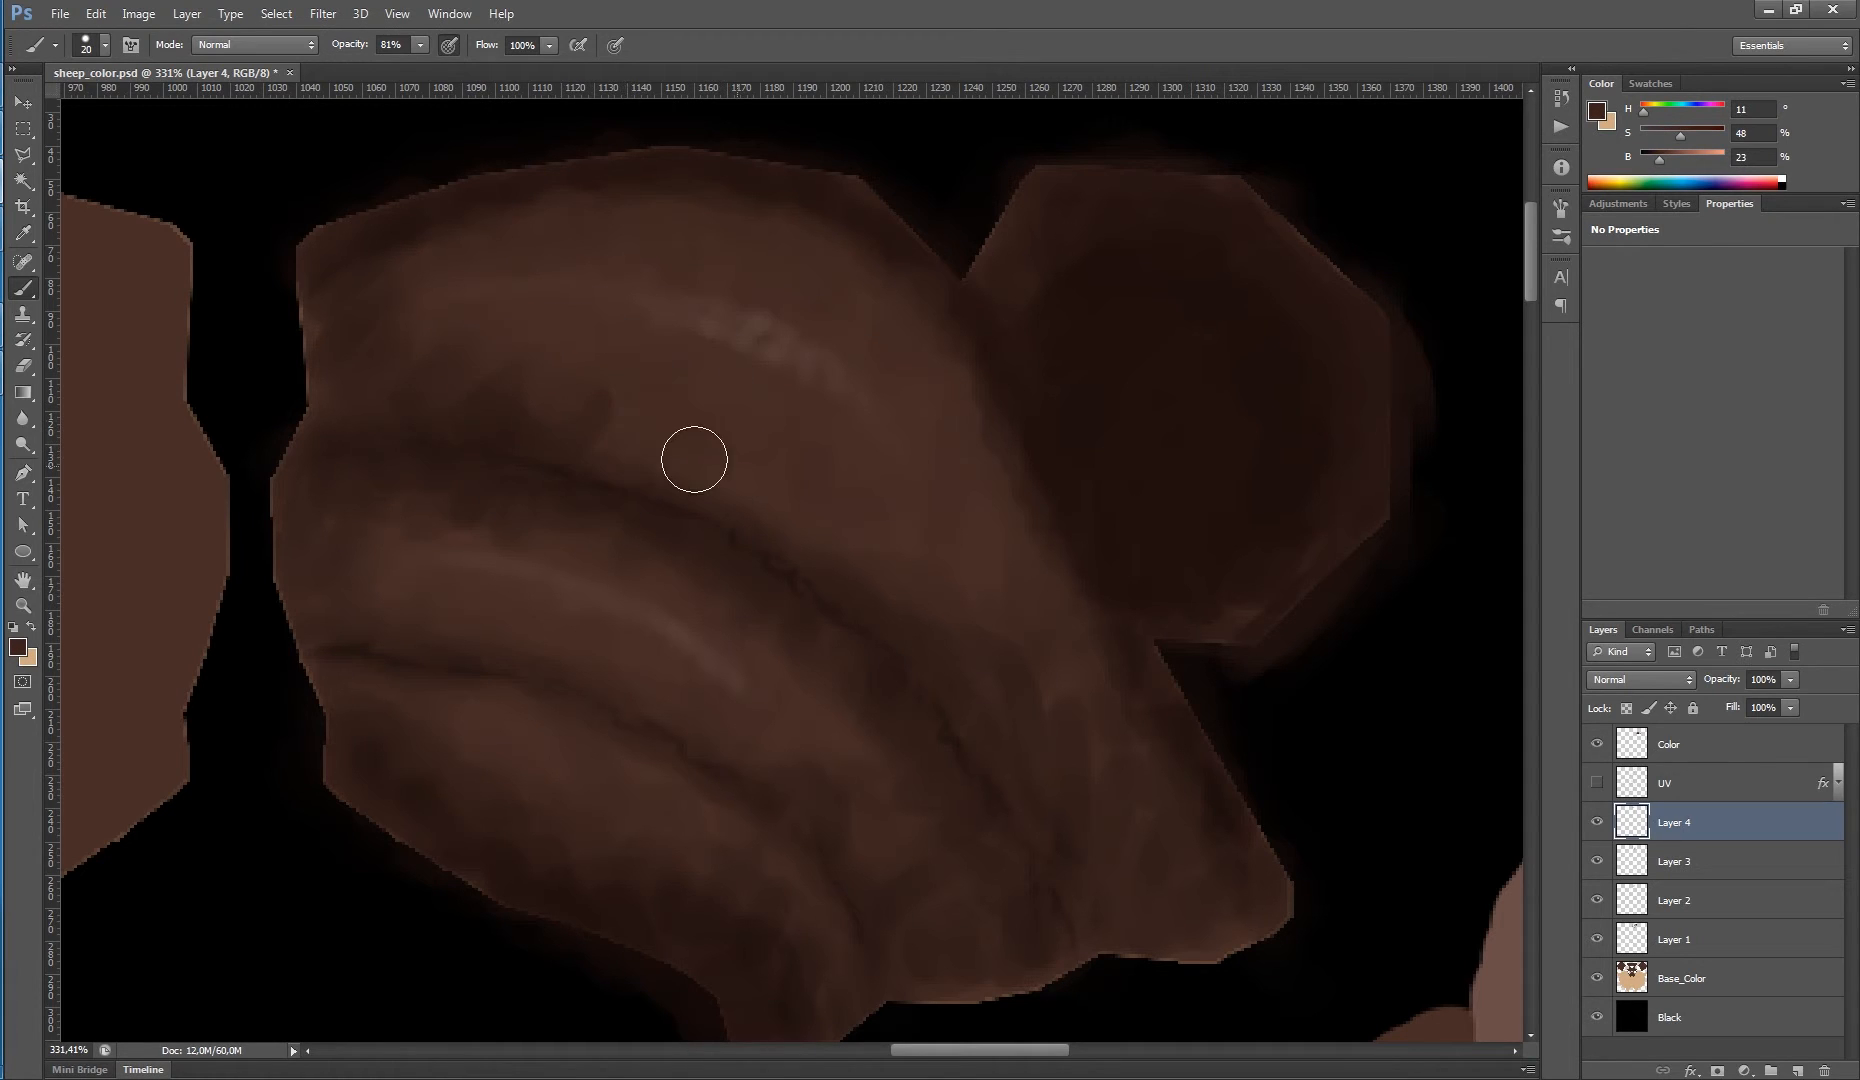
{"action": "left_click", "coordinate": [595, 440], "text": "alt"}
{"action": "left_click", "coordinate": [543, 420], "text": "alt"}
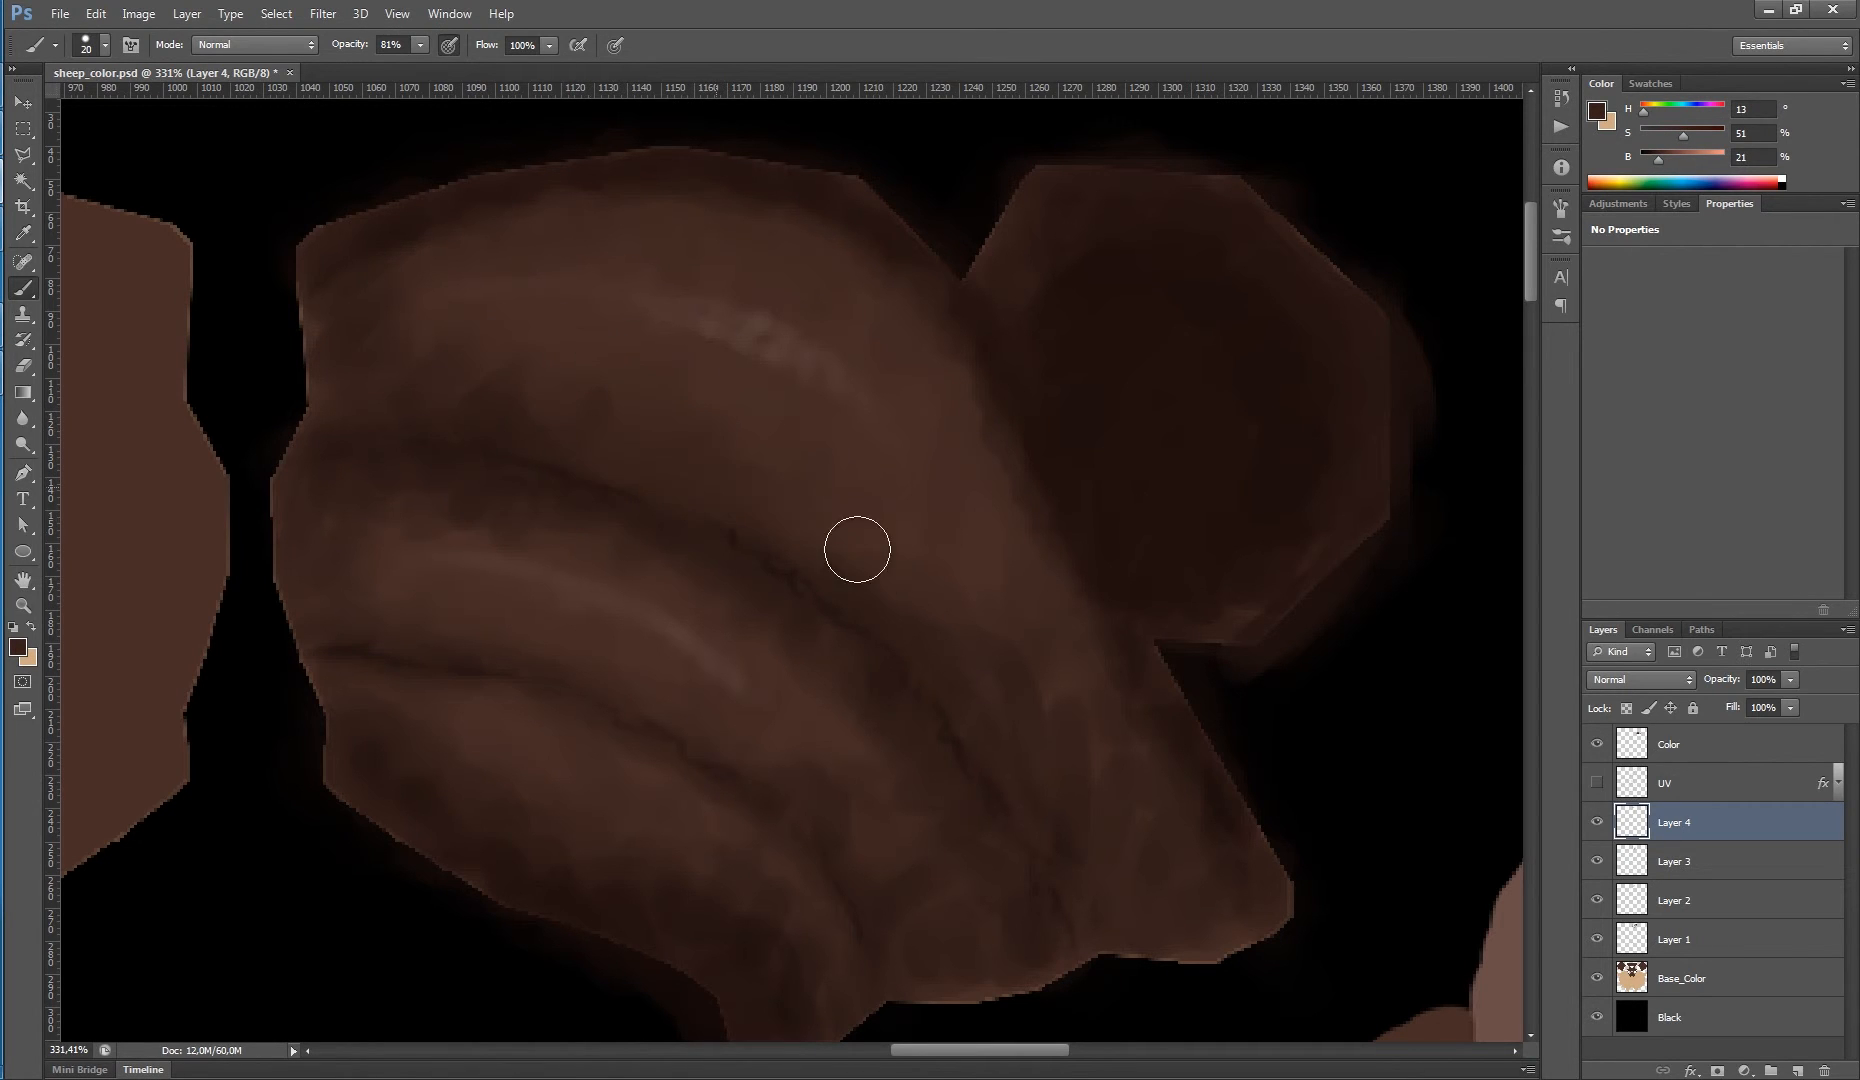
- Set the brush opacity to 54% and blend the shading across the foot piece's ridges, creases and edges with sampled browns
{"action": "left_click", "coordinate": [420, 45]}
{"action": "left_click", "coordinate": [393, 68]}
{"action": "left_click", "coordinate": [424, 227], "text": "alt"}
{"action": "left_click", "coordinate": [972, 400], "text": "alt"}
{"action": "left_click", "coordinate": [1141, 812], "text": "alt"}
{"action": "left_click", "coordinate": [885, 228], "text": "alt"}
{"action": "left_click", "coordinate": [845, 529], "text": "alt"}
{"action": "left_click", "coordinate": [454, 542], "text": "alt"}
{"action": "mouse_move", "coordinate": [1089, 619]}
{"action": "left_mouse_down"}
{"action": "mouse_move", "coordinate": [950, 575]}
{"action": "mouse_move", "coordinate": [868, 582]}
{"action": "left_mouse_up"}
{"action": "left_click", "coordinate": [866, 567], "text": "alt"}
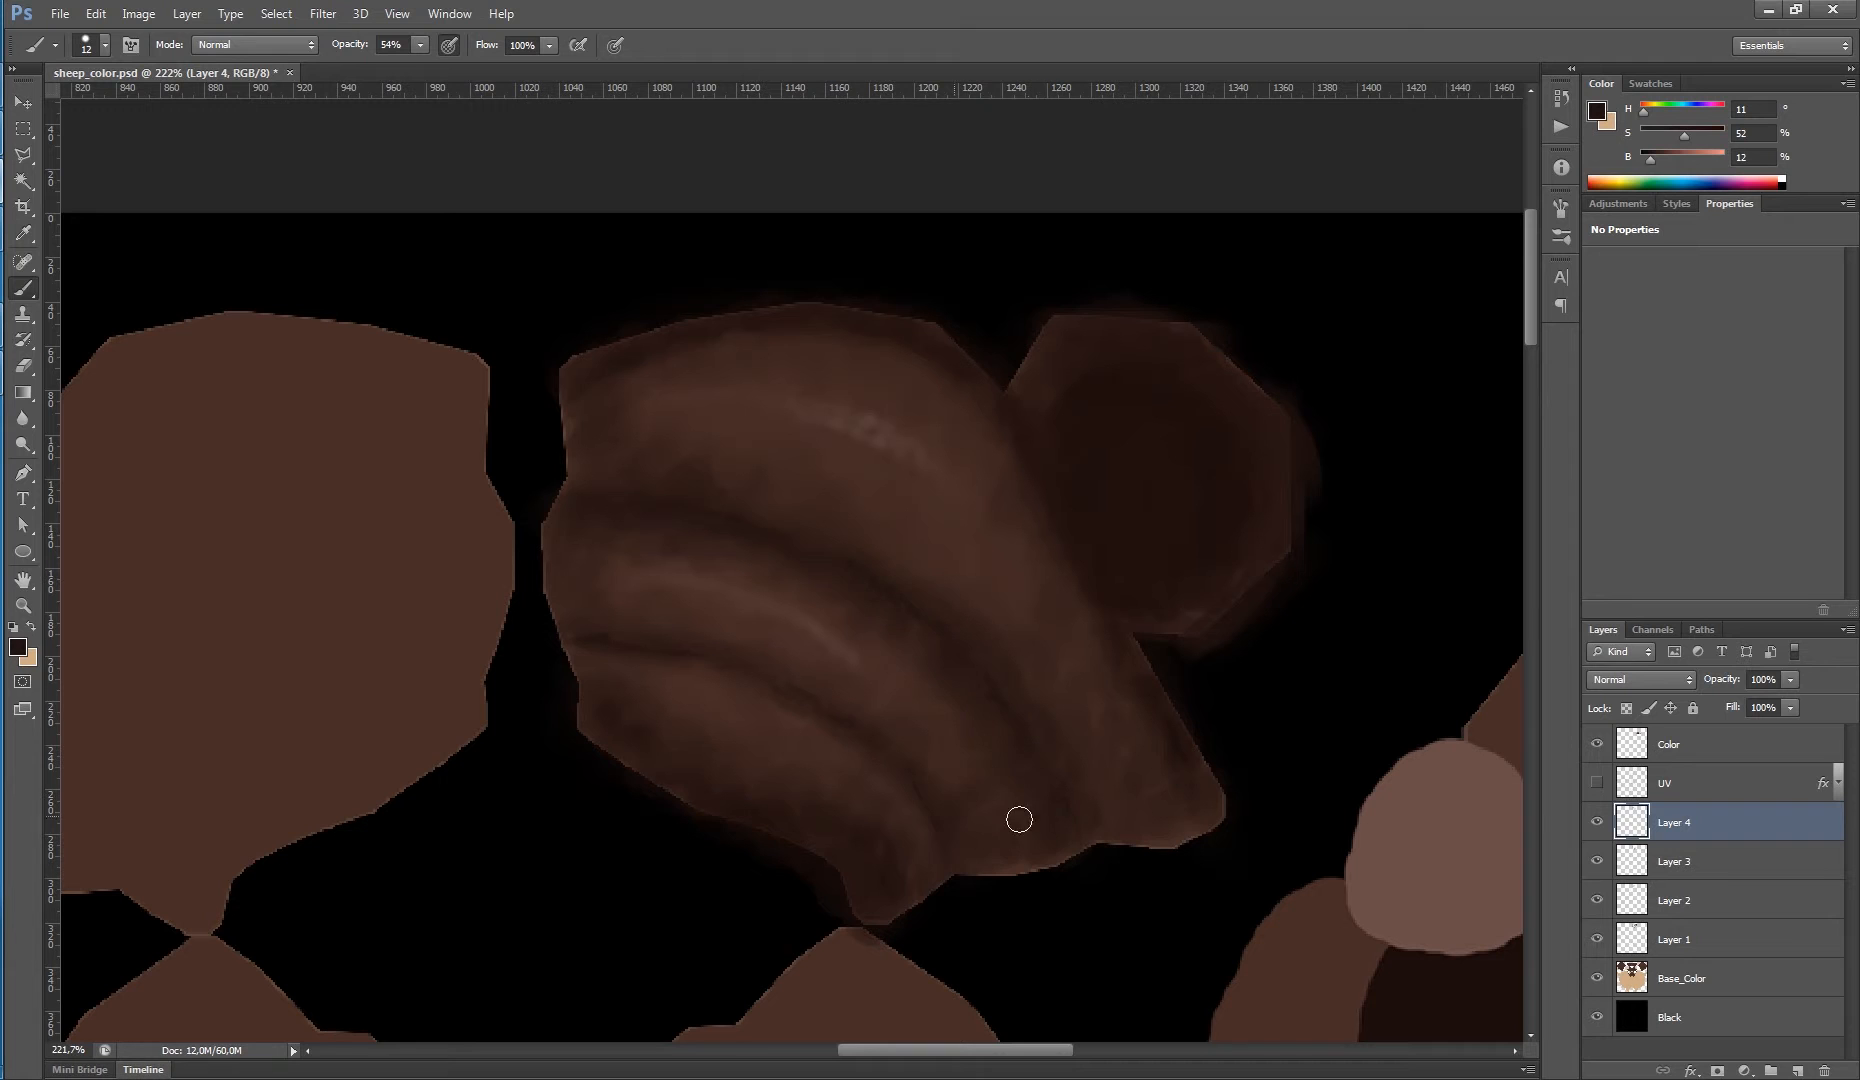
- Smooth the shading along the foot piece's upper edge with sampled browns and a 19 px brush
{"action": "left_click", "coordinate": [674, 354], "text": "alt"}
{"action": "right_click", "coordinate": [678, 352], "text": "alt"}
{"action": "left_click", "coordinate": [803, 321], "text": "alt"}
{"action": "left_click", "coordinate": [660, 403], "text": "alt"}
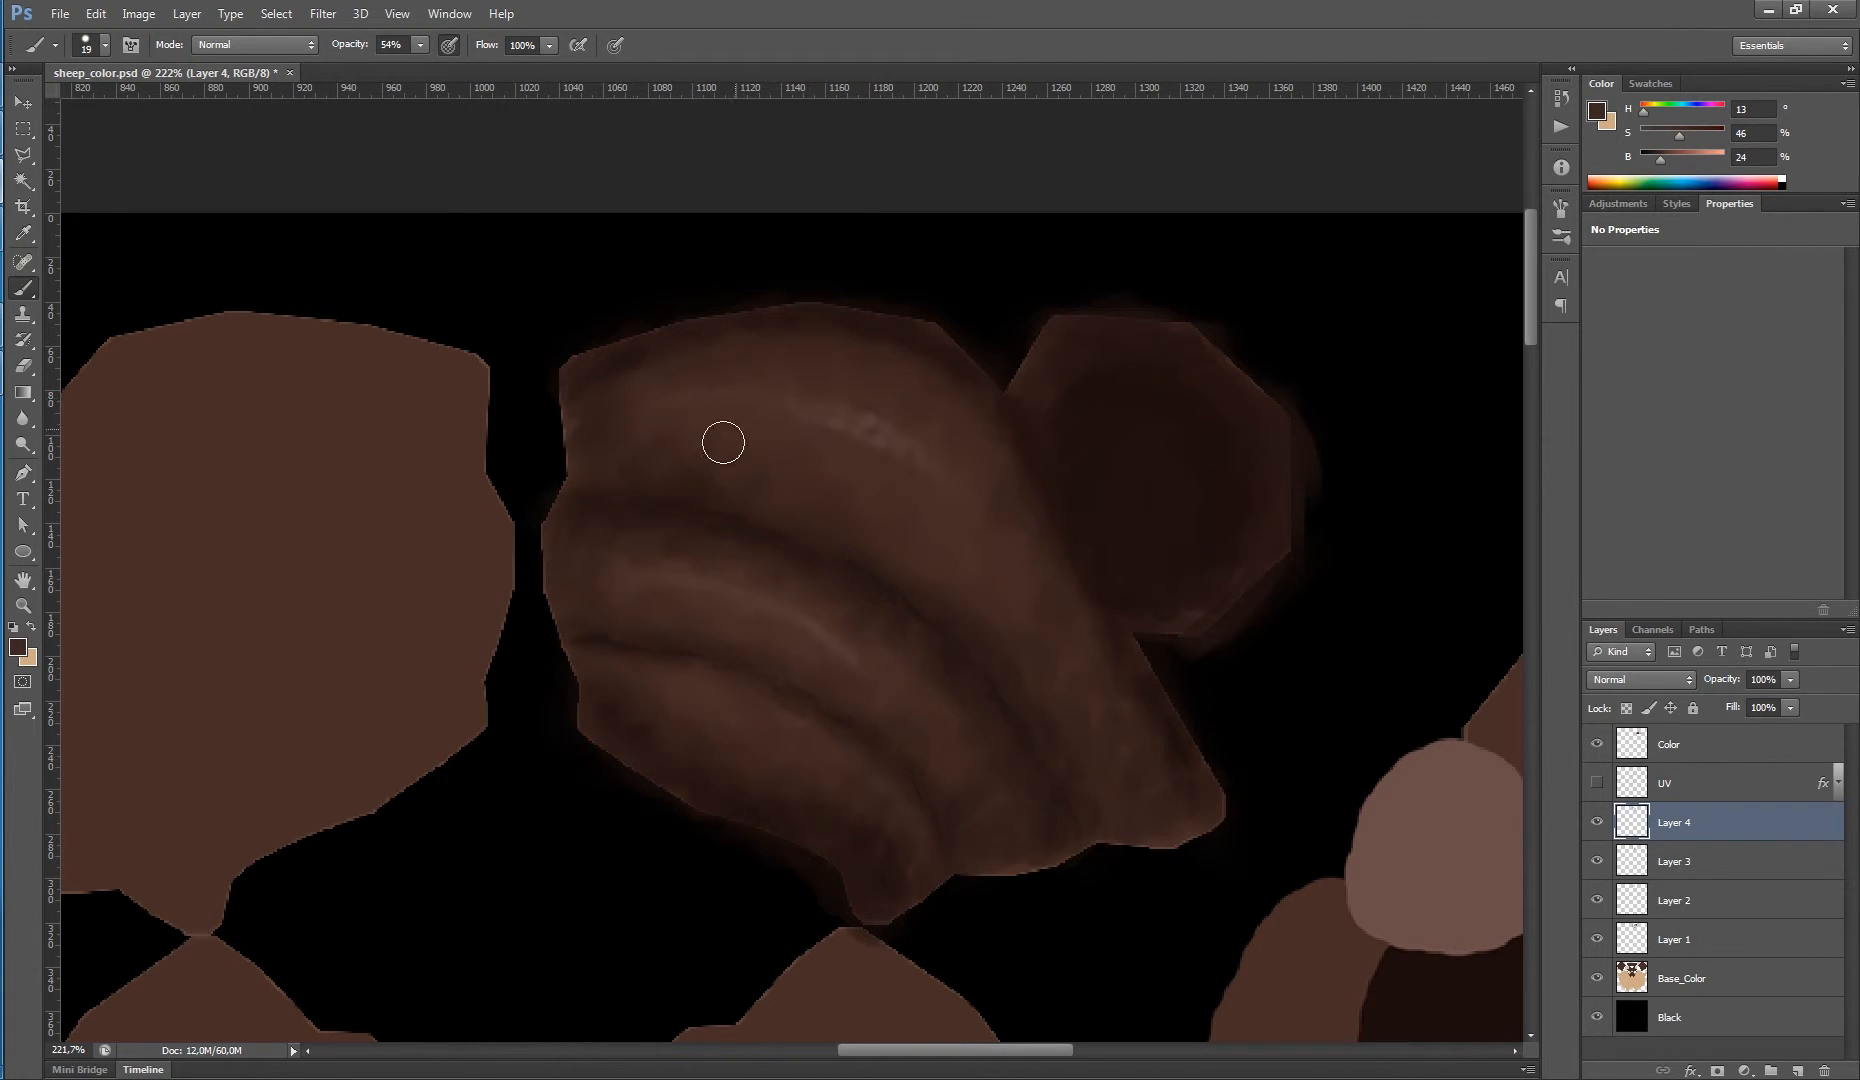
- Look over the whole texture, switch to Maya and examine the painted foot on the sheep model
{"action": "scroll", "coordinate": [1121, 581], "scroll_direction": "down", "scroll_amount": 4}
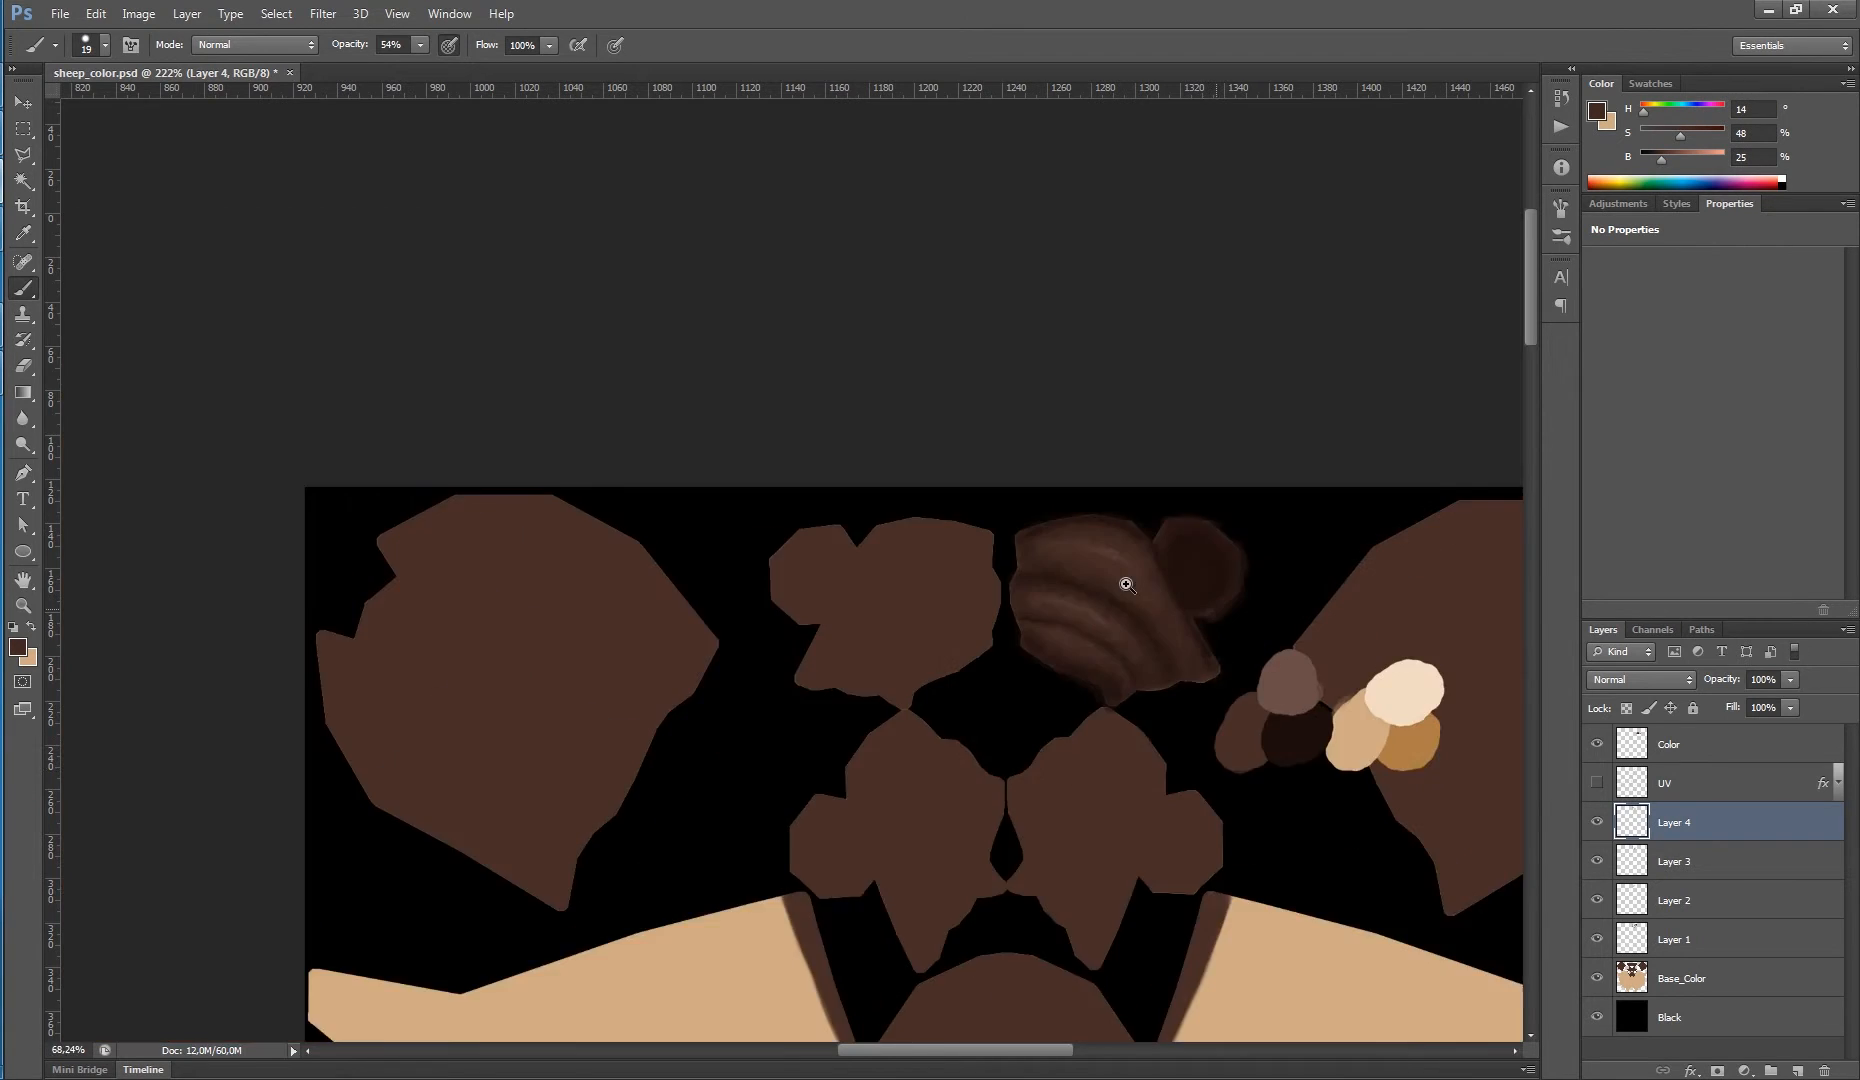
{"action": "scroll", "coordinate": [1275, 552], "scroll_direction": "up", "scroll_amount": 2}
{"action": "key", "text": "alt+Tab"}
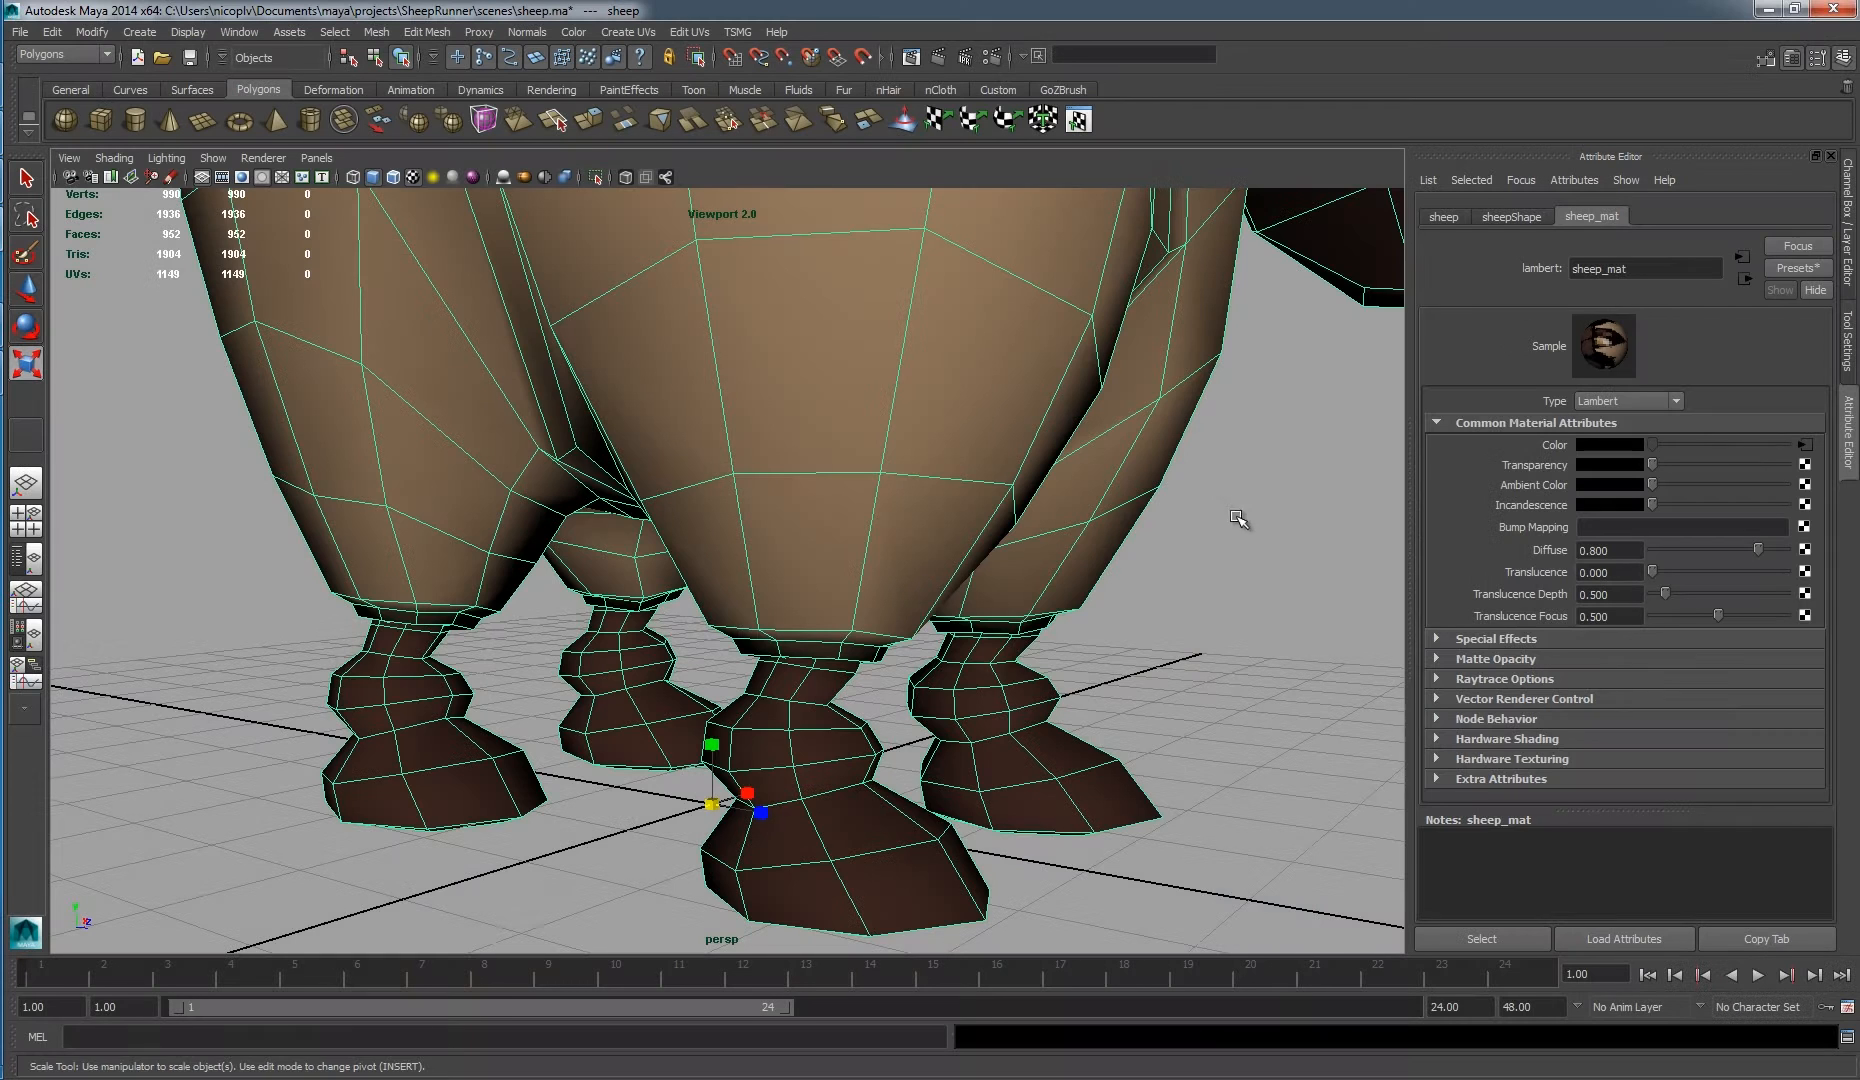
{"action": "left_click", "coordinate": [1603, 342]}
{"action": "left_click", "coordinate": [1279, 590]}
{"action": "left_click_drag", "start_coordinate": [1279, 590], "coordinate": [940, 655]}
{"action": "key", "text": "r"}
{"action": "left_click_drag", "start_coordinate": [1033, 528], "coordinate": [872, 515]}
- Return to Photoshop and blend the highlight on the foot piece's lower ridge into the surrounding brown with sampled colours
{"action": "key", "text": "alt+Tab"}
{"action": "left_click_drag", "start_coordinate": [979, 537], "coordinate": [1090, 537]}
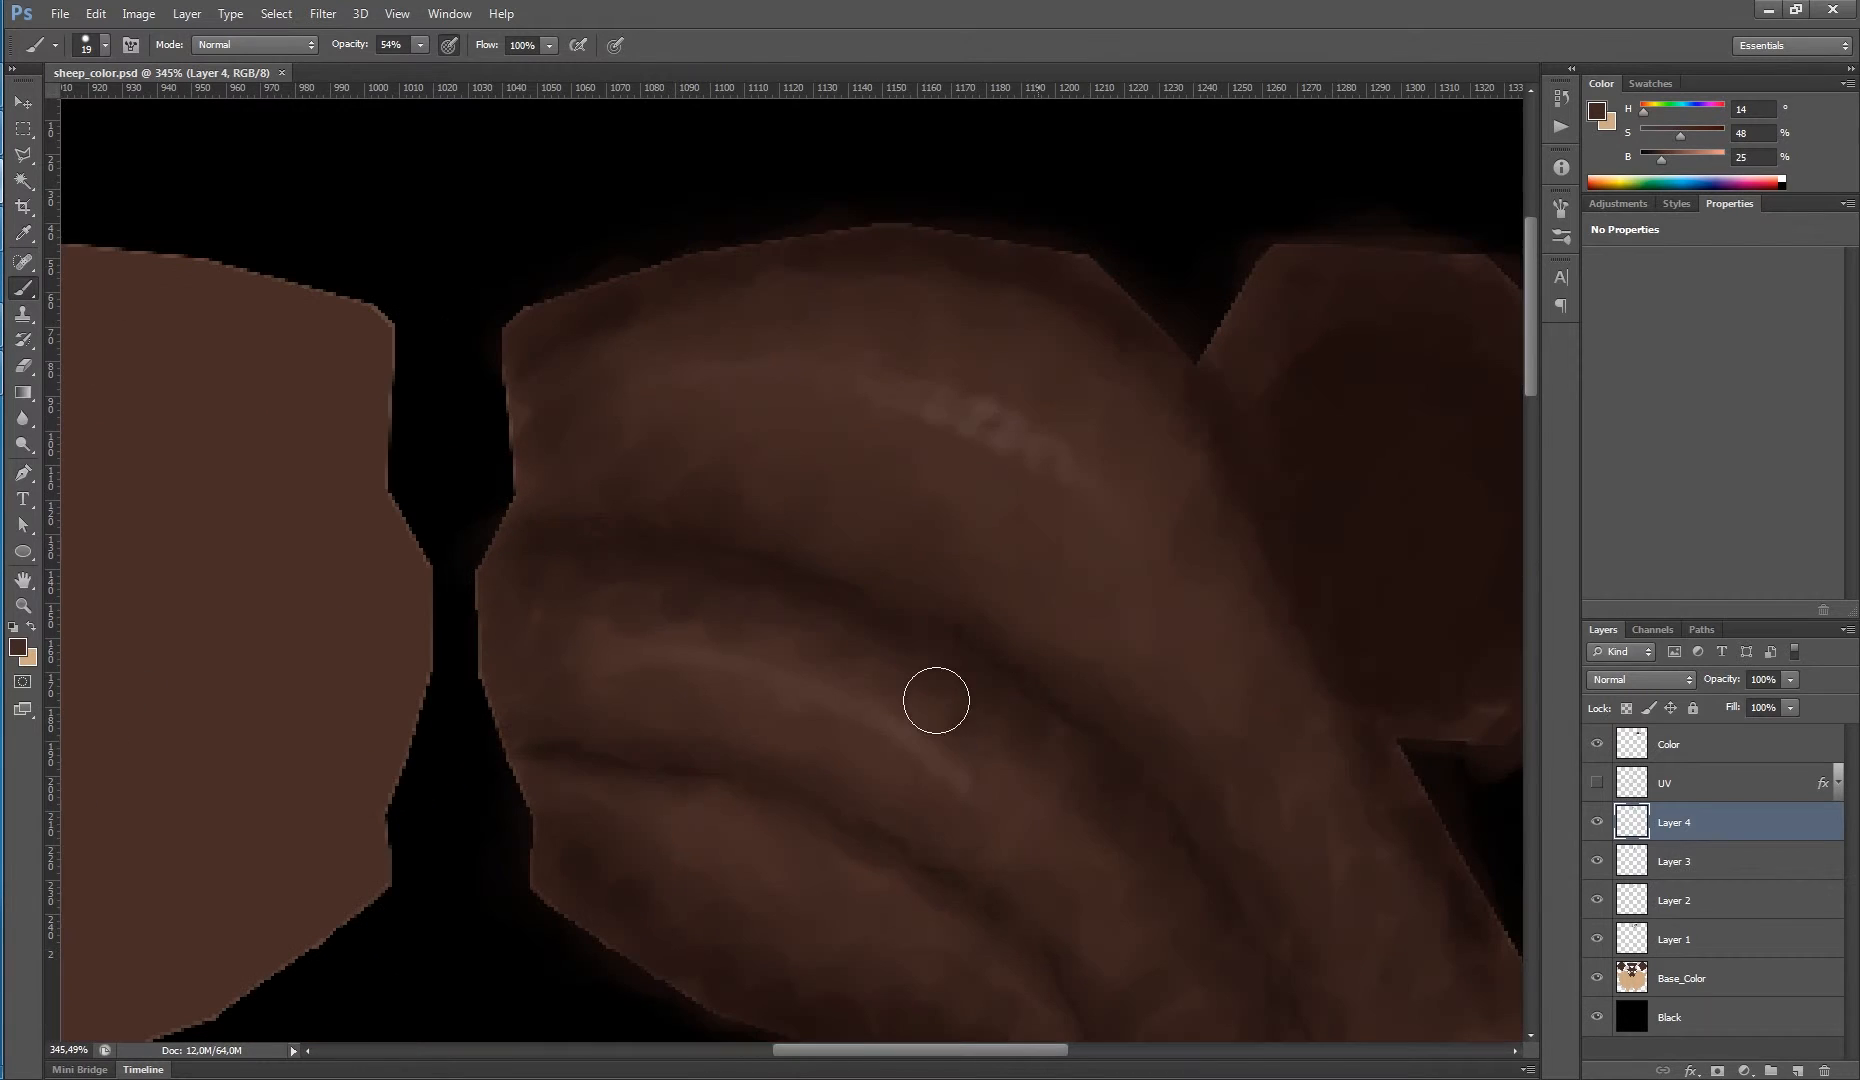
{"action": "left_click", "coordinate": [902, 732], "text": "alt"}
{"action": "left_click_drag", "start_coordinate": [838, 715], "coordinate": [668, 656]}
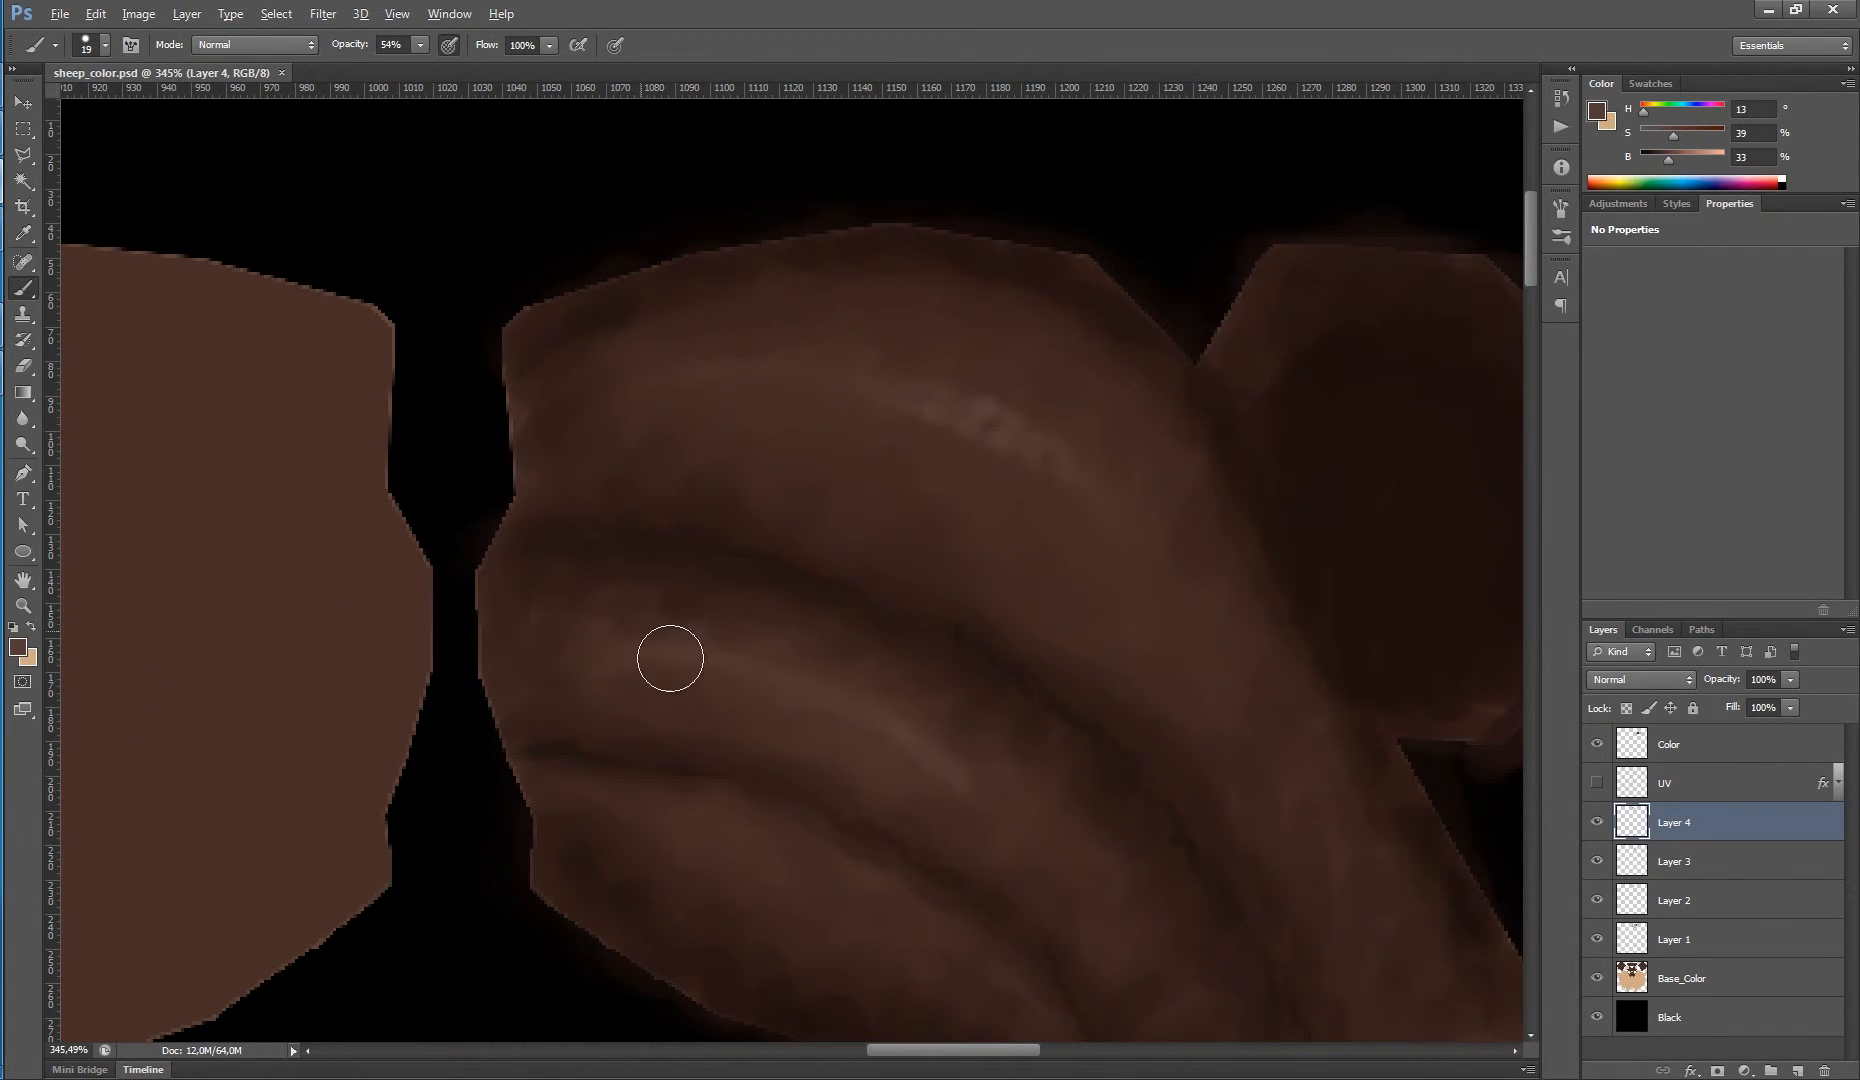
{"action": "left_click", "coordinate": [989, 799], "text": "alt"}
{"action": "left_click_drag", "start_coordinate": [939, 785], "coordinate": [825, 744]}
{"action": "left_click", "coordinate": [887, 787], "text": "alt"}
{"action": "left_click", "coordinate": [1007, 786], "text": "alt"}
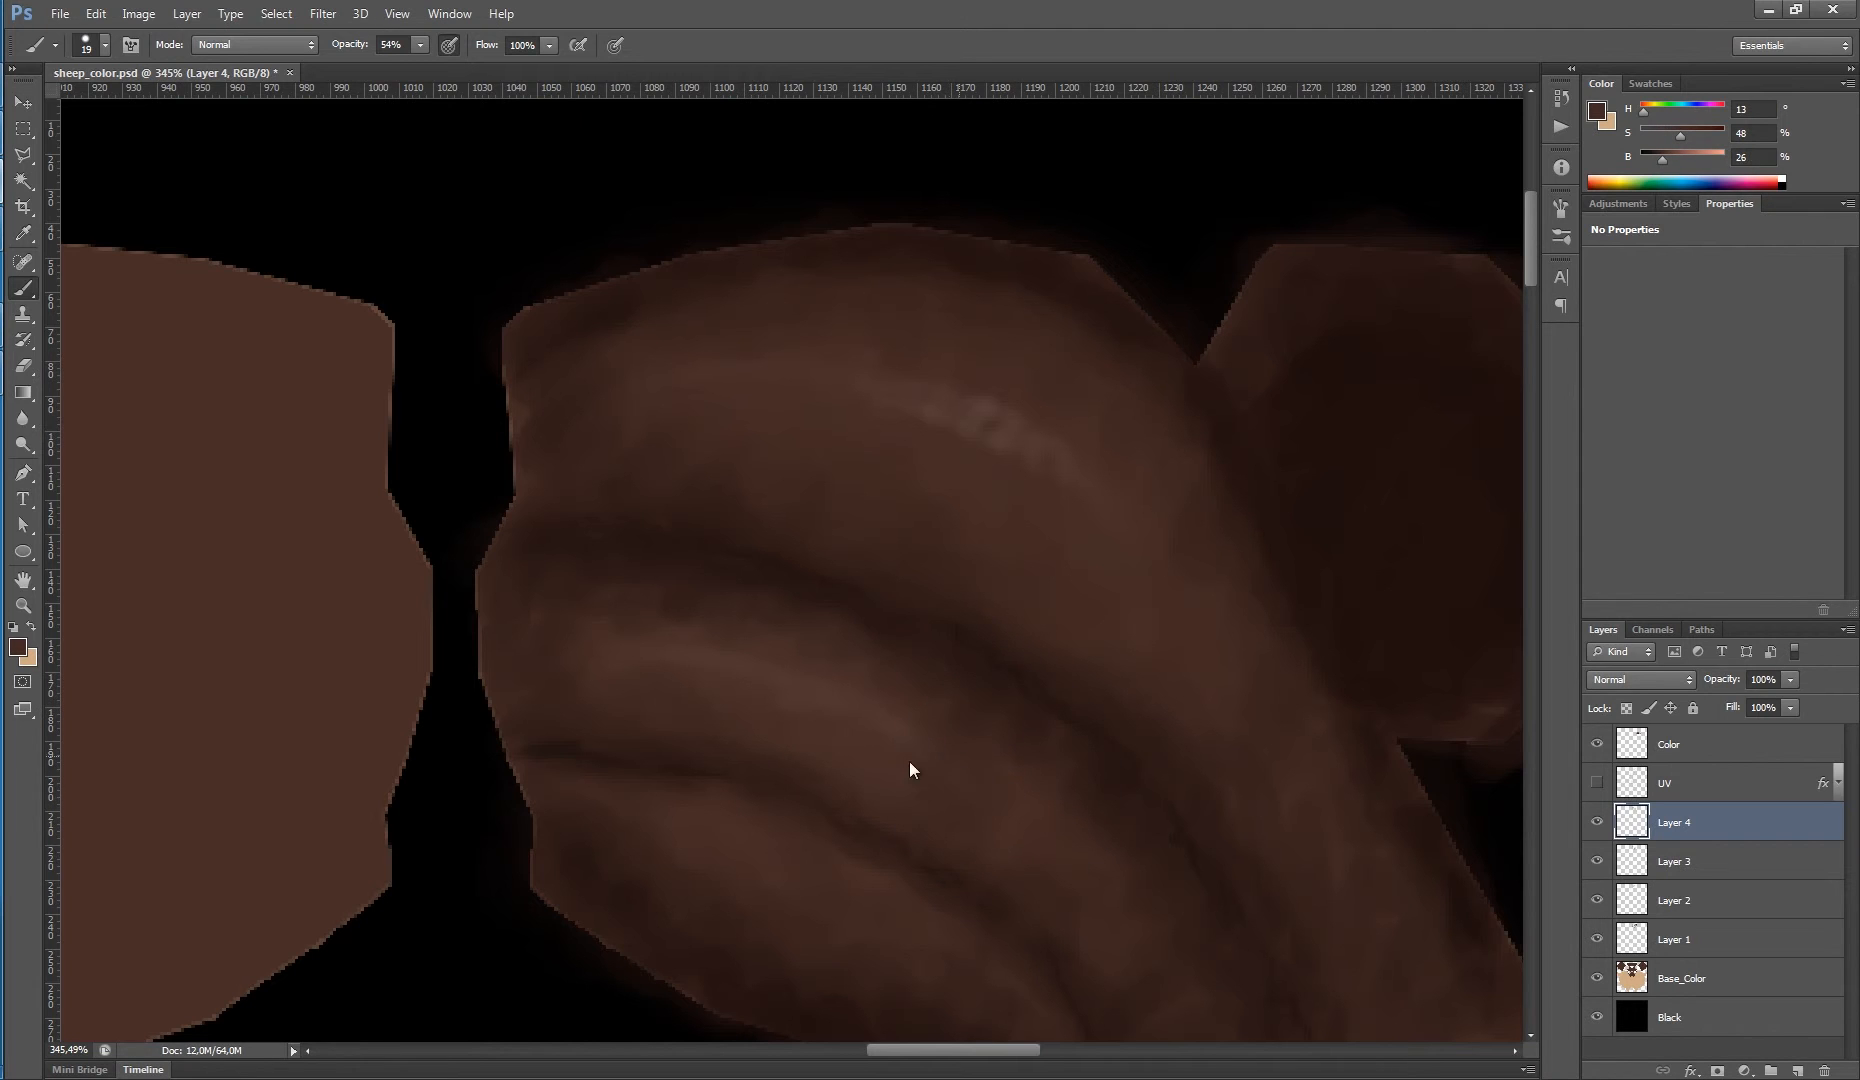
- Smooth the jagged highlight on the foot piece's upper ridge into a soft band with sampled browns and the 19 px brush
{"action": "left_click", "coordinate": [959, 410], "text": "alt"}
{"action": "left_click", "coordinate": [956, 410], "text": "alt"}
{"action": "left_click", "coordinate": [998, 446], "text": "alt"}
{"action": "left_click", "coordinate": [1138, 449], "text": "alt"}
{"action": "left_click_drag", "start_coordinate": [1208, 640], "coordinate": [1236, 590]}
{"action": "left_click", "coordinate": [1141, 614], "text": "alt"}
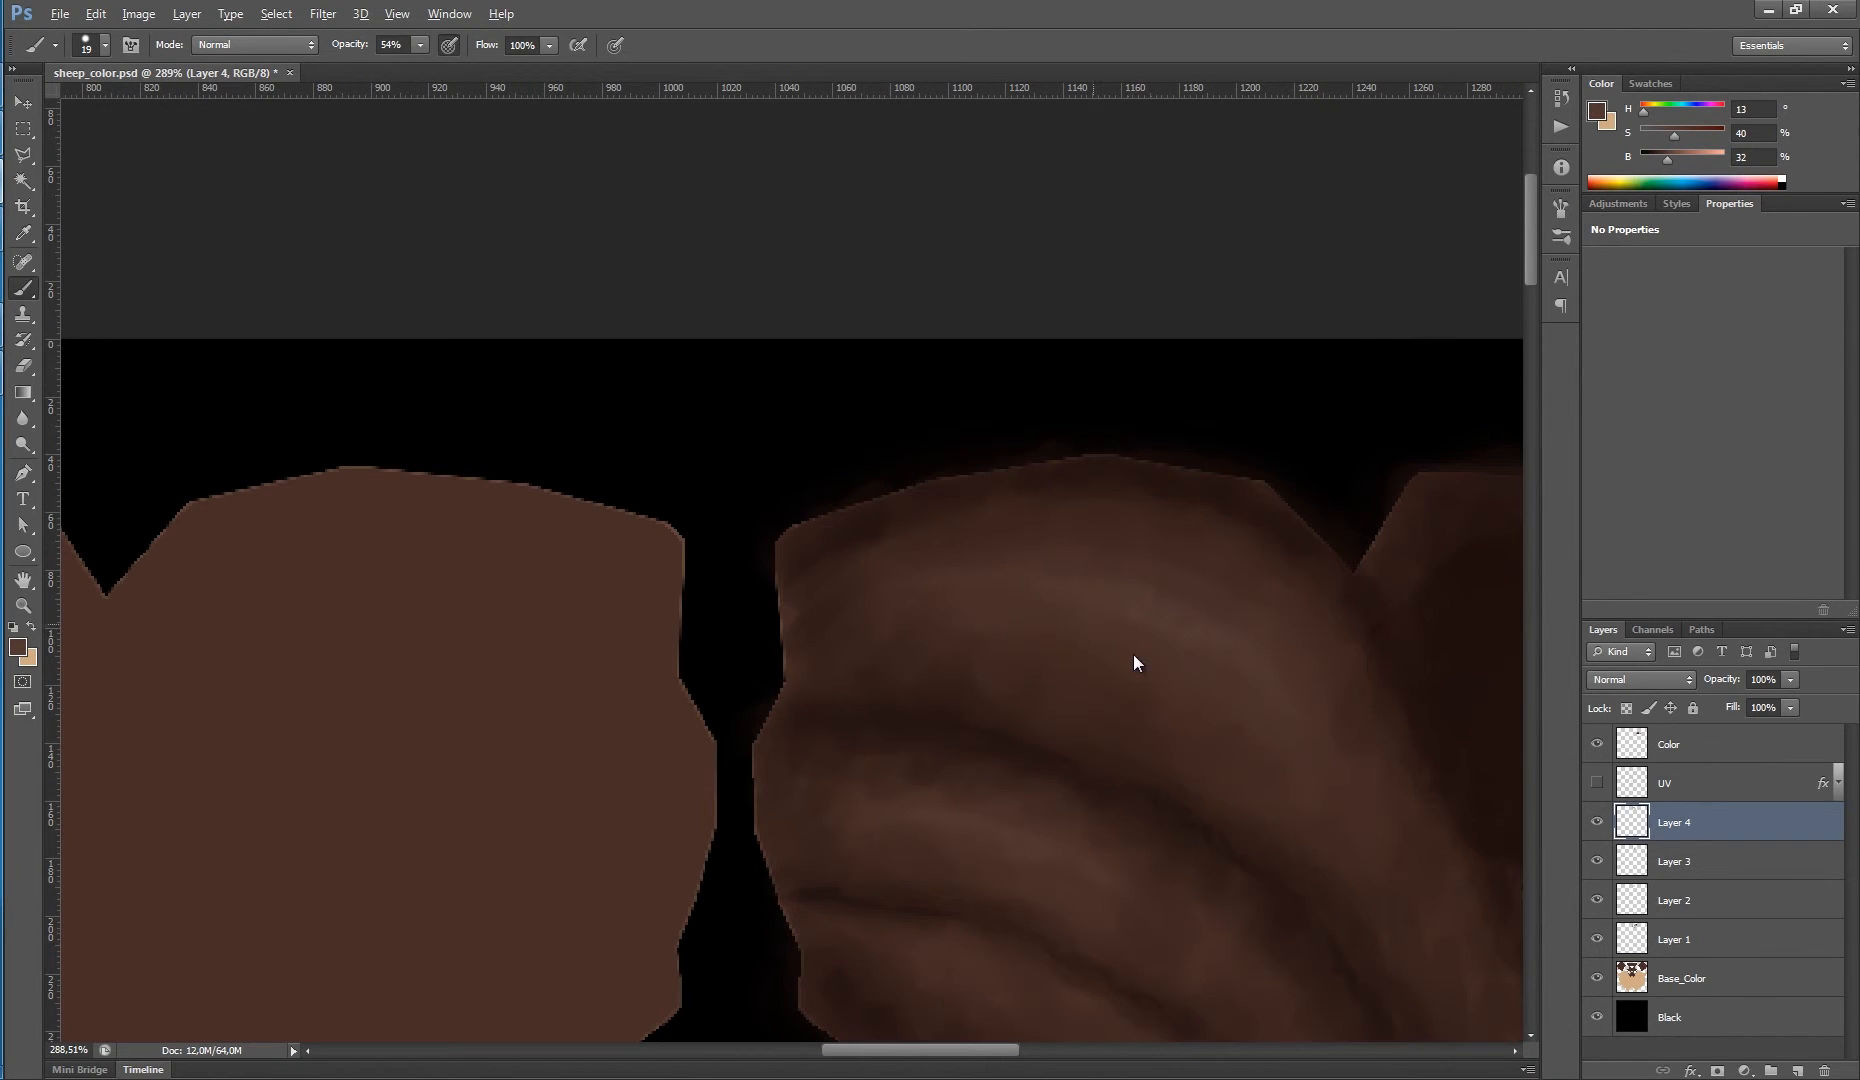
{"action": "left_click", "coordinate": [978, 656], "text": "alt"}
{"action": "left_click_drag", "start_coordinate": [1248, 738], "coordinate": [1150, 750]}
{"action": "left_click_drag", "start_coordinate": [1290, 750], "coordinate": [1365, 750]}
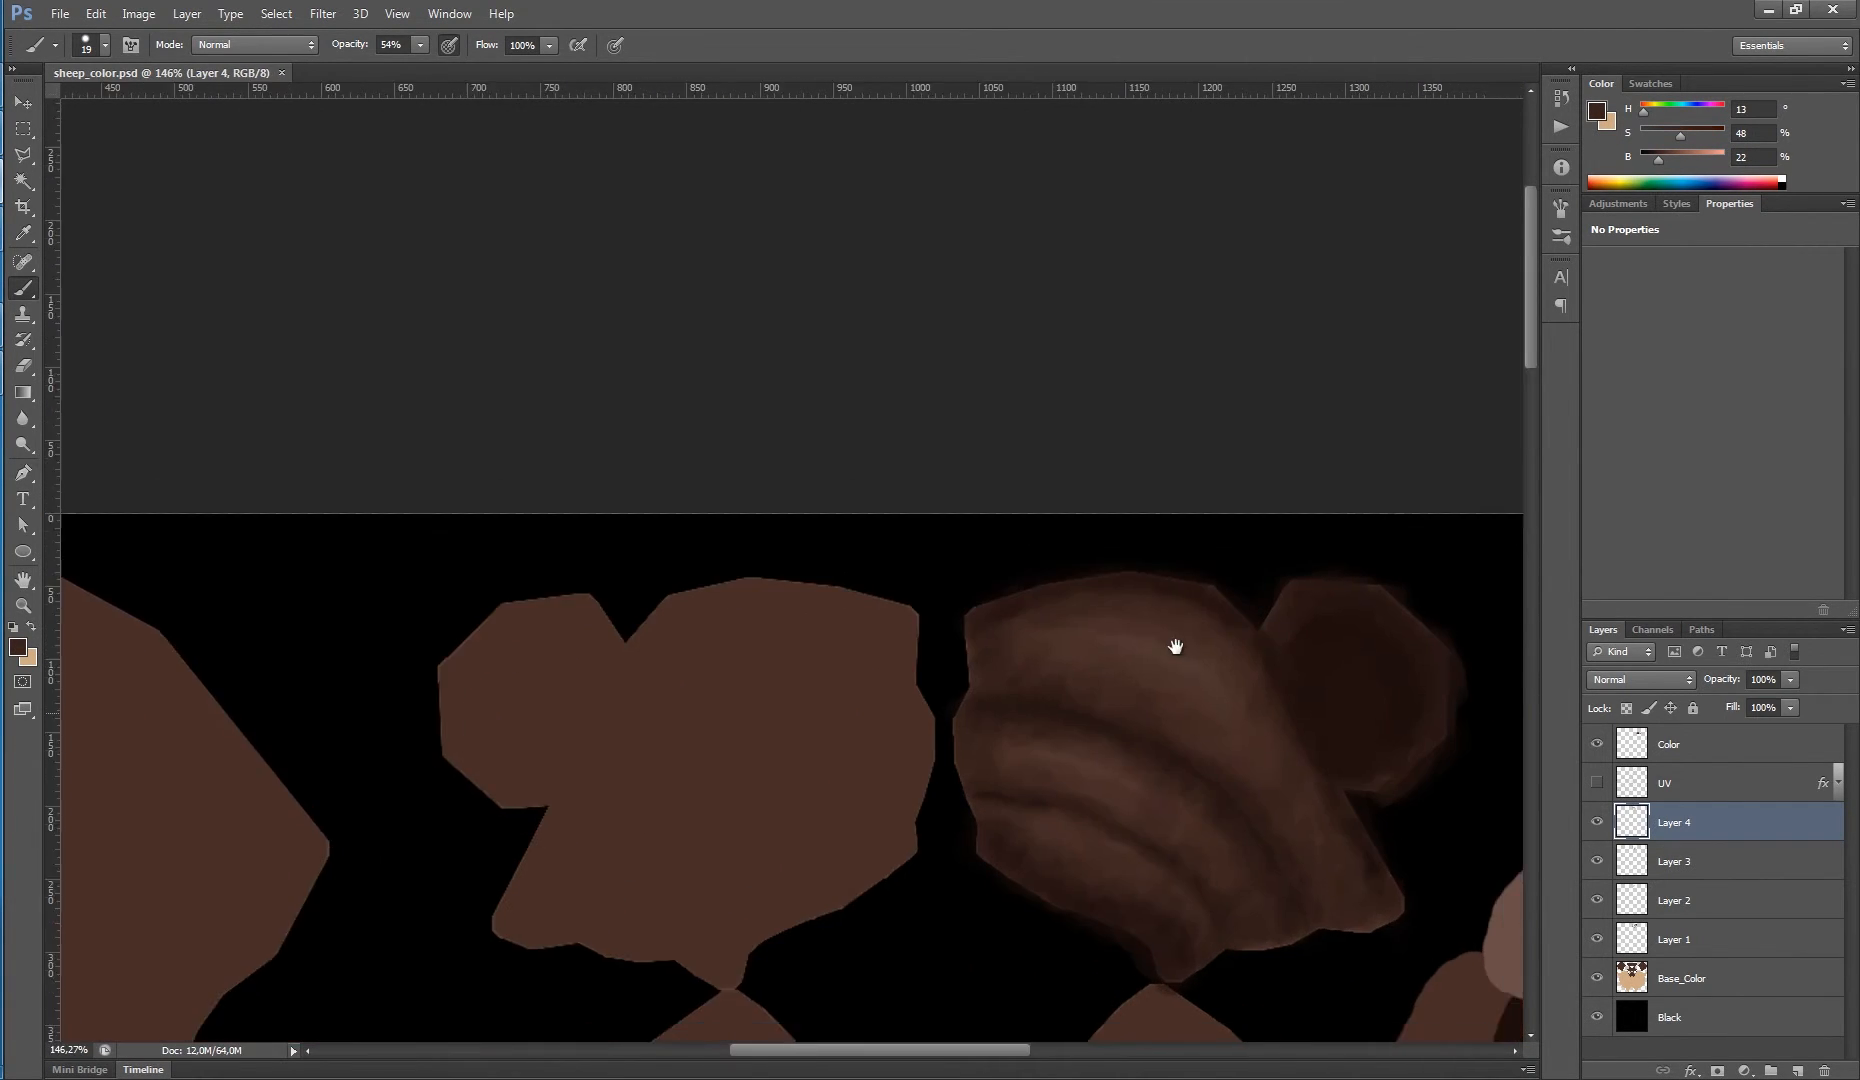
- Switch to Maya, refresh the sheep_mat swatch on the sheep model and examine the painted foot
{"action": "left_click_drag", "start_coordinate": [1175, 647], "coordinate": [775, 317]}
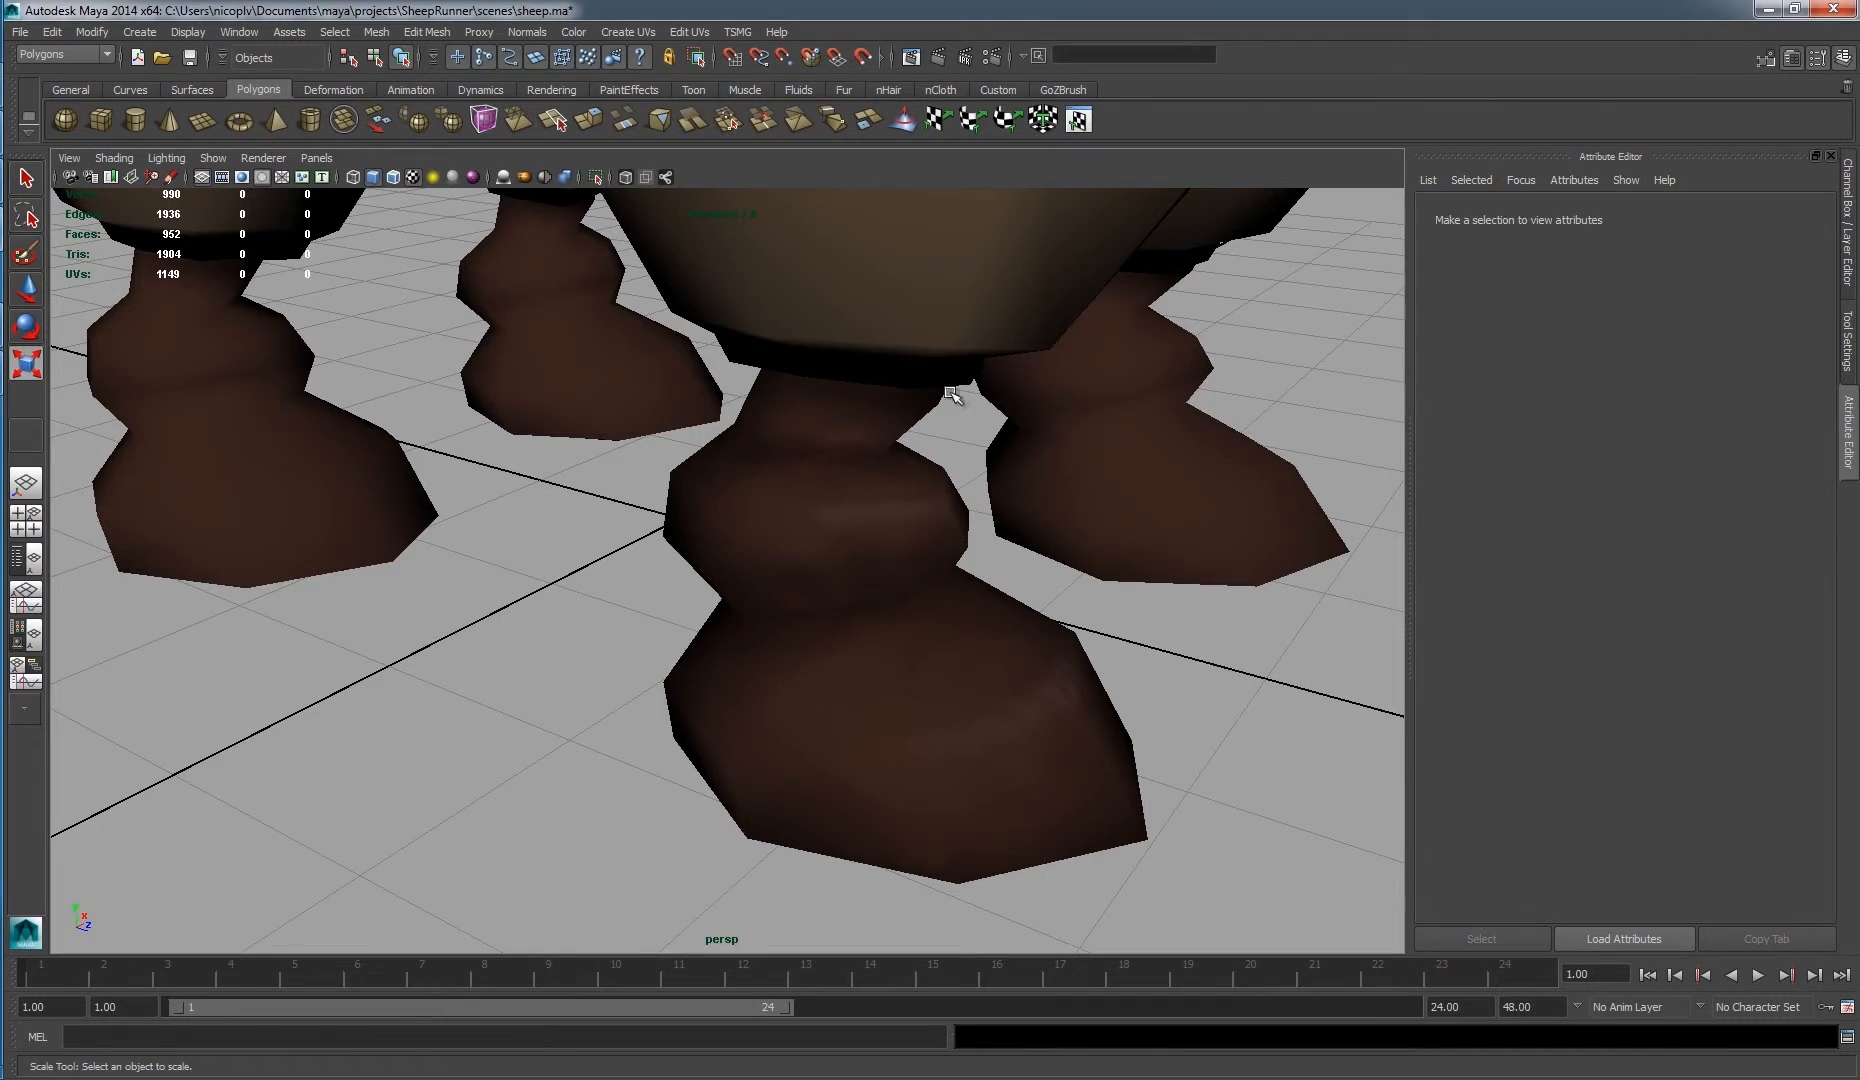
{"action": "left_click", "coordinate": [1008, 502]}
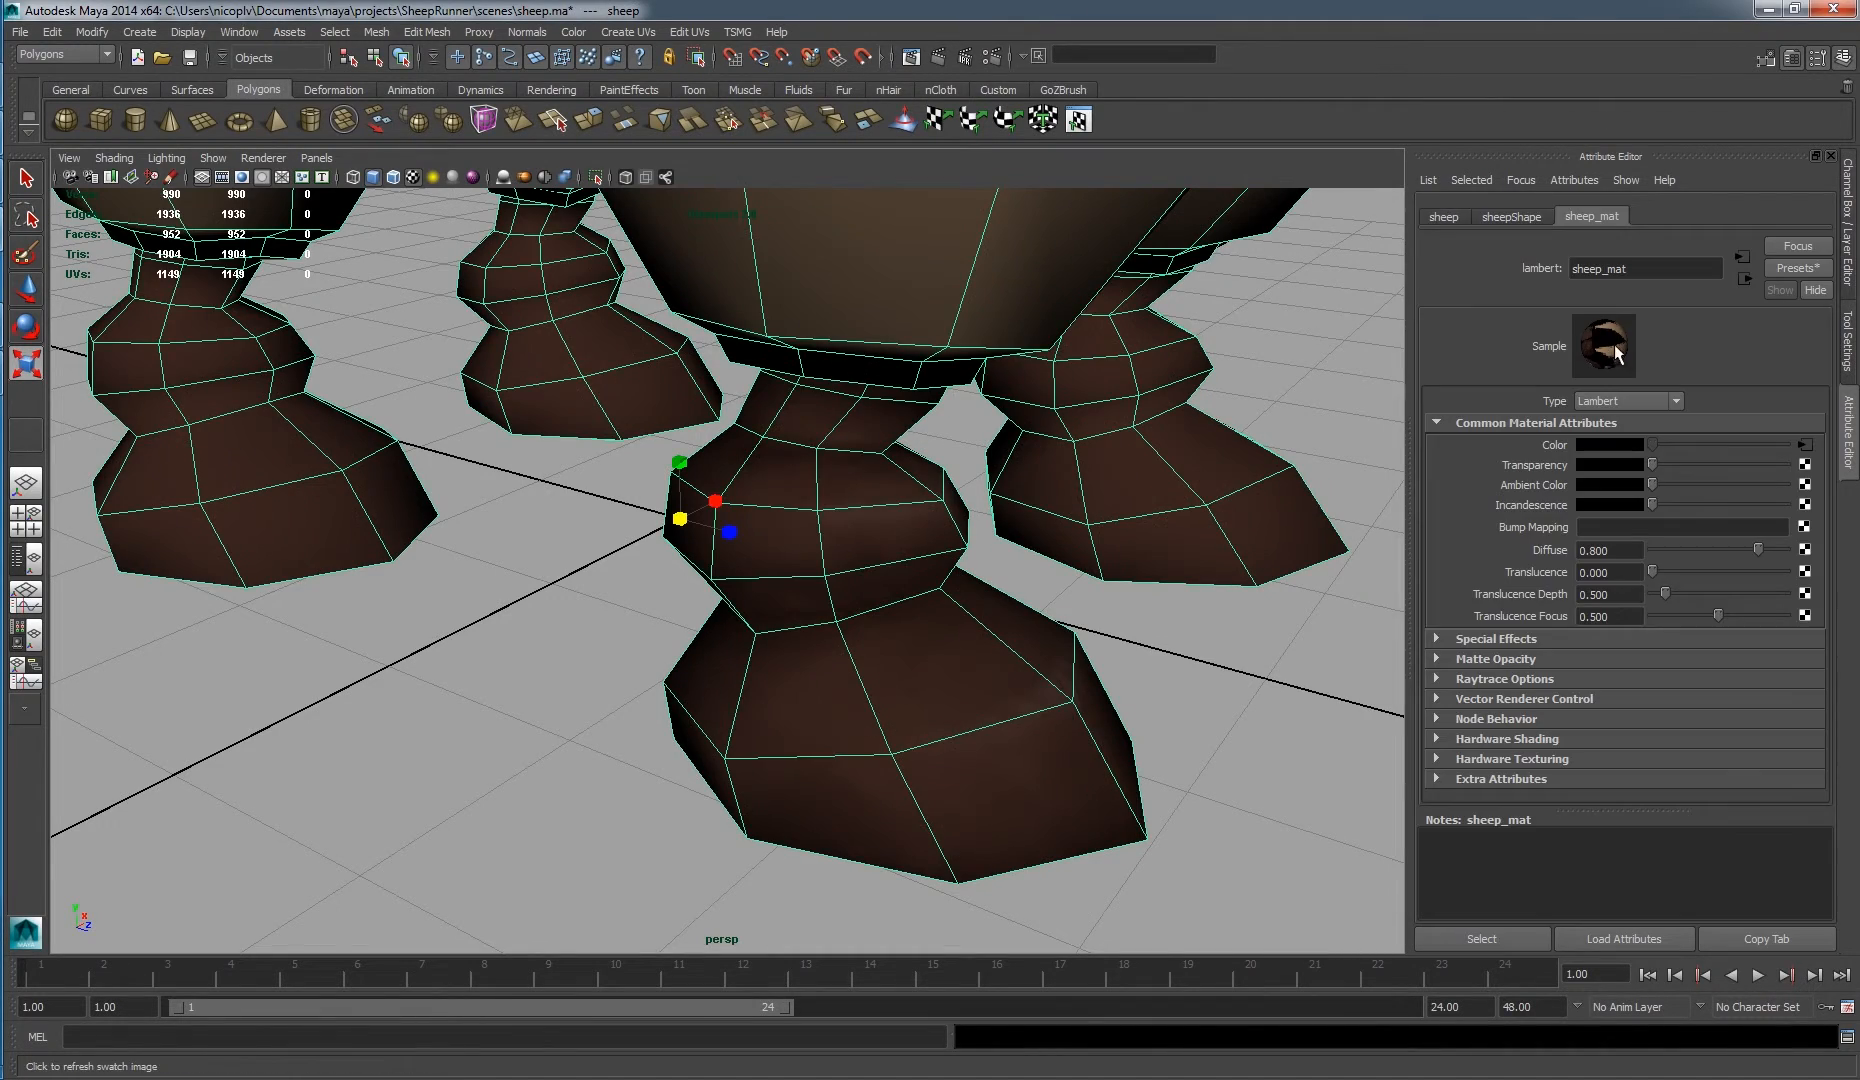
{"action": "left_click", "coordinate": [1237, 663]}
{"action": "mouse_move", "coordinate": [1237, 663]}
{"action": "left_mouse_down"}
{"action": "mouse_move", "coordinate": [677, 561]}
{"action": "mouse_move", "coordinate": [1125, 615]}
{"action": "mouse_move", "coordinate": [1138, 543]}
{"action": "mouse_move", "coordinate": [1208, 519]}
{"action": "mouse_move", "coordinate": [992, 540]}
{"action": "mouse_move", "coordinate": [1017, 561]}
{"action": "mouse_move", "coordinate": [680, 513]}
{"action": "mouse_move", "coordinate": [747, 480]}
{"action": "mouse_move", "coordinate": [884, 291]}
{"action": "mouse_move", "coordinate": [924, 432]}
{"action": "mouse_move", "coordinate": [884, 494]}
{"action": "mouse_move", "coordinate": [1146, 581]}
{"action": "mouse_move", "coordinate": [1196, 320]}
{"action": "mouse_move", "coordinate": [1036, 496]}
{"action": "mouse_move", "coordinate": [1150, 440]}
{"action": "mouse_move", "coordinate": [1113, 345]}
{"action": "mouse_move", "coordinate": [995, 453]}
{"action": "mouse_move", "coordinate": [990, 400]}
{"action": "left_mouse_up"}
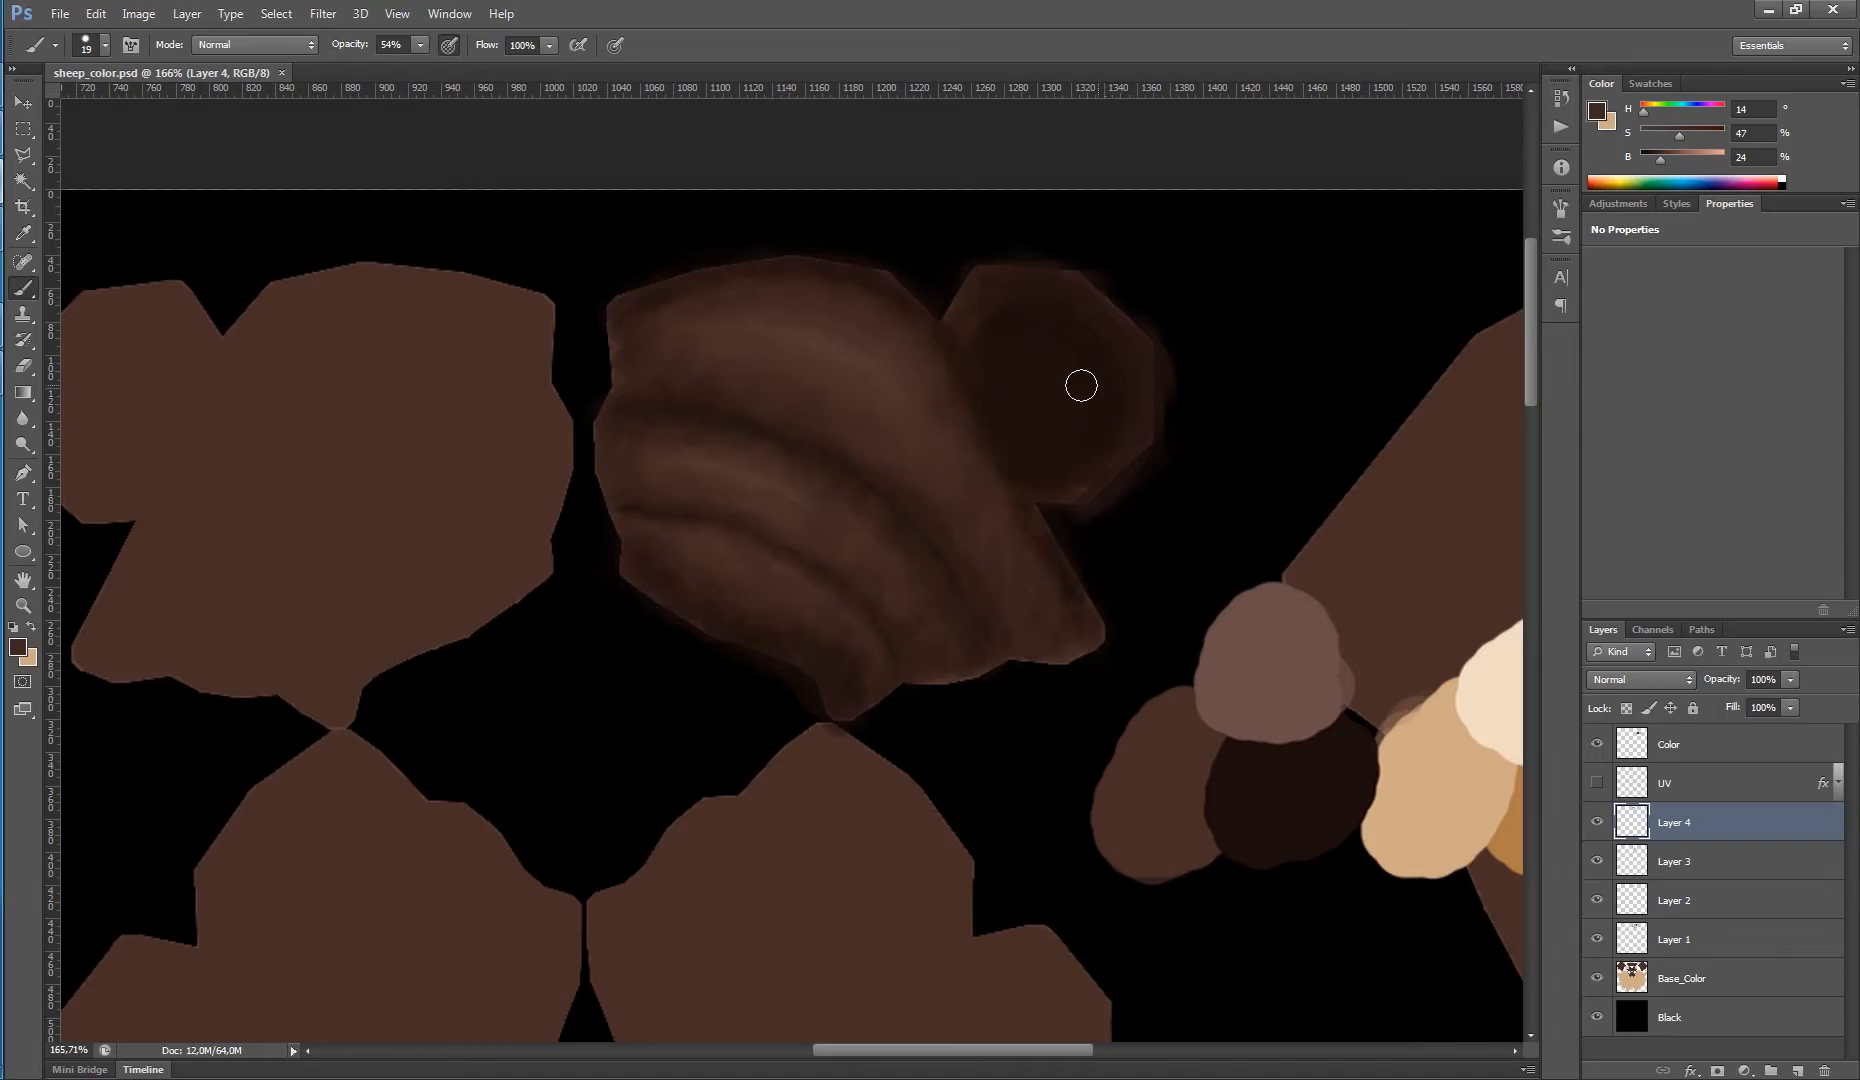
- Return to Photoshop and soften the shading along the foot piece's upper edge with a sampled brown and a 43 px brush
{"action": "scroll", "coordinate": [860, 320], "scroll_direction": "up", "scroll_amount": 3}
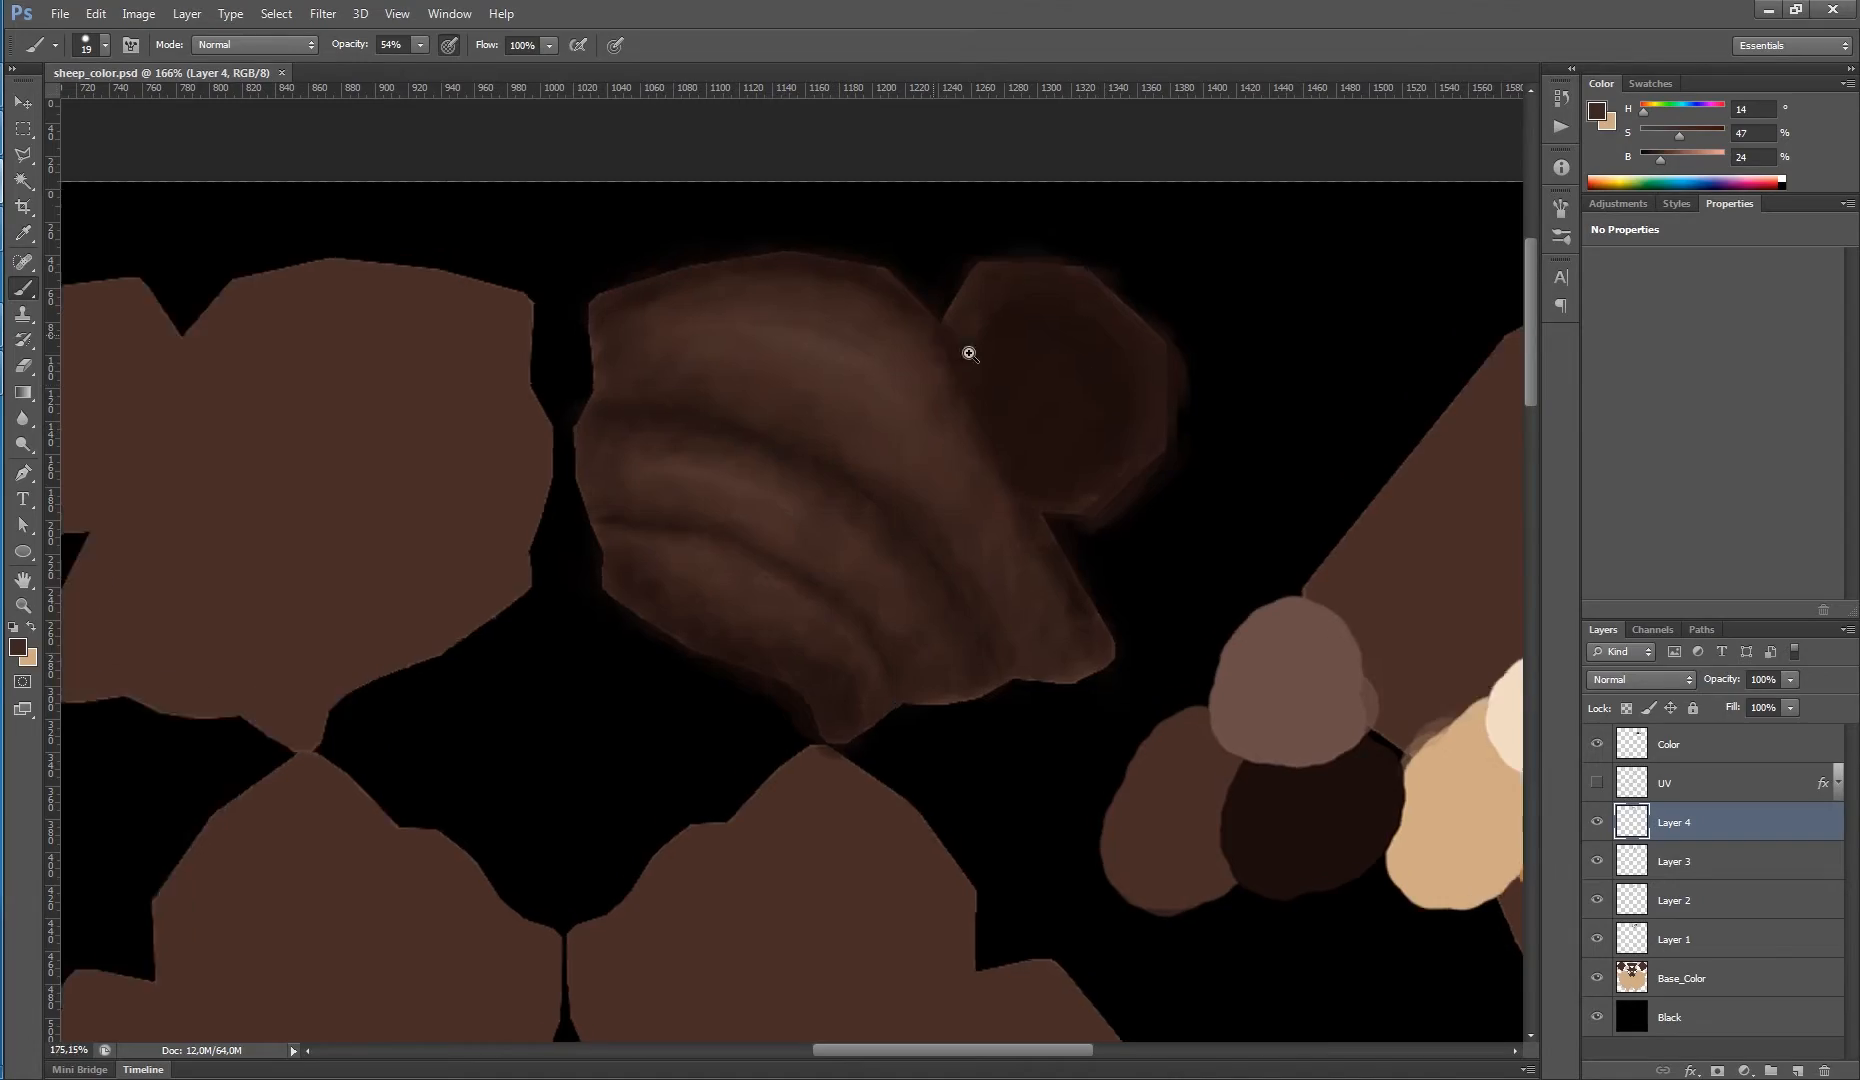
{"action": "left_click", "coordinate": [771, 297], "text": "alt"}
{"action": "left_click_drag", "start_coordinate": [781, 297], "coordinate": [805, 297]}
{"action": "mouse_move", "coordinate": [460, 321]}
{"action": "left_mouse_down"}
{"action": "mouse_move", "coordinate": [573, 270]}
{"action": "mouse_move", "coordinate": [814, 255]}
{"action": "left_mouse_up"}
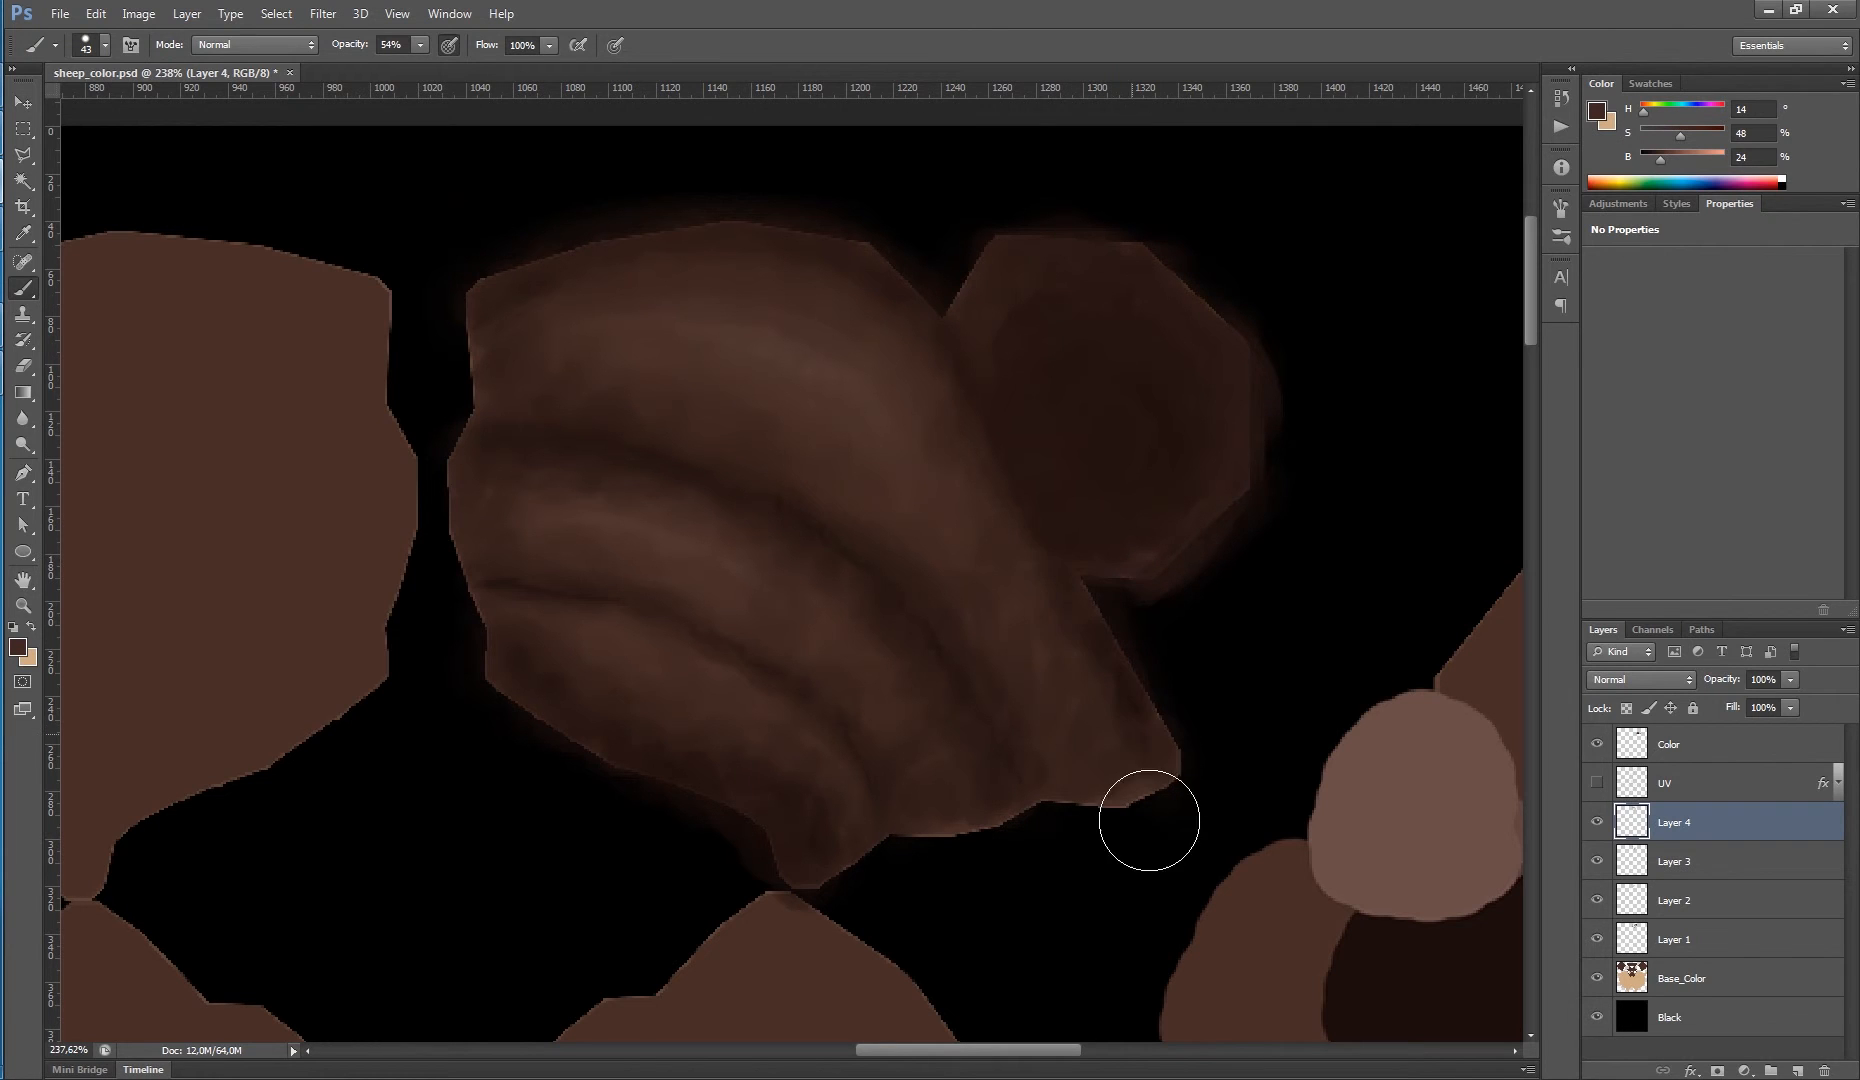
- Blend the dark boundary between the foot piece and the adjoining round part with sampled dark browns, reducing the brush to 23 px
{"action": "left_click", "coordinate": [1094, 616], "text": "alt"}
{"action": "left_click", "coordinate": [1041, 545], "text": "alt"}
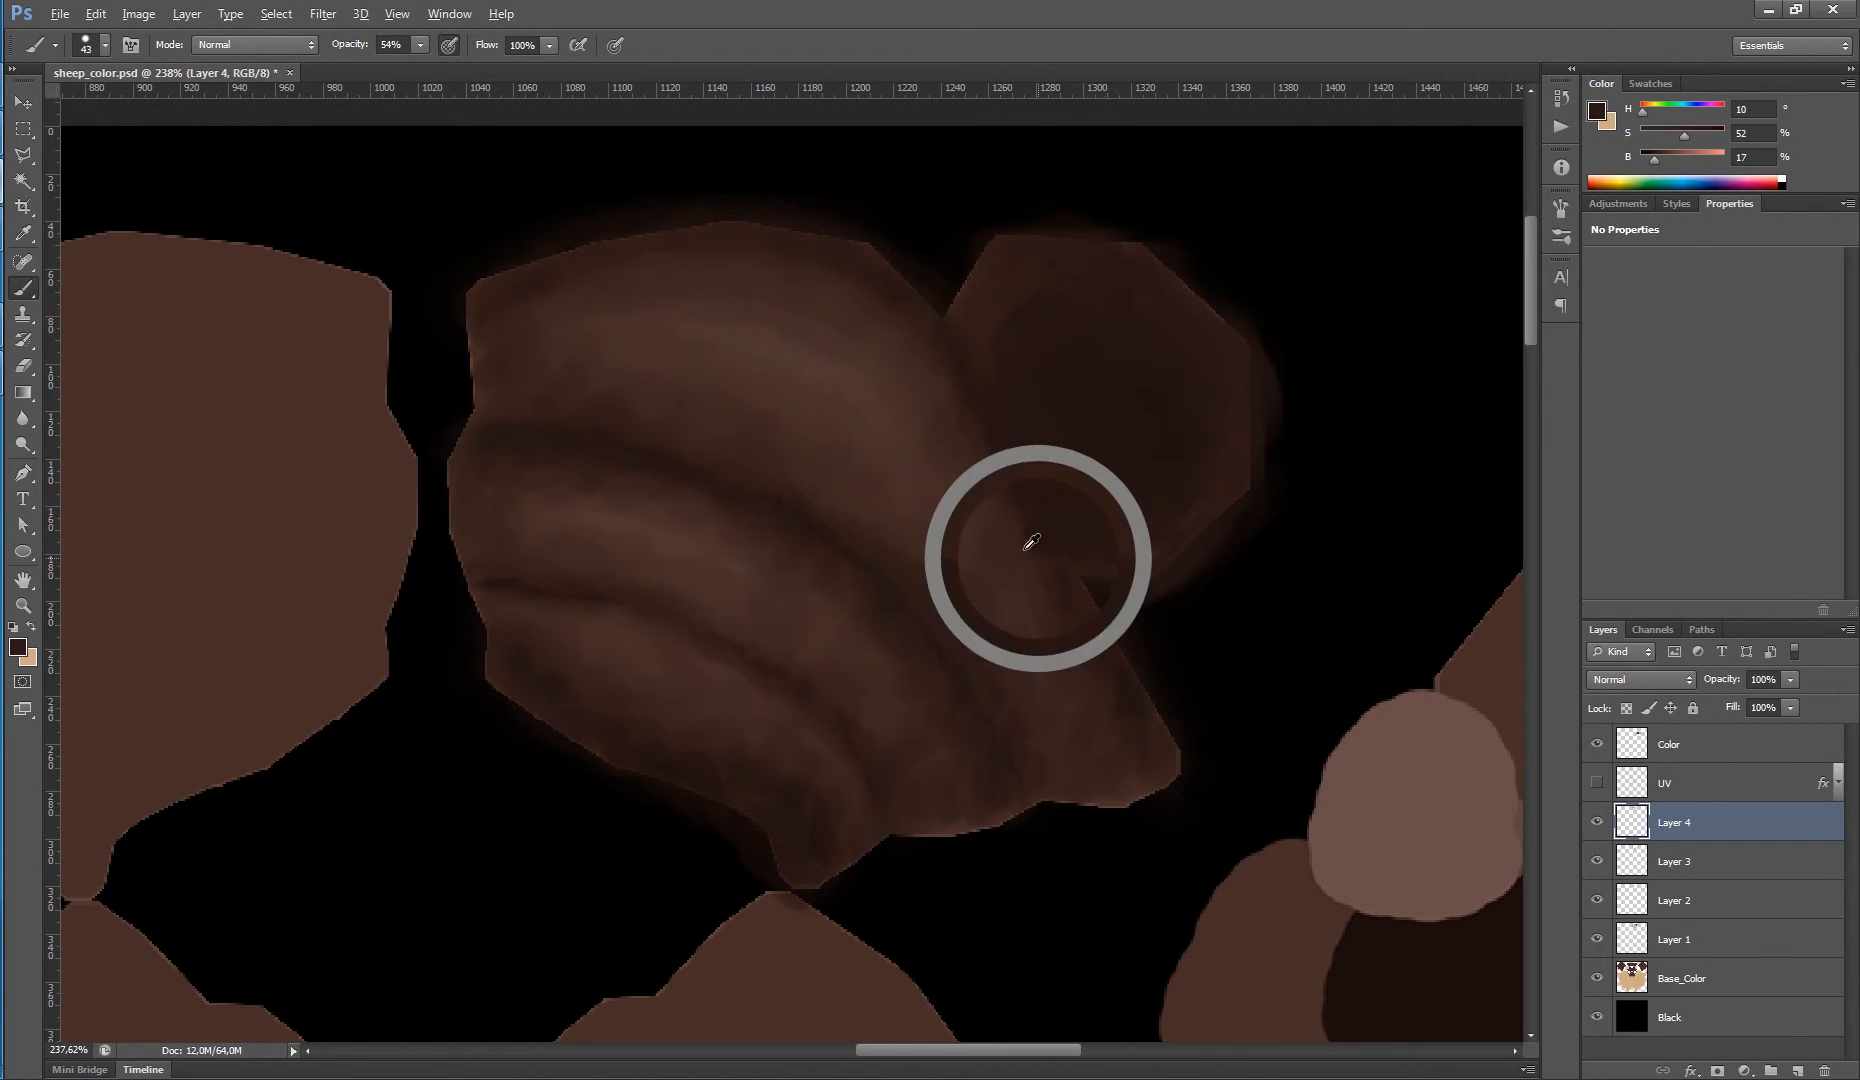
{"action": "left_click_drag", "start_coordinate": [947, 389], "coordinate": [935, 389]}
{"action": "left_click", "coordinate": [935, 314], "text": "alt"}
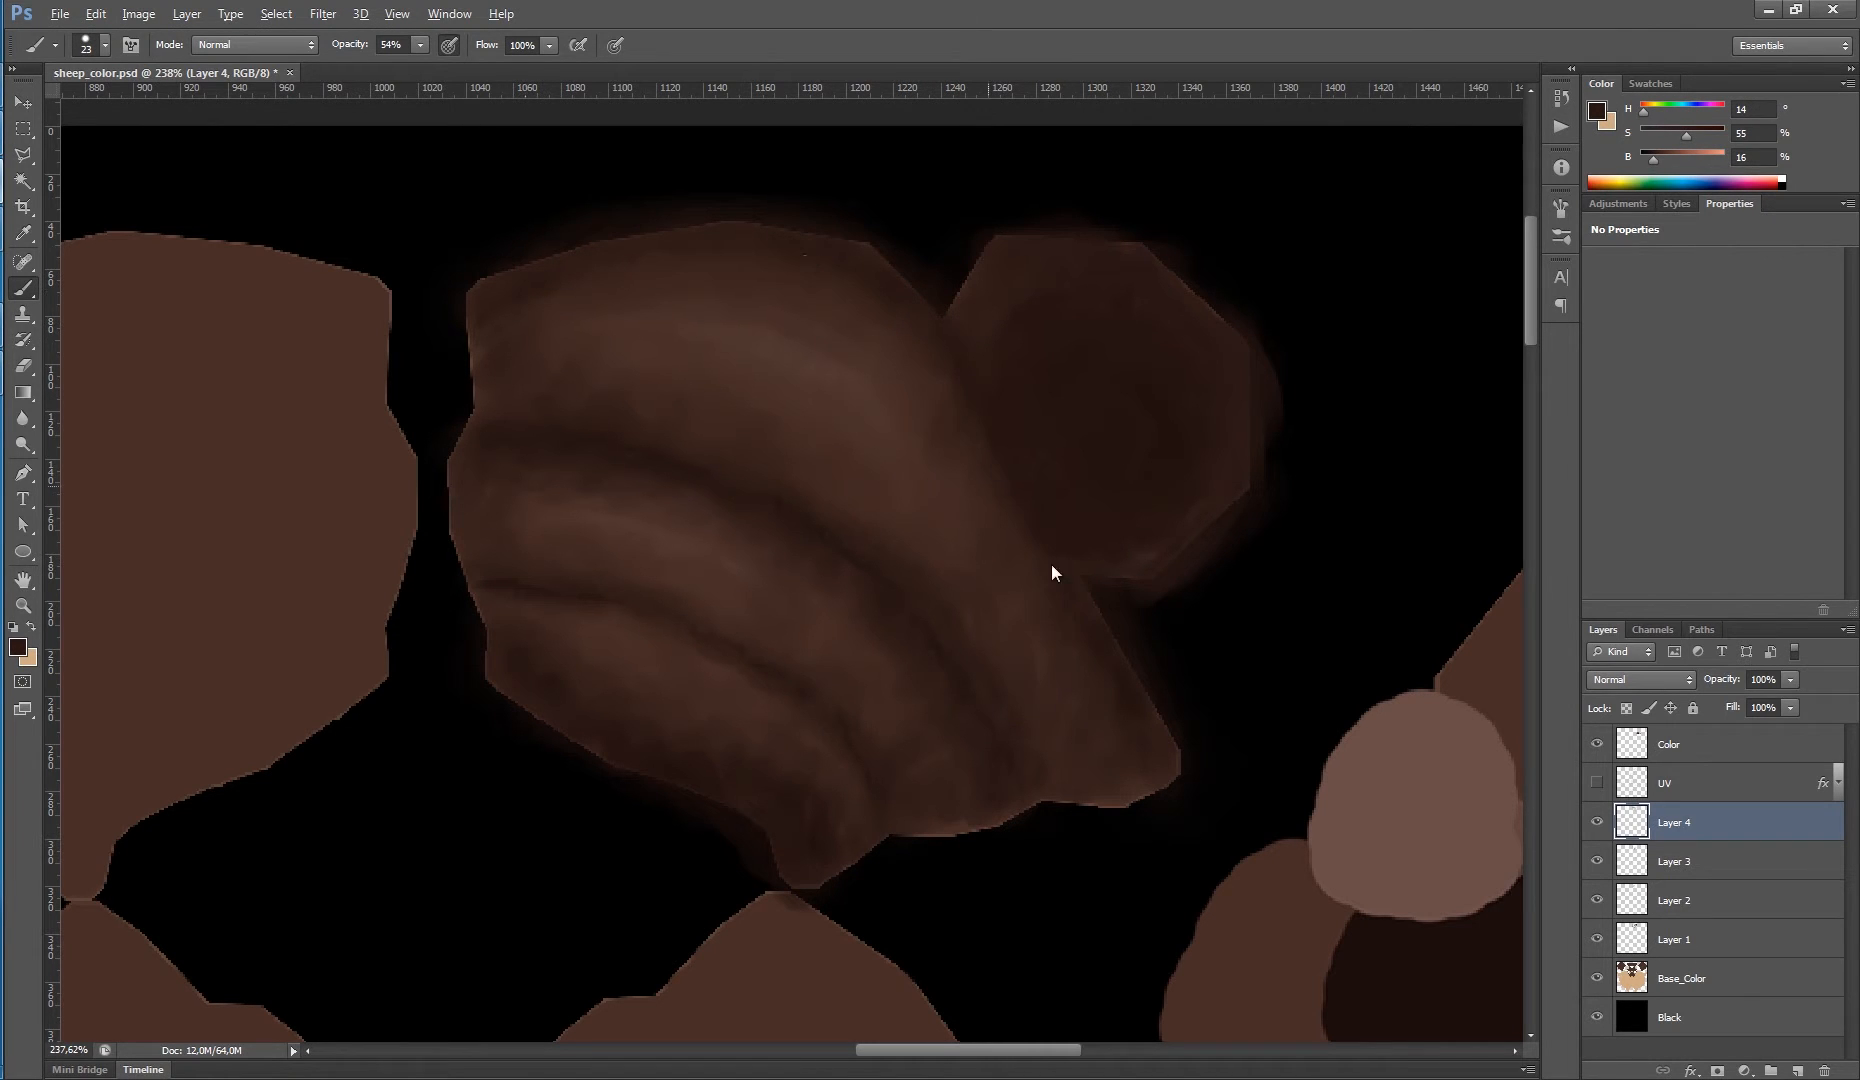
{"action": "scroll", "coordinate": [1040, 540], "scroll_direction": "down", "scroll_amount": 4}
{"action": "scroll", "coordinate": [1017, 531], "scroll_direction": "up", "scroll_amount": 3}
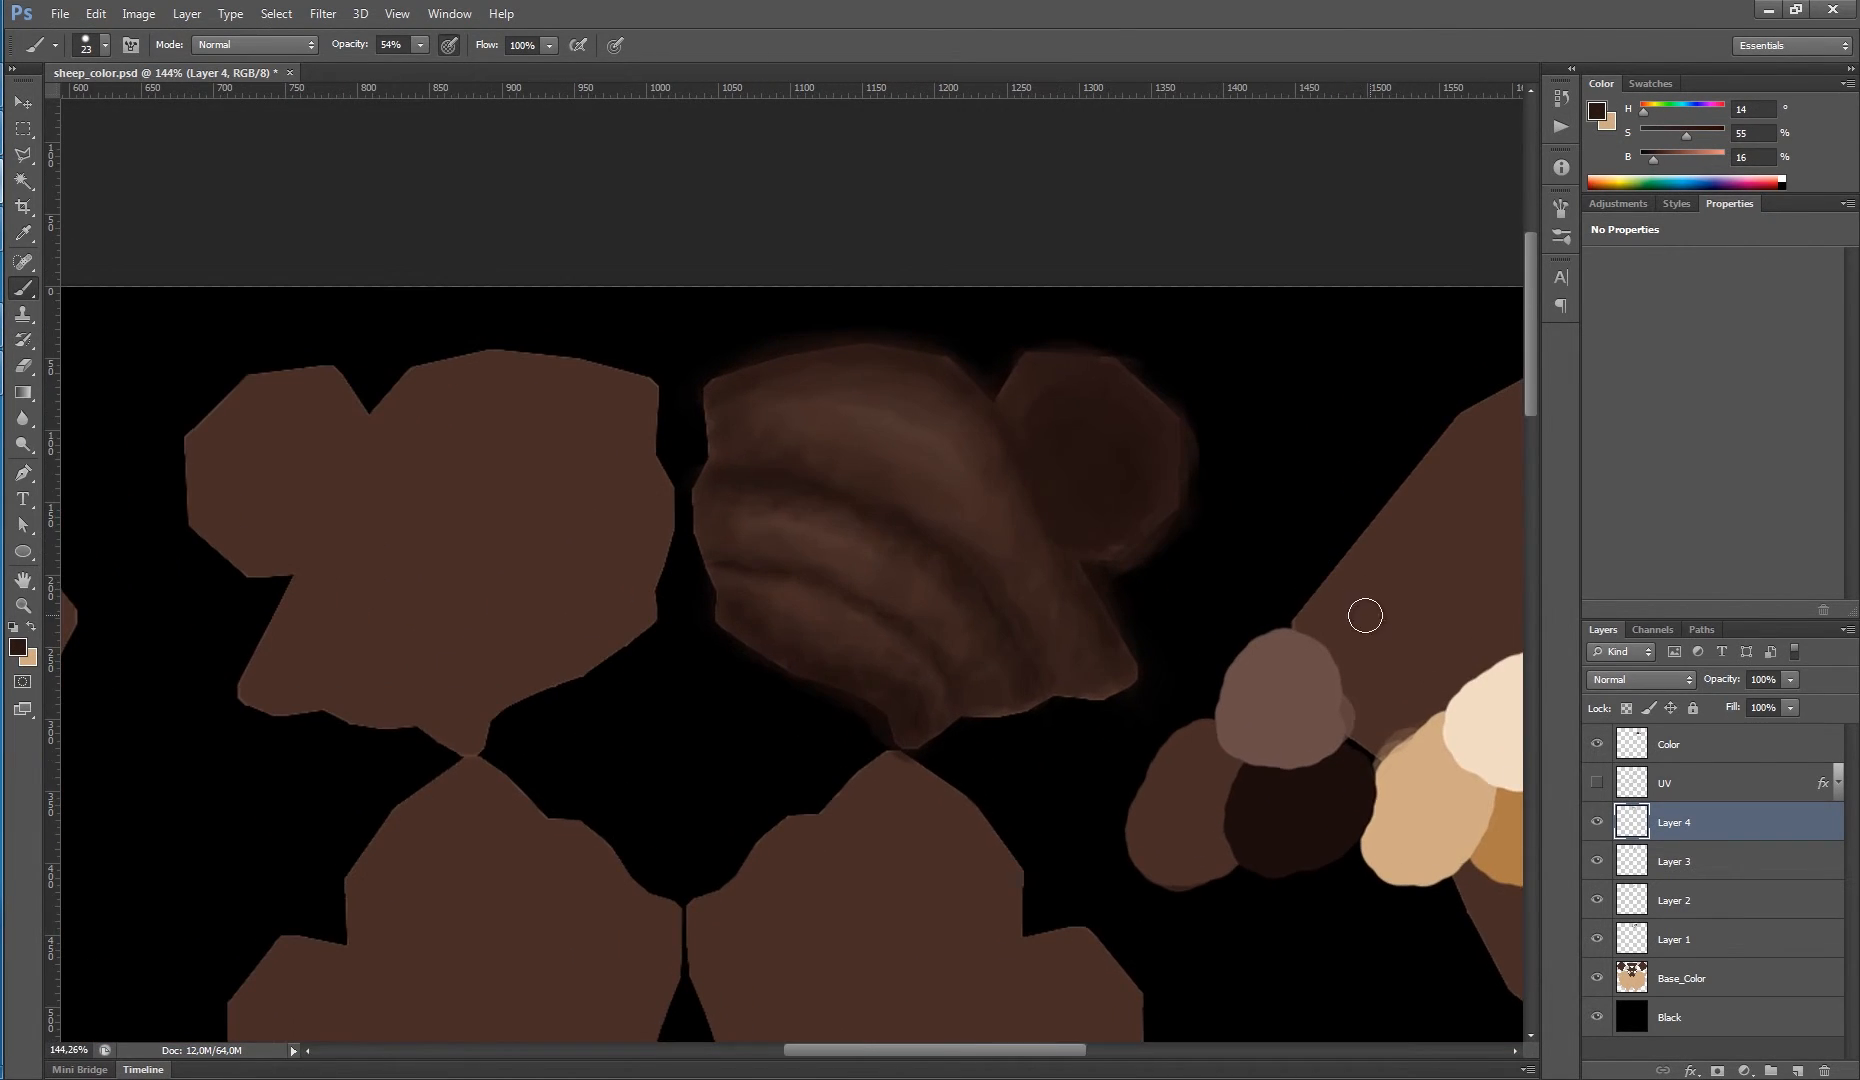
- Merge Layer 1 through Layer 4 and delete the merged paint that spills outside the Base_Color shapes
{"action": "left_click", "coordinate": [1690, 942], "text": "shift"}
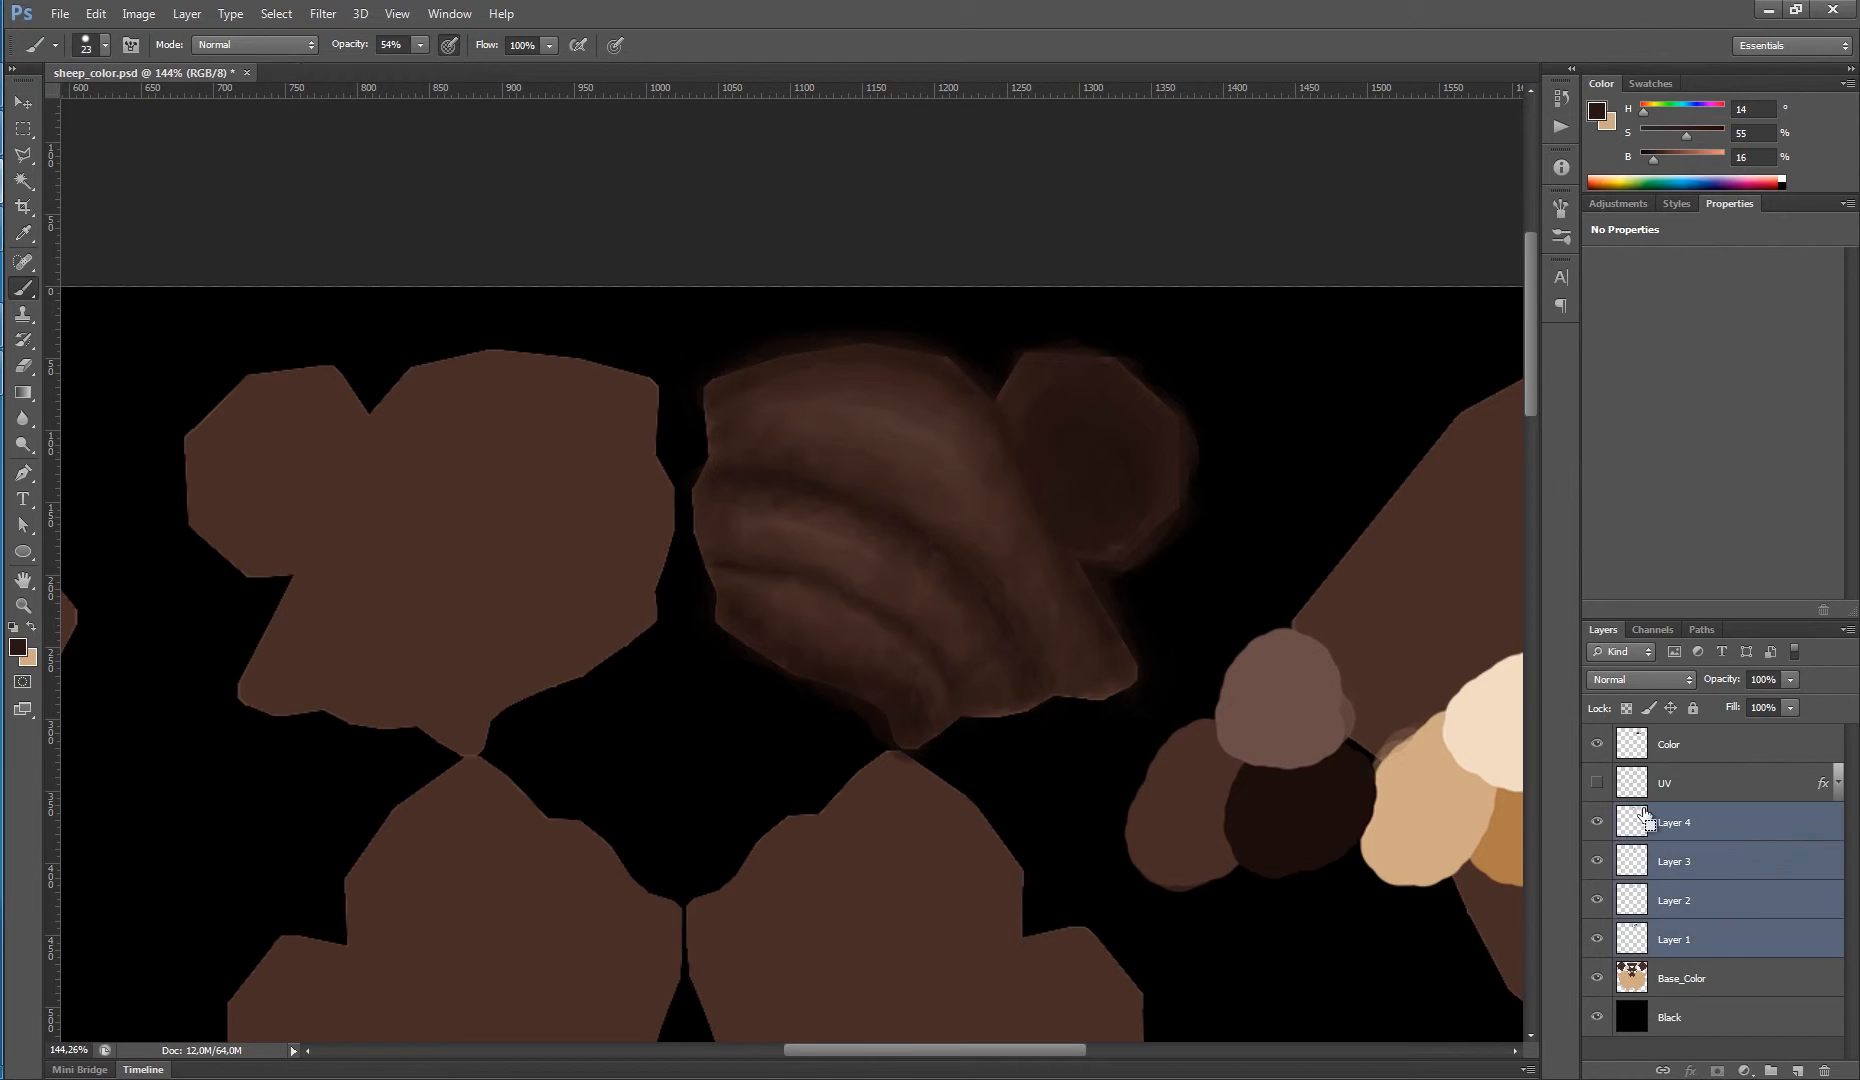
{"action": "key", "text": "ctrl+e"}
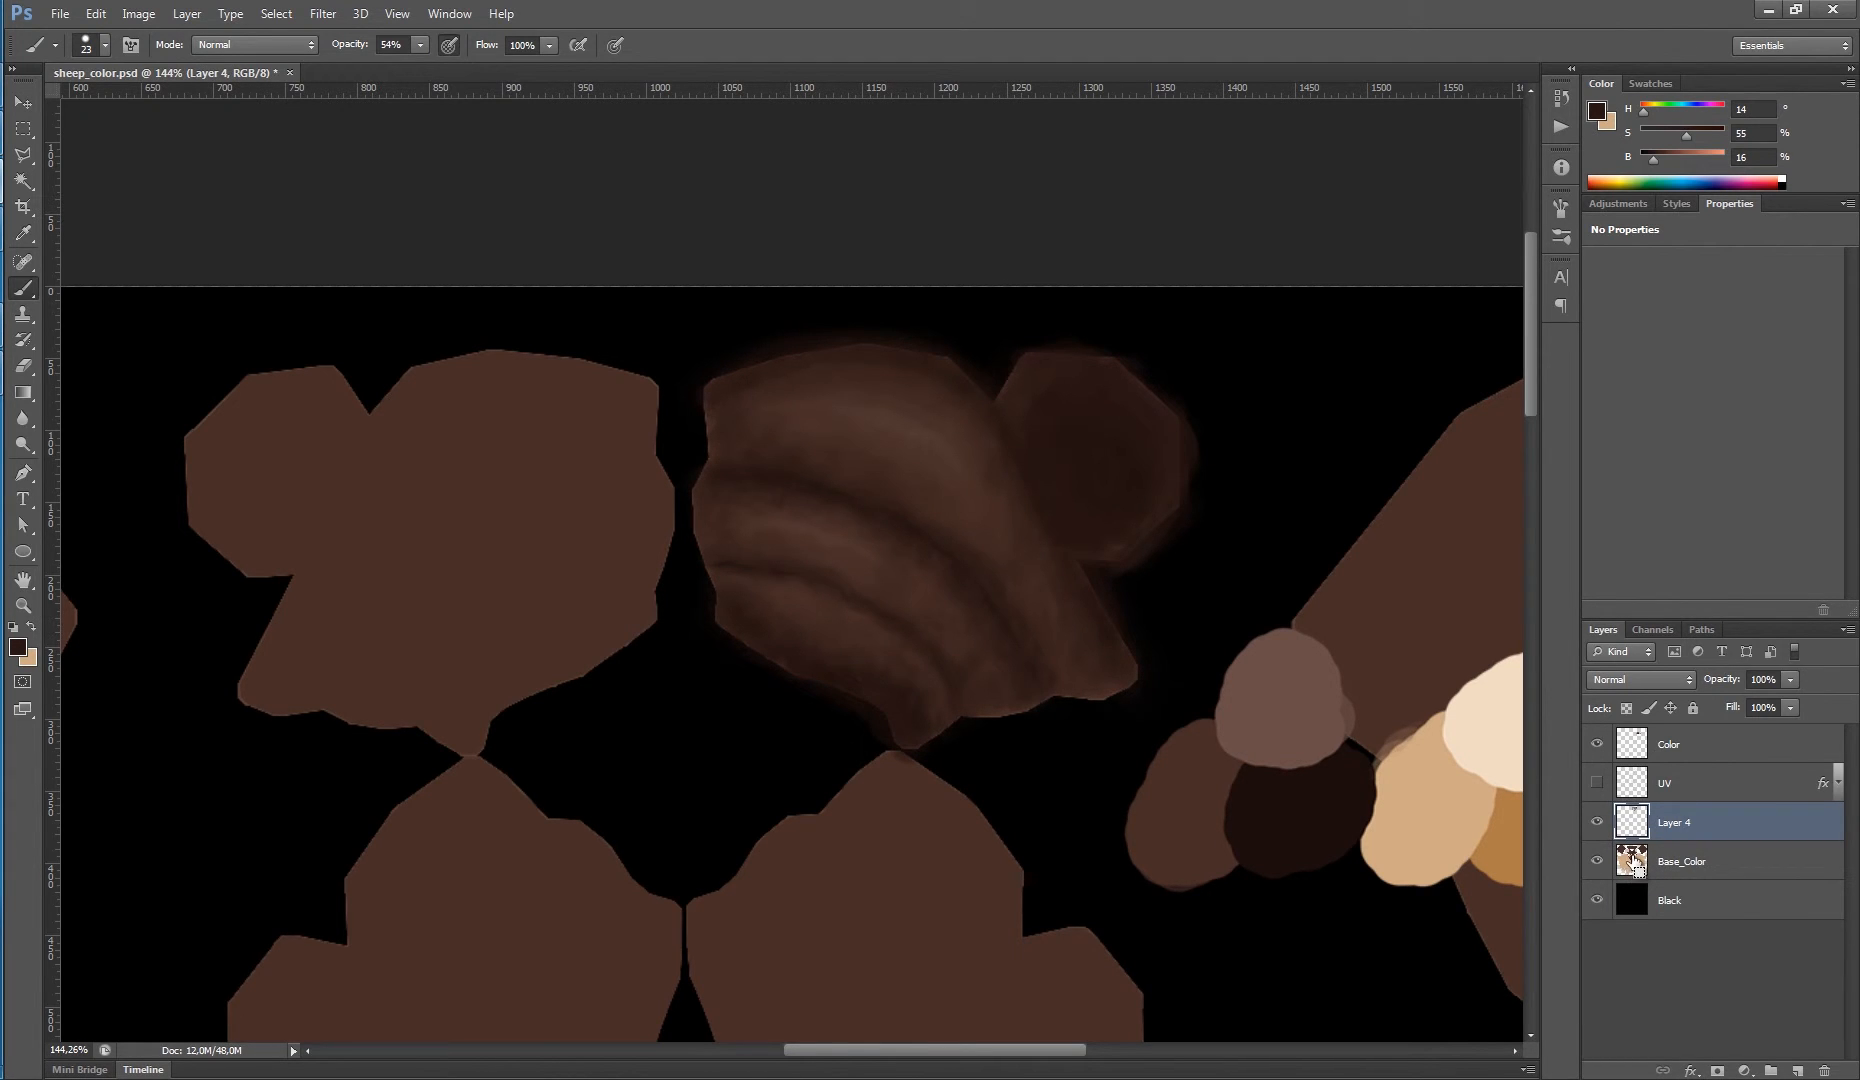
{"action": "left_click", "coordinate": [1632, 862], "text": "ctrl"}
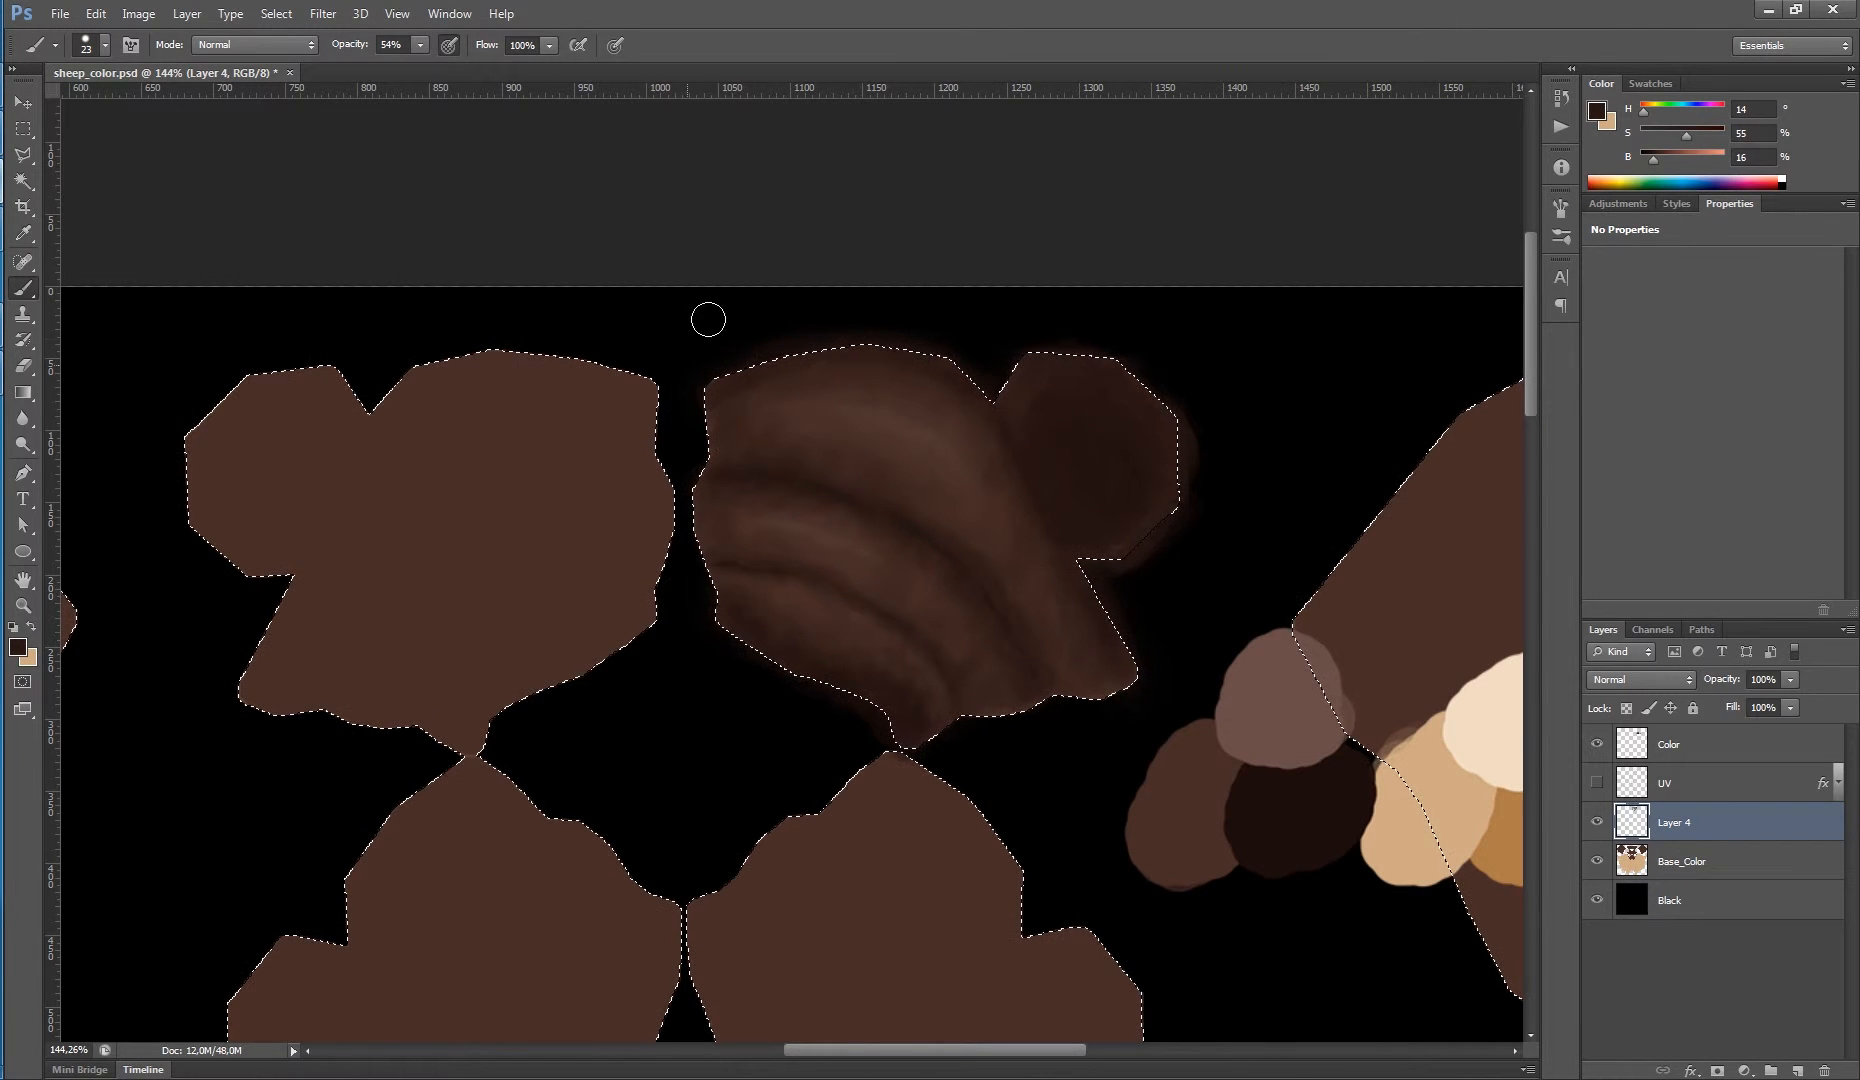
{"action": "key", "text": "ctrl+shift+i"}
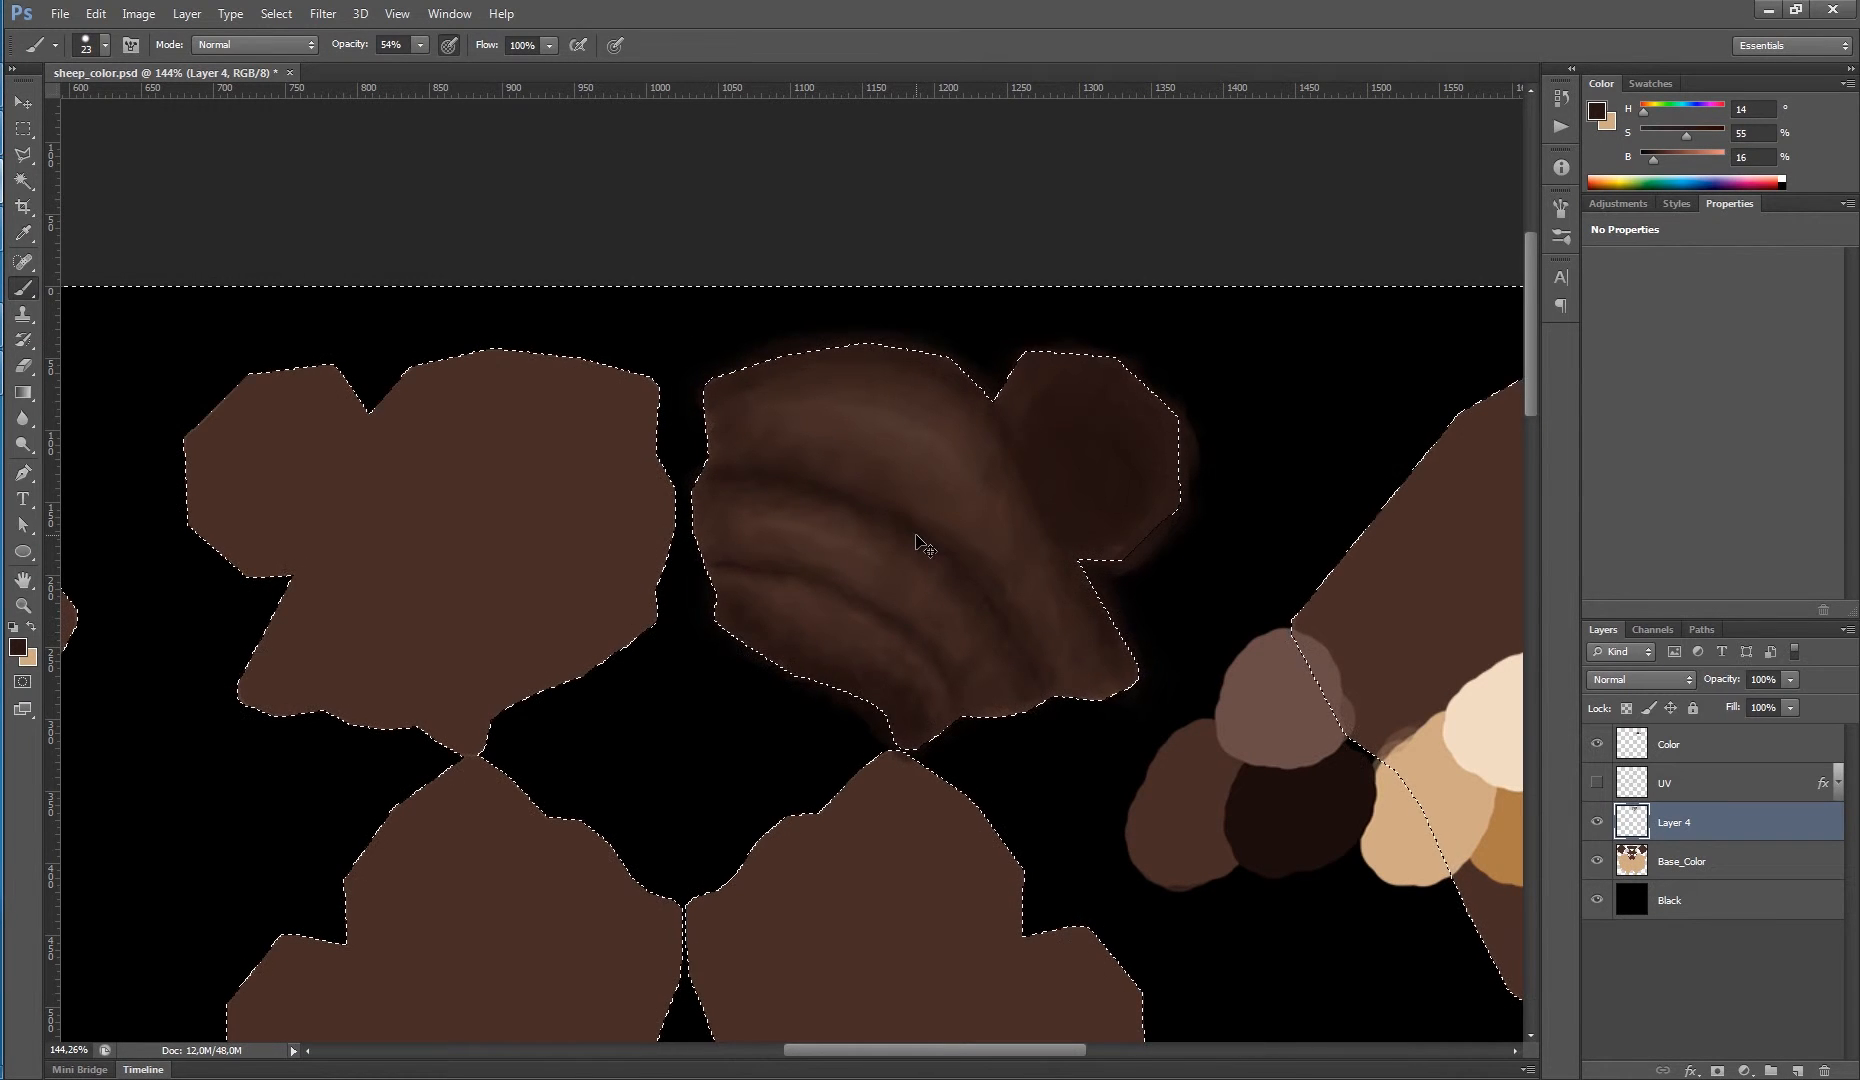
{"action": "key", "text": "Delete"}
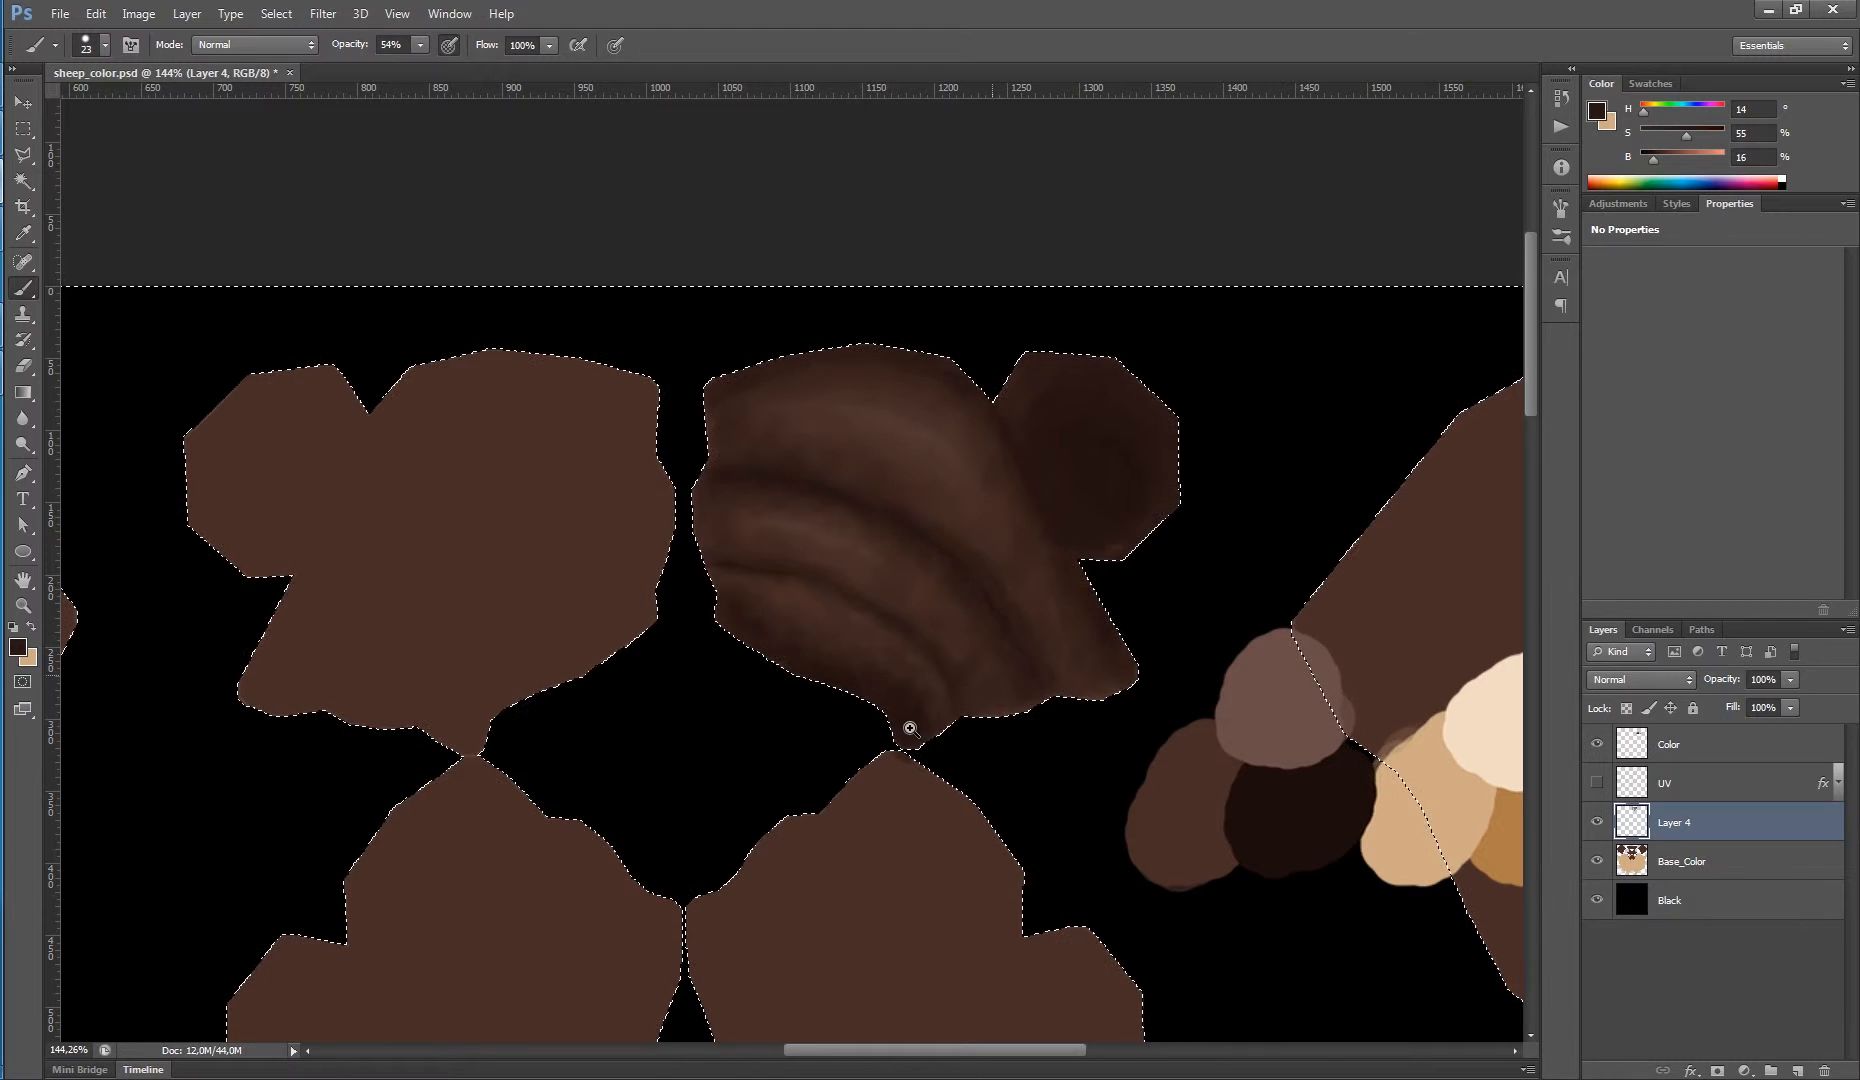
{"action": "left_click_drag", "start_coordinate": [910, 728], "coordinate": [955, 760]}
{"action": "key", "text": "ctrl+d"}
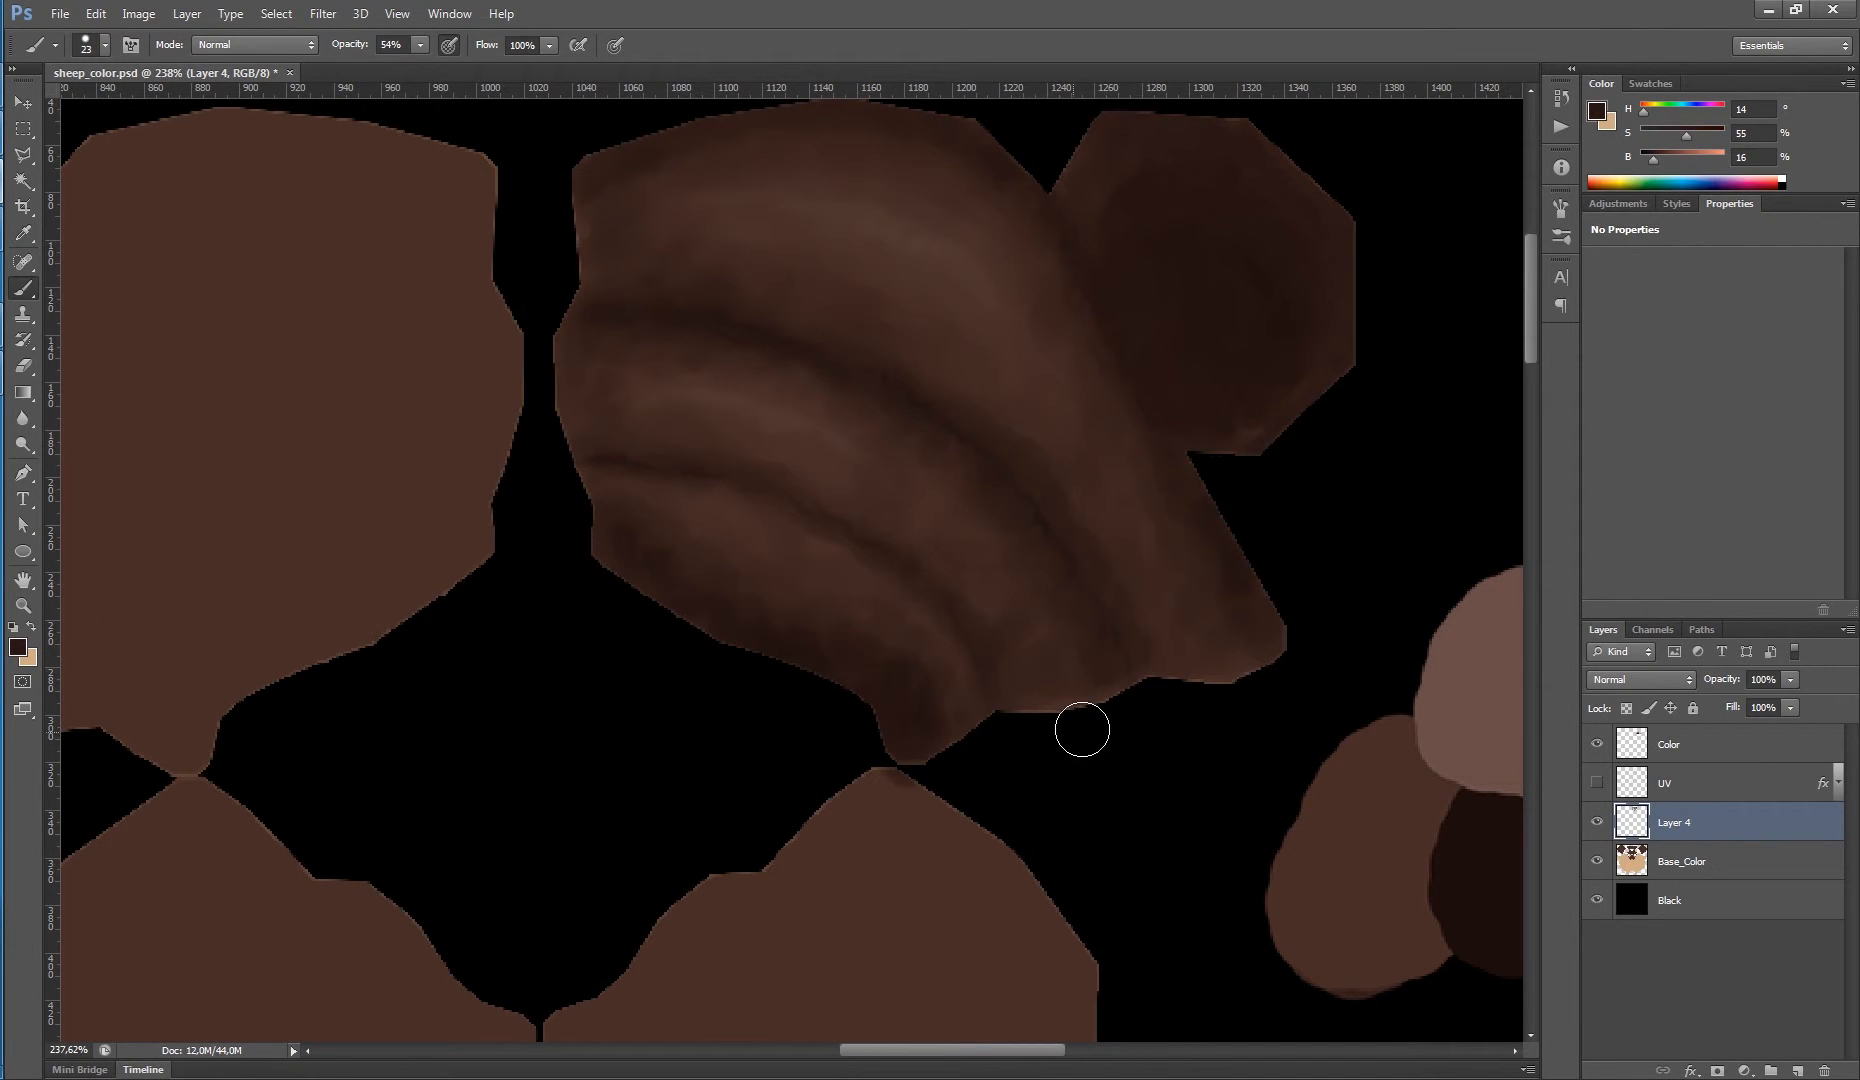
- Erase the stray dark paint from the tip of the brown piece below the foot piece with a 23 px Eraser
{"action": "key", "text": "e"}
{"action": "left_click_drag", "start_coordinate": [863, 807], "coordinate": [827, 812]}
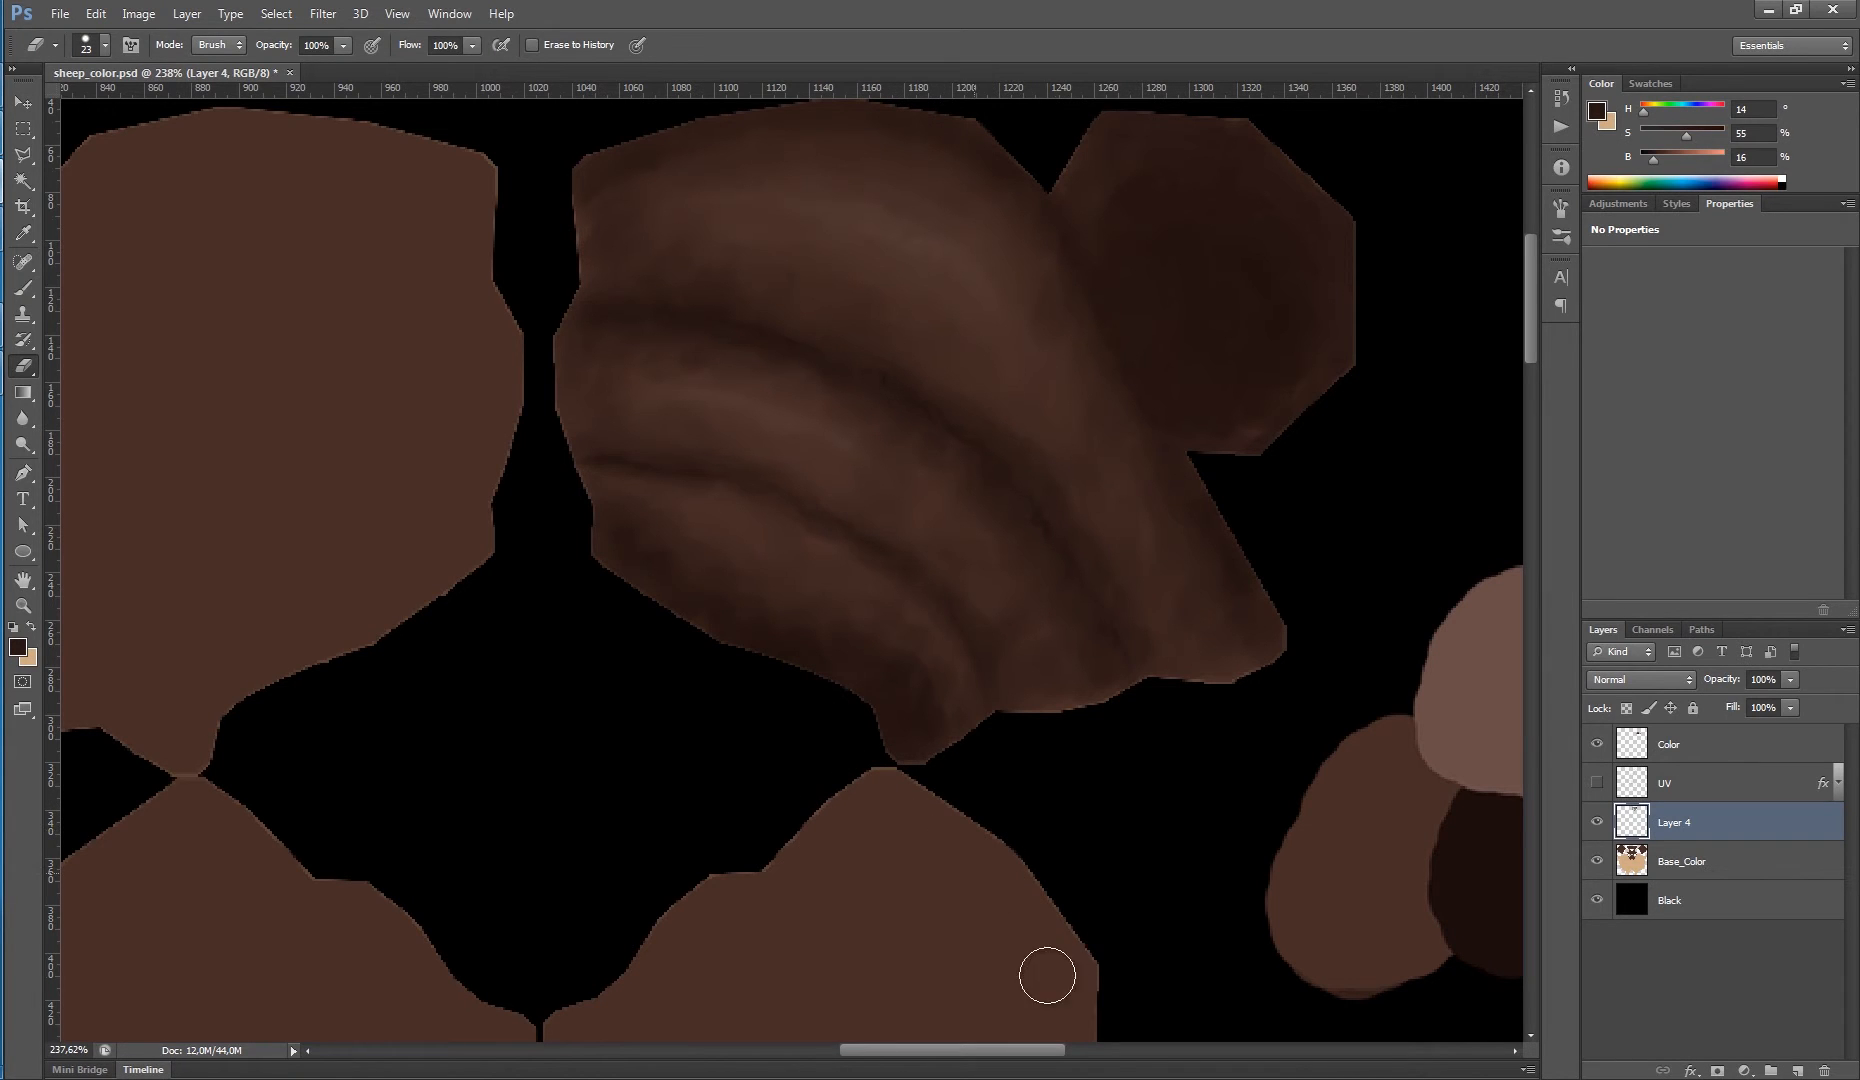
{"action": "mouse_move", "coordinate": [868, 722]}
{"action": "left_mouse_down"}
{"action": "mouse_move", "coordinate": [805, 714]}
{"action": "mouse_move", "coordinate": [849, 716]}
{"action": "left_mouse_up"}
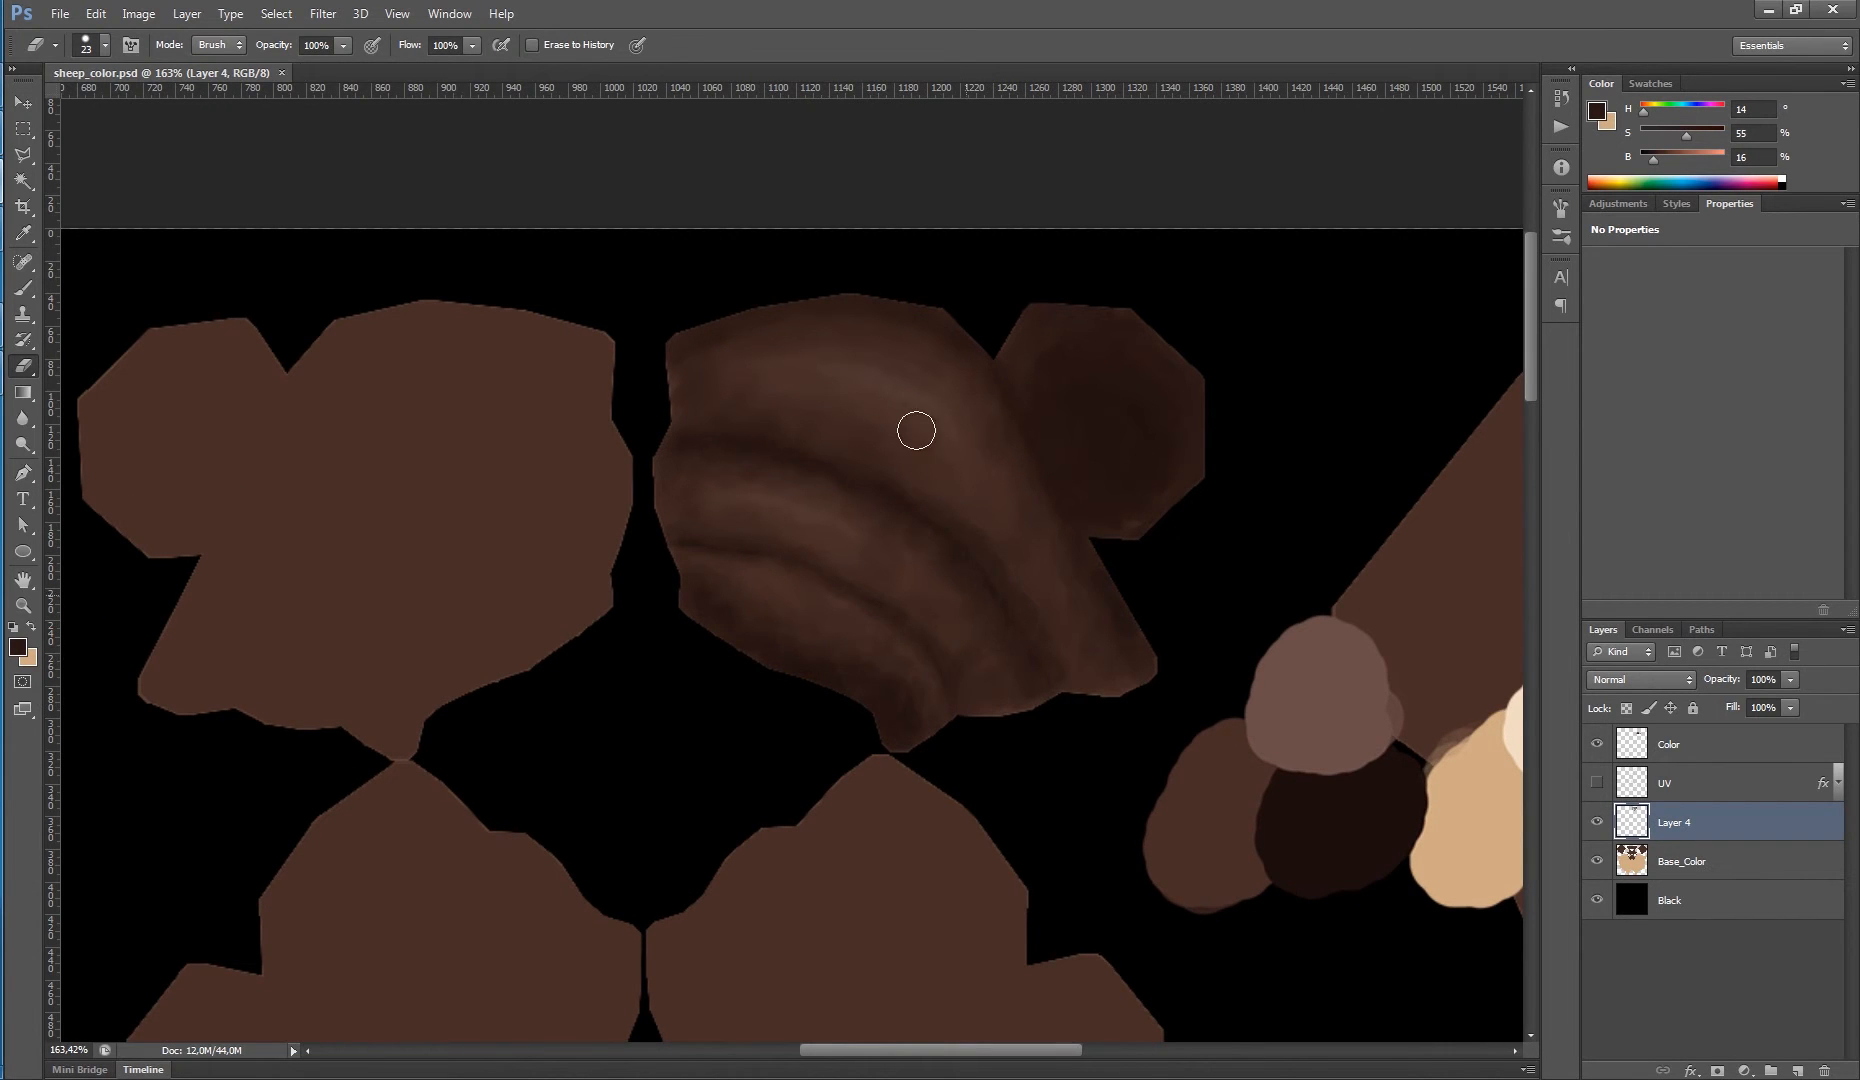
- Examine the painted foot in Maya, return to Photoshop and compare the foot piece with and without Layer 4
{"action": "key", "text": "alt+Tab"}
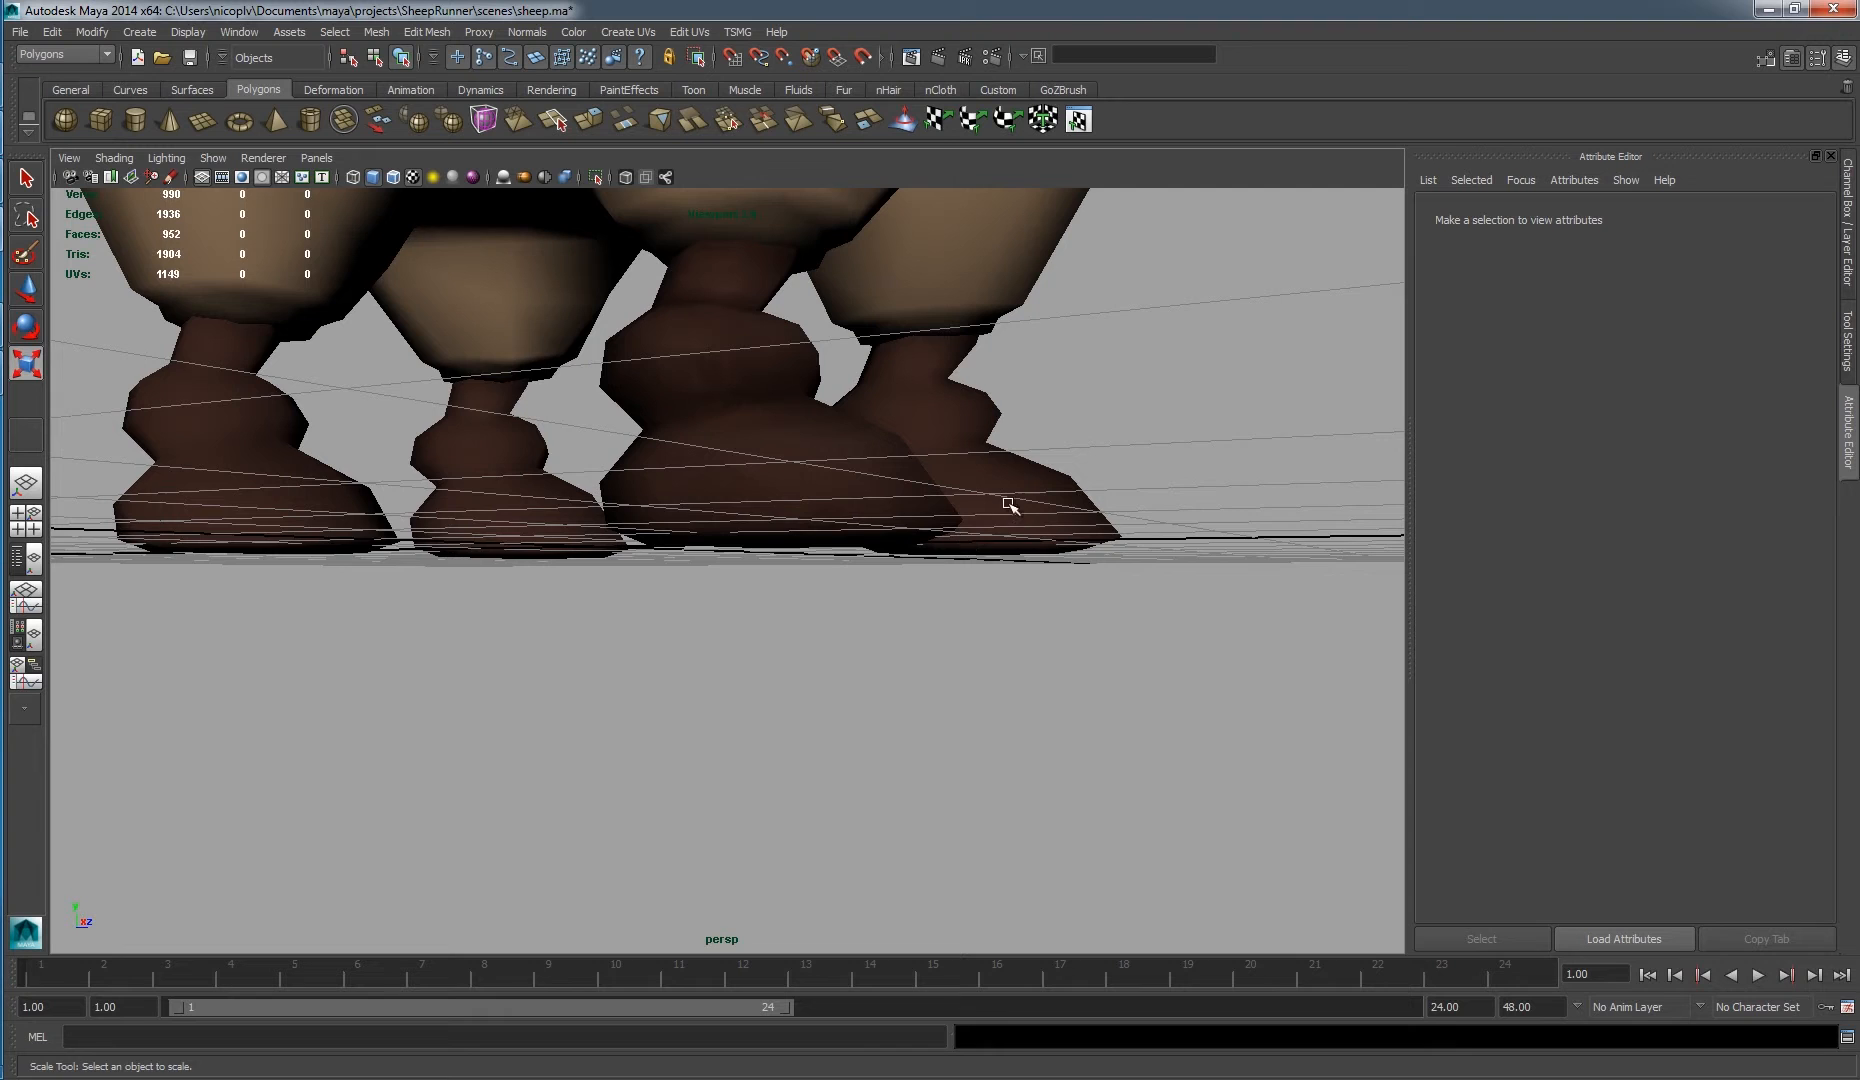
{"action": "left_click_drag", "start_coordinate": [832, 318], "coordinate": [816, 440], "text": "alt"}
{"action": "key", "text": "alt+Tab"}
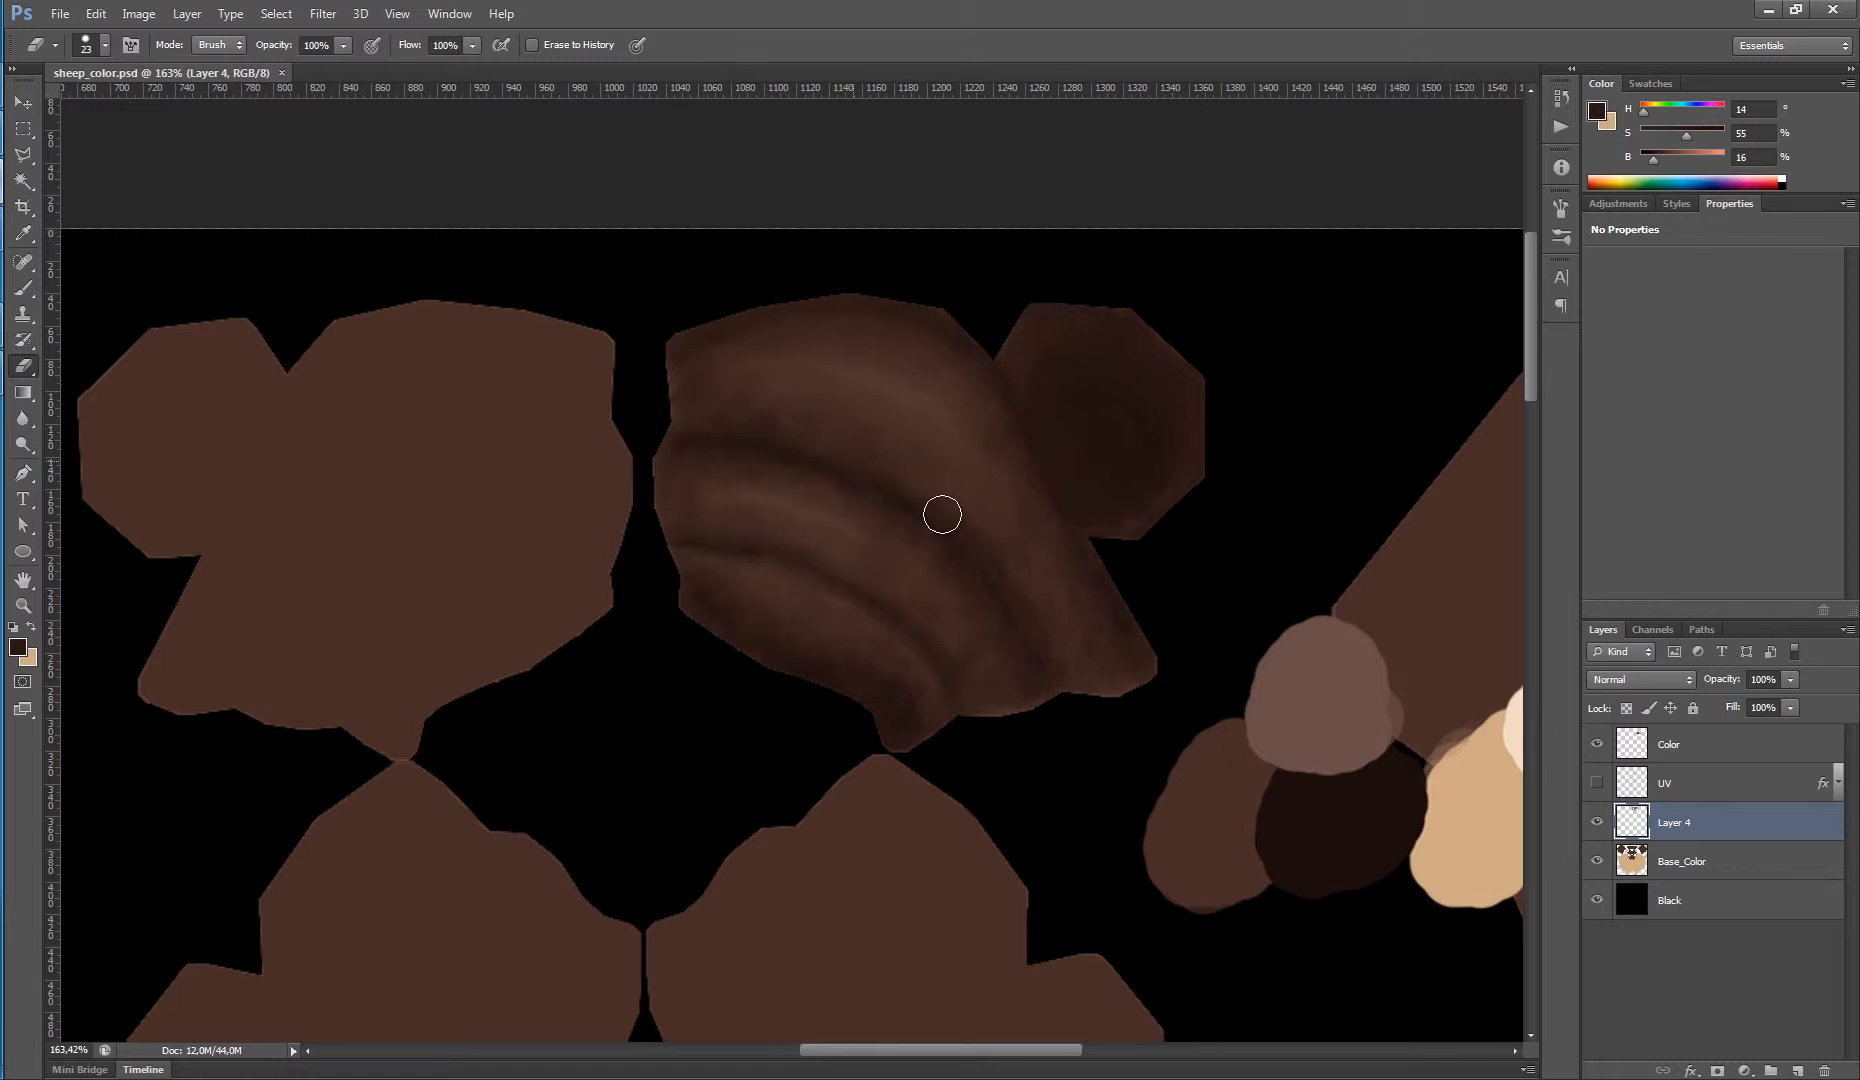
{"action": "left_click_drag", "start_coordinate": [918, 640], "coordinate": [1005, 662], "text": "ctrl"}
{"action": "left_click", "coordinate": [1596, 822]}
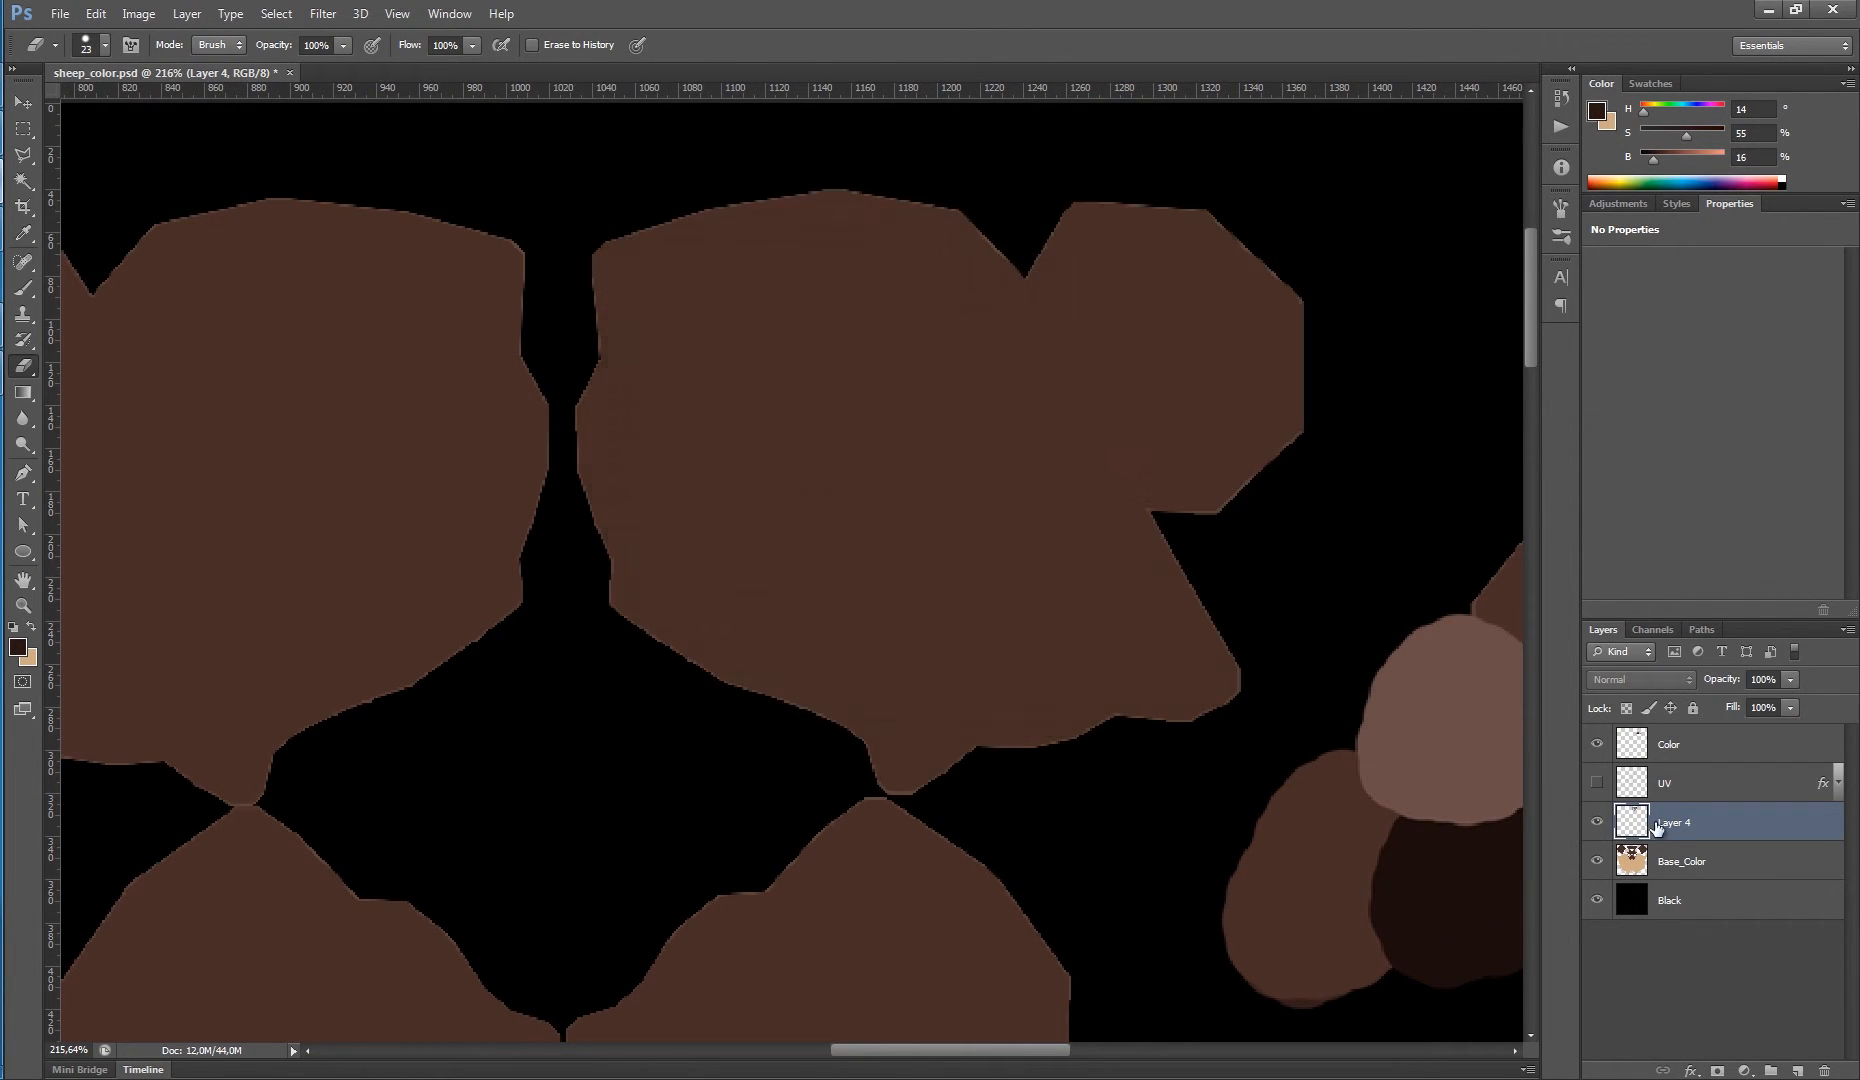
{"action": "left_click", "coordinate": [1596, 822]}
- Add a new layer and paint a black shadow along the foot piece's lower edge with a 50 px brush
{"action": "left_click", "coordinate": [1796, 1072]}
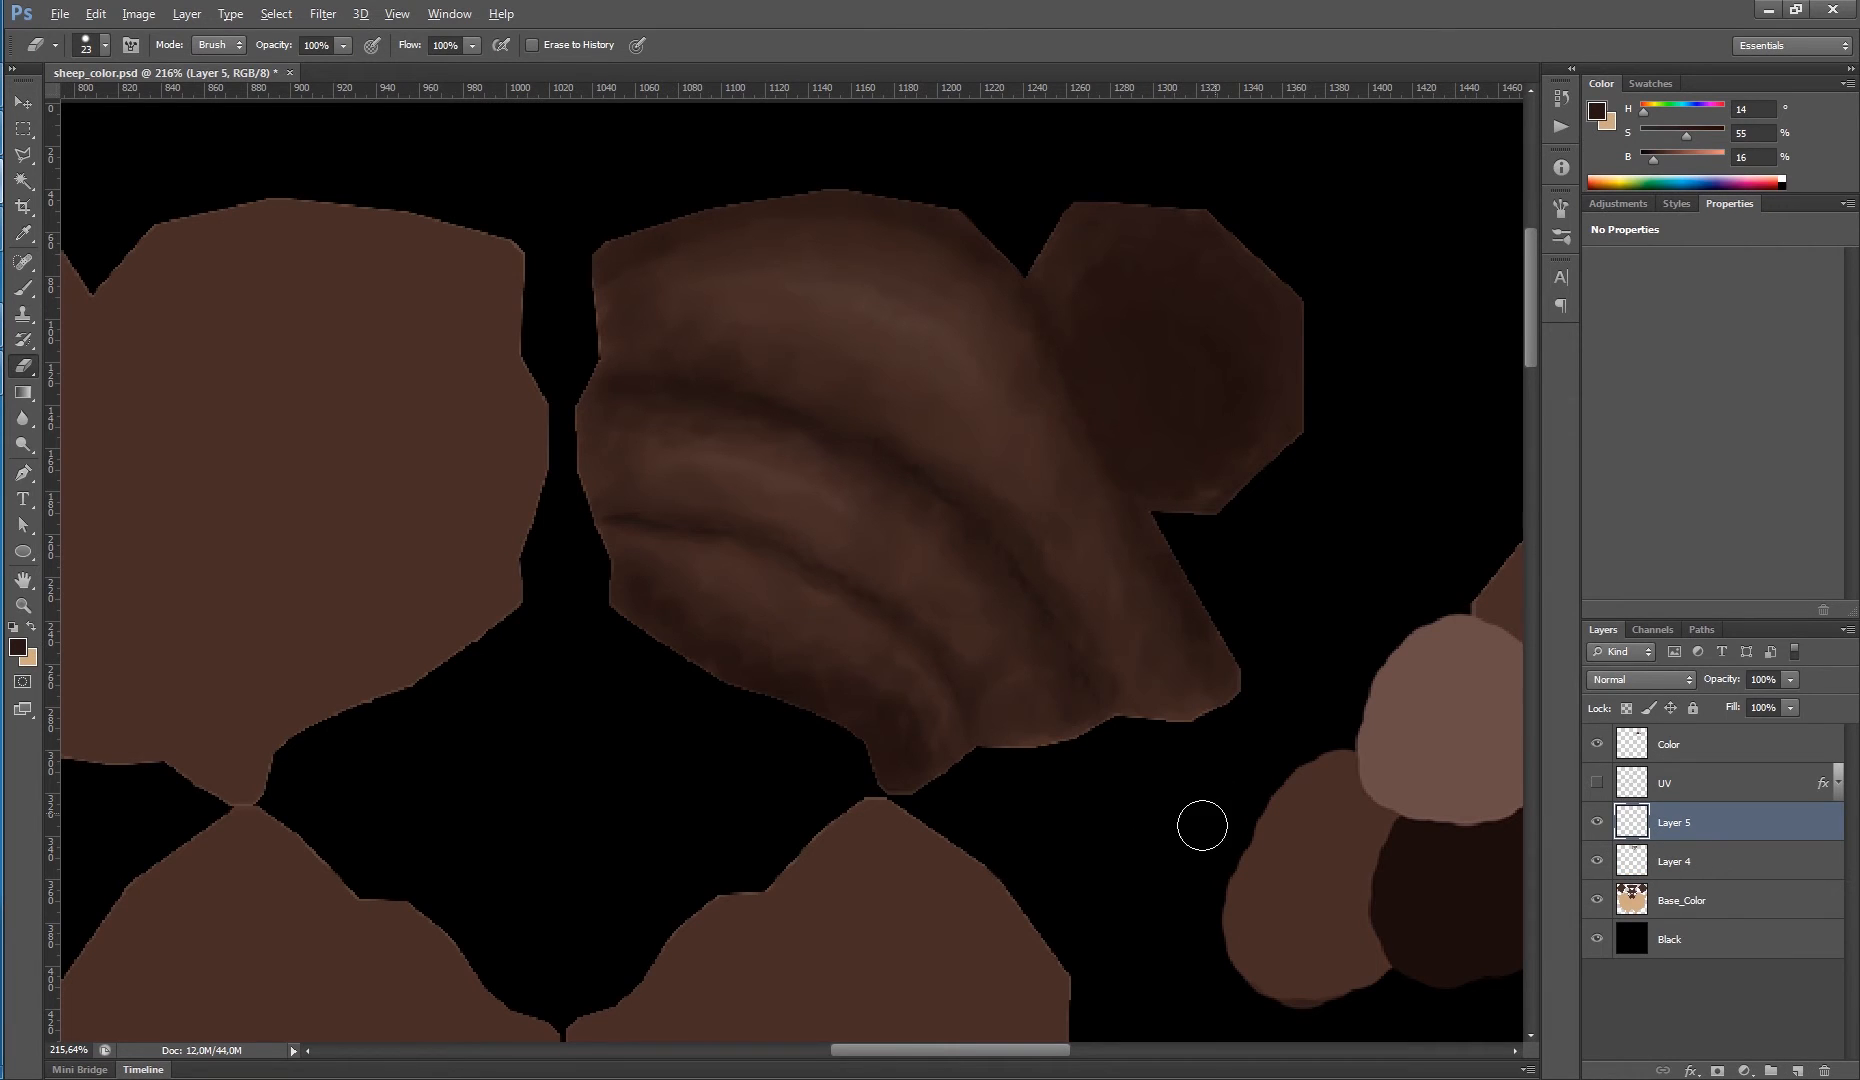
{"action": "key", "text": "b"}
{"action": "left_click", "coordinate": [1125, 775], "text": "alt"}
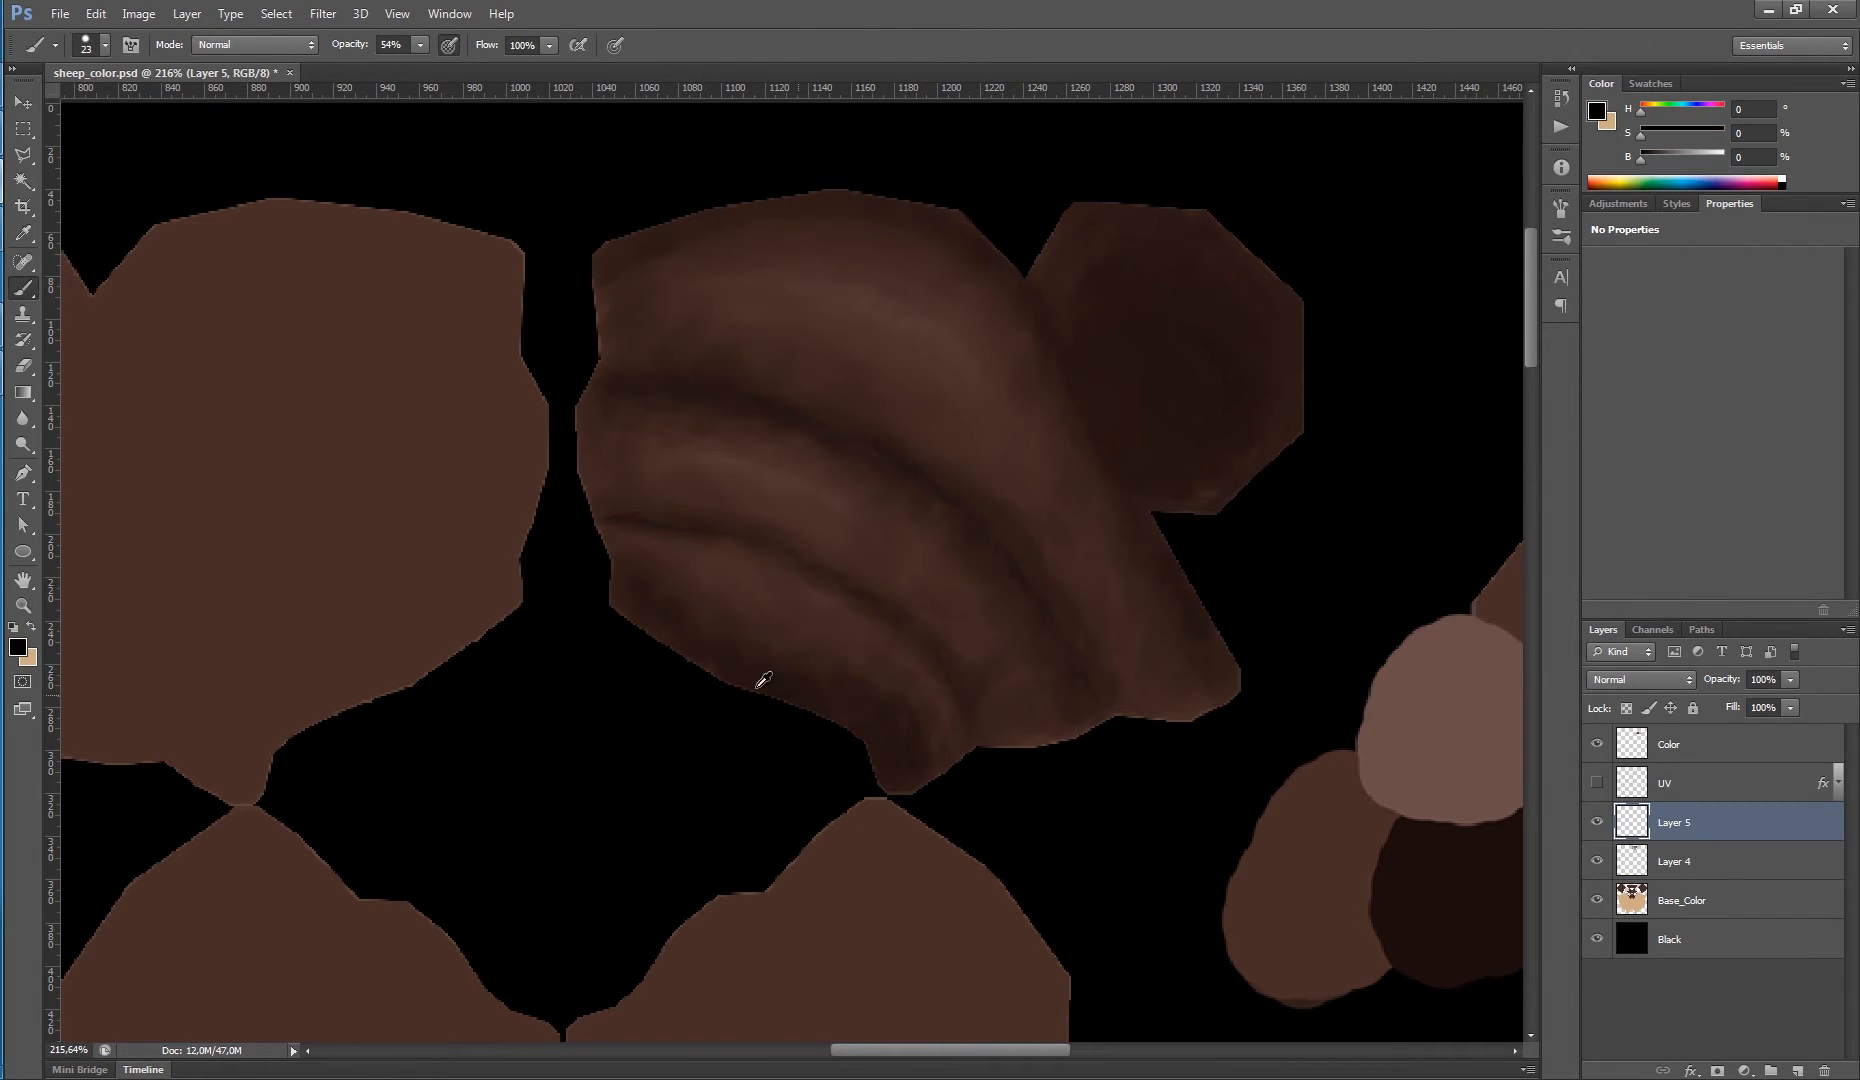
{"action": "left_click_drag", "start_coordinate": [752, 688], "coordinate": [770, 688]}
{"action": "mouse_move", "coordinate": [669, 601]}
{"action": "left_mouse_down"}
{"action": "mouse_move", "coordinate": [702, 693]}
{"action": "mouse_move", "coordinate": [778, 636]}
{"action": "mouse_move", "coordinate": [756, 729]}
{"action": "mouse_move", "coordinate": [872, 735]}
{"action": "left_mouse_up"}
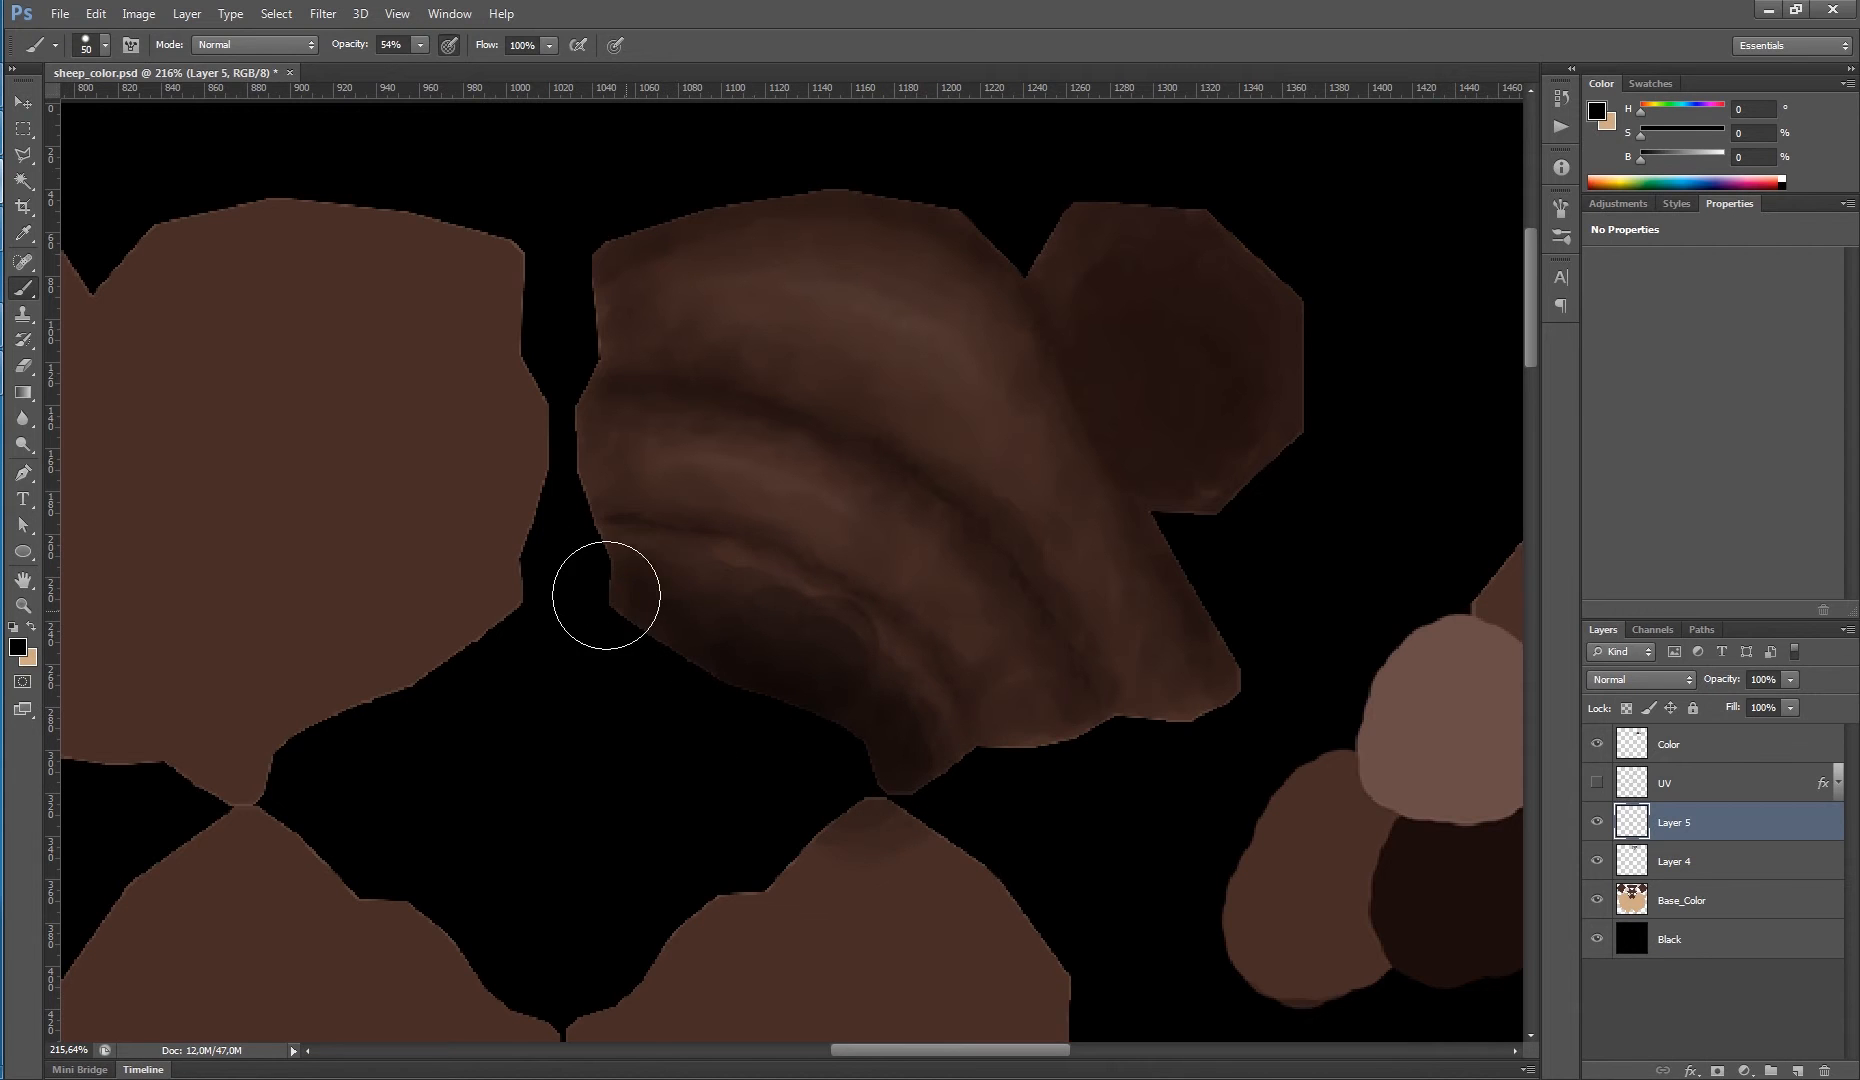
{"action": "mouse_move", "coordinate": [594, 644]}
{"action": "left_mouse_down"}
{"action": "mouse_move", "coordinate": [782, 641]}
{"action": "mouse_move", "coordinate": [776, 745]}
{"action": "mouse_move", "coordinate": [894, 753]}
{"action": "mouse_move", "coordinate": [922, 789]}
{"action": "left_mouse_up"}
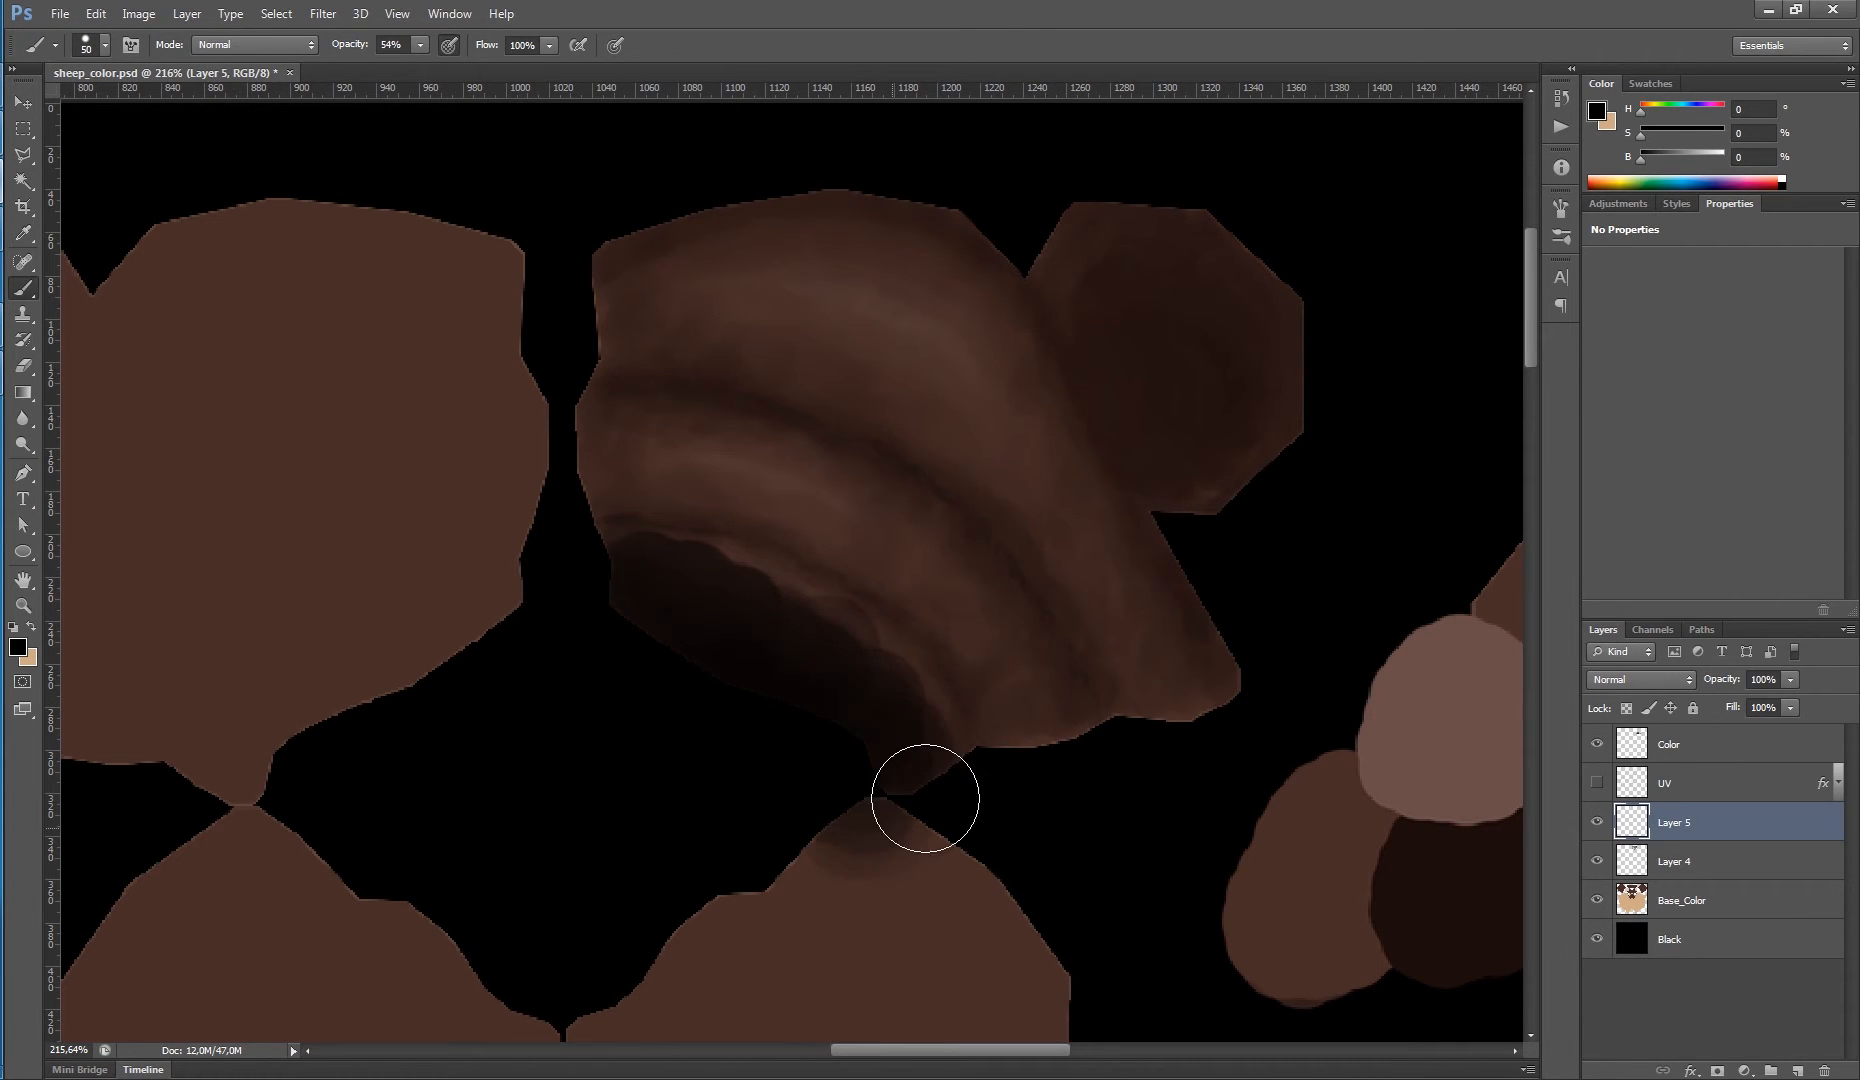
{"action": "mouse_move", "coordinate": [716, 615]}
{"action": "left_mouse_down"}
{"action": "mouse_move", "coordinate": [757, 698]}
{"action": "mouse_move", "coordinate": [873, 722]}
{"action": "mouse_move", "coordinate": [829, 748]}
{"action": "mouse_move", "coordinate": [698, 652]}
{"action": "mouse_move", "coordinate": [876, 715]}
{"action": "mouse_move", "coordinate": [882, 844]}
{"action": "mouse_move", "coordinate": [803, 686]}
{"action": "left_mouse_up"}
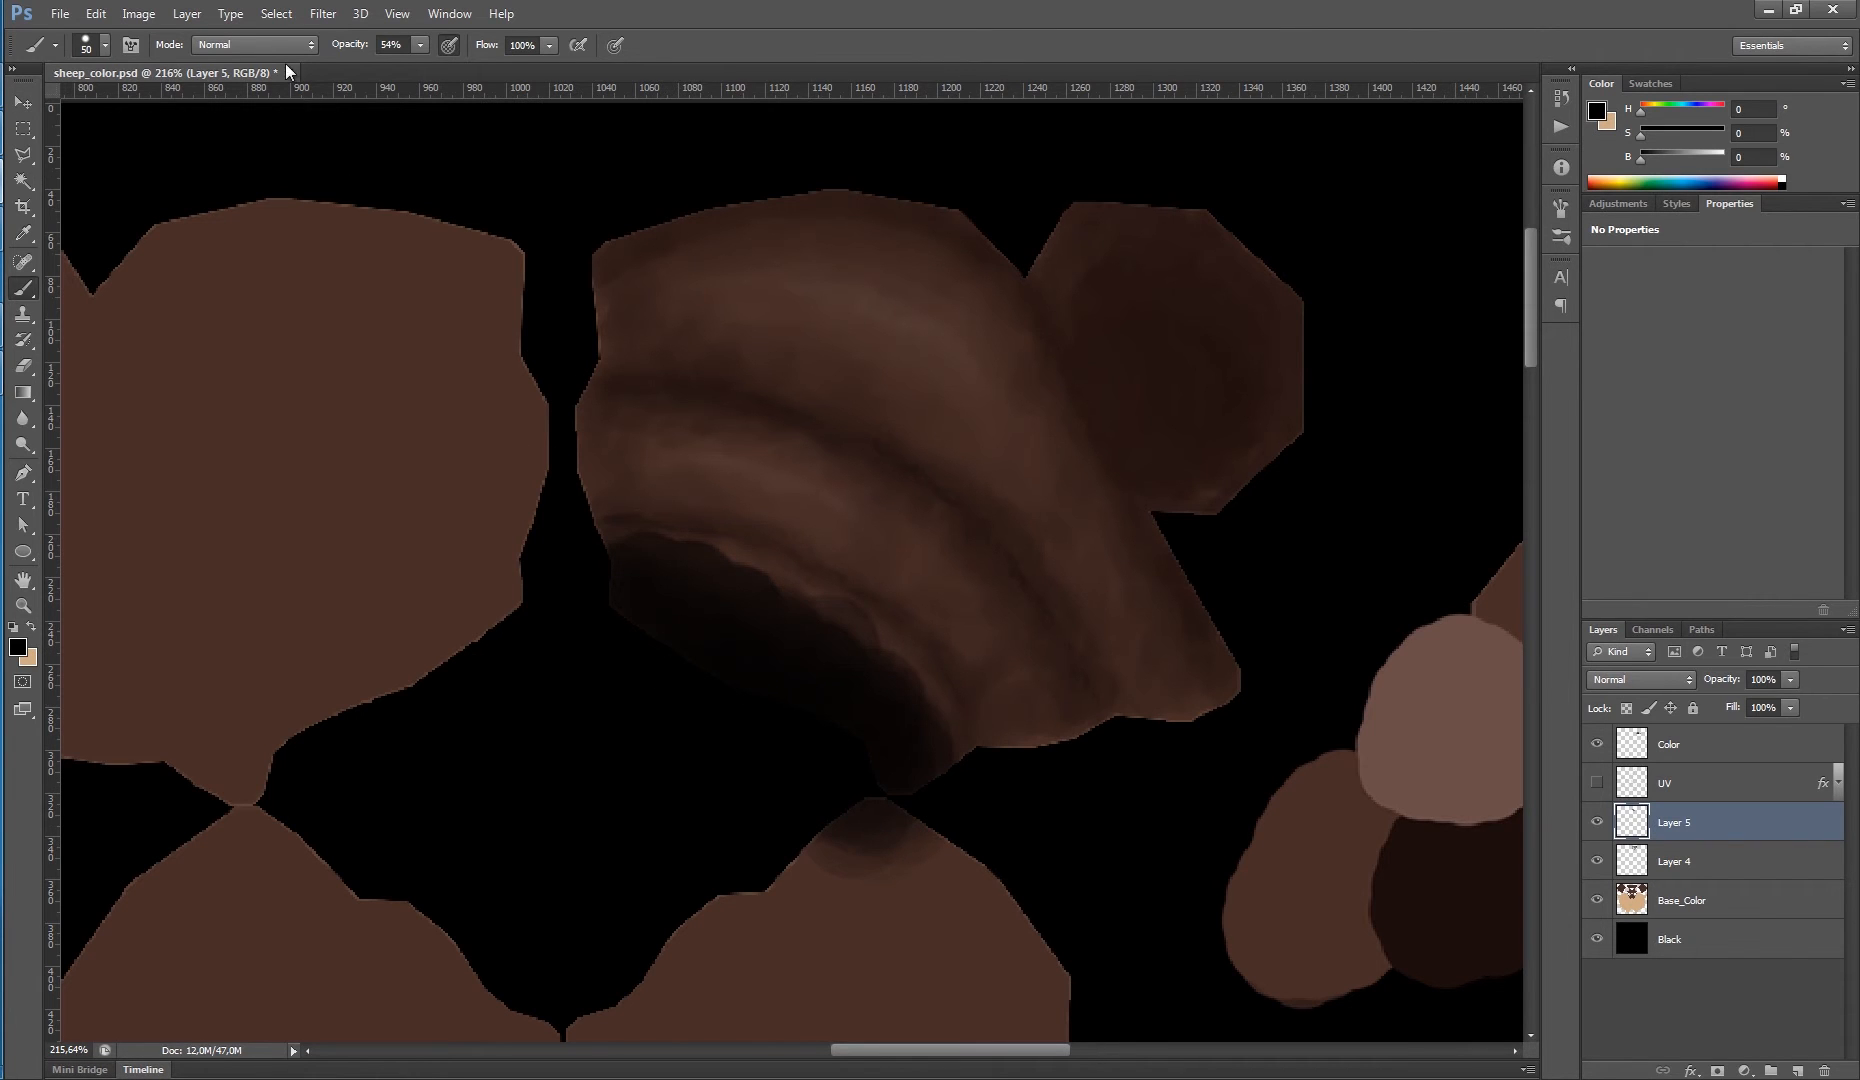
- Soften the lower-edge shadow with a Gaussian Blur of 9.6 pixels and touch up its end near the foot piece's lower tip
{"action": "left_click", "coordinate": [279, 18]}
{"action": "mouse_move", "coordinate": [323, 14]}
{"action": "mouse_move", "coordinate": [465, 220]}
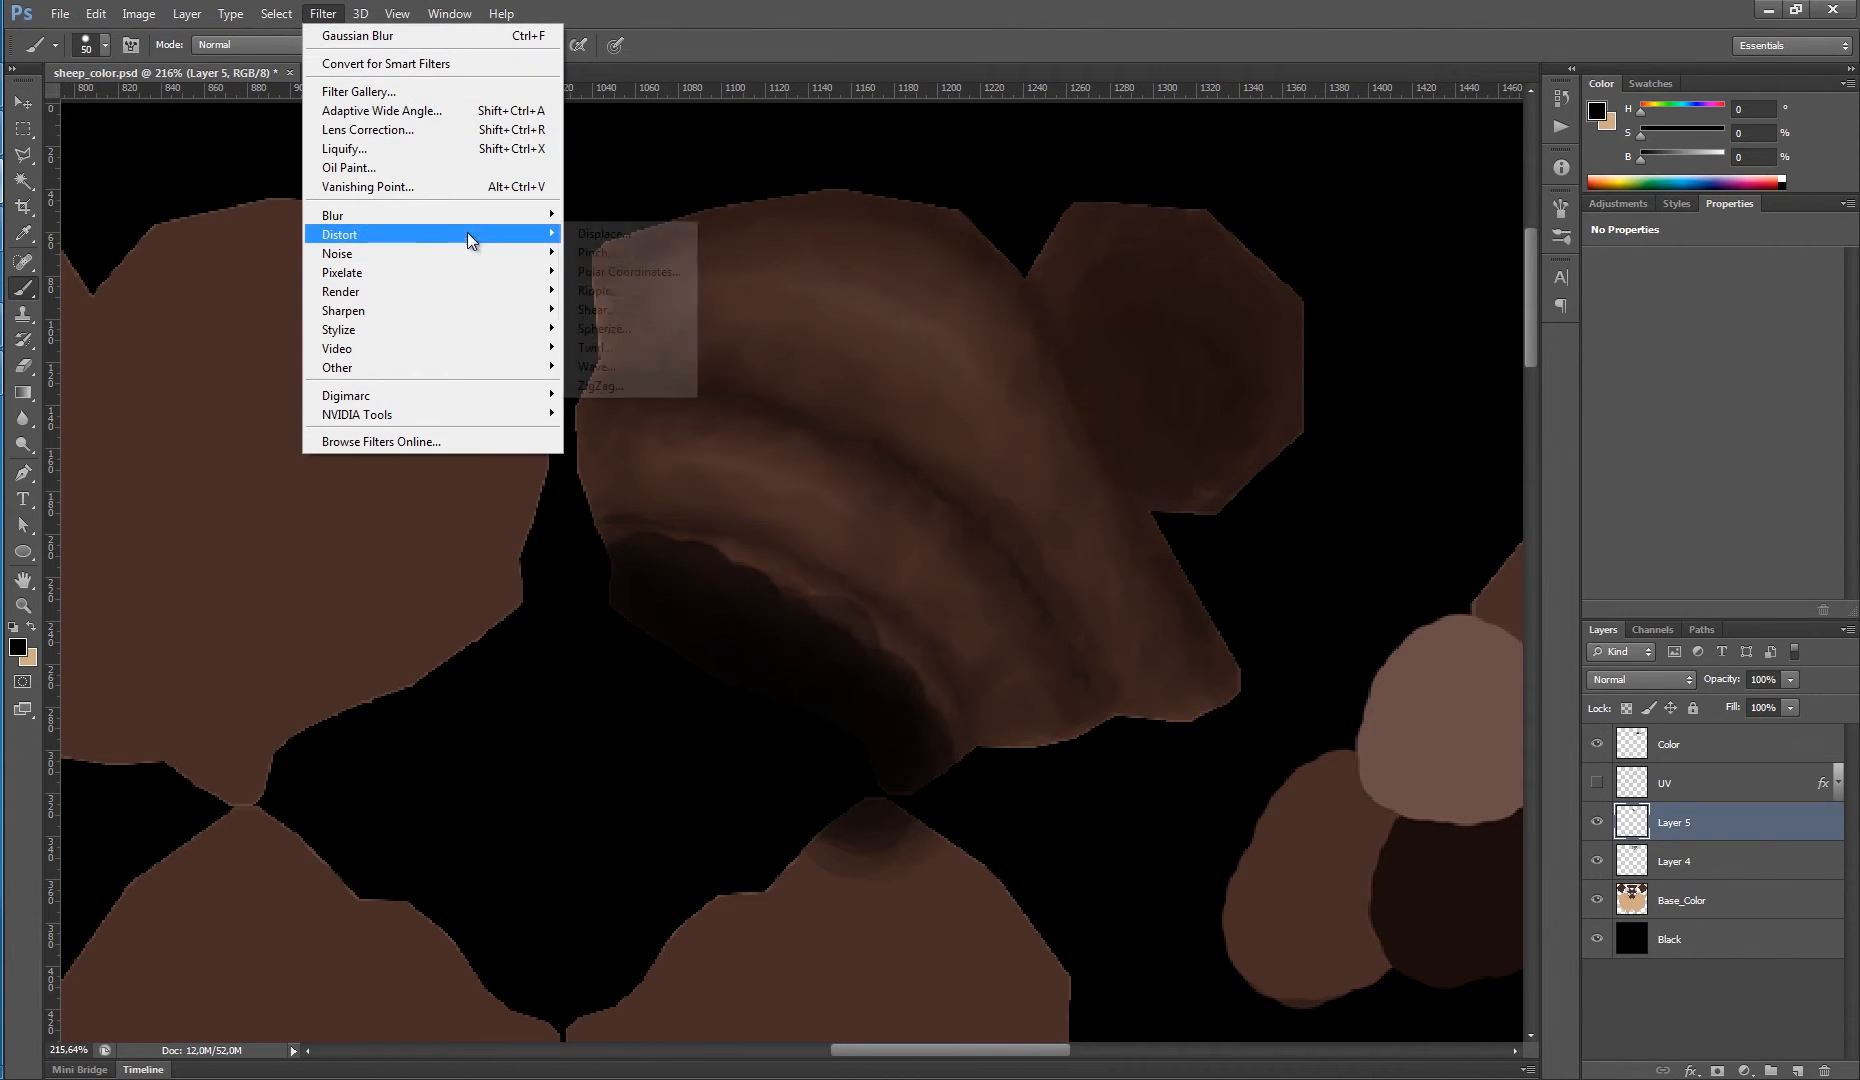
{"action": "left_click", "coordinate": [617, 356]}
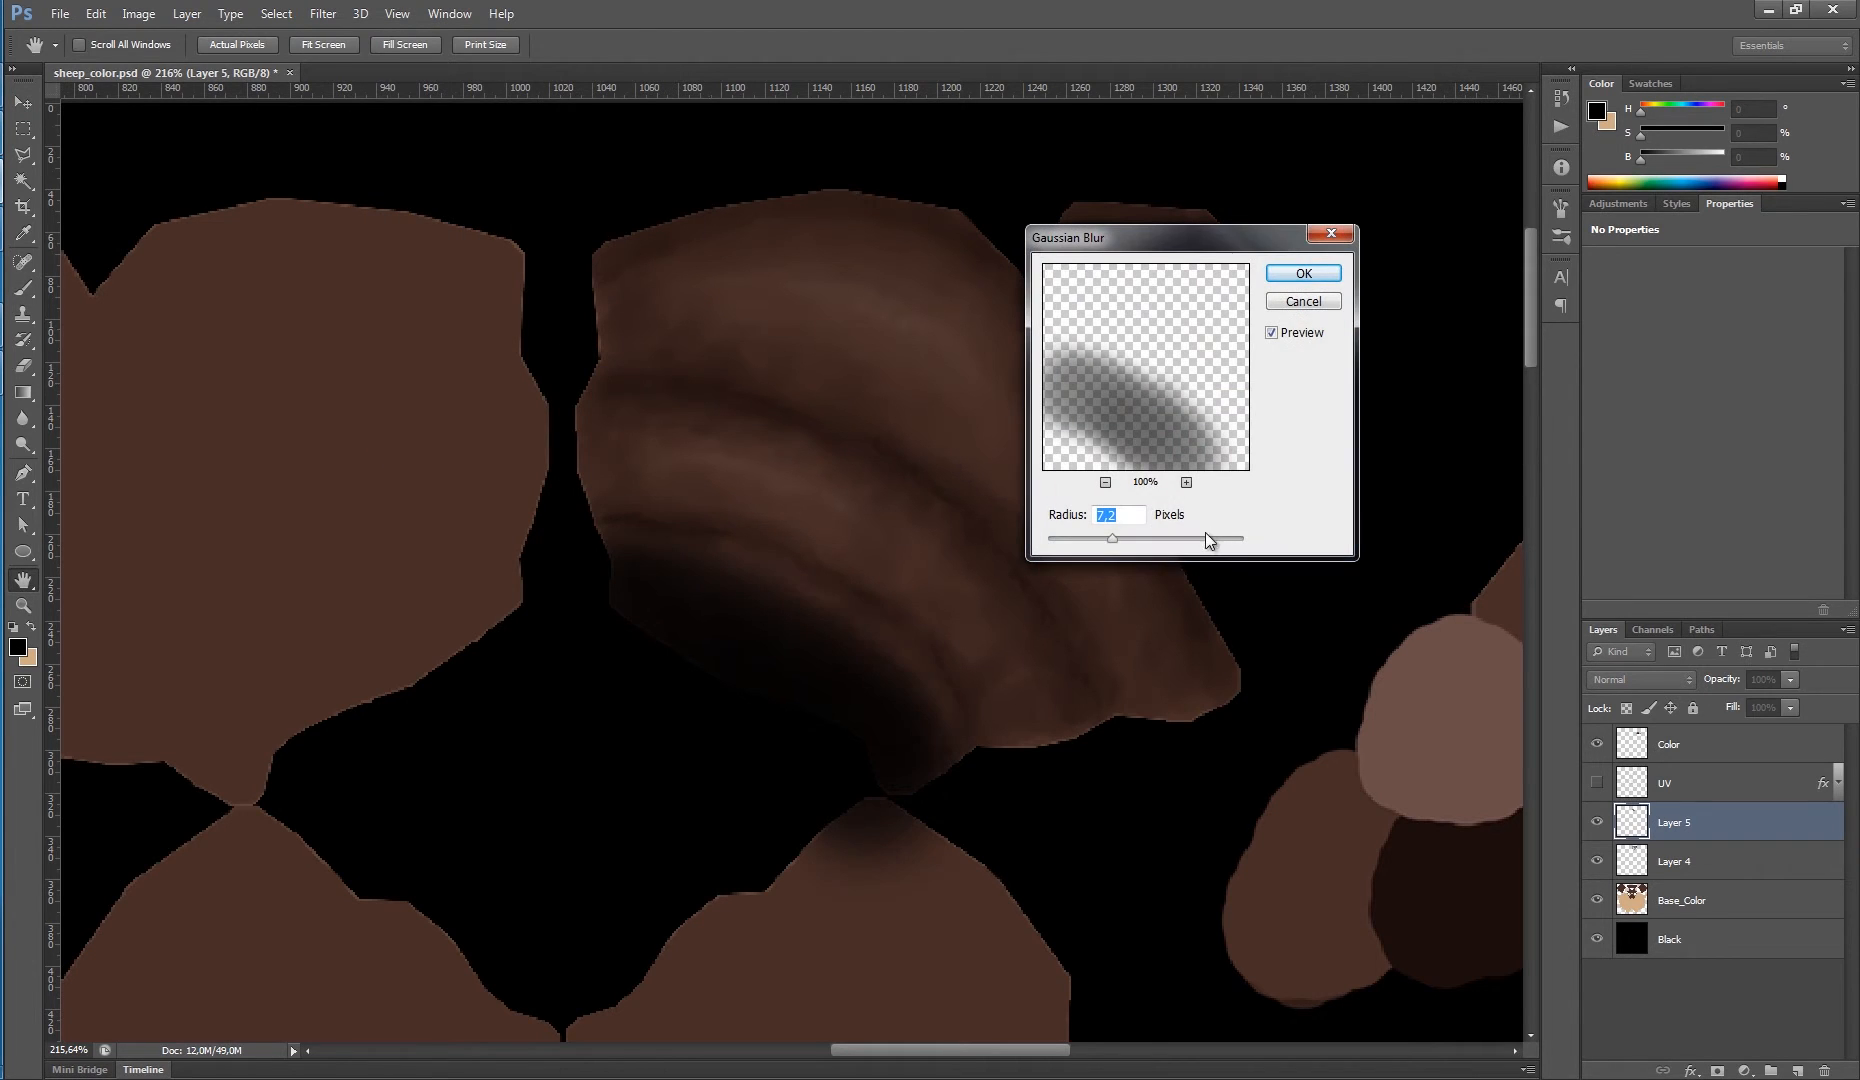
{"action": "left_click_drag", "start_coordinate": [1126, 541], "coordinate": [1129, 546]}
{"action": "left_click", "coordinate": [1300, 275]}
{"action": "key", "text": "b"}
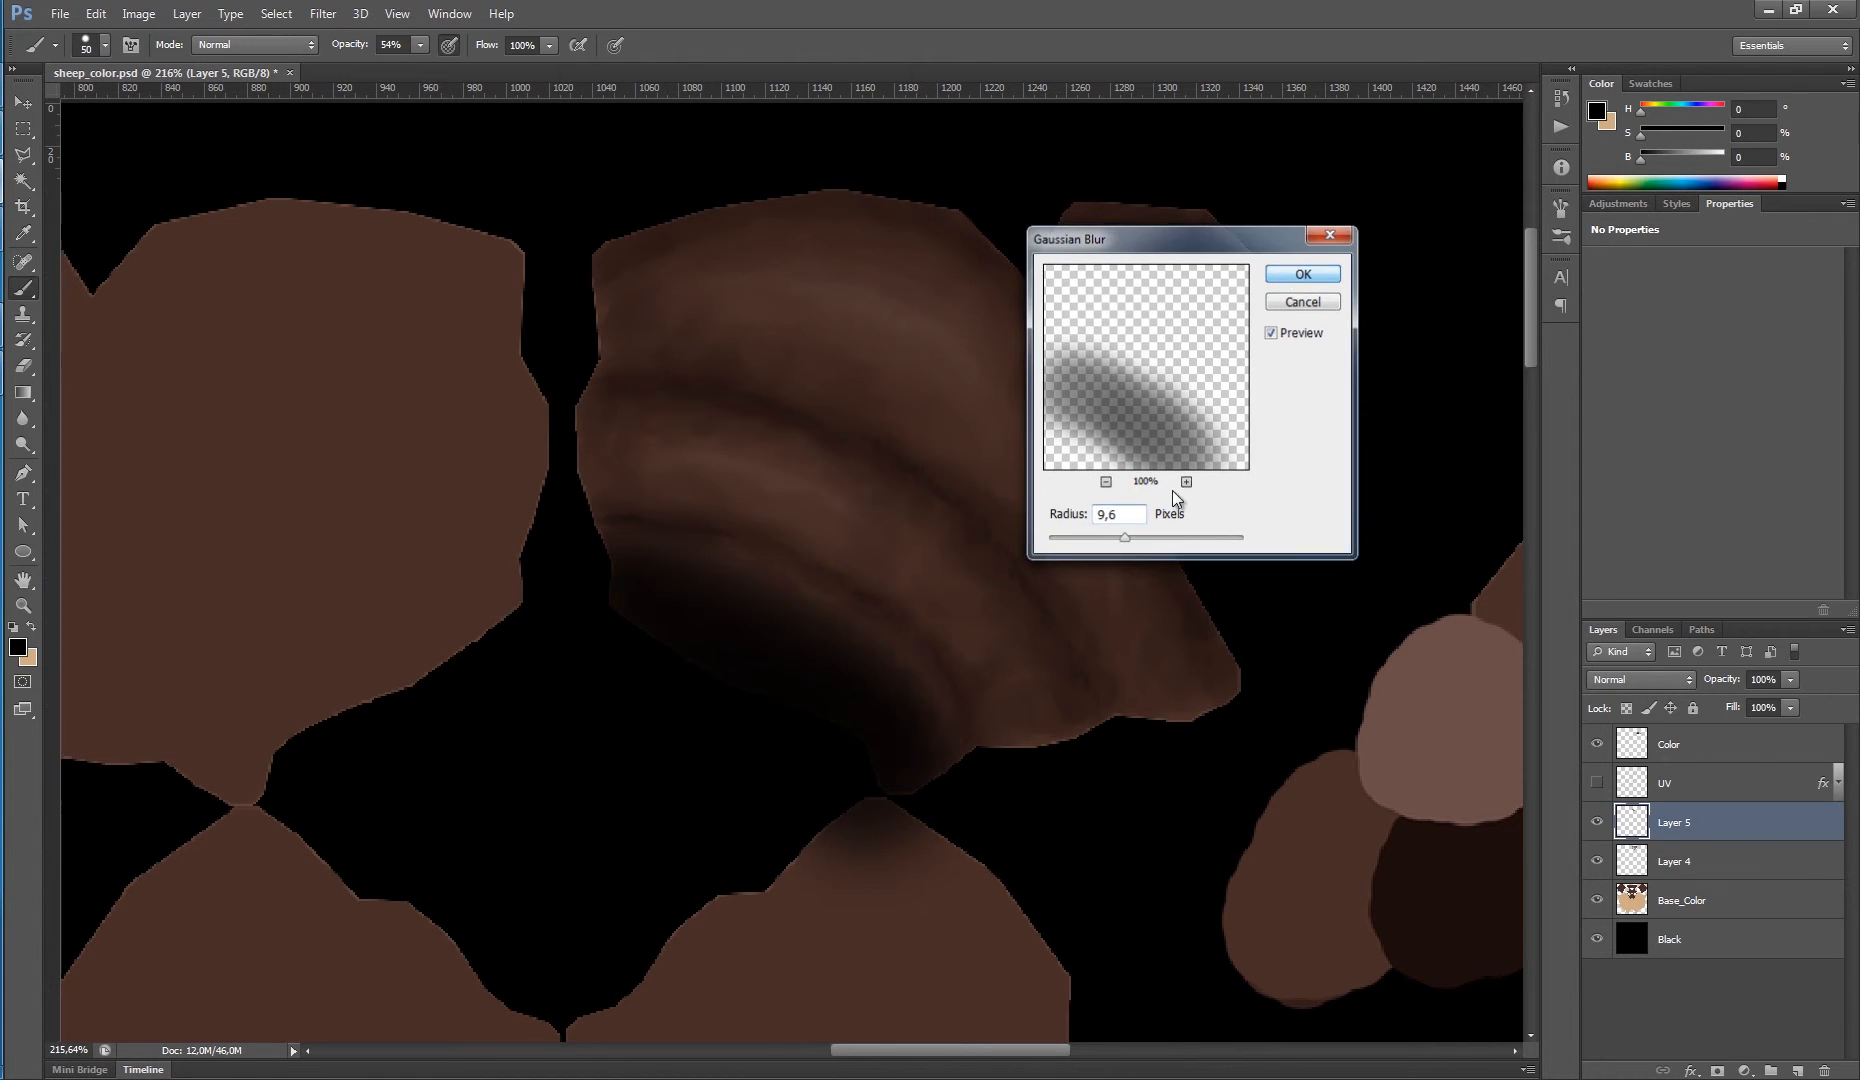
{"action": "left_click_drag", "start_coordinate": [943, 697], "coordinate": [958, 710]}
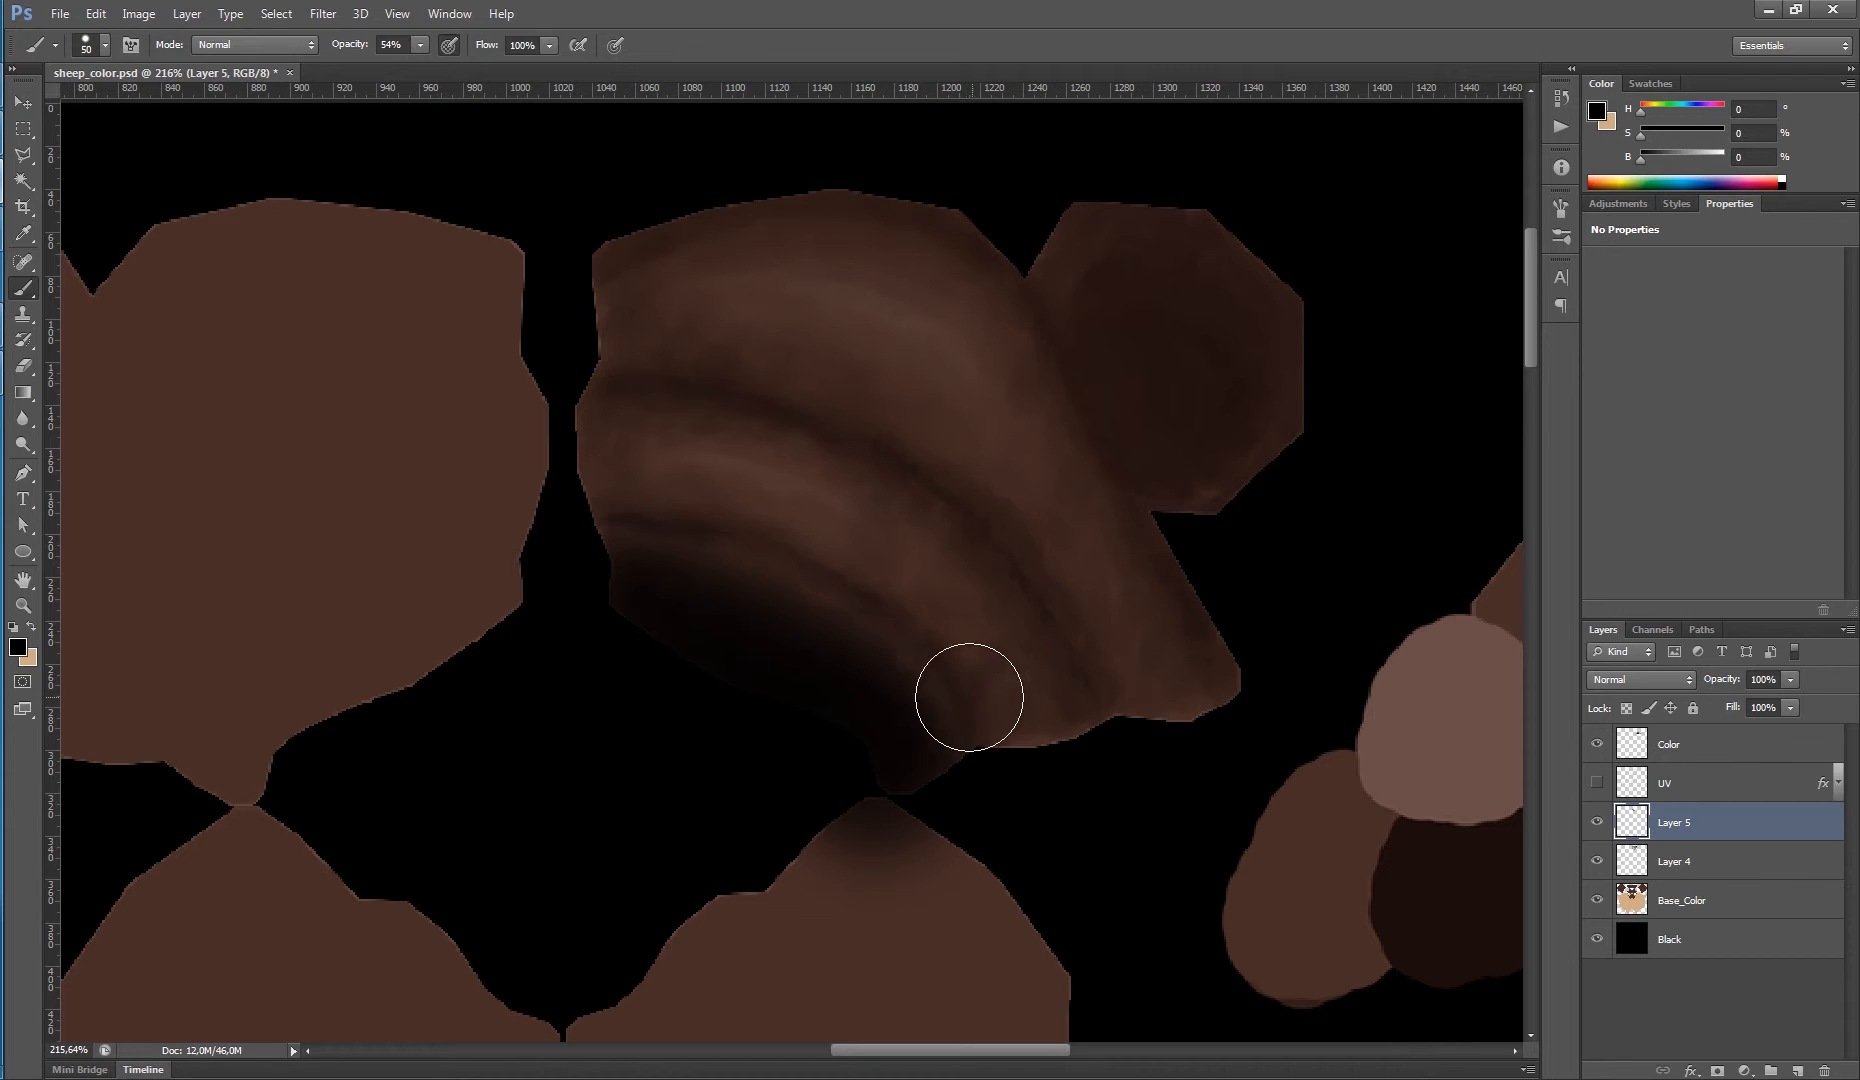
- Set the shadow layer's blend mode to Multiply and its opacity to 71%
{"action": "left_click", "coordinate": [1649, 684]}
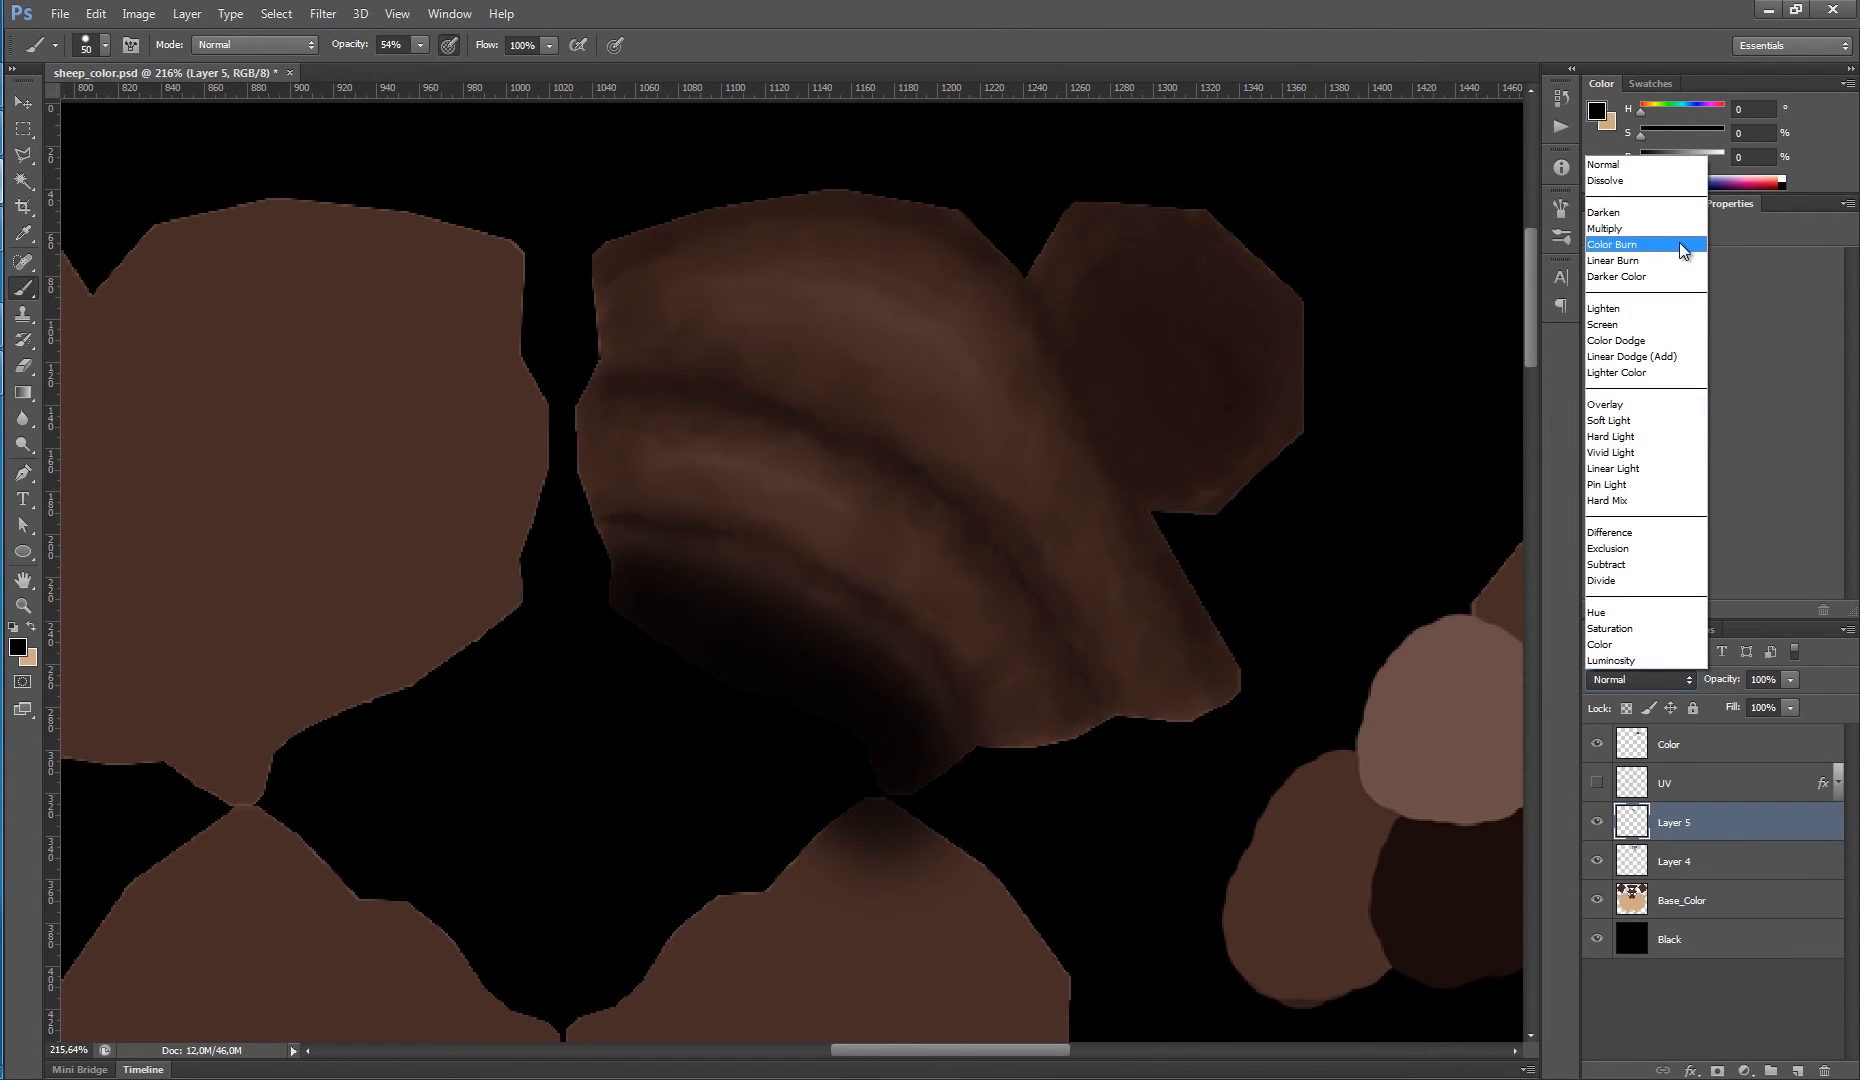
{"action": "left_click", "coordinate": [1654, 232]}
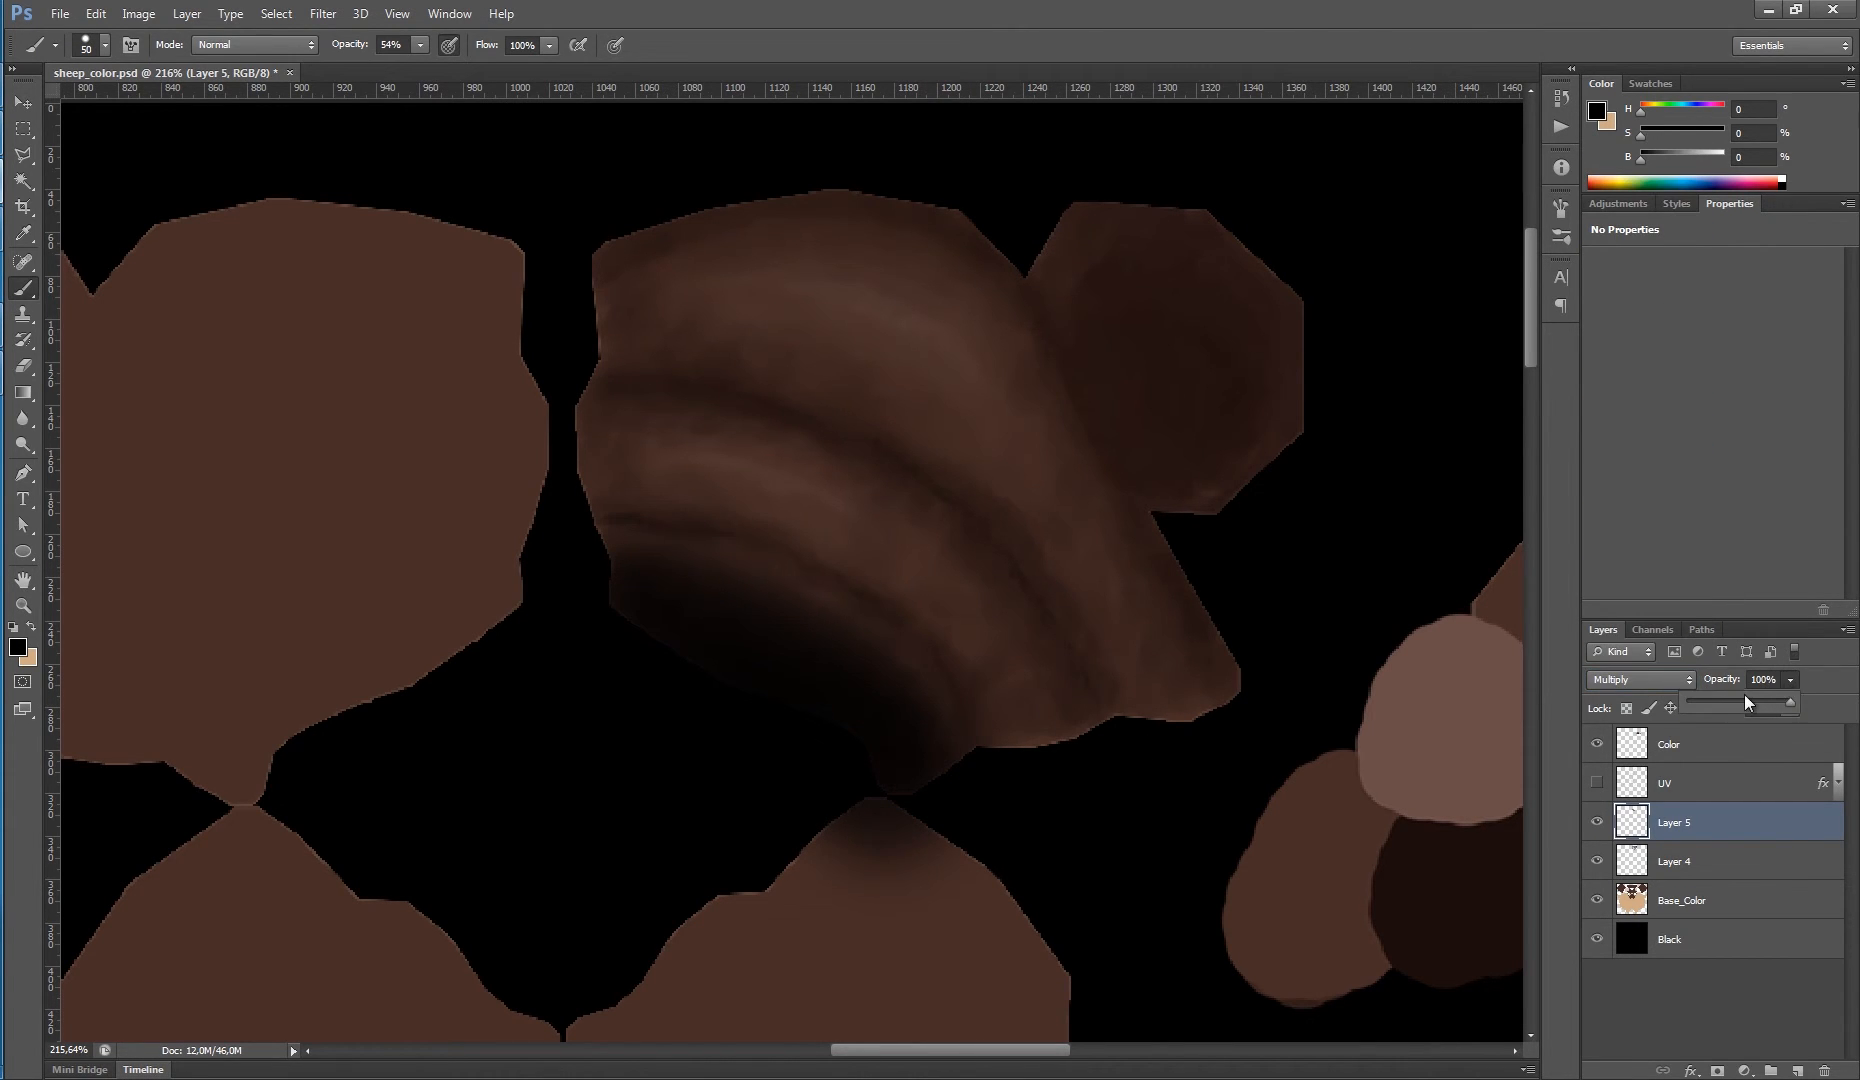
{"action": "left_click_drag", "start_coordinate": [1744, 702], "coordinate": [1738, 705]}
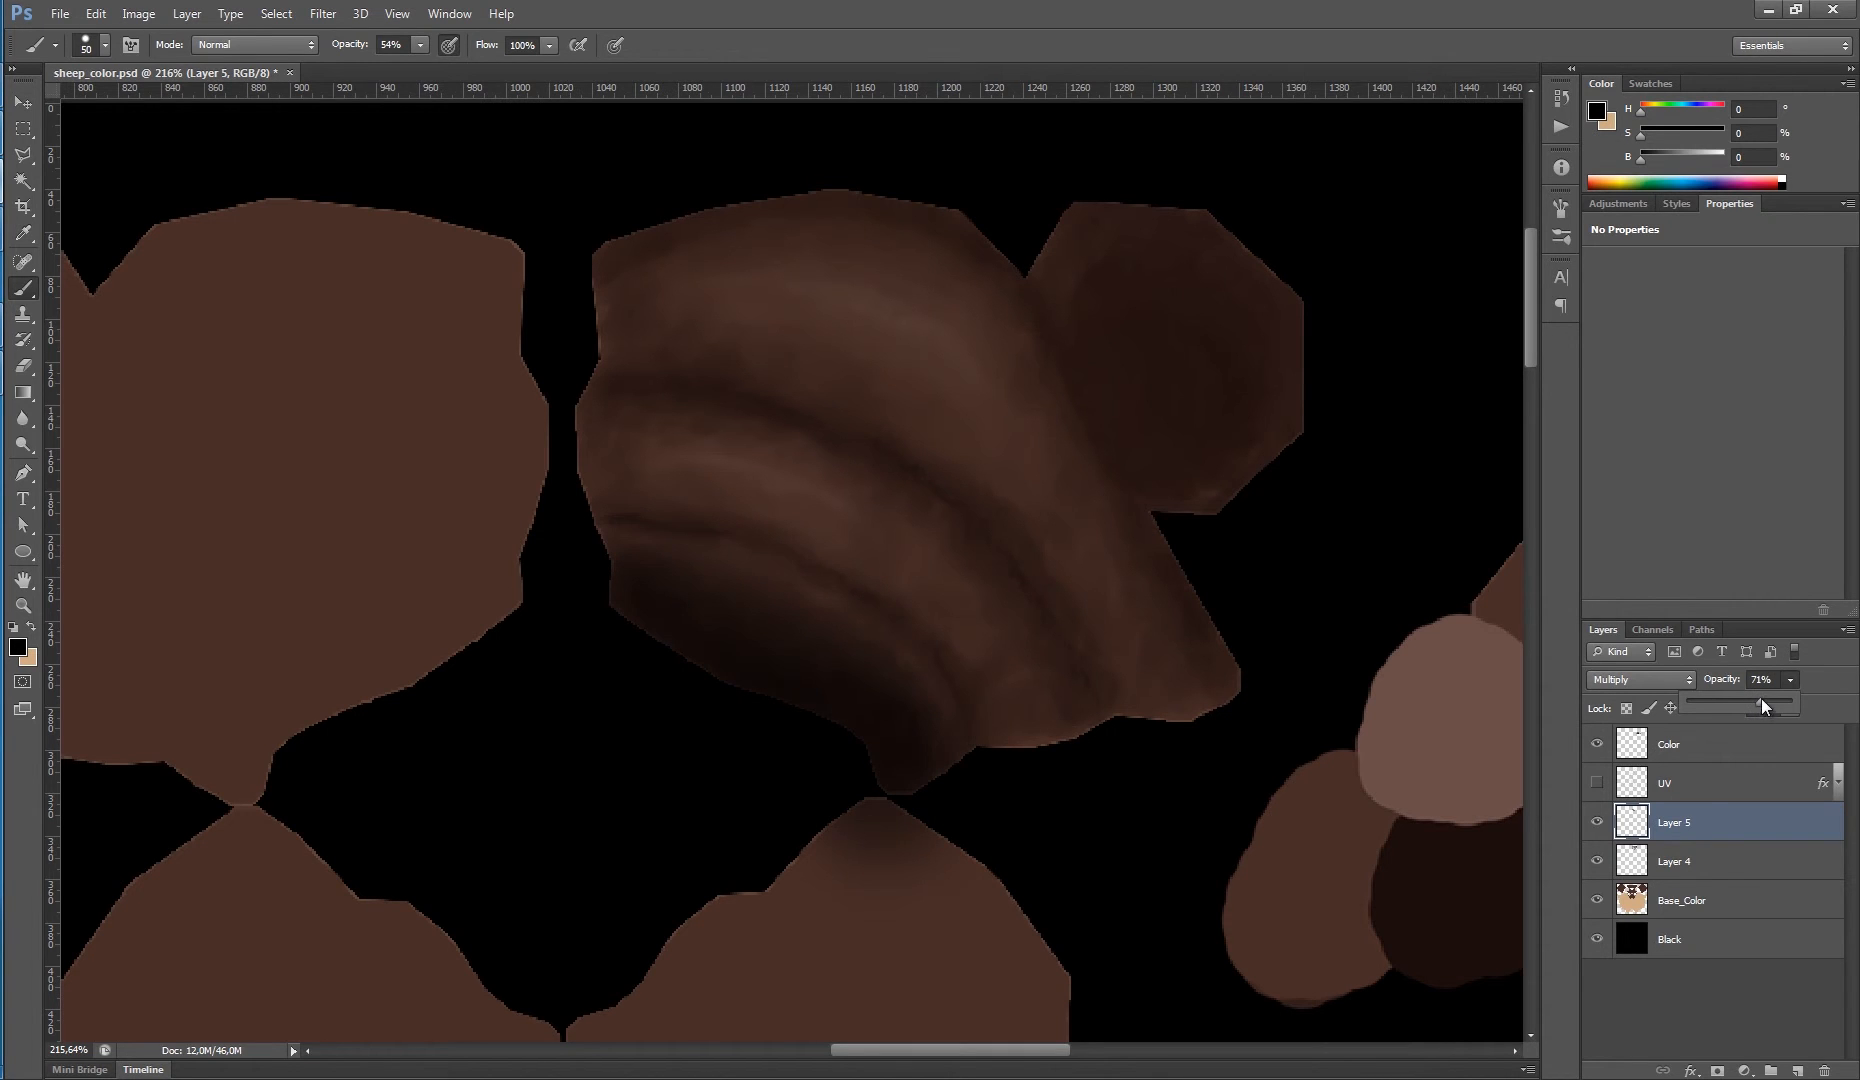
- Clear the shadow spilling outside the foot piece and onto the tip of the piece below, and merge Layer 5 with Layer 4
{"action": "left_click", "coordinate": [1636, 862], "text": "ctrl"}
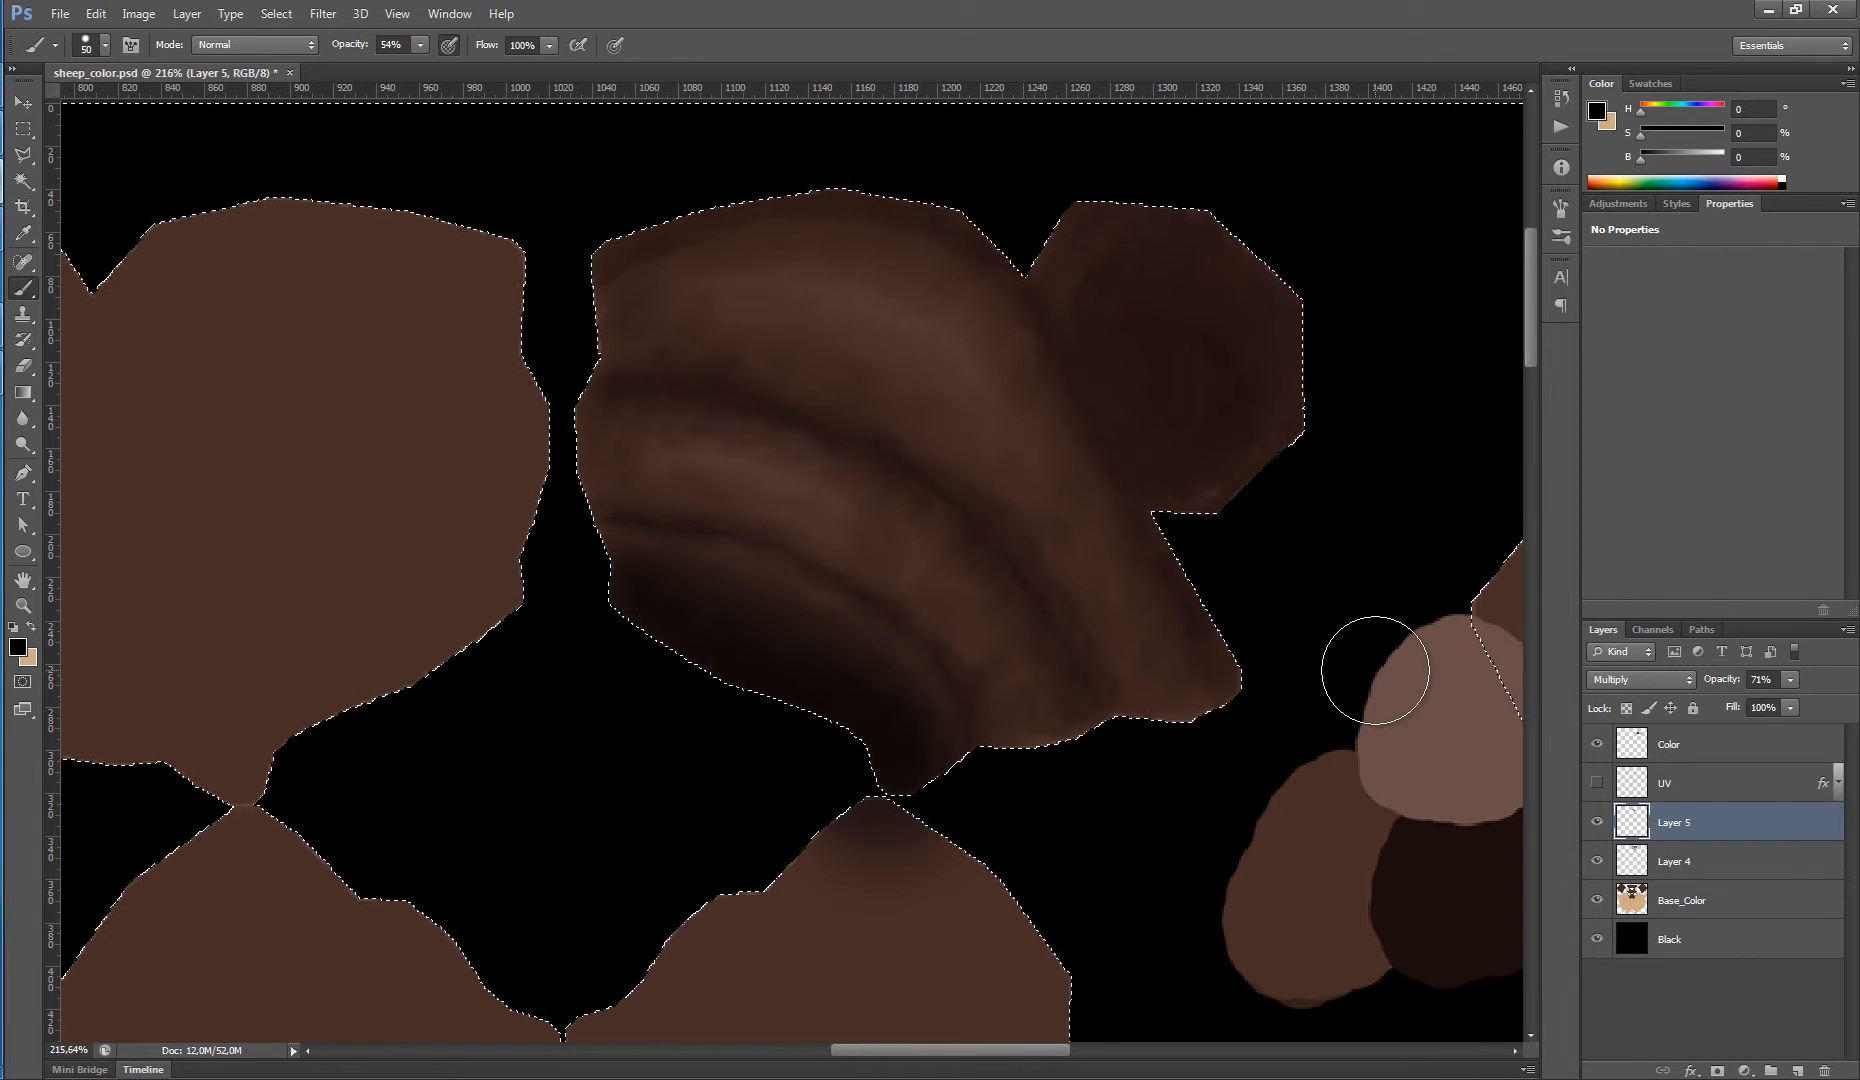
{"action": "key", "text": "ctrl+d"}
{"action": "key", "text": "e"}
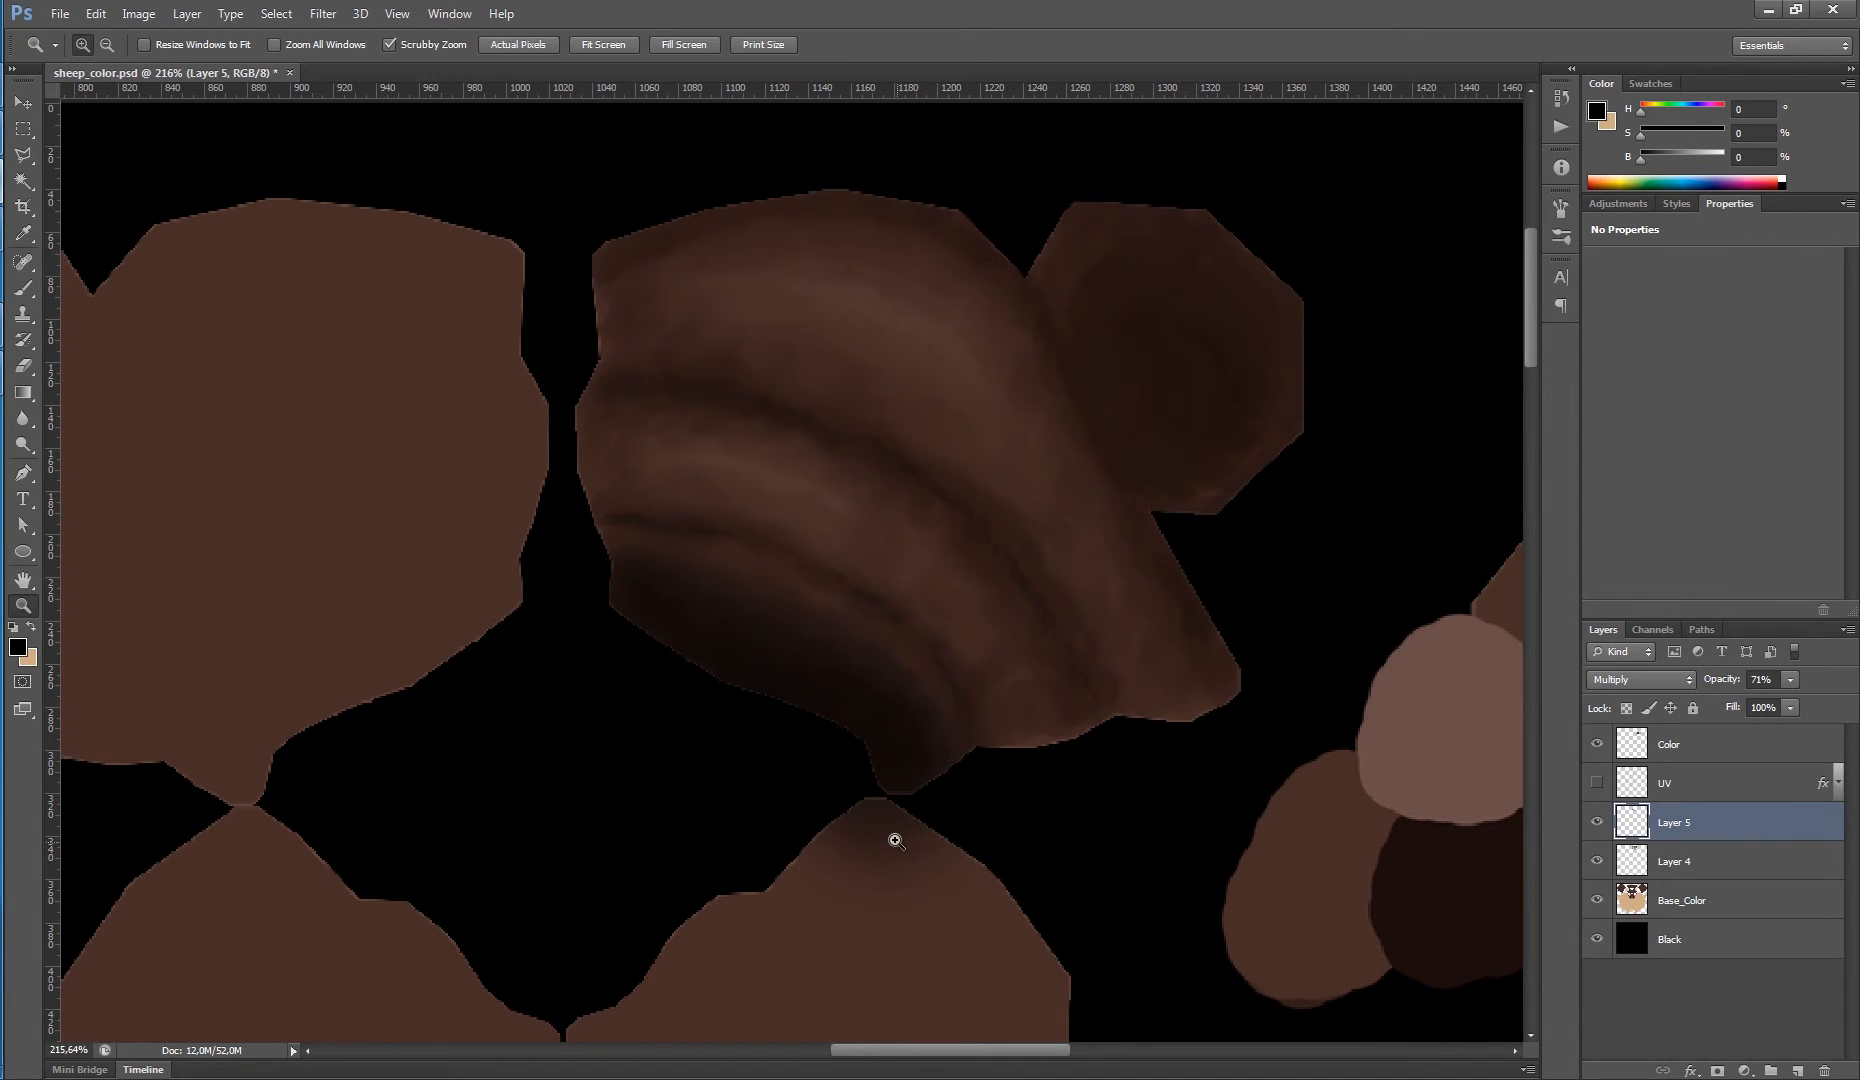
{"action": "mouse_move", "coordinate": [893, 830]}
{"action": "left_mouse_down"}
{"action": "mouse_move", "coordinate": [941, 870]}
{"action": "mouse_move", "coordinate": [905, 910]}
{"action": "mouse_move", "coordinate": [915, 953]}
{"action": "mouse_move", "coordinate": [871, 945]}
{"action": "mouse_move", "coordinate": [866, 876]}
{"action": "mouse_move", "coordinate": [908, 856]}
{"action": "mouse_move", "coordinate": [851, 807]}
{"action": "mouse_move", "coordinate": [917, 838]}
{"action": "mouse_move", "coordinate": [864, 815]}
{"action": "left_mouse_up"}
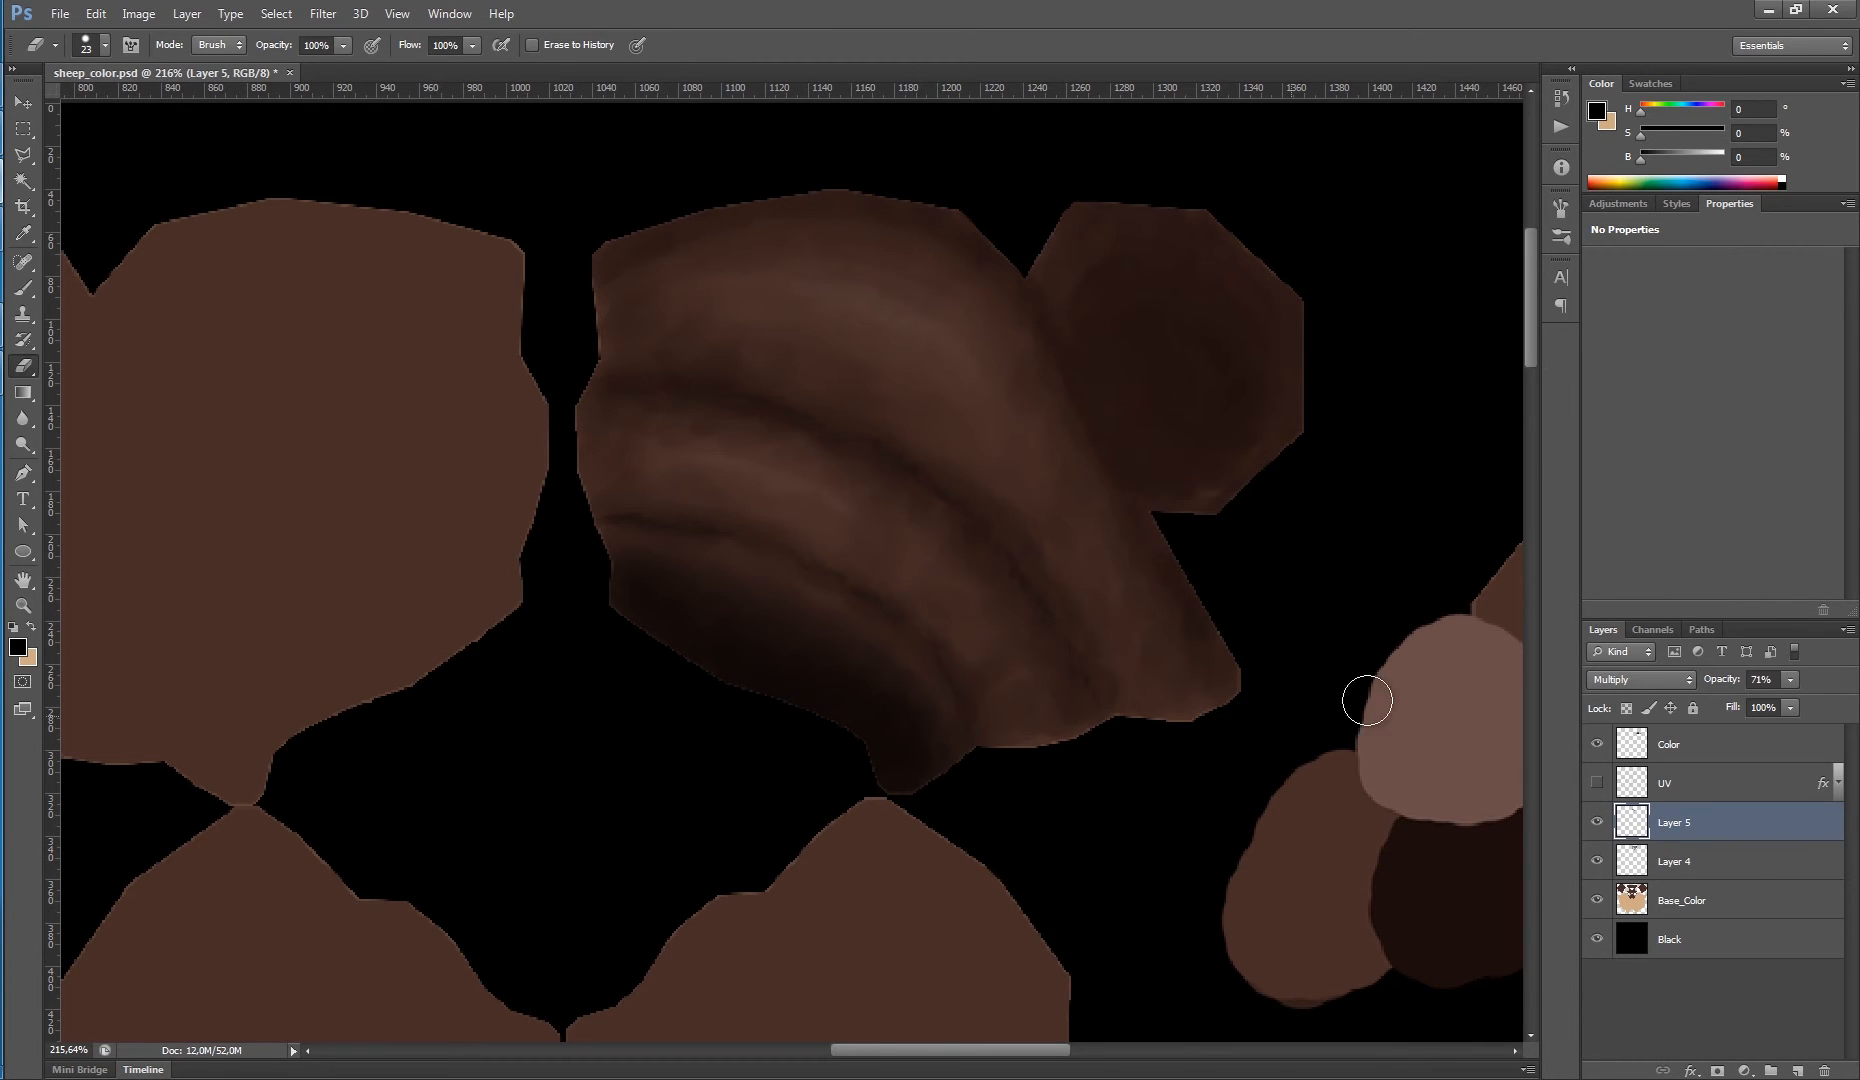
{"action": "left_click", "coordinate": [1690, 863], "text": "shift"}
{"action": "key", "text": "ctrl+e"}
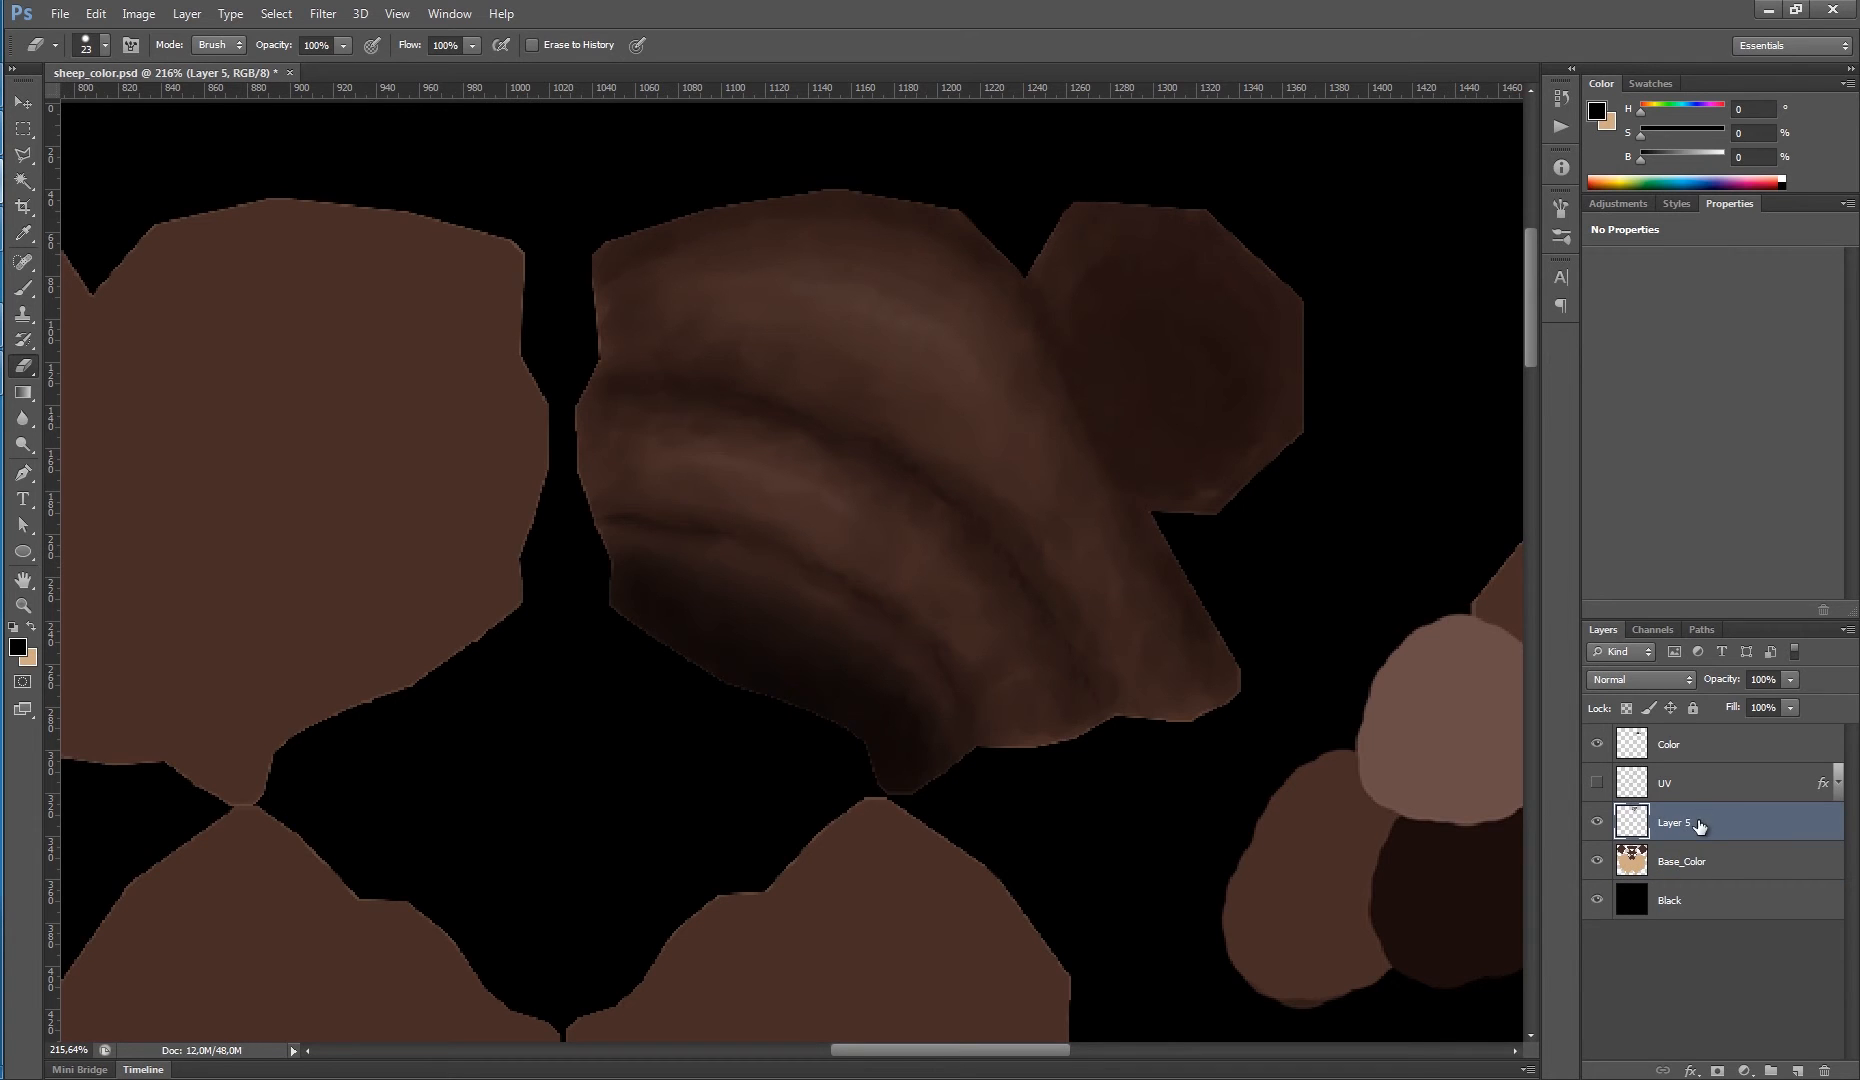
- Duplicate Layer 5, flip the copy horizontally and move it over the unpainted foot piece on the opposite side
{"action": "left_click_drag", "start_coordinate": [1072, 677], "coordinate": [1154, 602]}
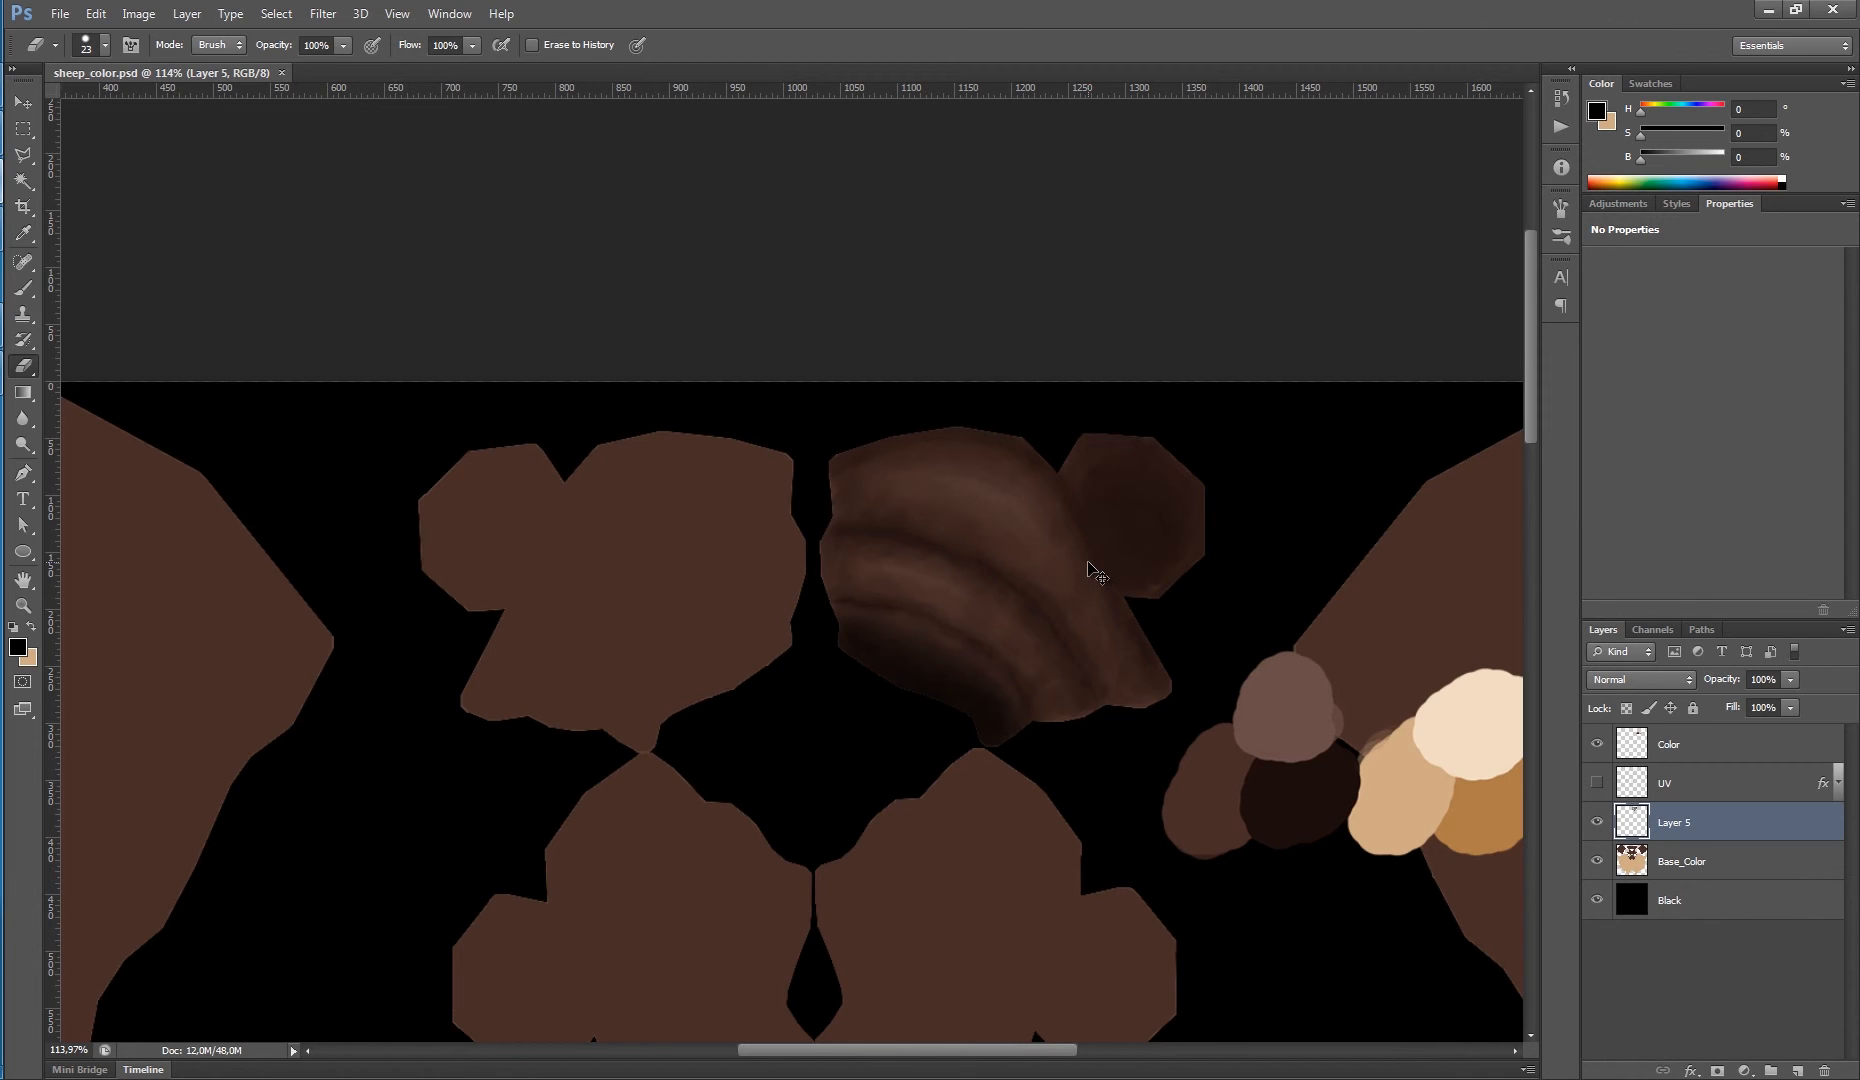
{"action": "key", "text": "ctrl+j"}
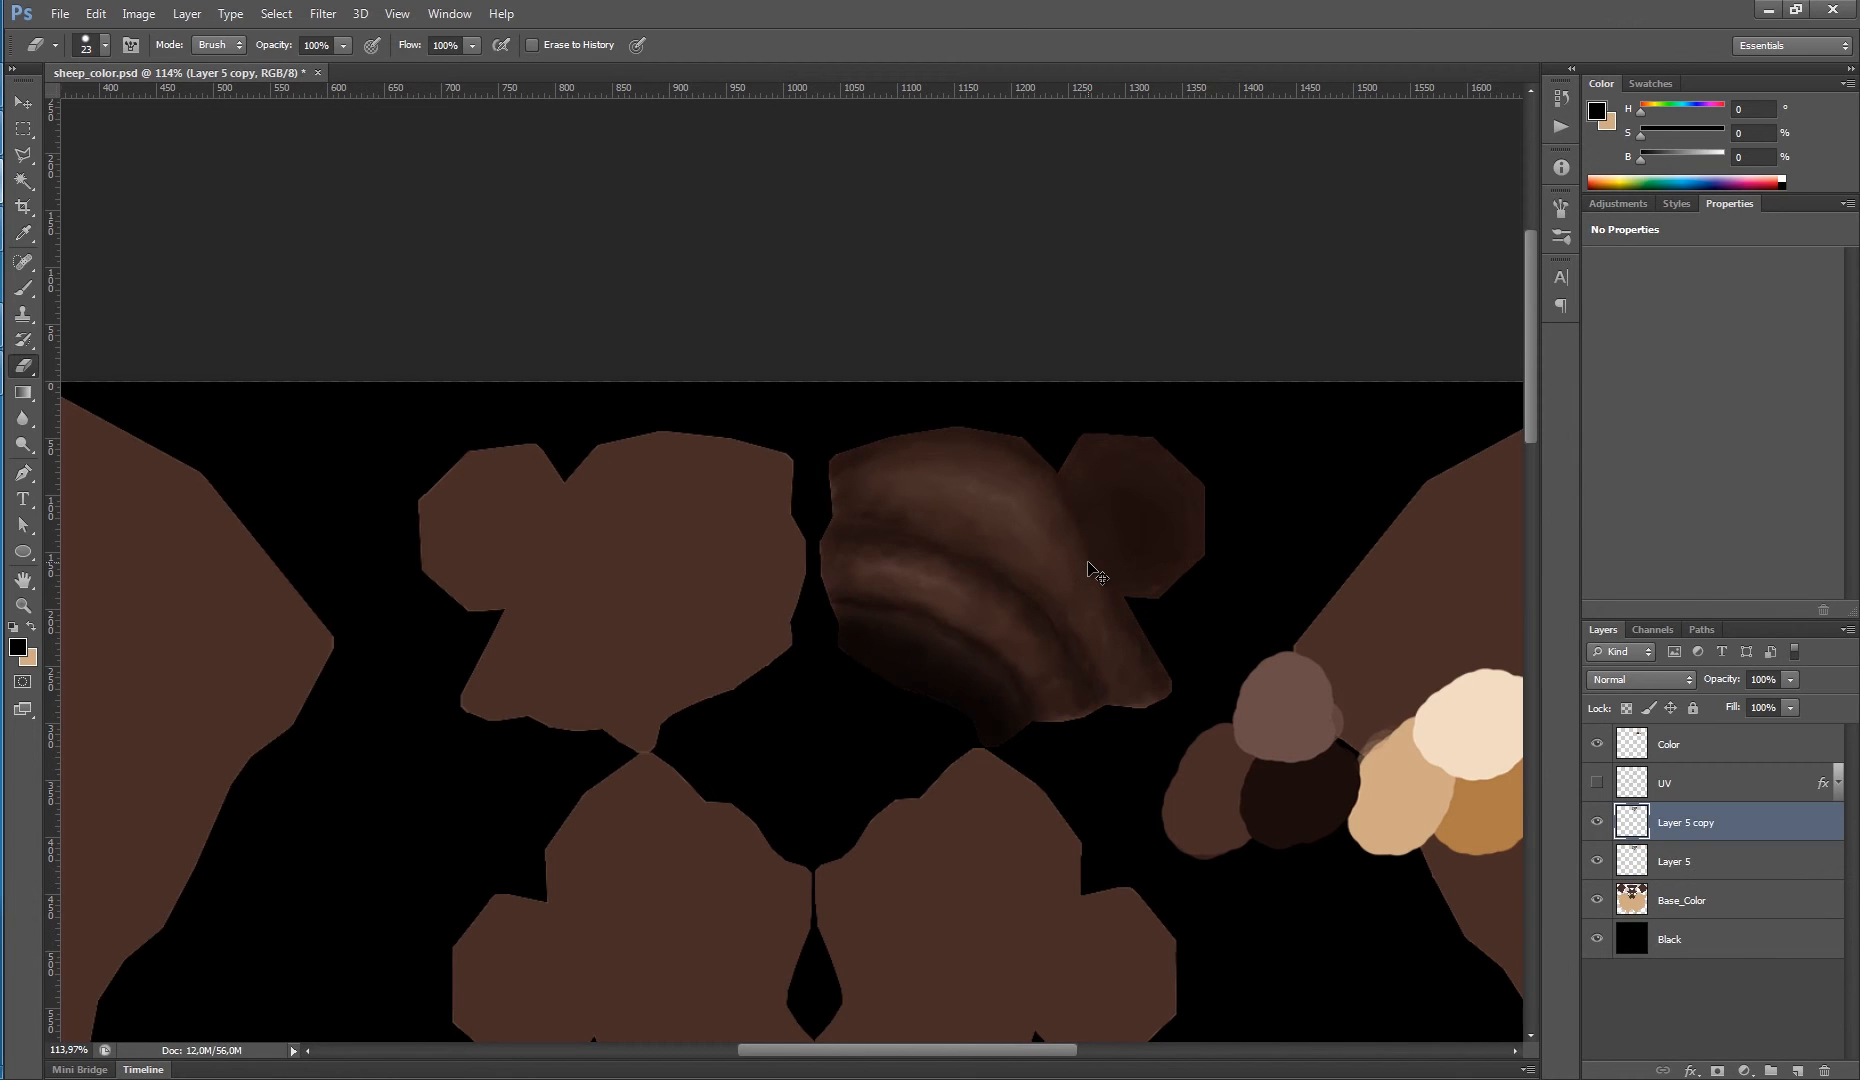
{"action": "key", "text": "ctrl+t"}
{"action": "right_click", "coordinate": [958, 561]}
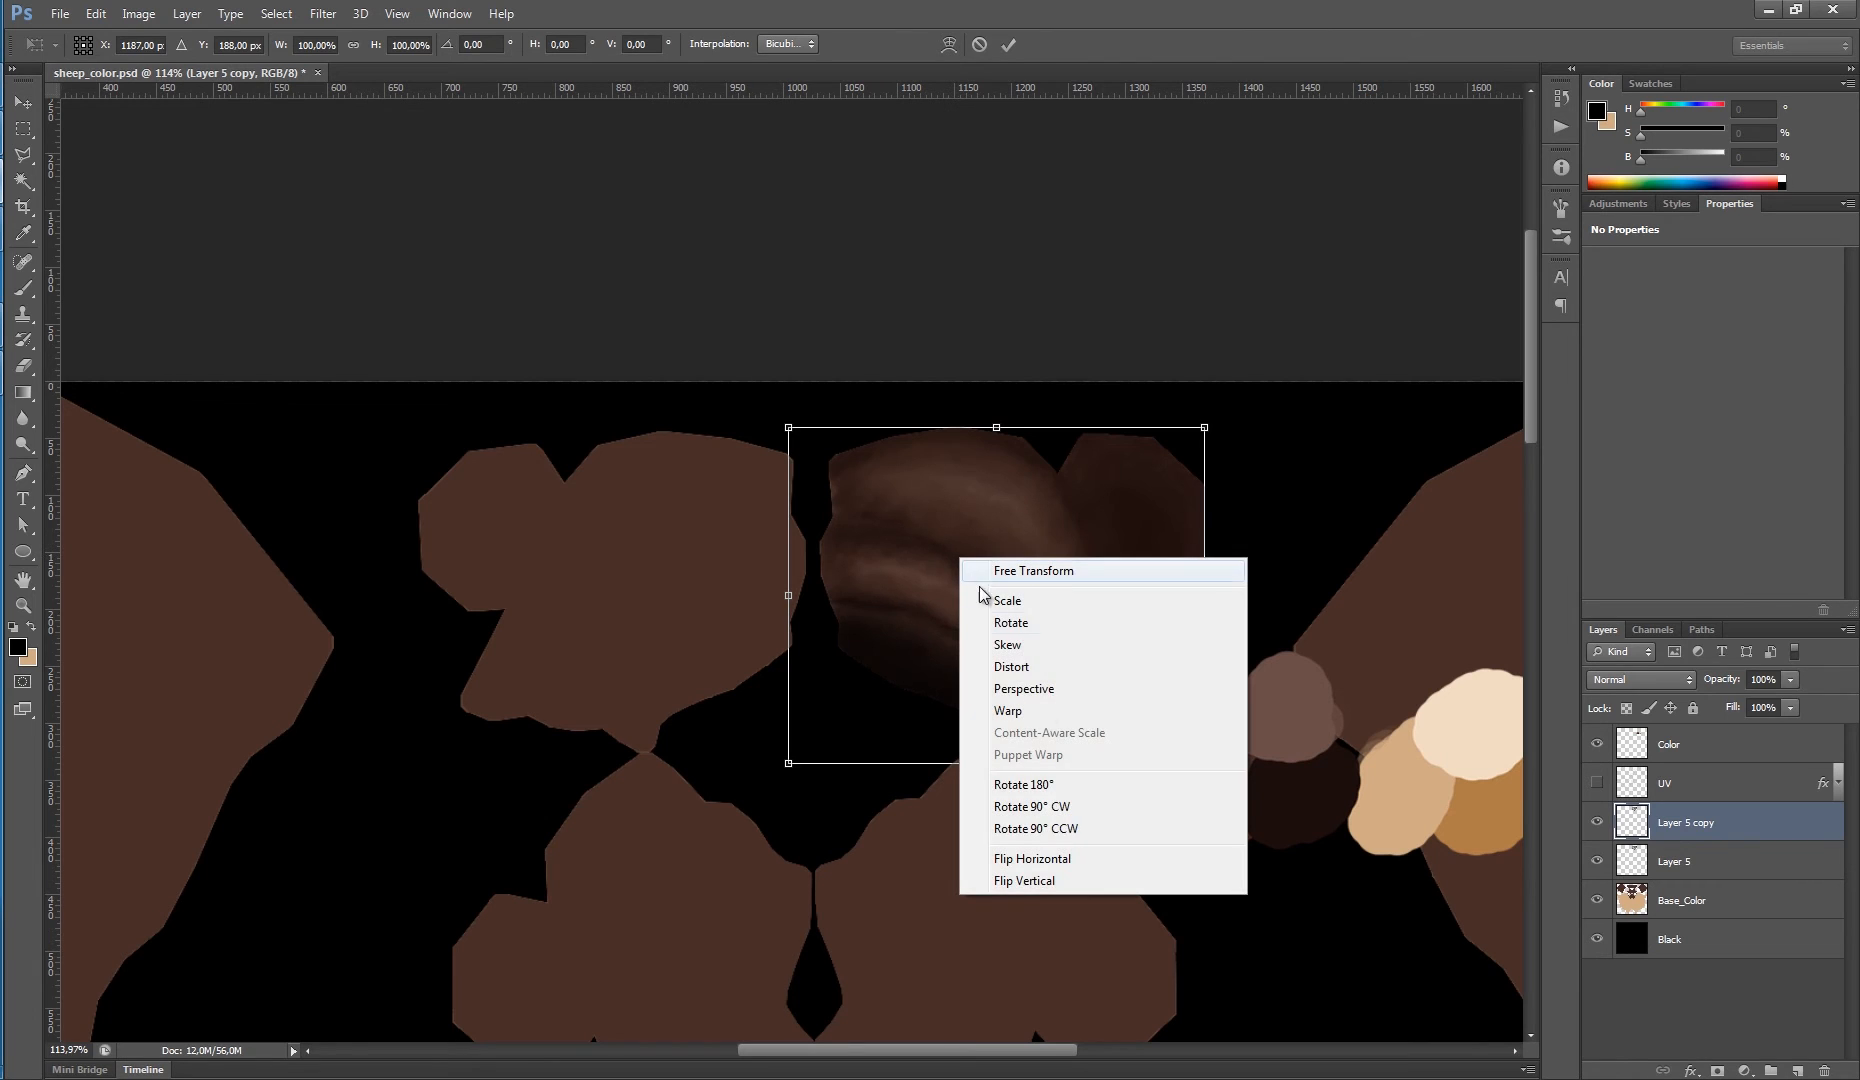
{"action": "left_click", "coordinate": [1065, 858]}
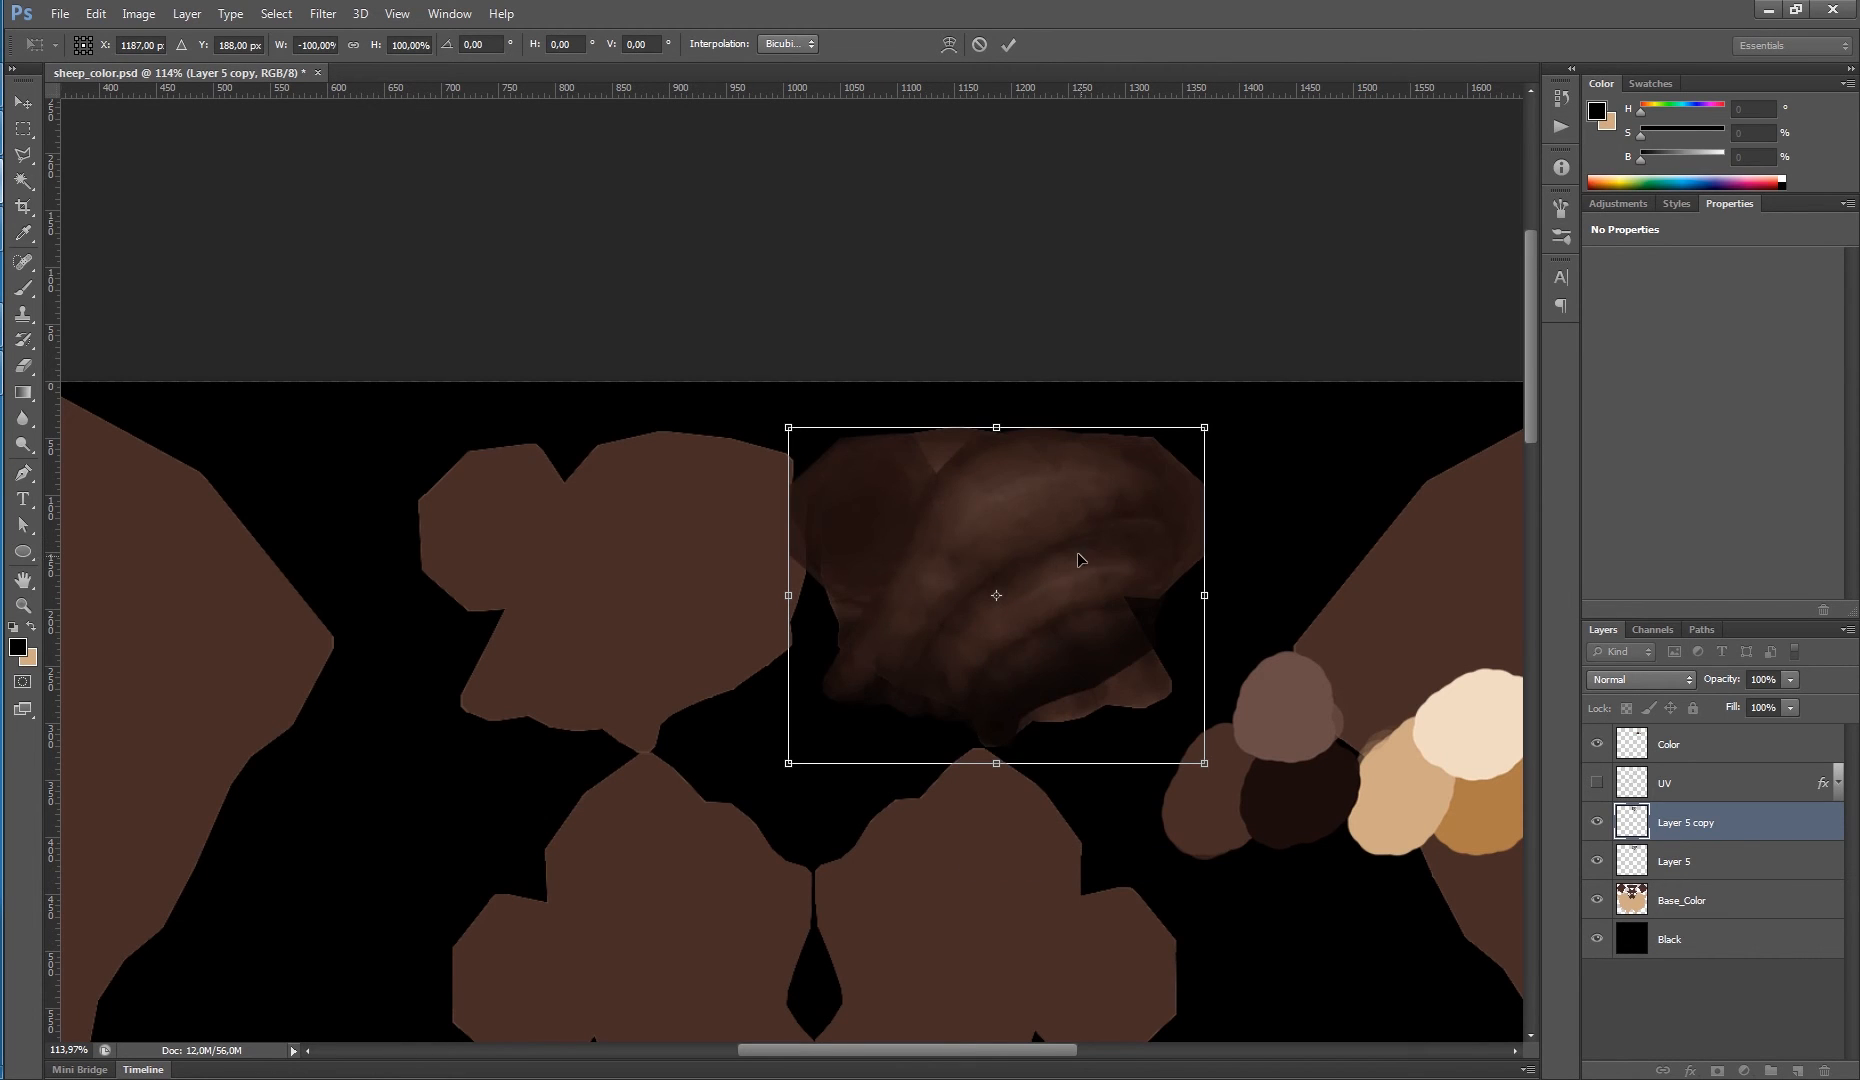
{"action": "mouse_move", "coordinate": [1078, 560]}
{"action": "left_mouse_down"}
{"action": "mouse_move", "coordinate": [712, 553]}
{"action": "mouse_move", "coordinate": [710, 569]}
{"action": "left_mouse_up"}
- Rotate the mirrored copy about -2.8° and nudge it to fit the opposite foot piece's outline, applying the transform
{"action": "scroll", "coordinate": [710, 569], "scroll_direction": "up", "scroll_amount": 2}
{"action": "left_click_drag", "start_coordinate": [869, 515], "coordinate": [866, 465]}
{"action": "left_click_drag", "start_coordinate": [752, 528], "coordinate": [750, 531]}
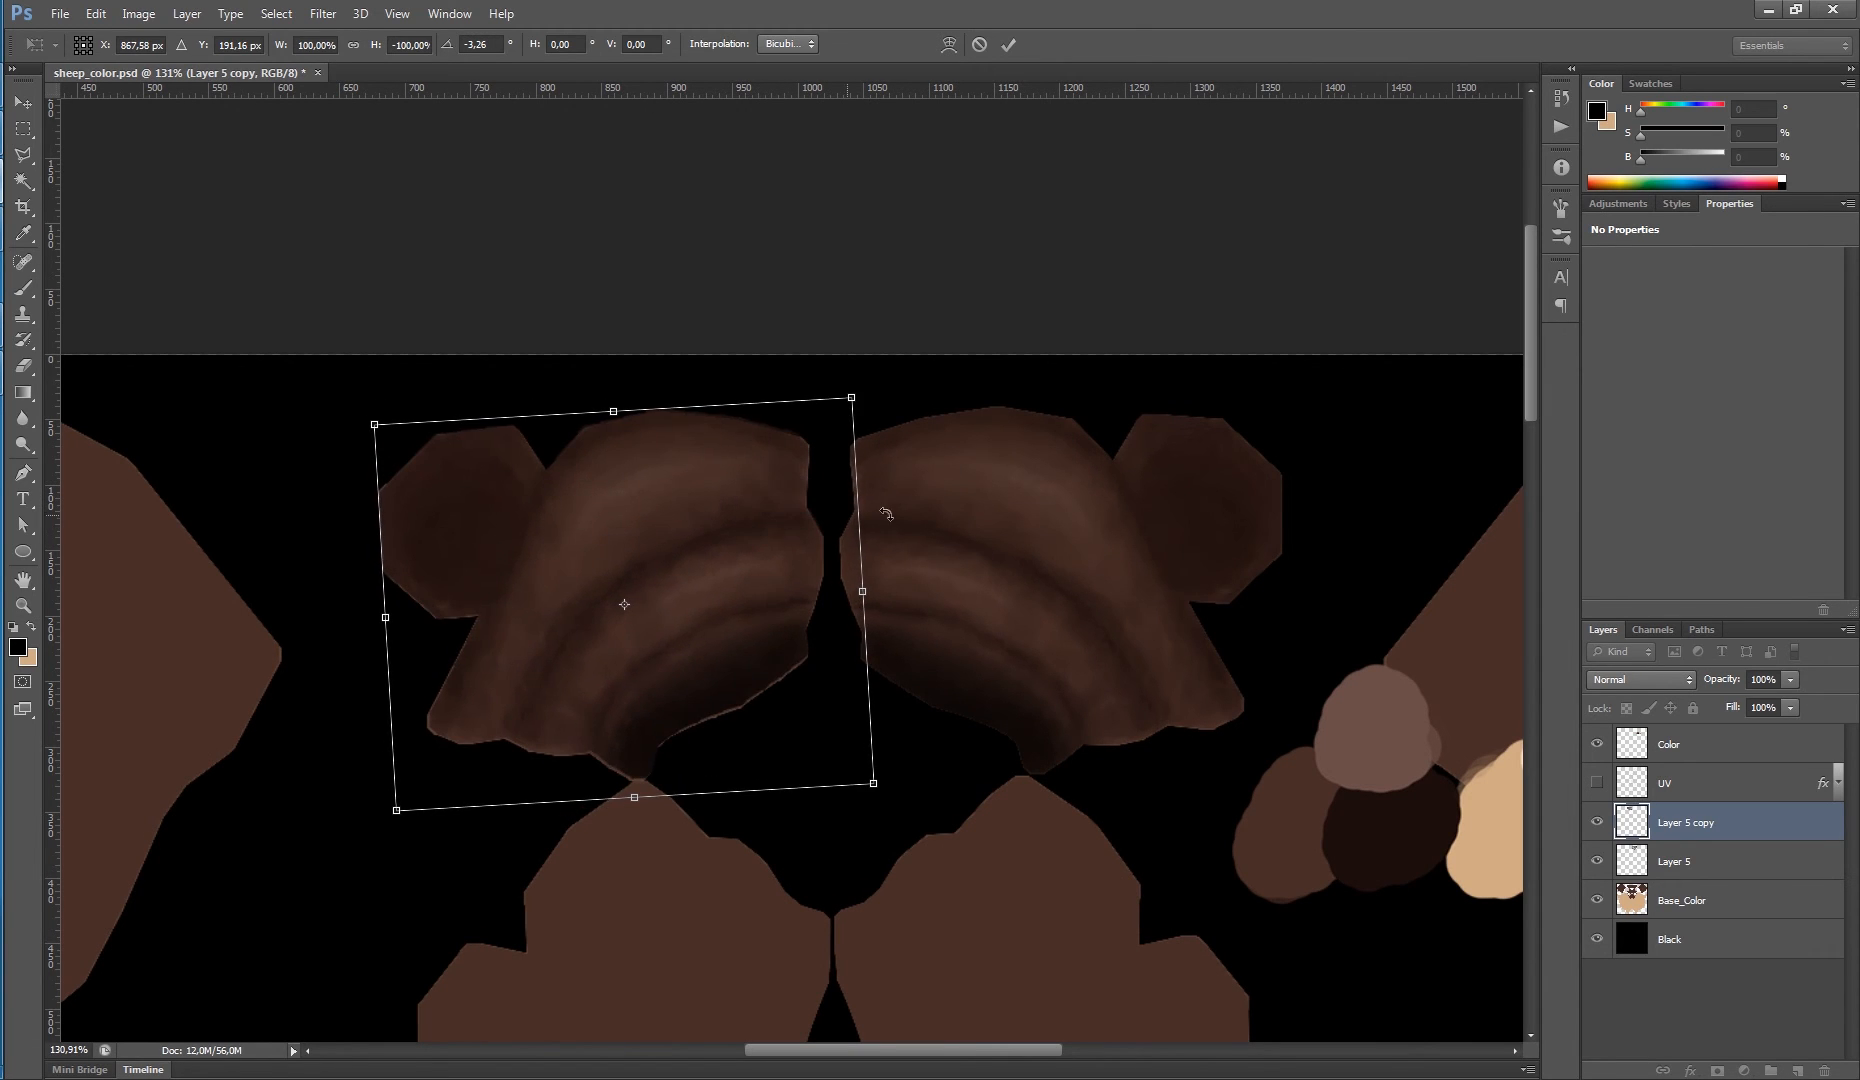
{"action": "left_click_drag", "start_coordinate": [884, 507], "coordinate": [884, 512]}
{"action": "left_click_drag", "start_coordinate": [747, 544], "coordinate": [737, 549]}
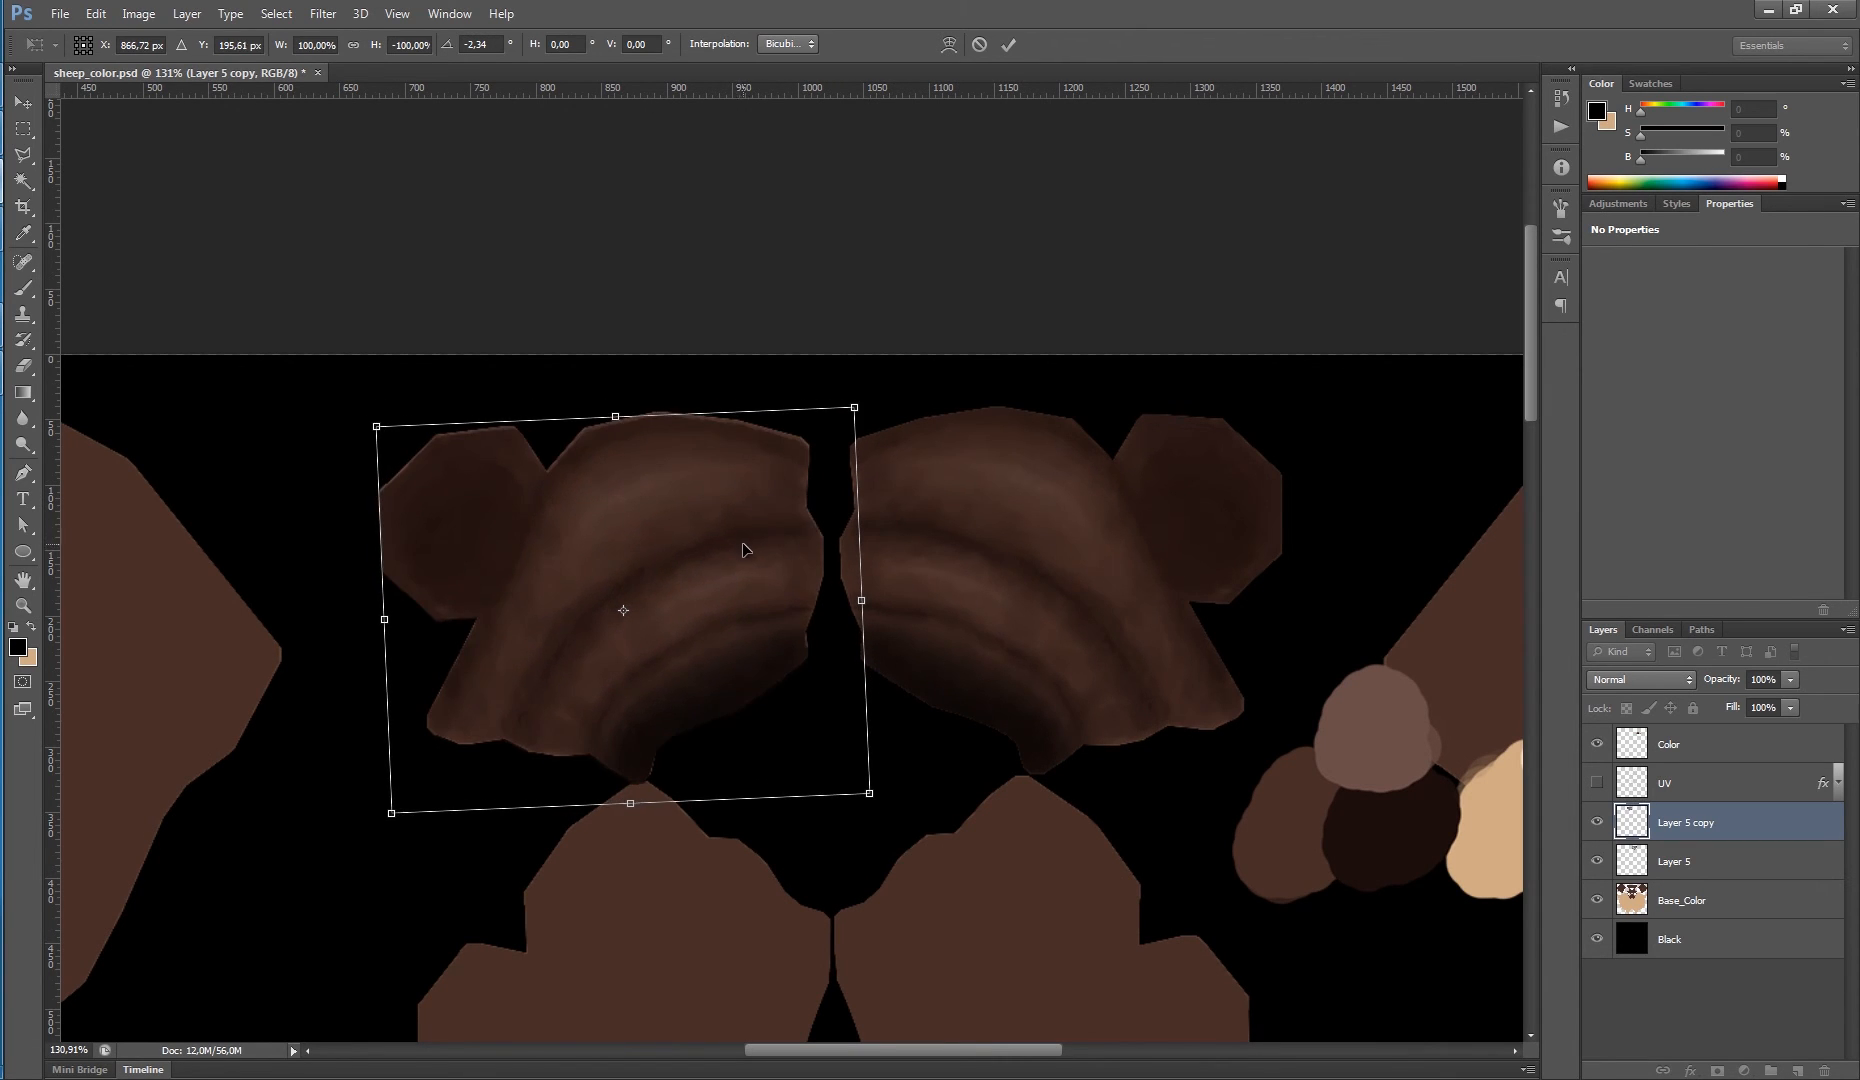
{"action": "left_click_drag", "start_coordinate": [888, 457], "coordinate": [878, 438]}
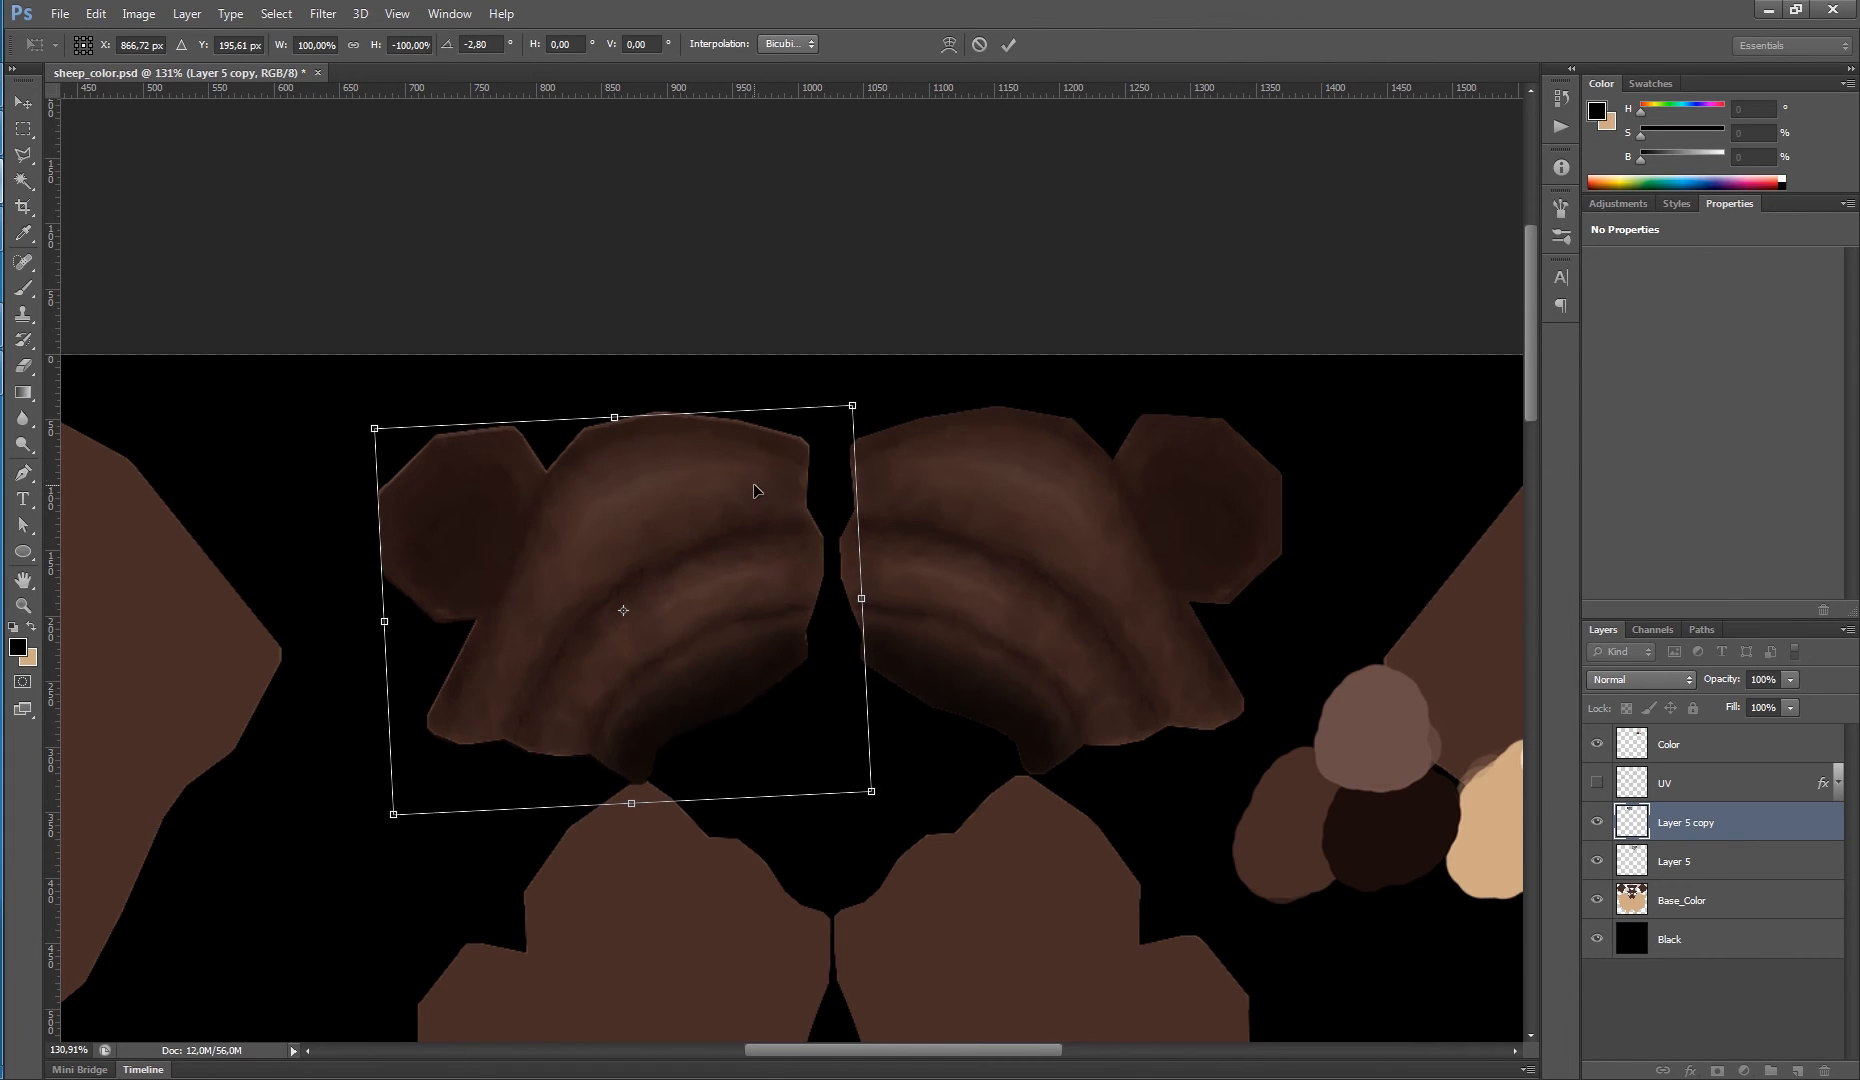
{"action": "left_click_drag", "start_coordinate": [757, 490], "coordinate": [755, 488]}
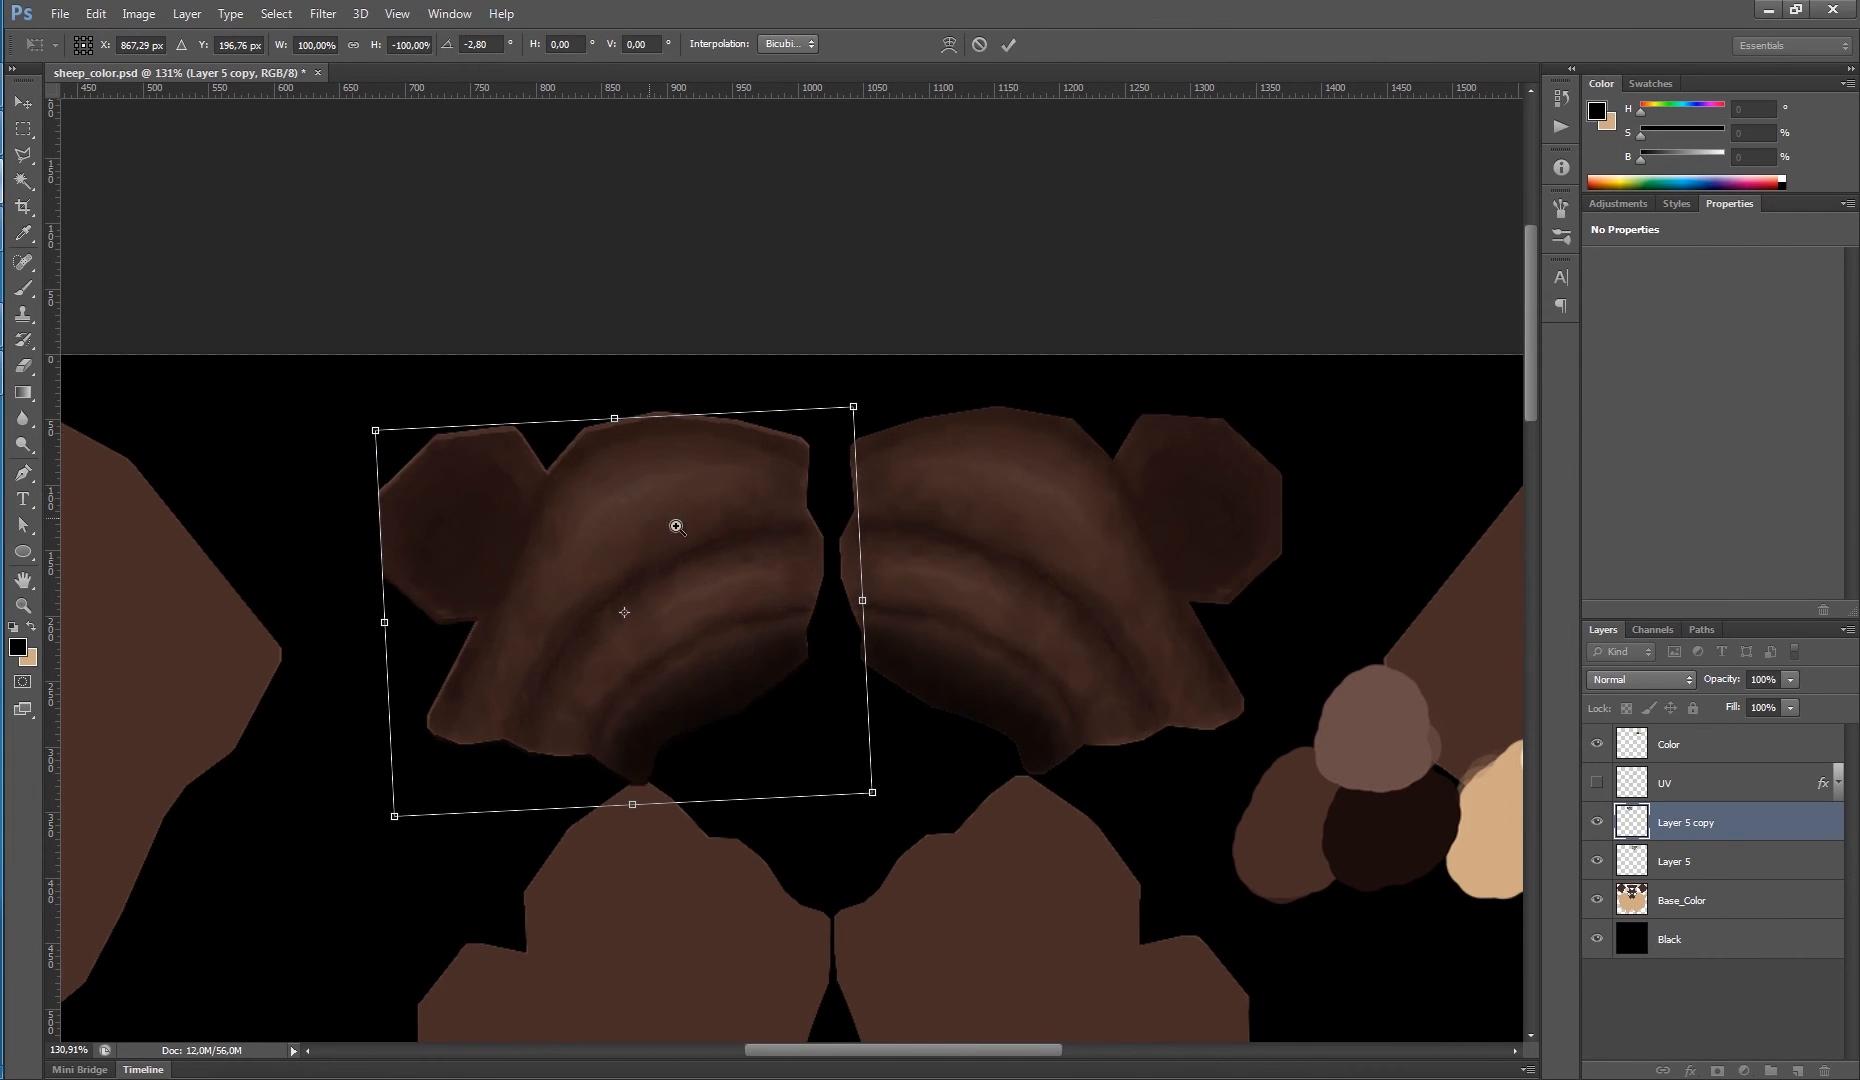
{"action": "left_click_drag", "start_coordinate": [652, 517], "coordinate": [740, 517]}
{"action": "left_click_drag", "start_coordinate": [494, 525], "coordinate": [494, 514]}
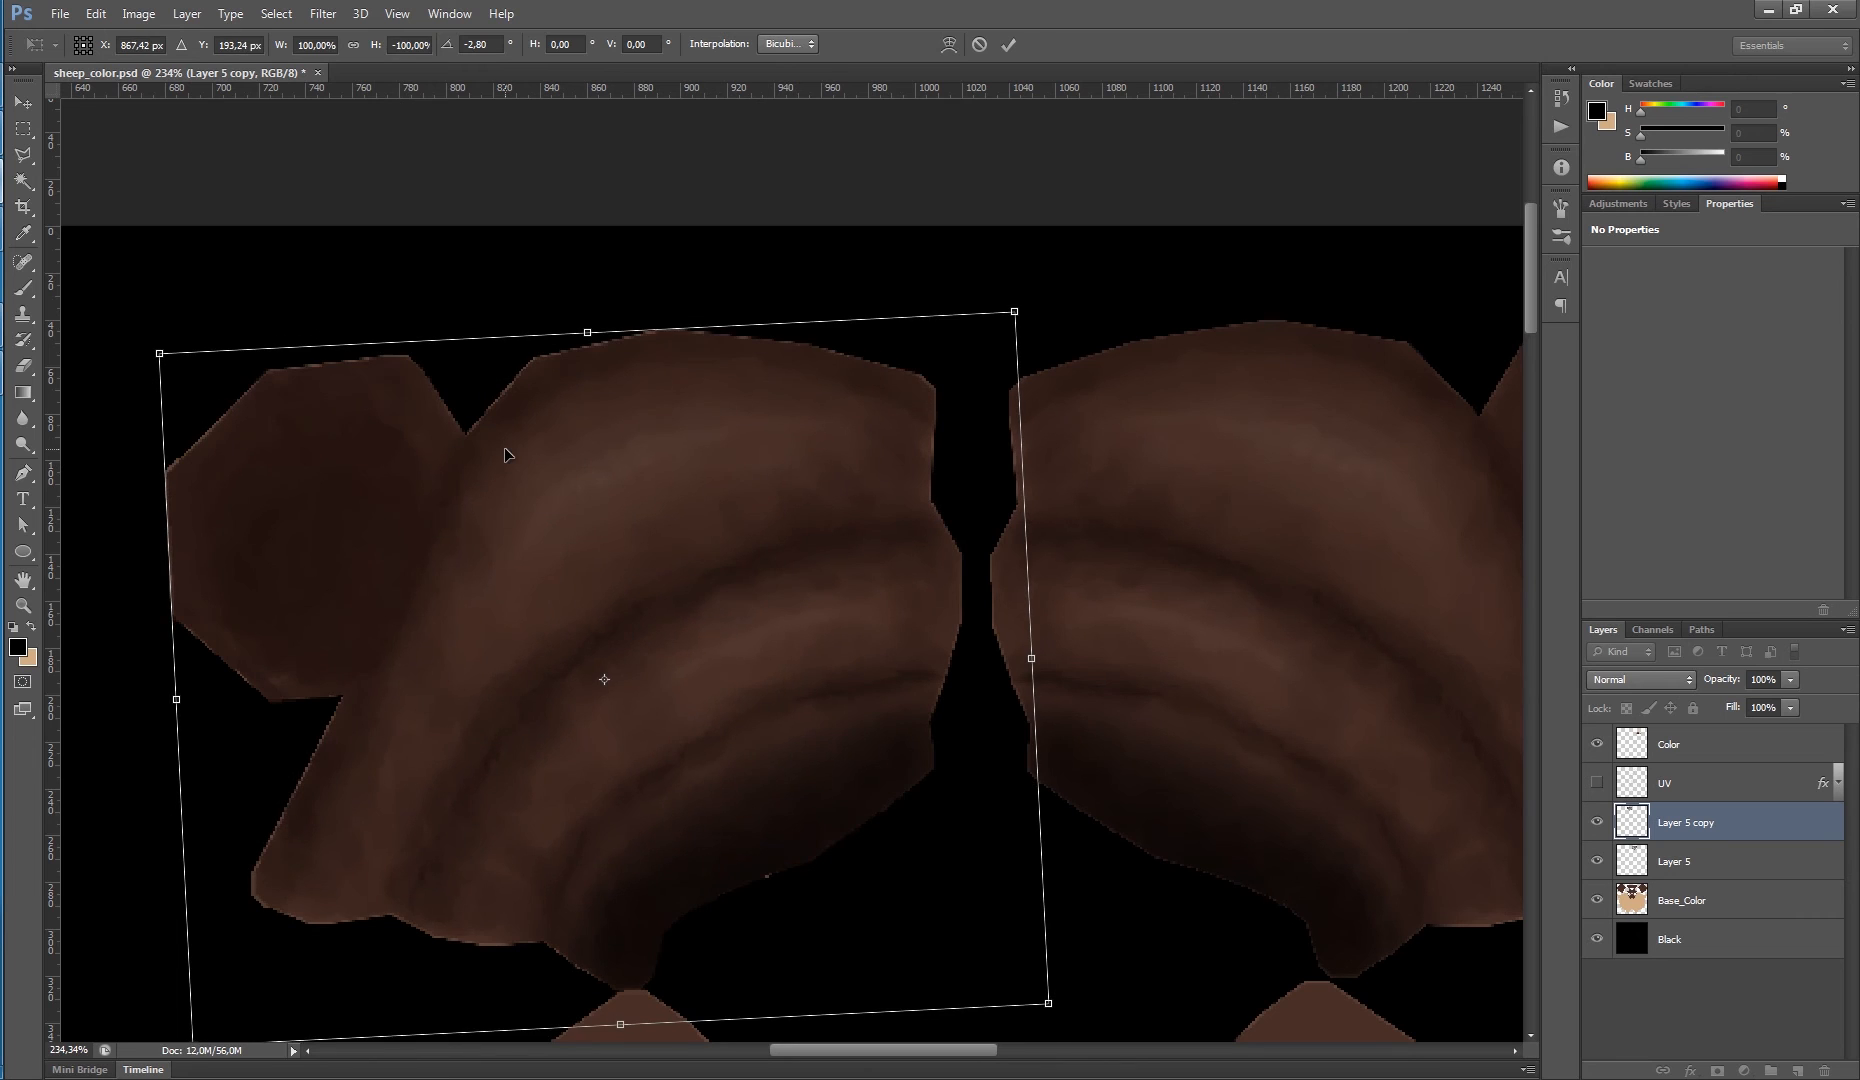
{"action": "key", "text": "Return"}
{"action": "key", "text": "e"}
- Merge Layer 5 copy with Layer 5 and rename the merged layer patte_avant
{"action": "scroll", "coordinate": [952, 472], "scroll_direction": "down", "scroll_amount": 5}
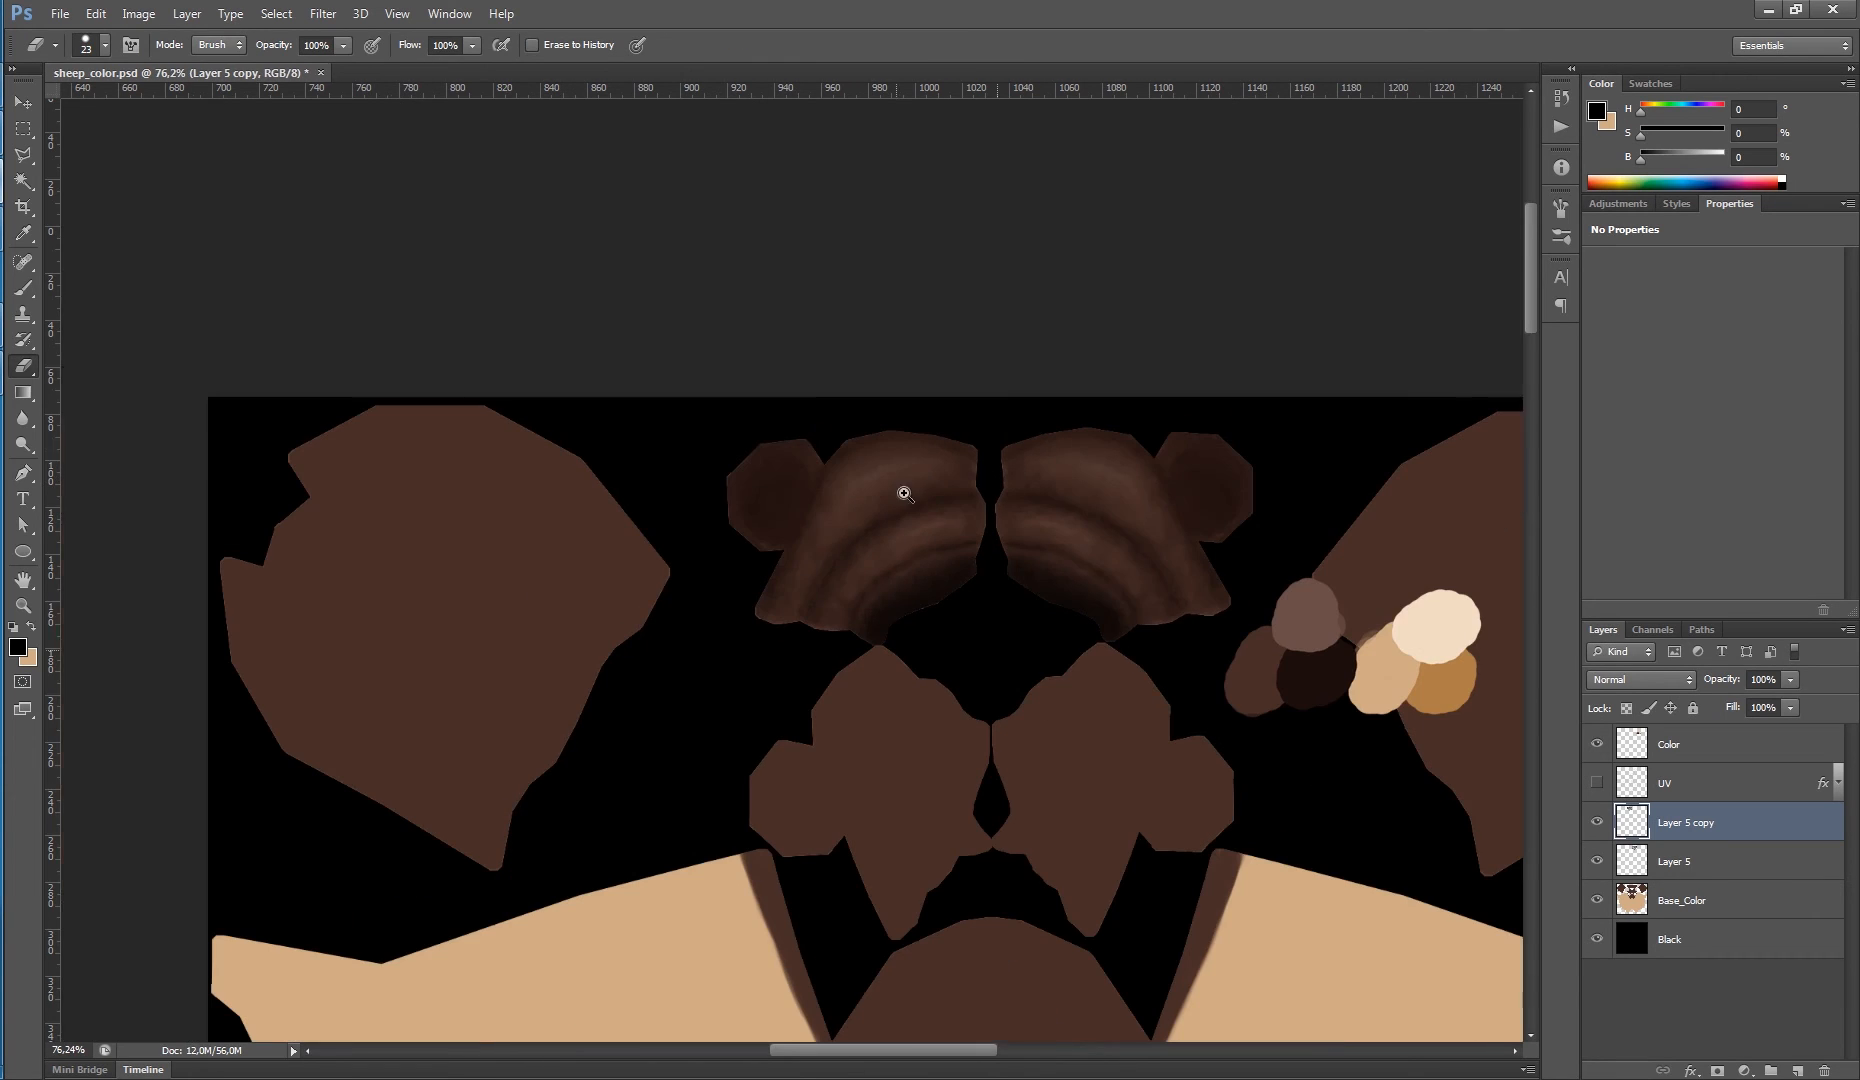
{"action": "left_click", "coordinate": [1712, 868], "text": "ctrl"}
{"action": "key", "text": "ctrl+e"}
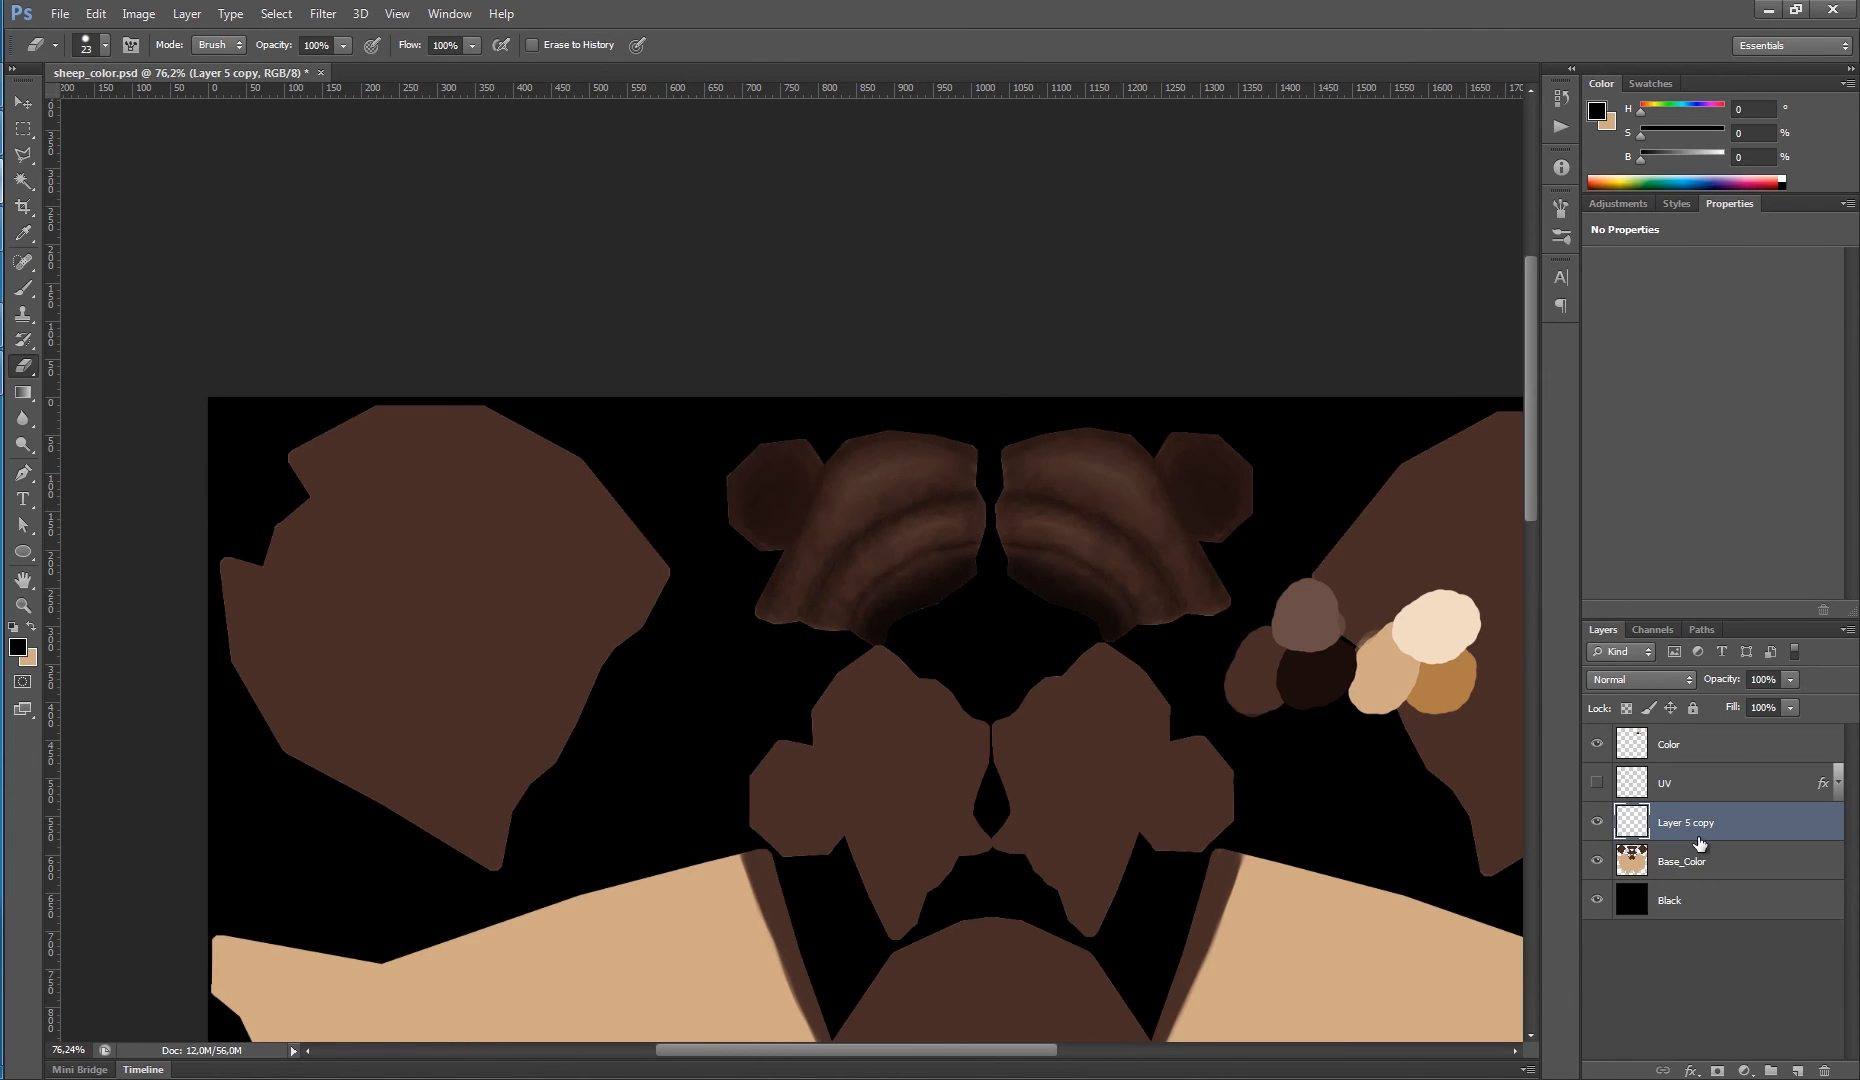
{"action": "double_click", "coordinate": [1690, 823]}
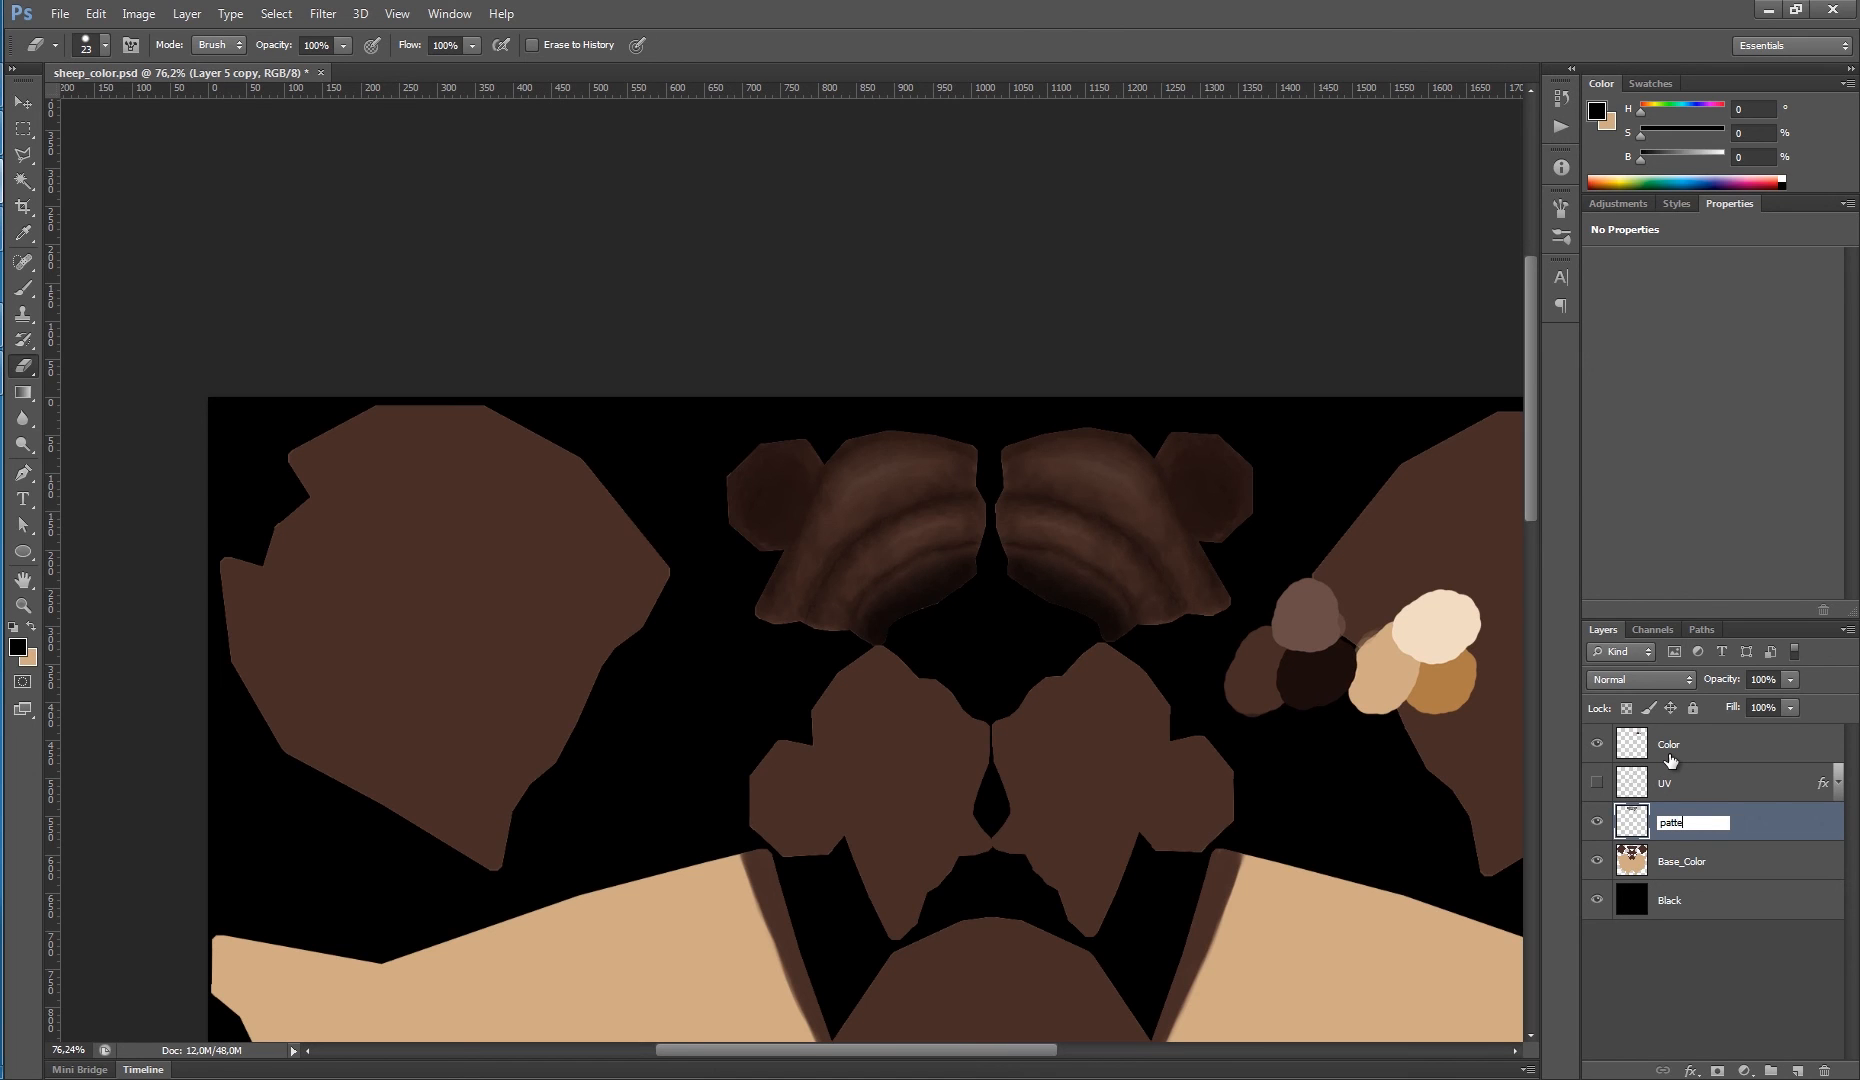
{"action": "type", "text": "patte_avant"}
{"action": "key", "text": "Return"}
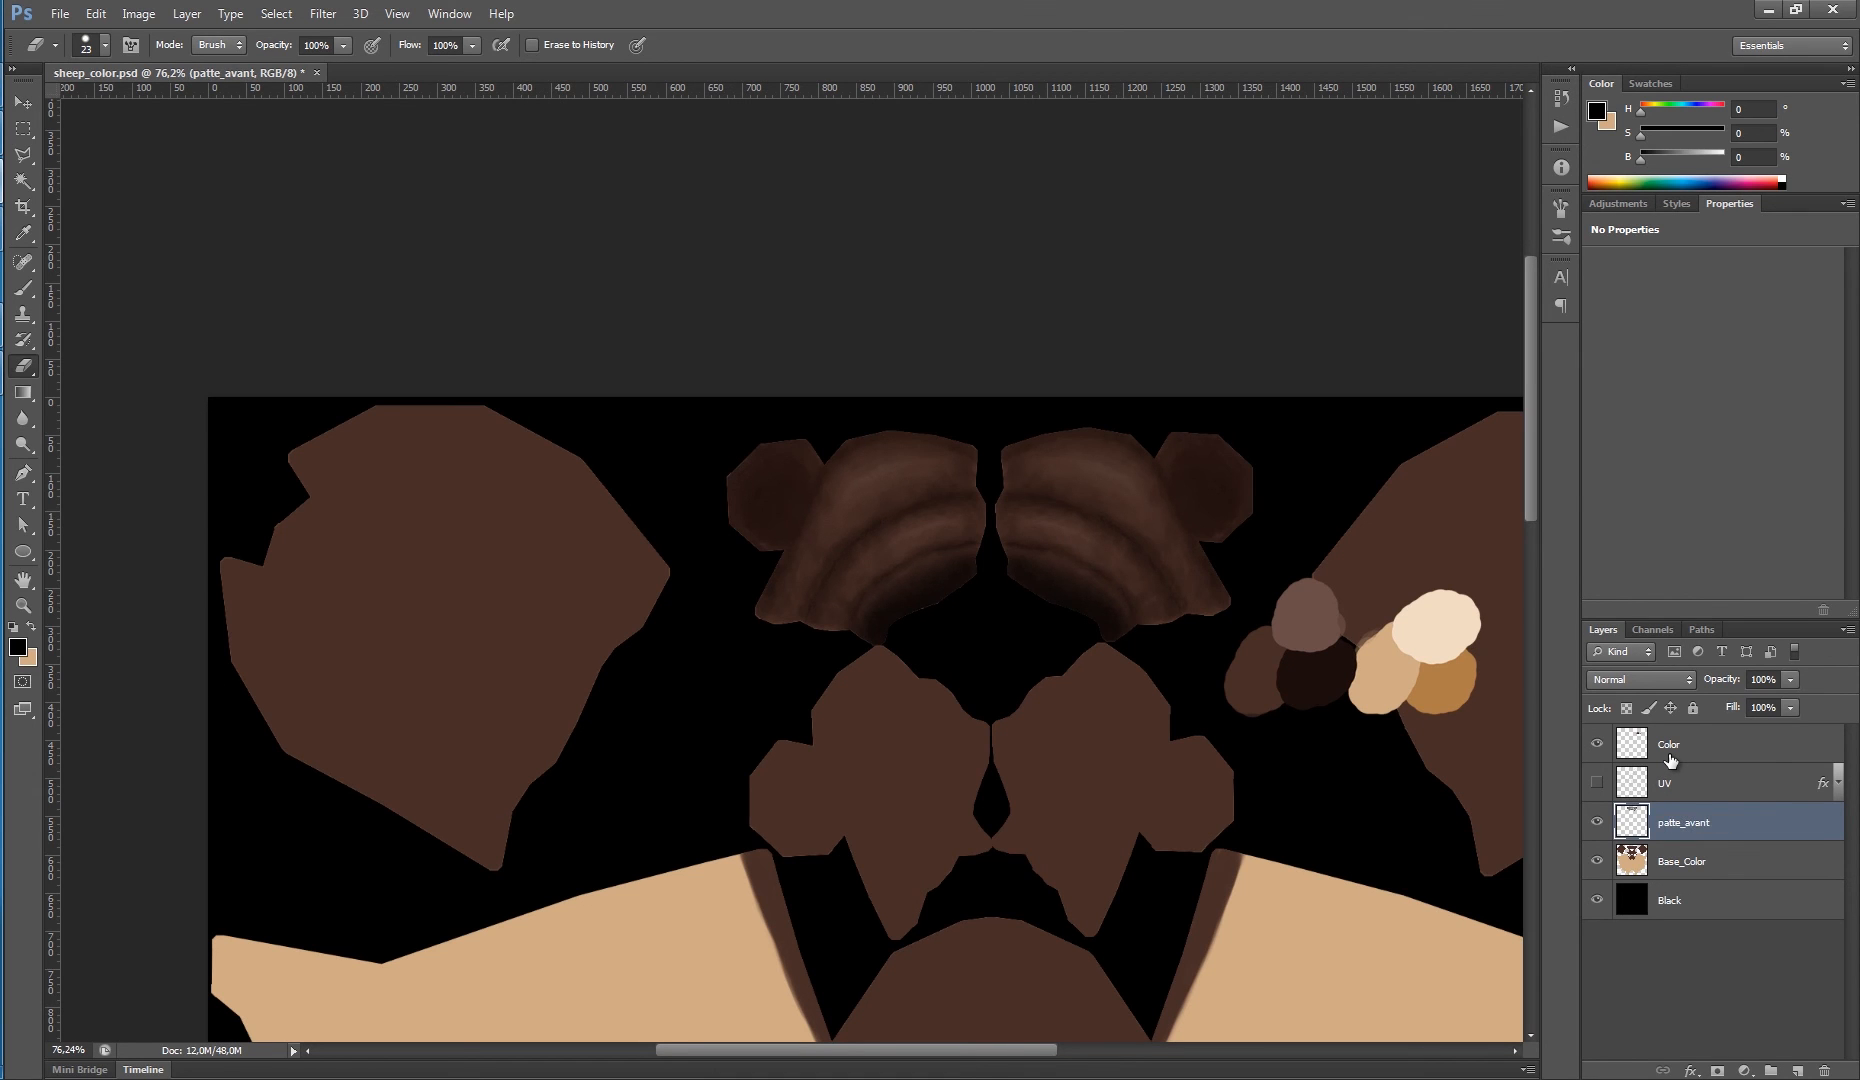
- Switch to Maya and examine the foot texture on the sheep's legs, up close and from farther out
{"action": "key", "text": "alt+Tab"}
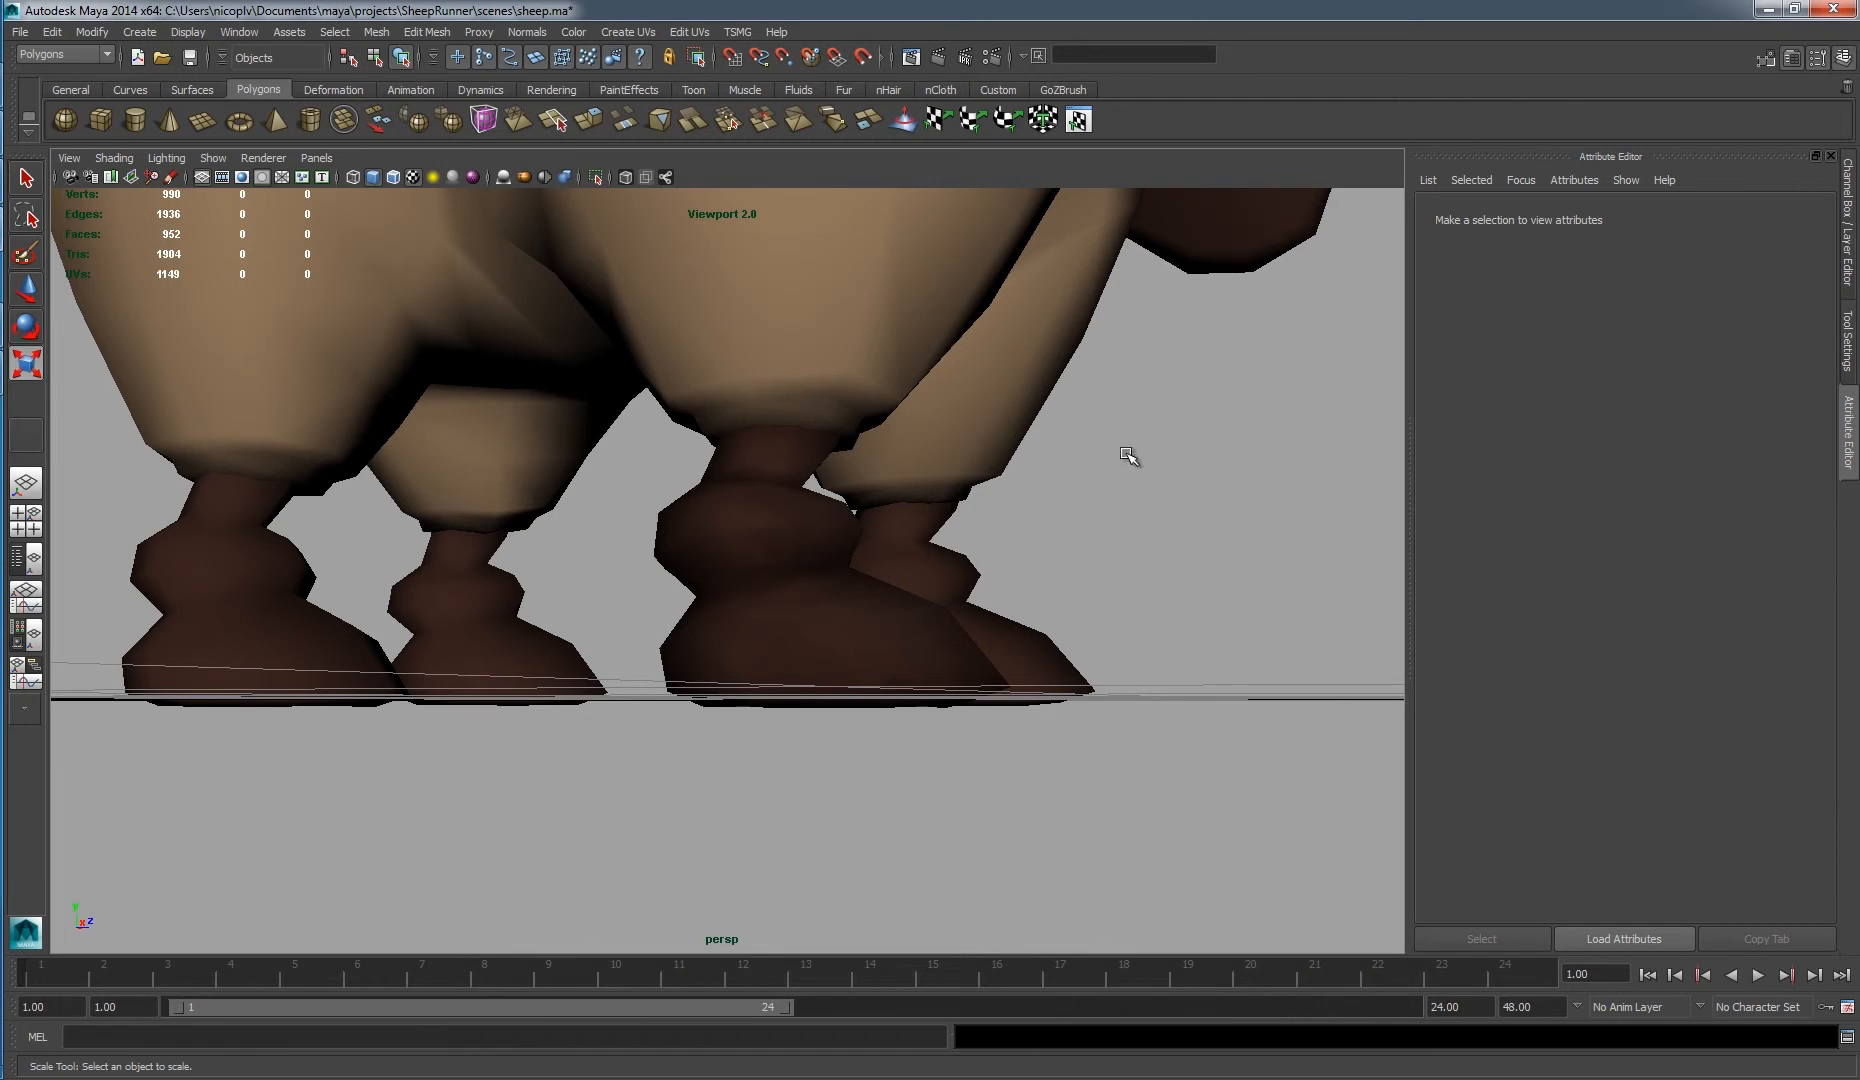
{"action": "left_click", "coordinate": [940, 390]}
{"action": "left_click", "coordinate": [1340, 430]}
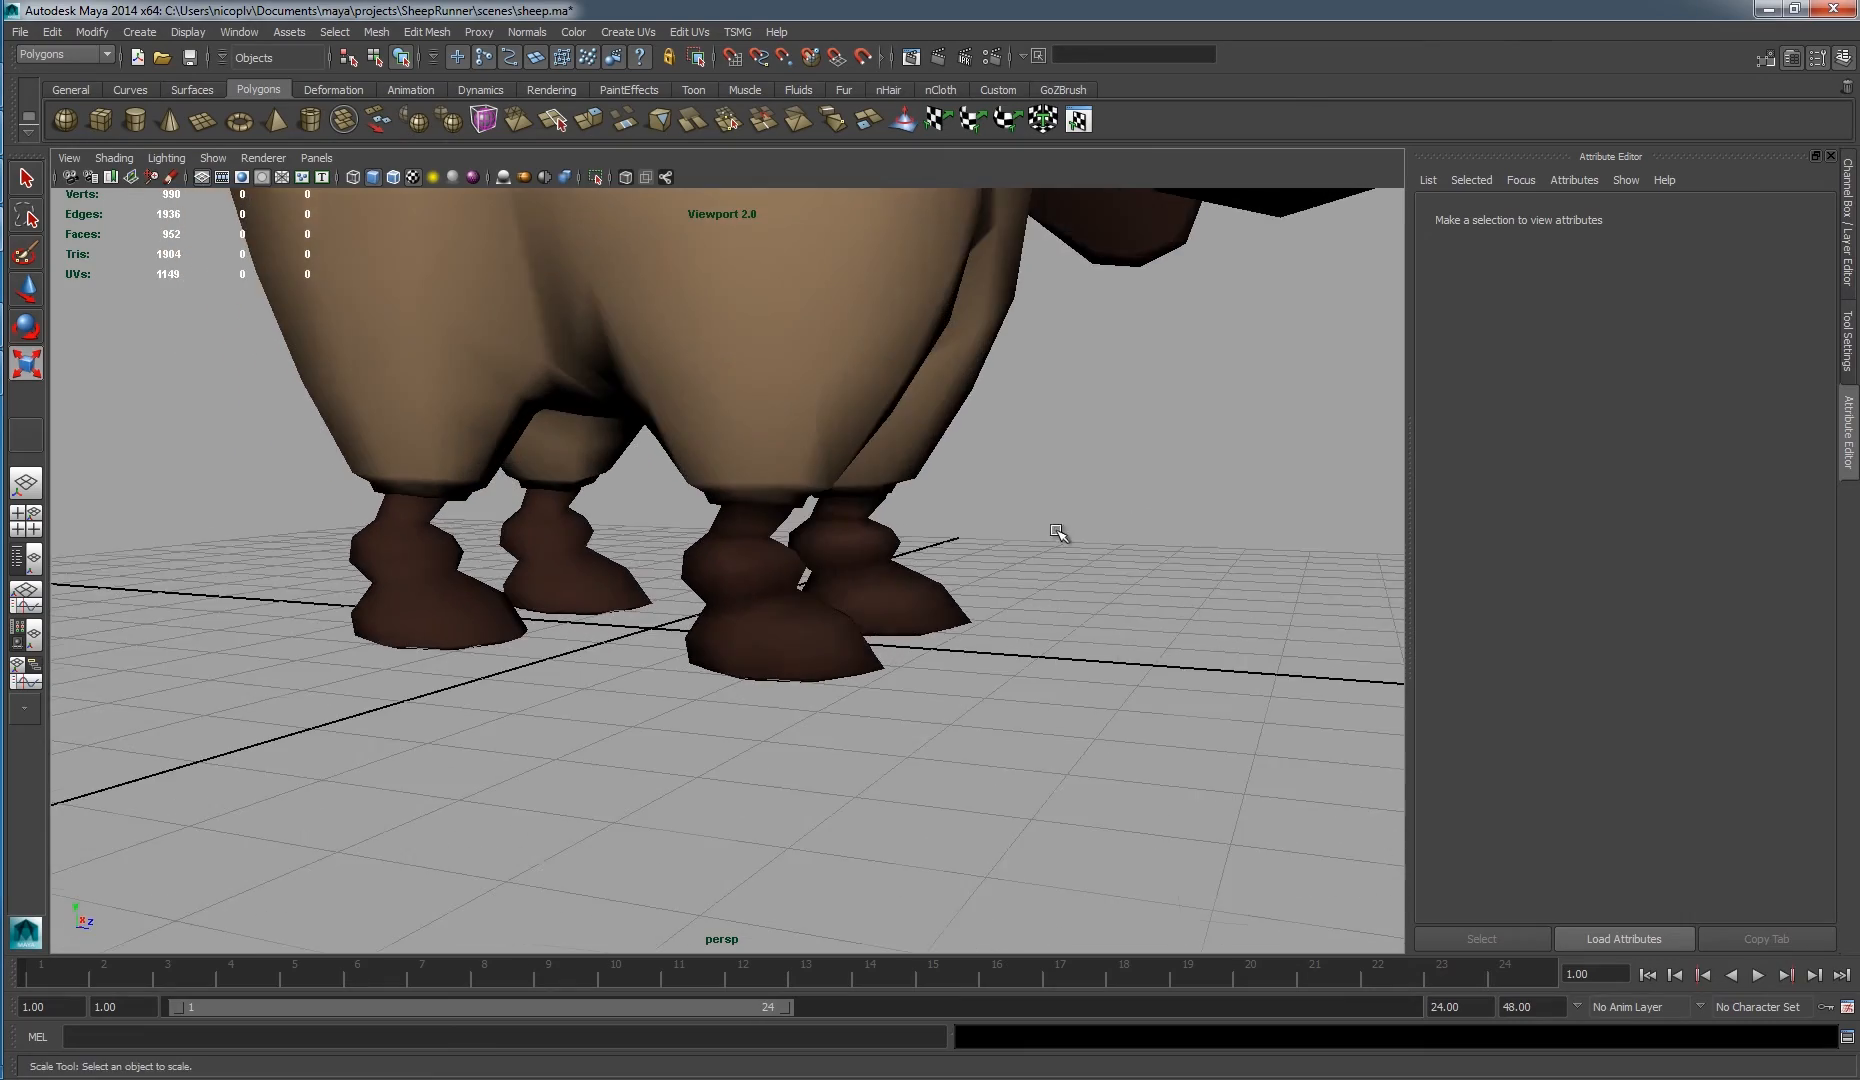
{"action": "scroll", "coordinate": [900, 668], "scroll_direction": "down", "scroll_amount": 5}
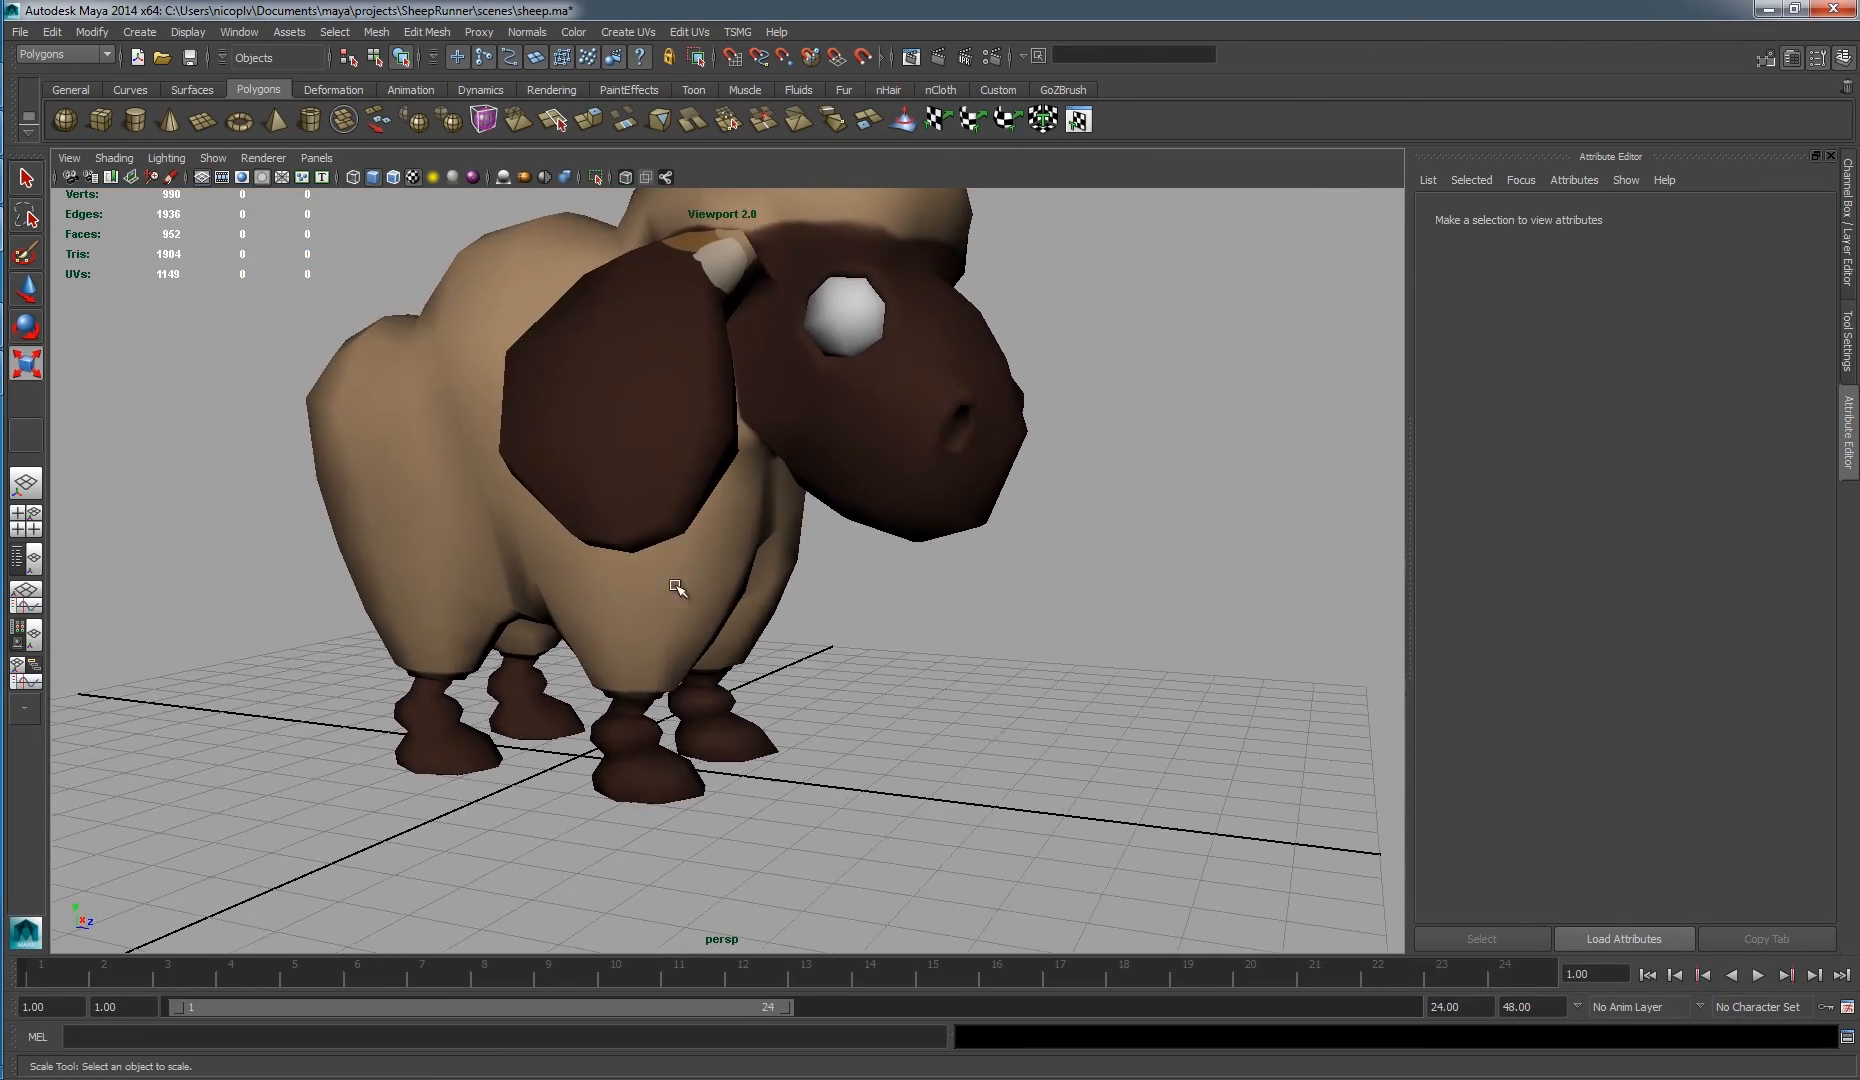